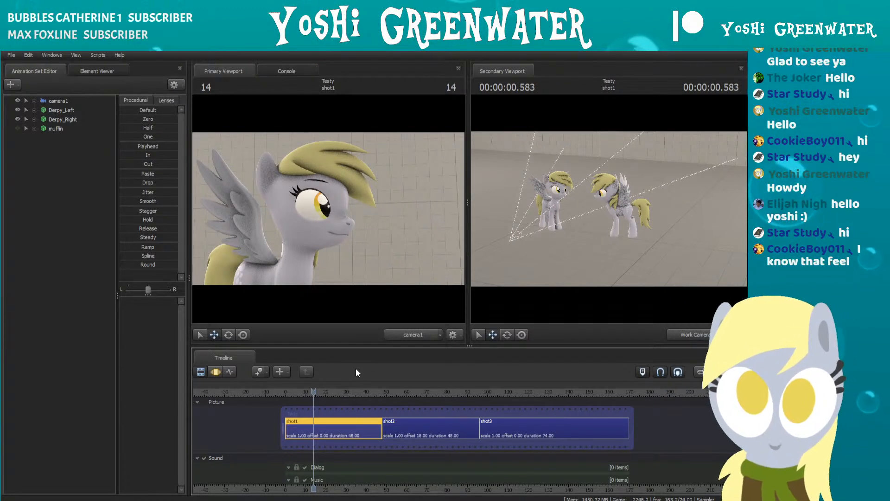
Step: Play back the sequence and return the playhead to frame 0
key("space")
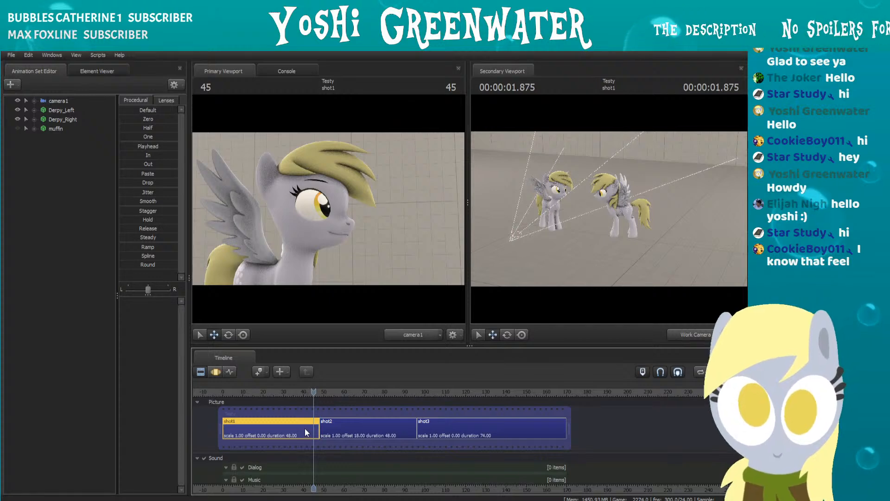
key("Home")
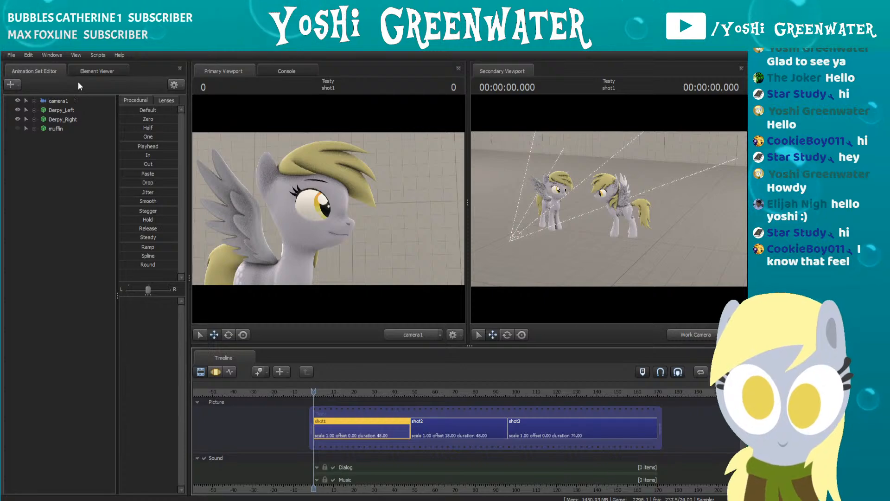
Step: Open the keyboard shortcuts list and examine the Timestrip and Global bindings
left_click(112, 55)
left_click(146, 71)
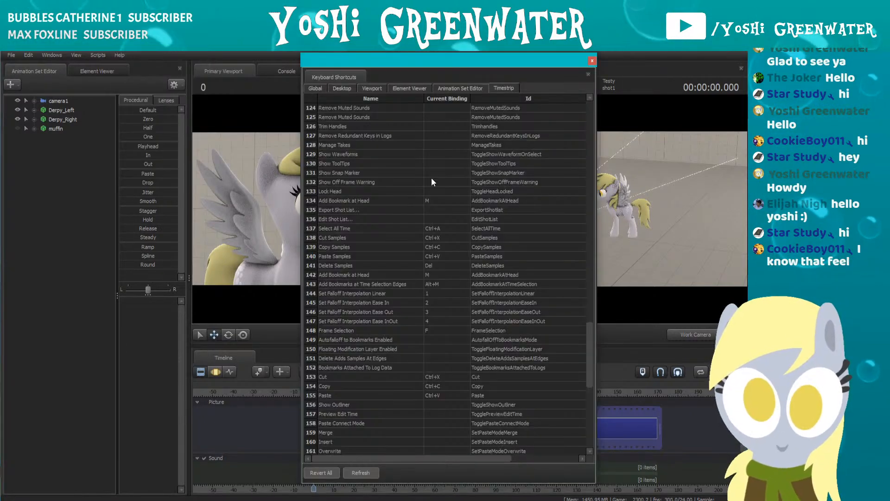
scroll(440, 230, "up", 20)
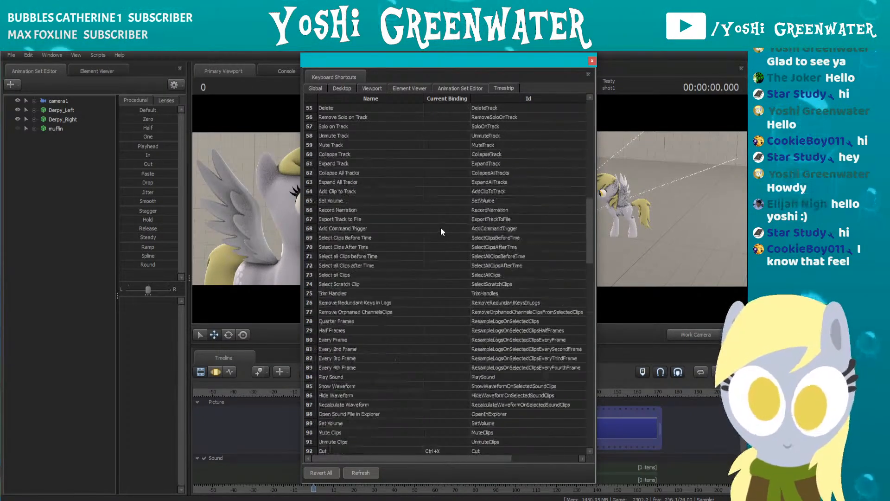
scroll(440, 221, "up", 12)
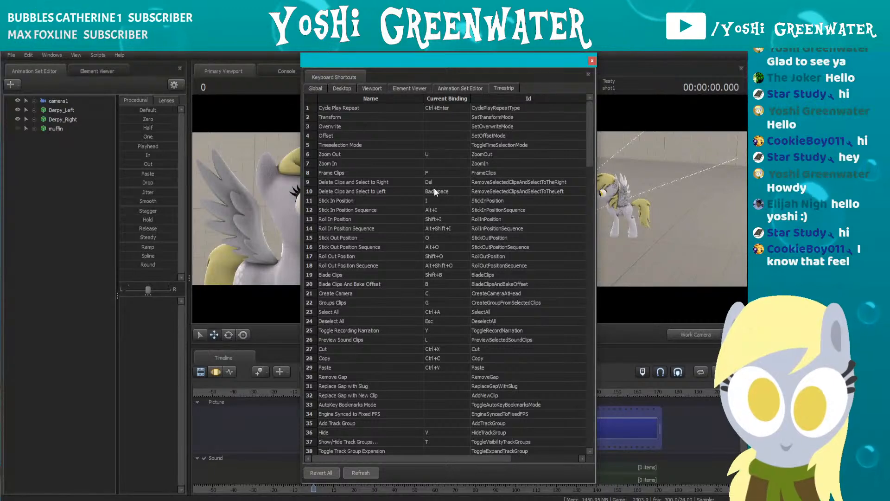
left_click(338, 87)
left_click(311, 86)
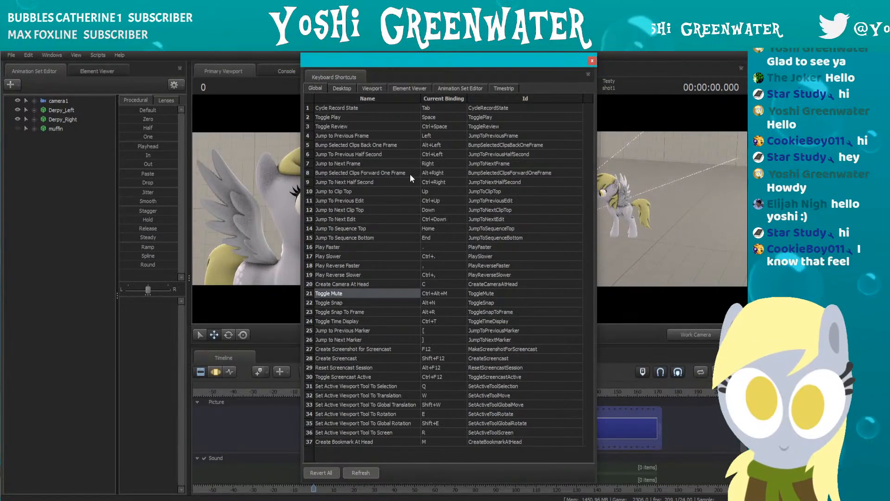
left_click(372, 111)
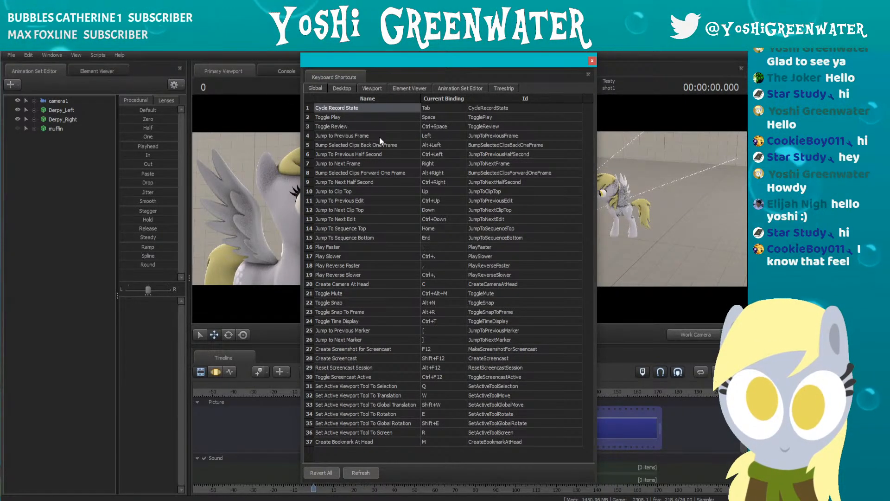
left_click(400, 126)
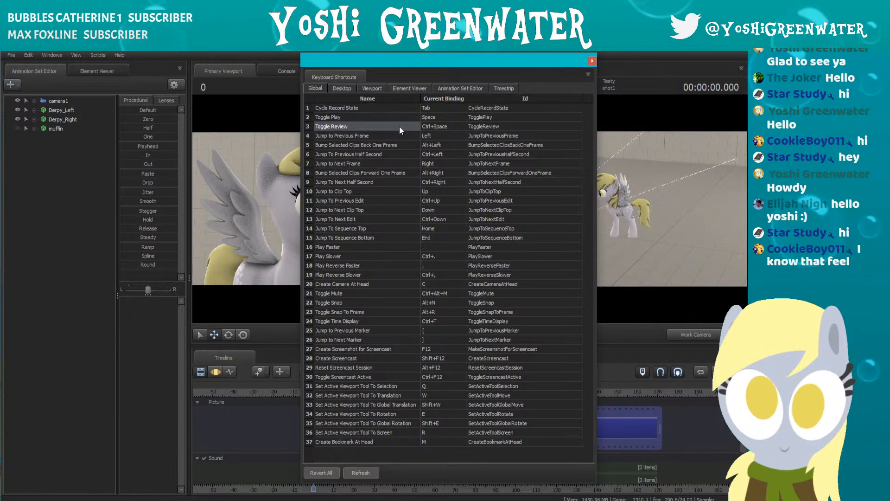
Step: Examine the Viewport, Element Viewer, Animation Set Editor and Timestrip bindings, including Cycle Play Repeat, and close the shortcuts list
left_click(351, 87)
left_click(363, 87)
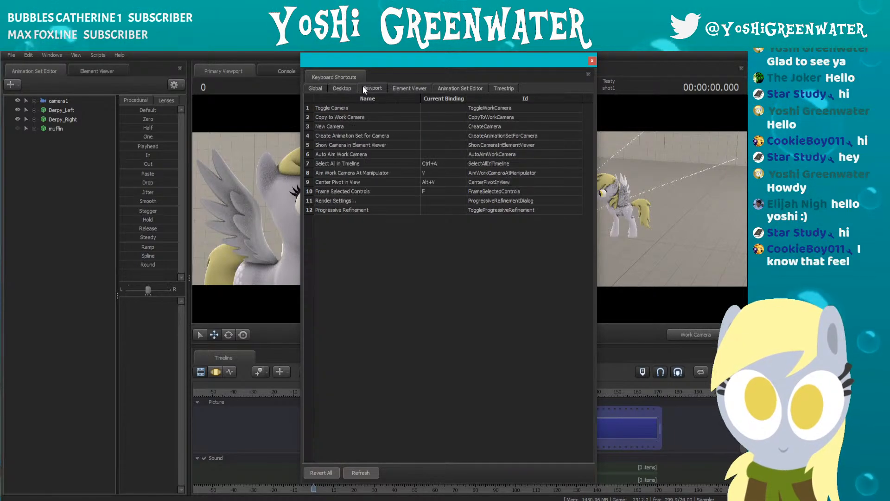
left_click(399, 88)
left_click(451, 88)
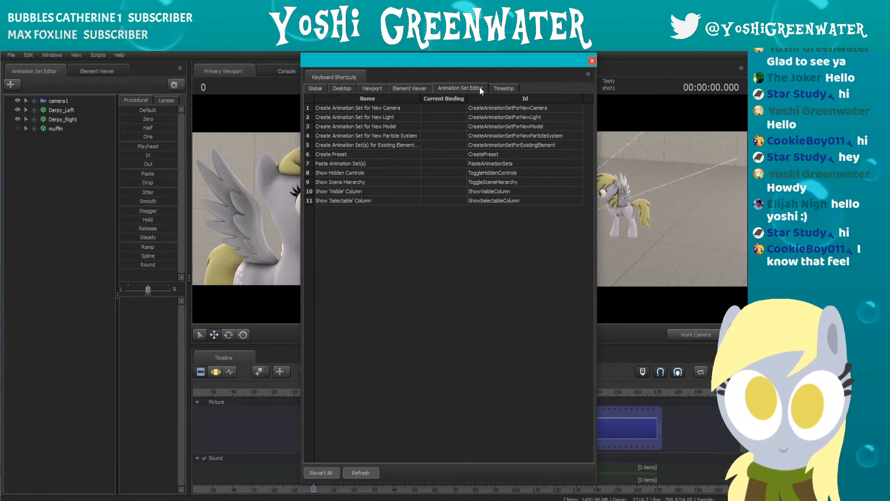
left_click(503, 87)
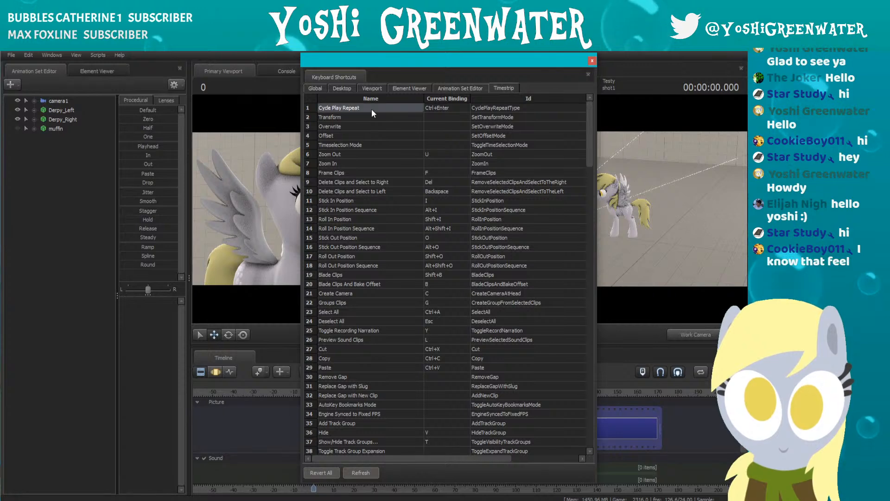
left_click(441, 110)
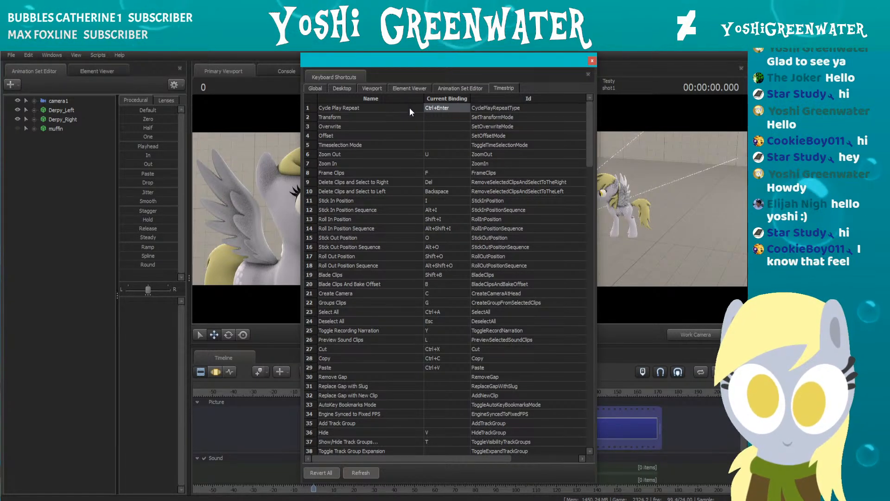
scroll(404, 147, "down", 4)
scroll(405, 149, "down", 7)
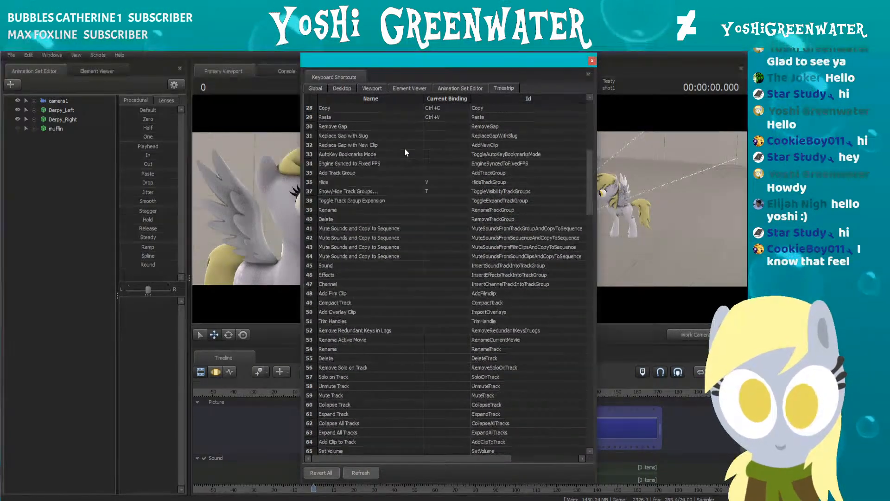
scroll(405, 148, "up", 11)
left_click_drag(517, 64, 500, 68)
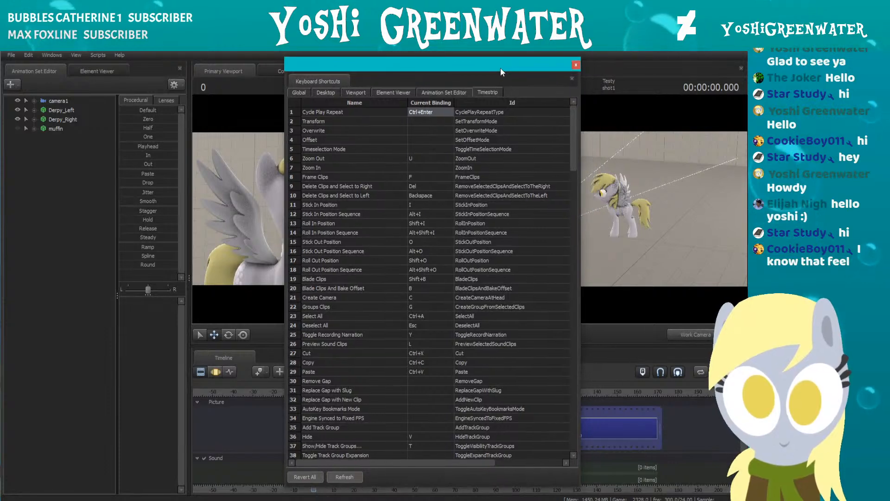
left_click(575, 65)
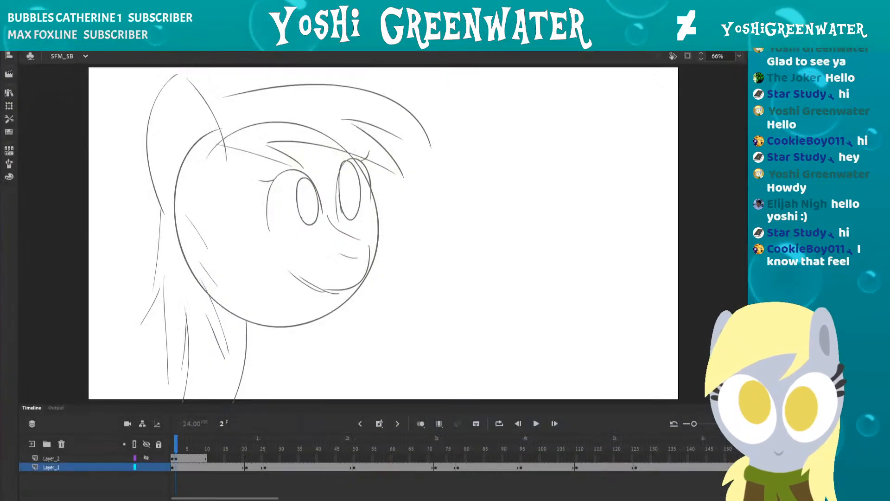
Step: Go to frame 1 of the storyboard in Adobe Animate and reposition and resize its window until the document properties fit on screen
left_click(174, 447)
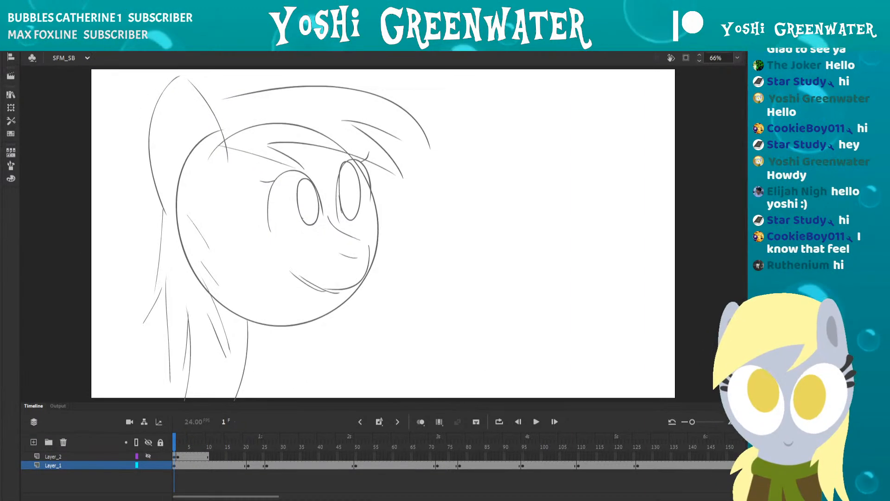
left_click_drag(851, 185, 676, 186)
left_click_drag(489, 47, 541, 53)
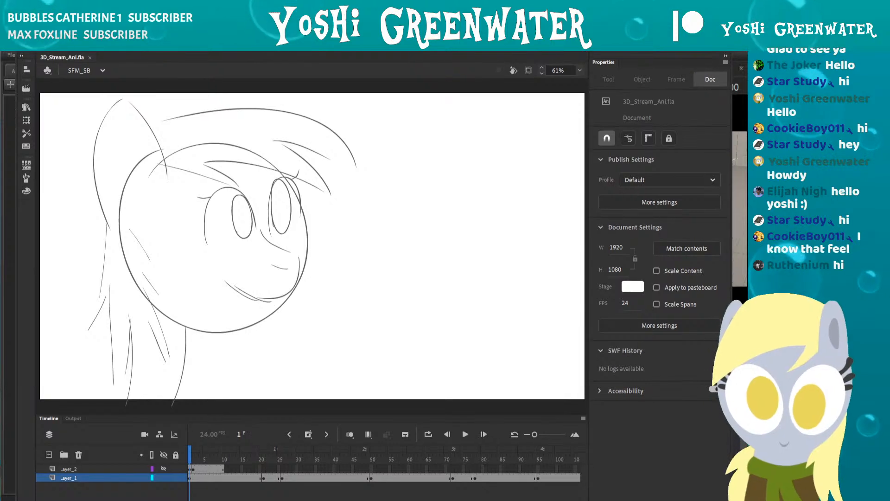
left_click_drag(733, 34, 691, 78)
left_click_drag(551, 83, 533, 70)
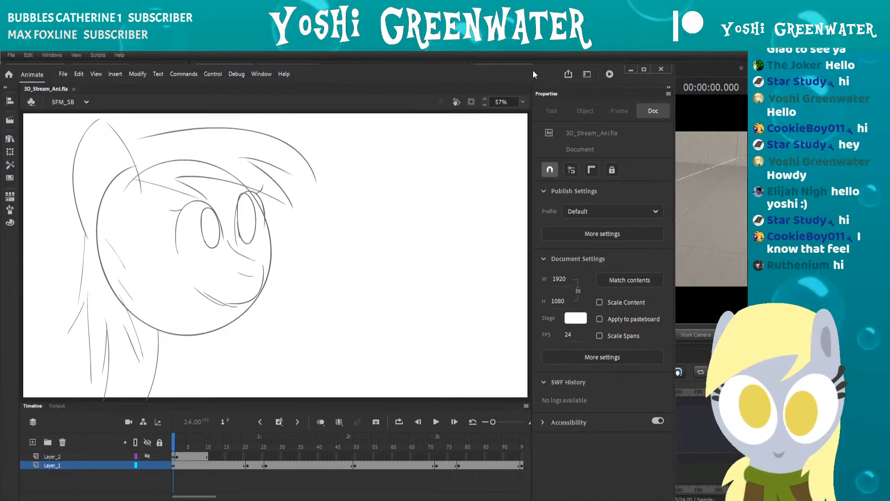
left_click_drag(674, 66, 745, 35)
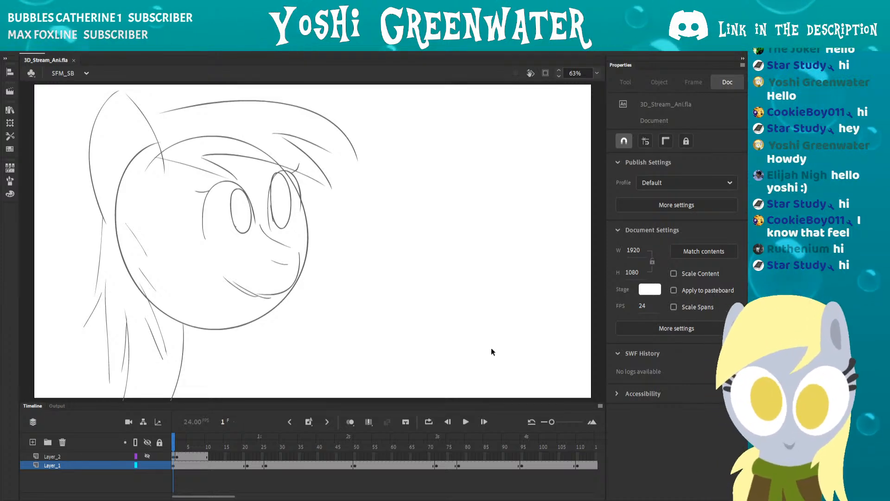
Step: Play the storyboard animation, stop it, and scrub the playhead to frame 43
key("Return")
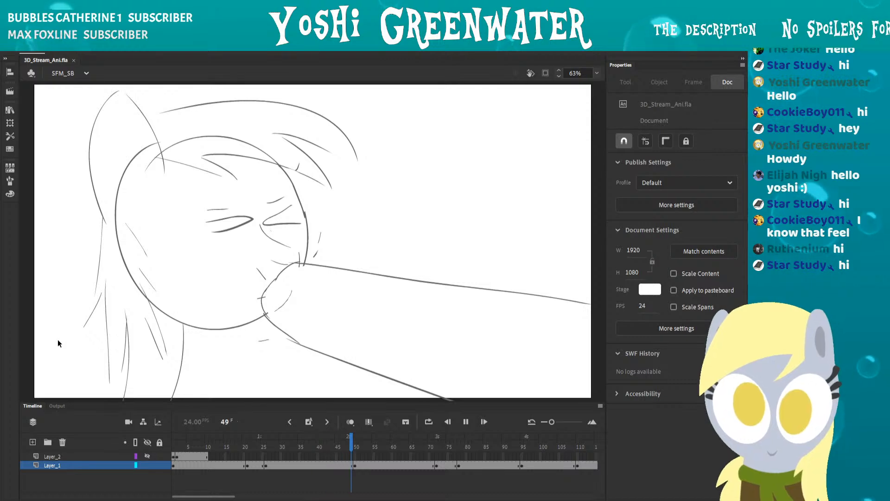
key("Return")
left_click_drag(189, 444, 329, 447)
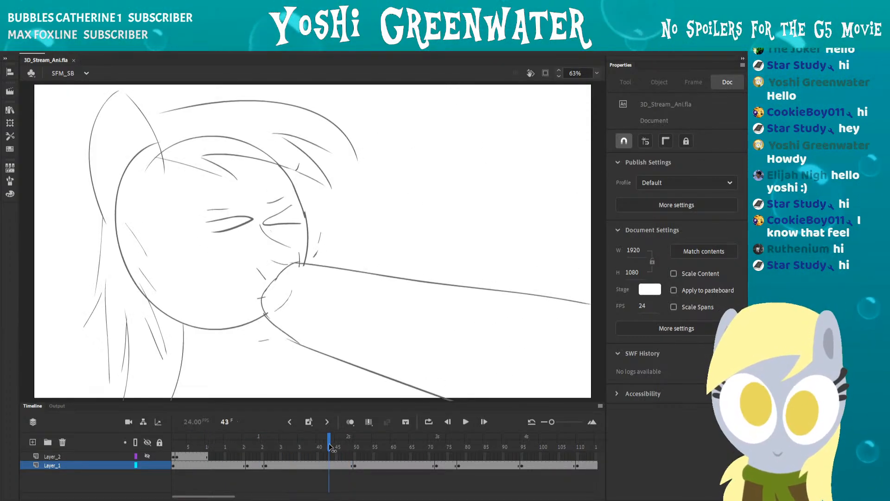
Step: Step through the storyboard frame by frame from frame 43 to 57, and replay the animation
key("period")
key("period")
key("period")
key("period")
key("period")
key("period")
key("period")
key("period")
key("period")
key("period")
key("period")
key("period")
key("period")
key("period")
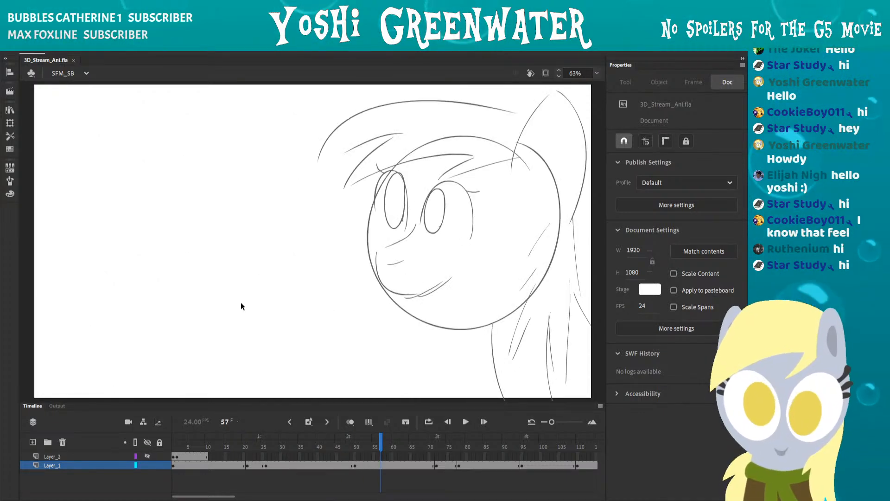
key("Return")
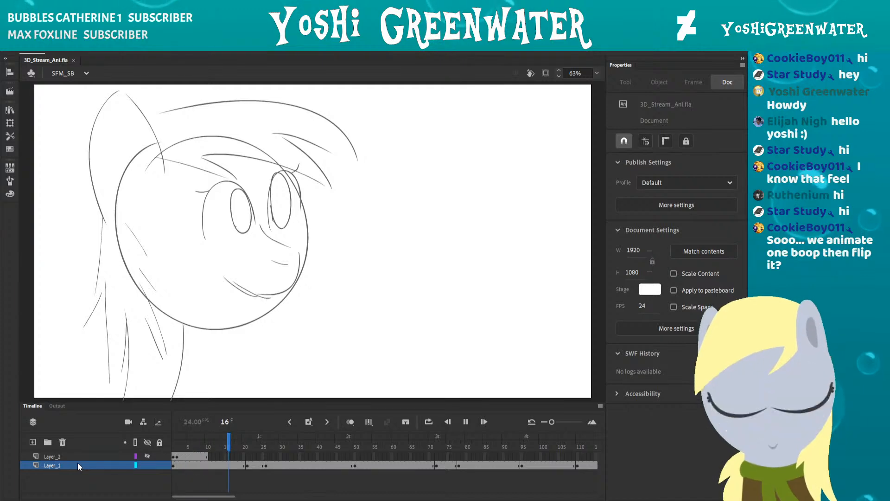
key("Return")
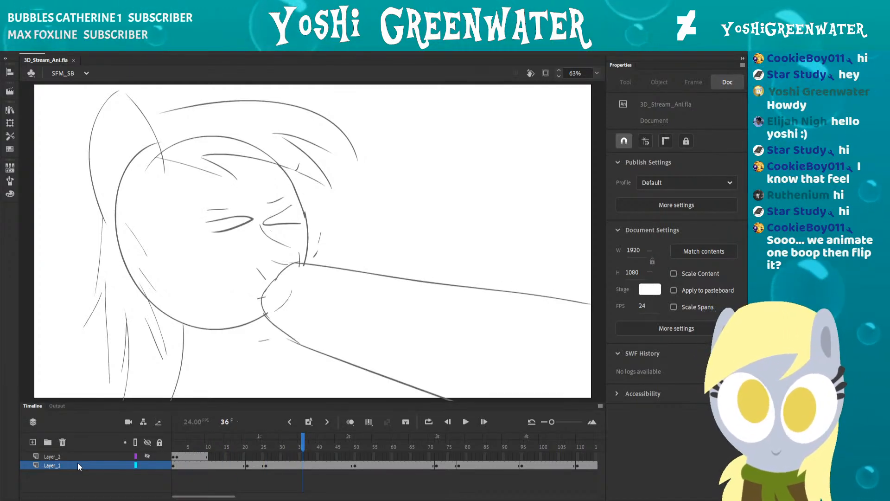
Step: Switch to Source Filmmaker, move to frame 122 in shot3, and show camera1's curves in the Graph Editor
key("alt+Tab")
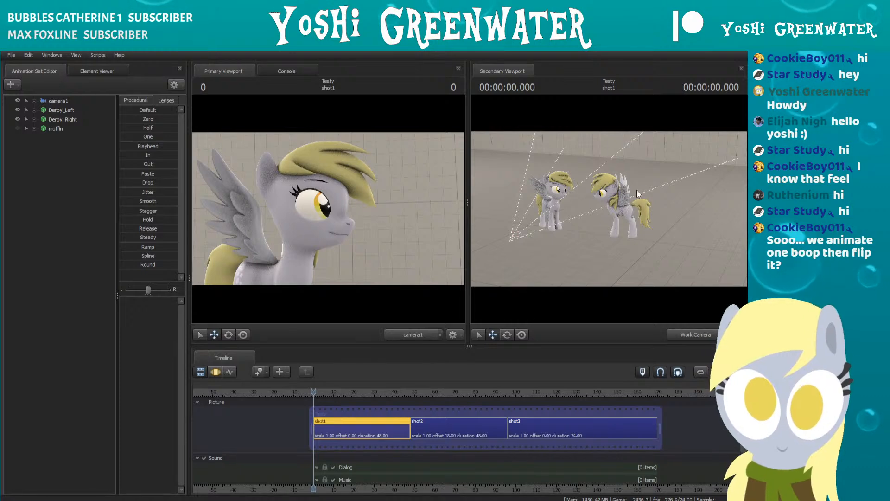
left_click_drag(611, 201, 604, 214)
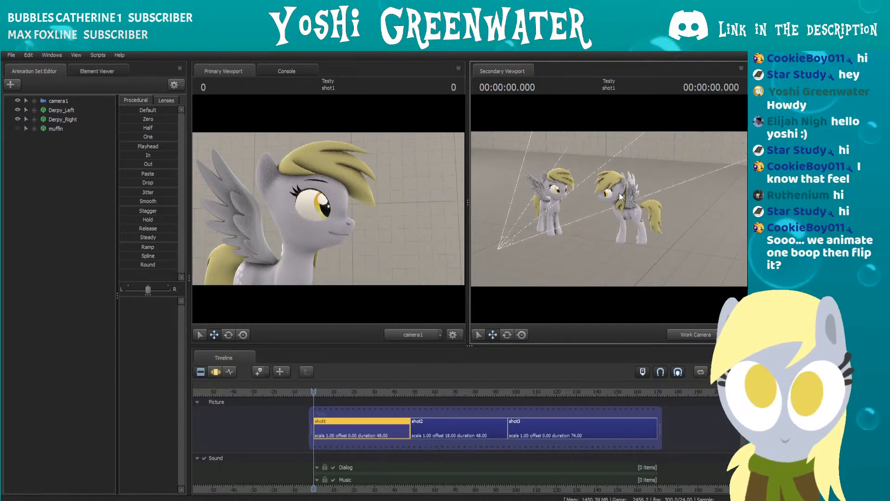
left_click(559, 392)
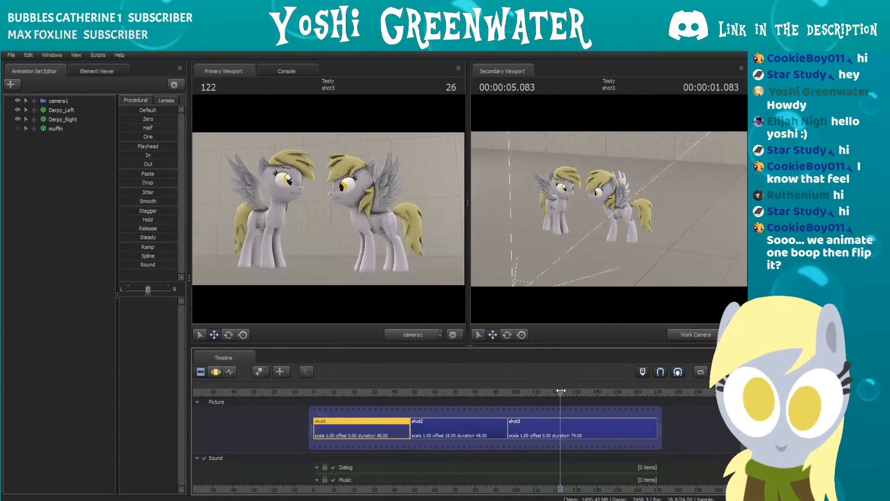
left_click(548, 424)
left_click(231, 372)
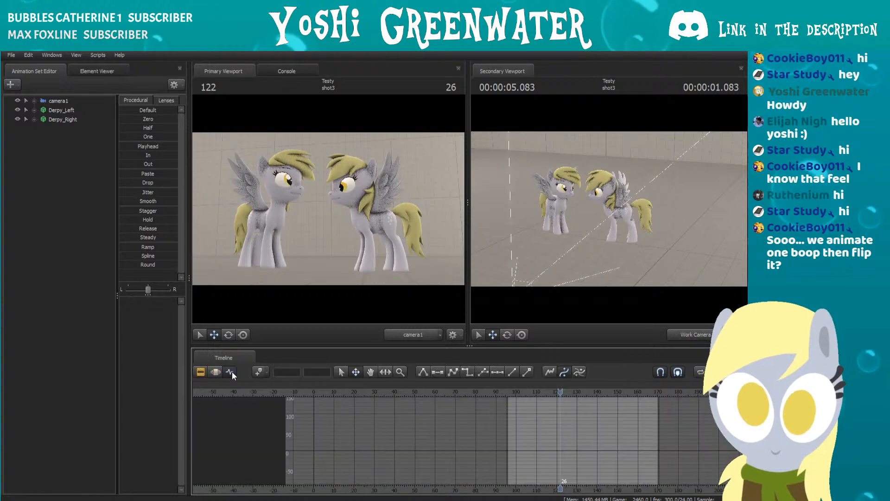
left_click(58, 101)
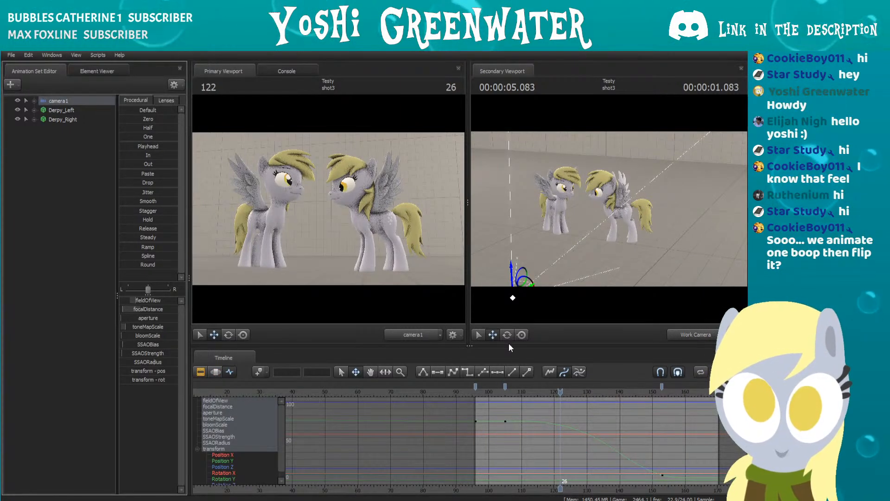
Step: Enlarge the timeline area, scrub to frame 110, and isolate camera1's Position Y curve
left_click_drag(508, 346, 508, 291)
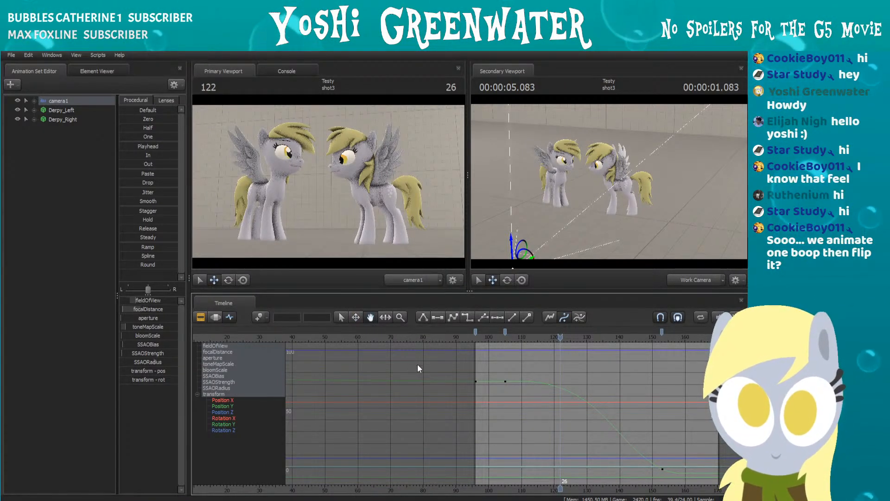
left_click_drag(433, 367, 331, 367)
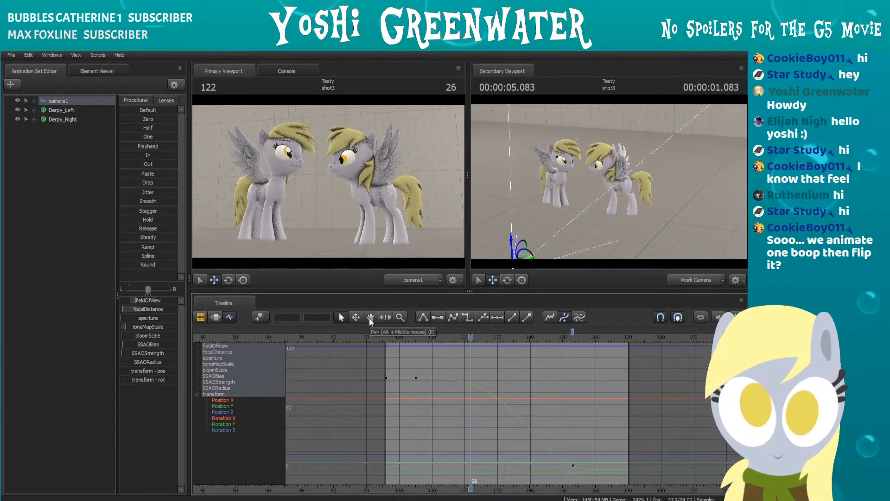
left_click_drag(364, 365, 359, 349)
scroll(510, 396, "up", 1)
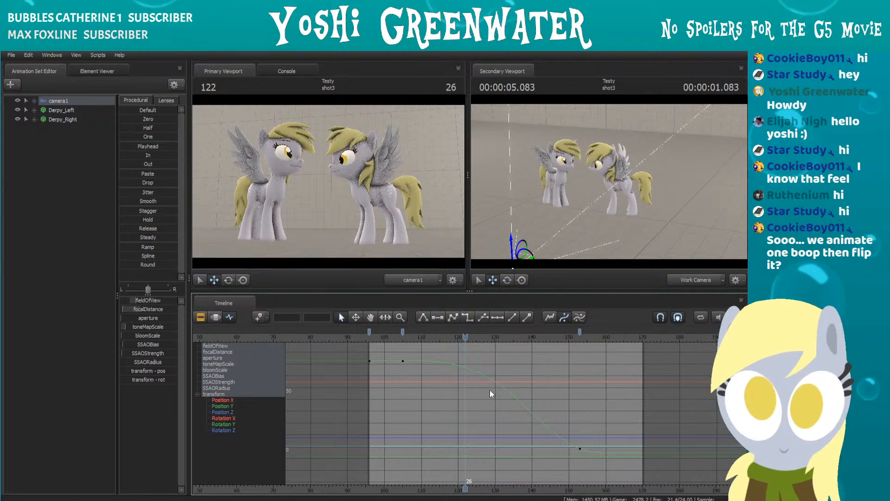
left_click_drag(398, 339, 423, 348)
left_click(222, 405)
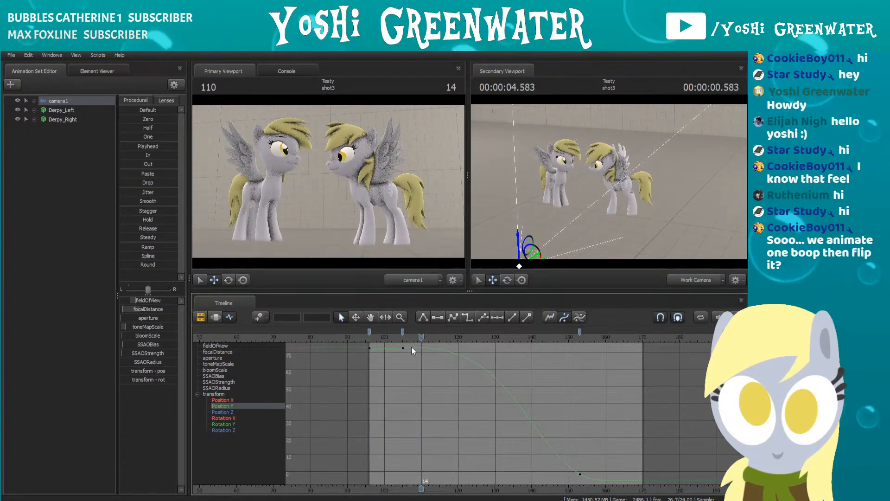
Step: Scrub through shot3 to examine the camera move, finishing at frame 97 with camera1 in view in the secondary viewport
left_click(373, 335)
left_click_drag(372, 336, 469, 340)
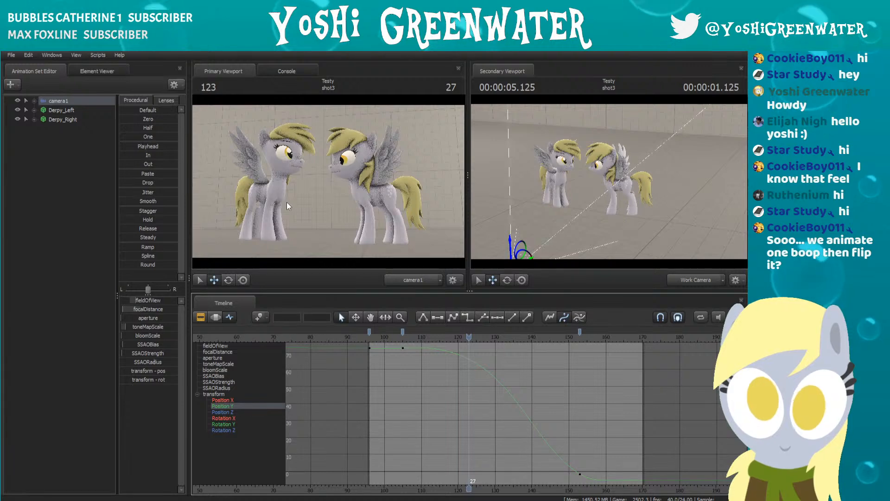
left_click_drag(384, 338, 373, 339)
left_click_drag(632, 222, 634, 249)
key("s")
key("s")
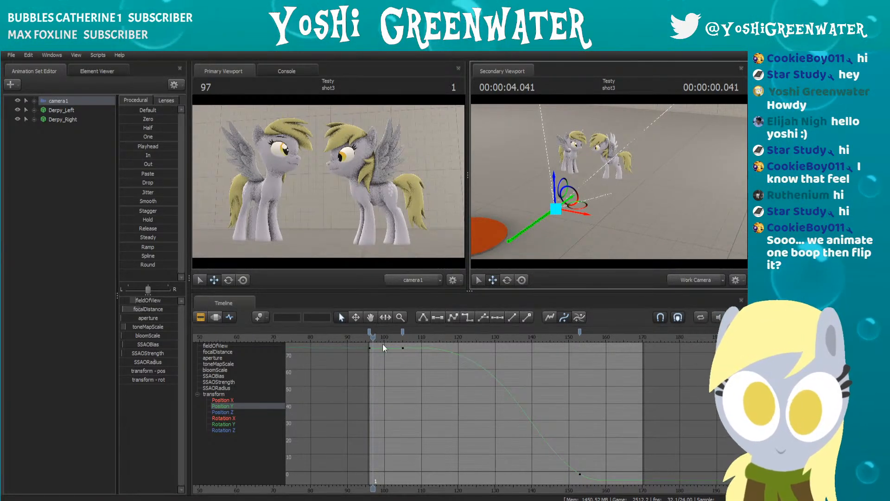
Step: Play and scrub through shot3 to frame 169, return to frame 96, and view camera1 from another angle in the secondary viewport
left_click_drag(372, 338, 484, 342)
key("space")
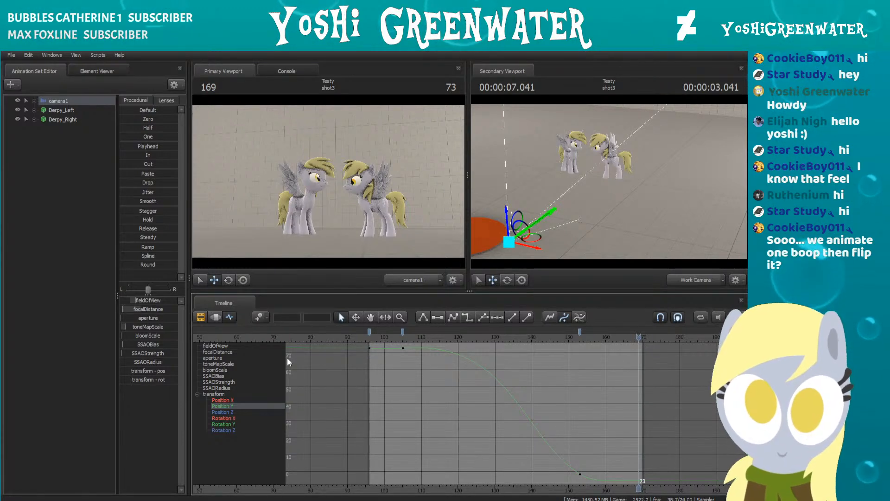
left_click_drag(373, 337, 369, 338)
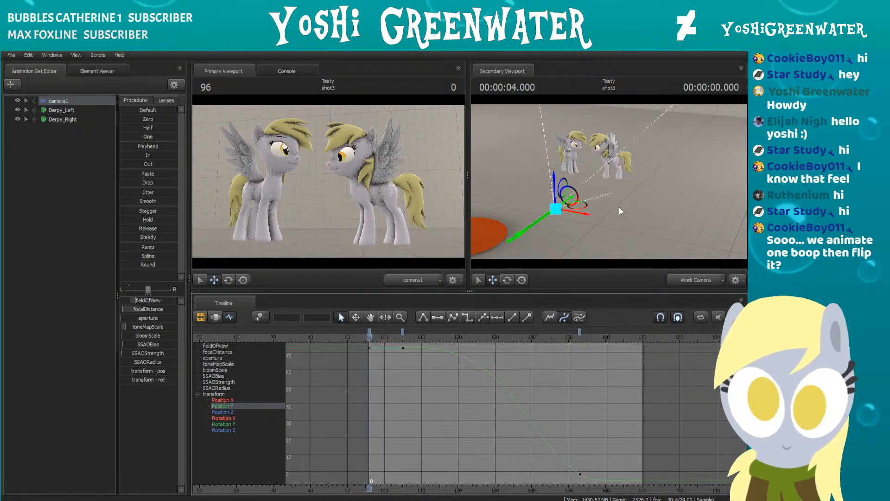
left_click_drag(619, 207, 522, 217)
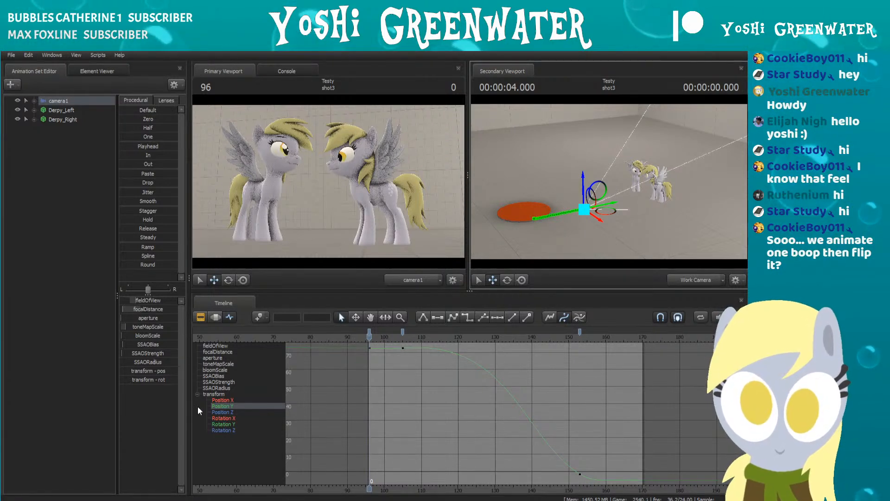
Step: Examine all of camera1's transform curves together at frame 139, and go through the position and rotation curves individually at frame 96
left_click(241, 444)
left_click_drag(221, 431, 222, 400)
left_click_drag(532, 338, 528, 338)
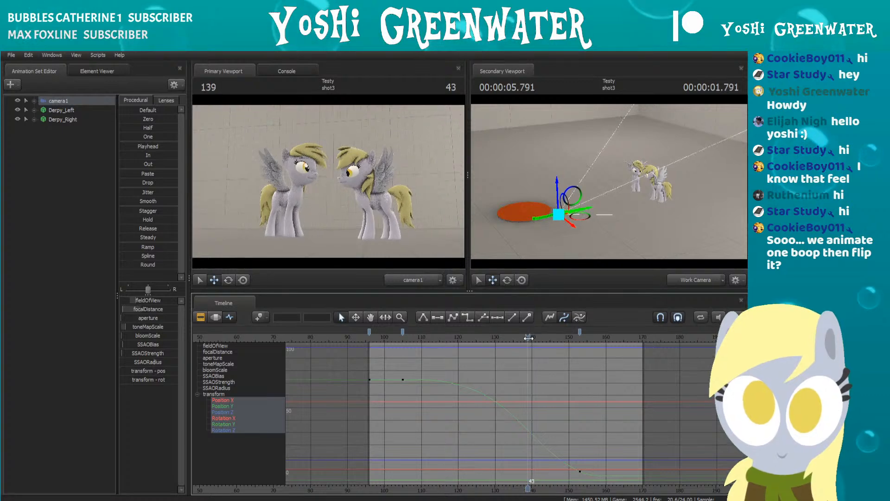
left_click(222, 412)
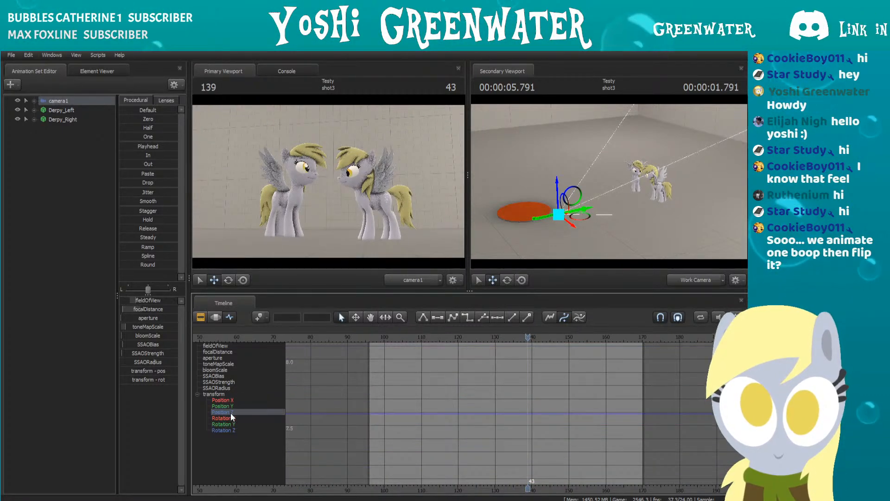
left_click_drag(374, 337, 370, 338)
left_click(238, 429)
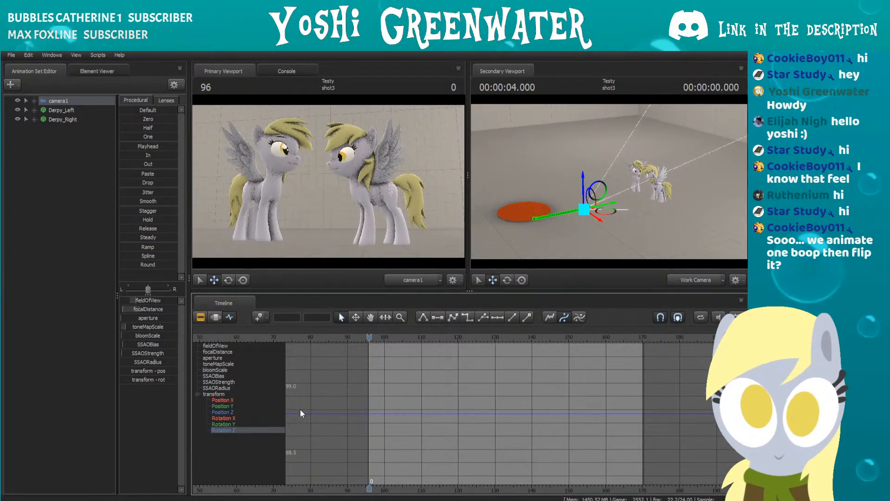
left_click(231, 419)
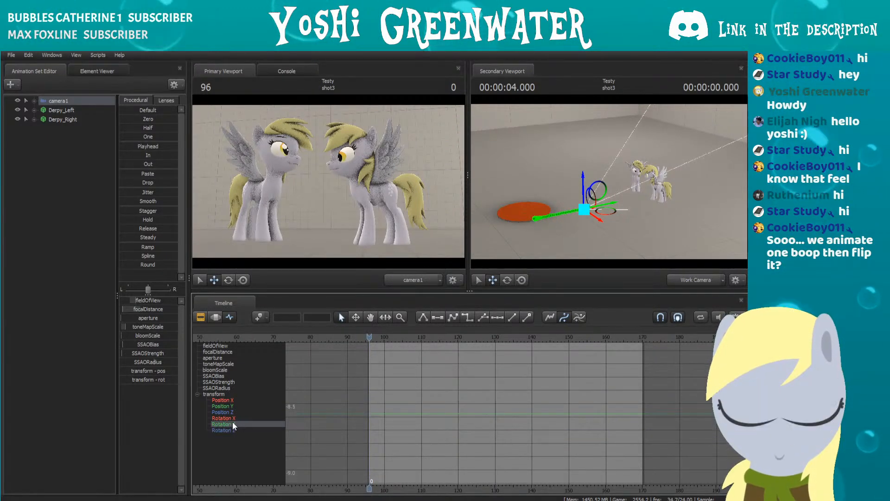
left_click(233, 413)
left_click(233, 406)
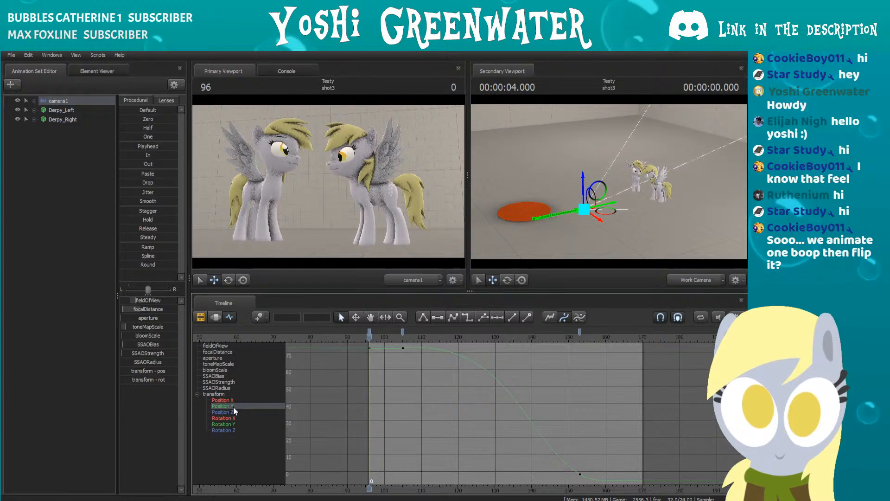
left_click(235, 400)
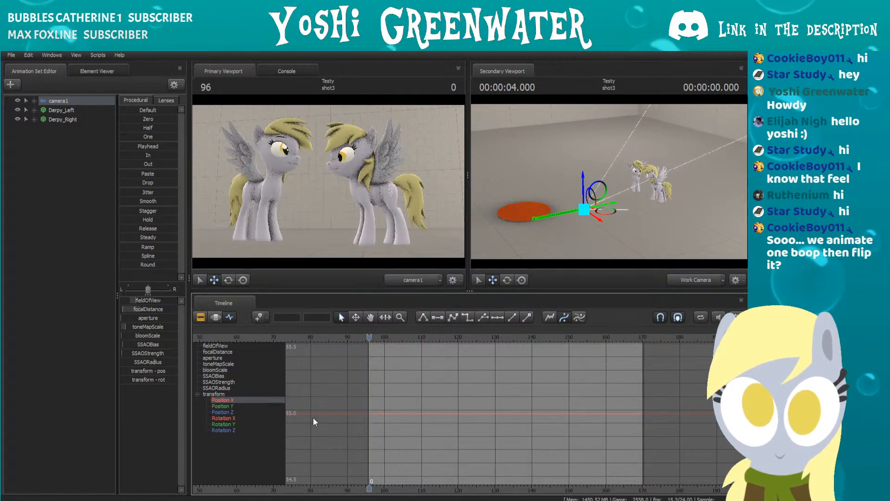
Step: Try to shift camera1 along its X axis at frame 96, frame its Position X curve, and undo the shift
mouse_move(563, 218)
left_mouse_down()
mouse_move(582, 226)
mouse_move(573, 231)
mouse_move(581, 239)
mouse_move(552, 226)
mouse_move(566, 231)
left_mouse_up()
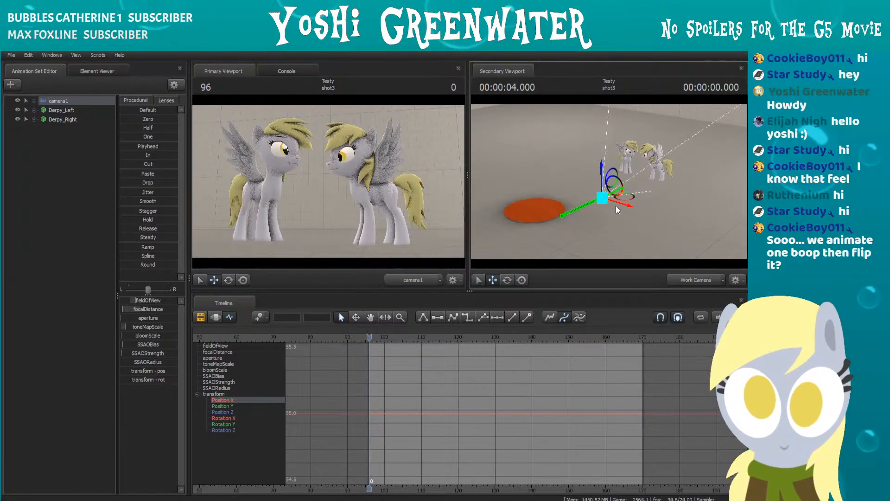
left_click_drag(629, 210, 573, 191)
scroll(421, 403, "down", 3)
key("f")
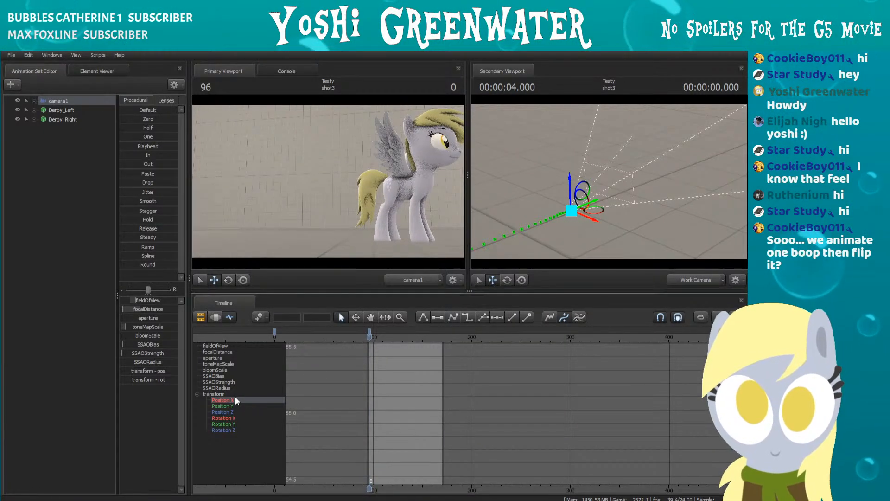
key("f")
left_click_drag(569, 250, 601, 201)
key("s")
key("a")
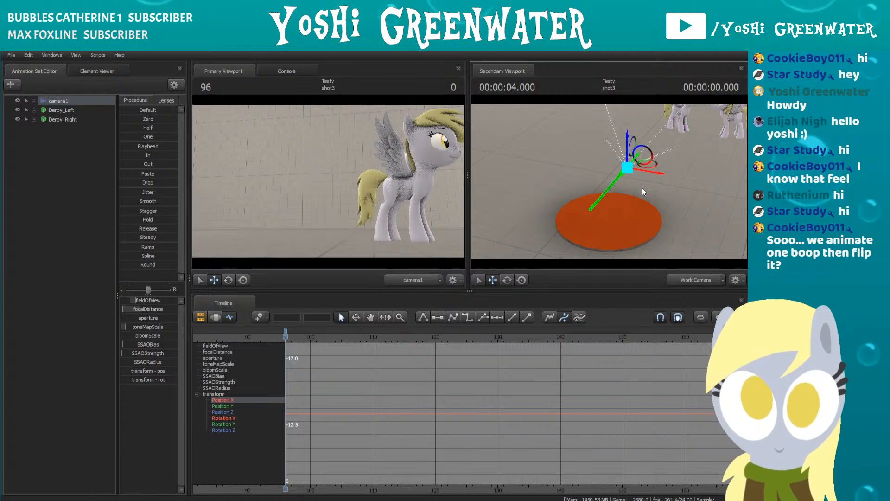
key("ctrl+z")
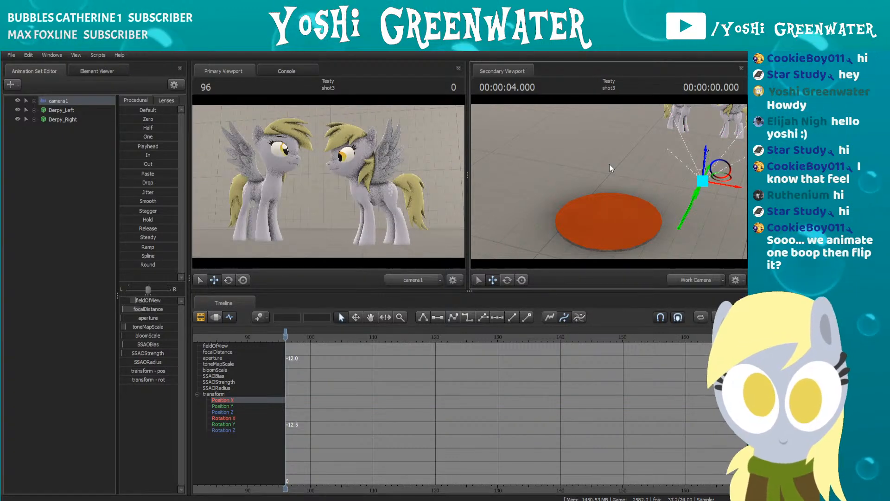
Step: Isolate camera1's Position Y curve around the start of shot3 and scrub to frame 110
left_click_drag(609, 164, 640, 154)
key("s")
scroll(379, 385, "down", 5)
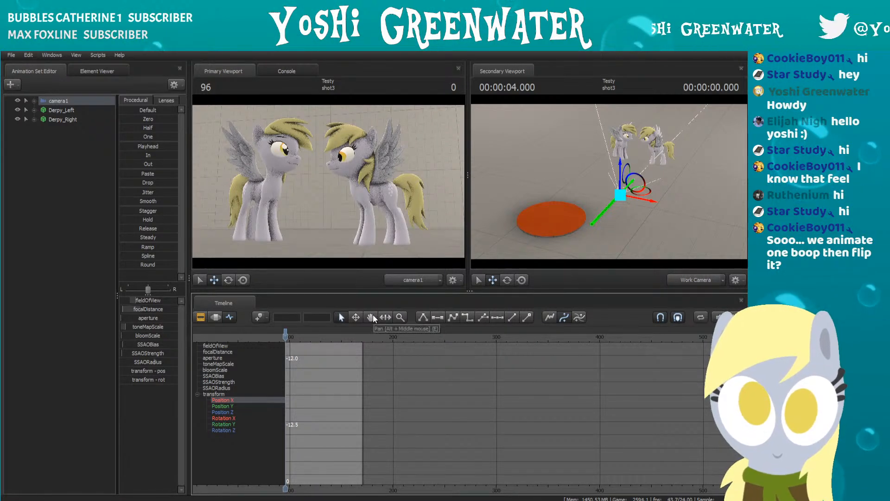
middle_click_drag(352, 391, 421, 391)
scroll(453, 397, "up", 5)
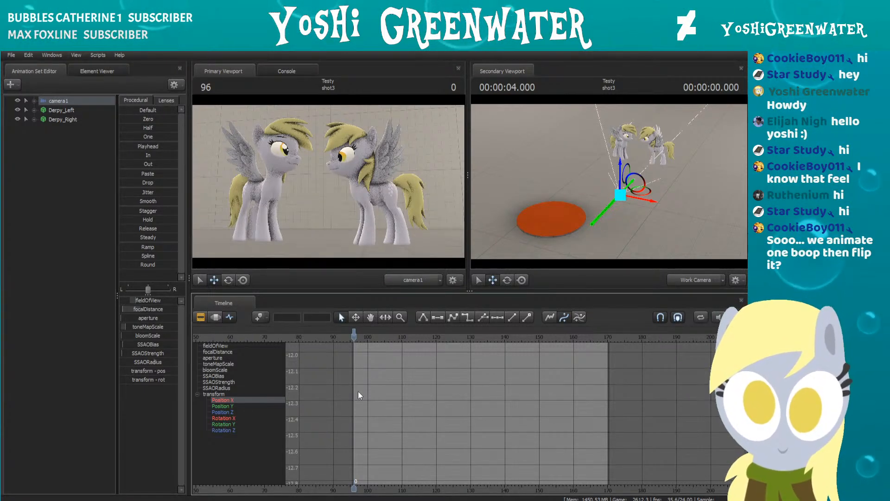
scroll(435, 415, "up", 3)
scroll(435, 411, "up", 5)
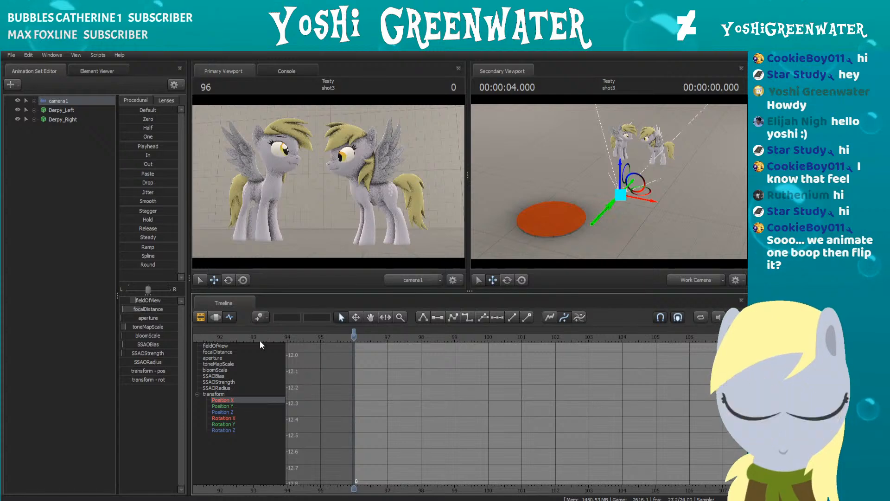
left_click(224, 407)
scroll(438, 398, "down", 3)
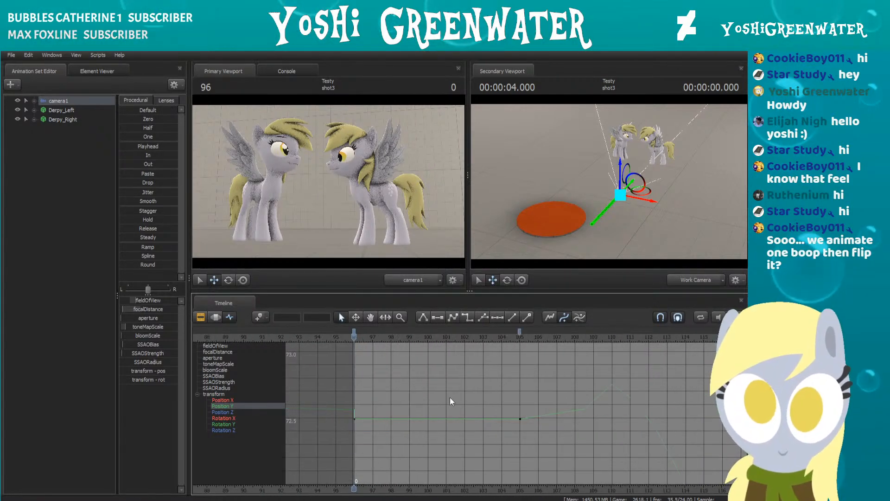
key("space")
key("space")
left_click(467, 342)
left_click_drag(467, 341, 497, 344)
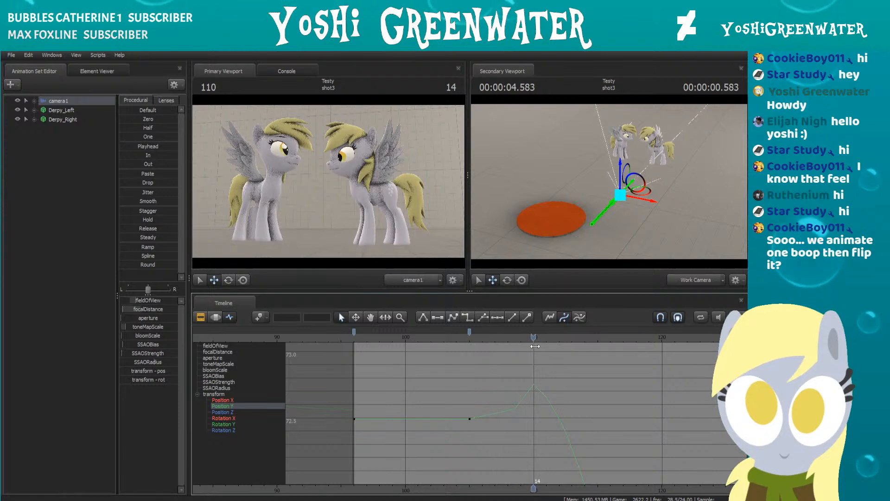
Step: Lengthen the outgoing tangent of camera1's Position Y key at shot frame 9 and angle it slightly downward
left_click_drag(461, 403, 479, 433)
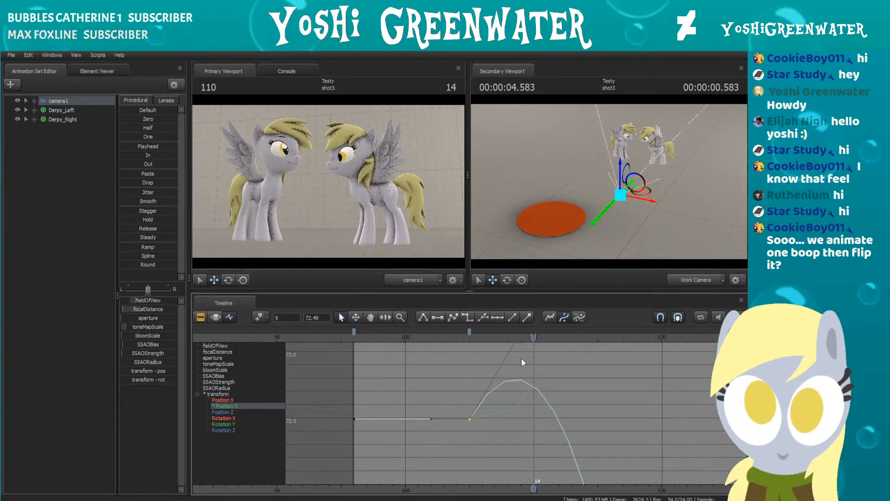
key("f")
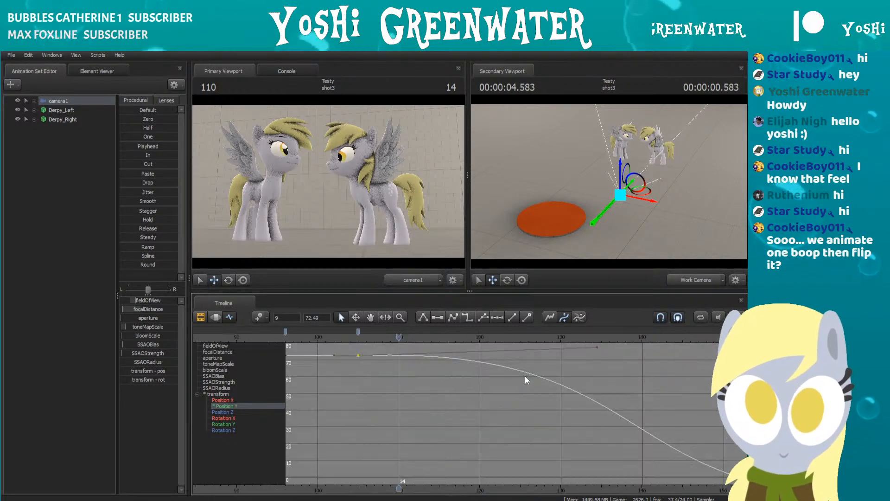
left_click(597, 348)
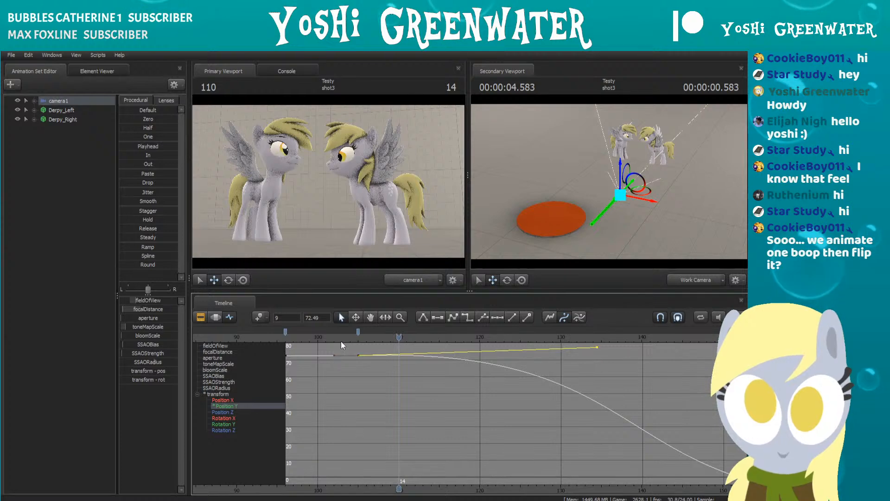
left_click(356, 317)
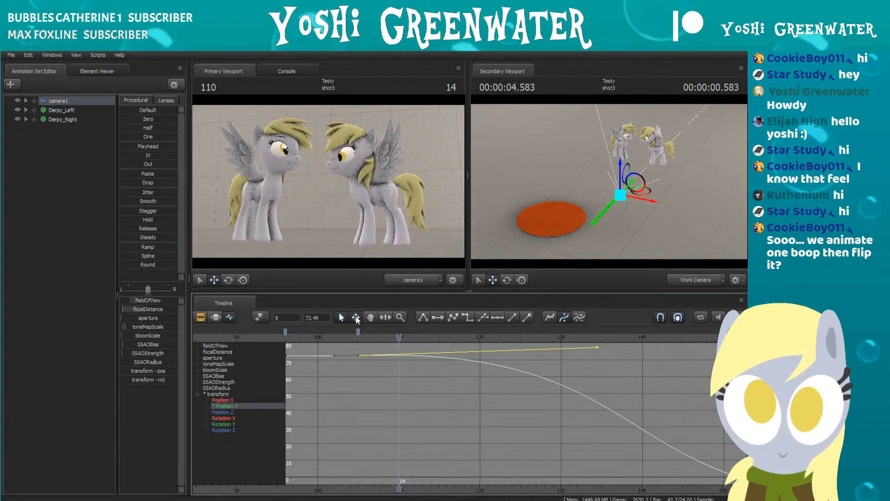
left_click_drag(597, 347, 614, 350)
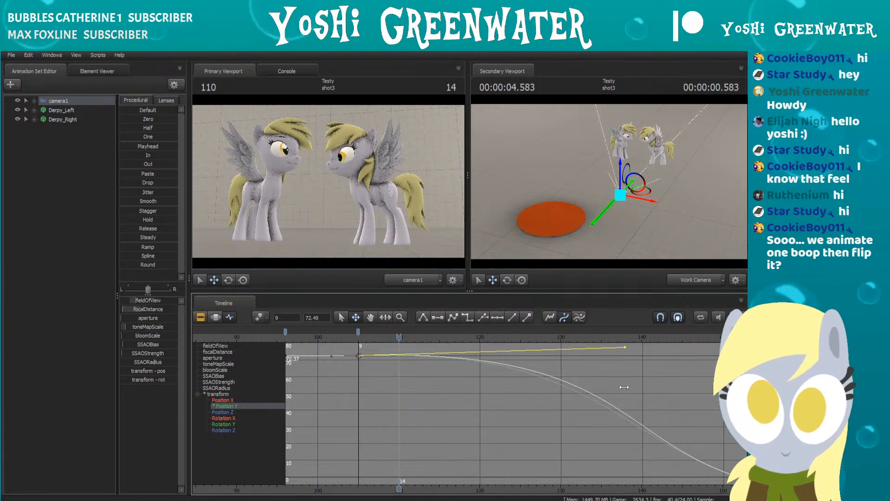
mouse_move(623, 386)
left_mouse_down()
mouse_move(617, 405)
mouse_move(616, 389)
left_mouse_up()
left_click_drag(616, 347, 620, 364)
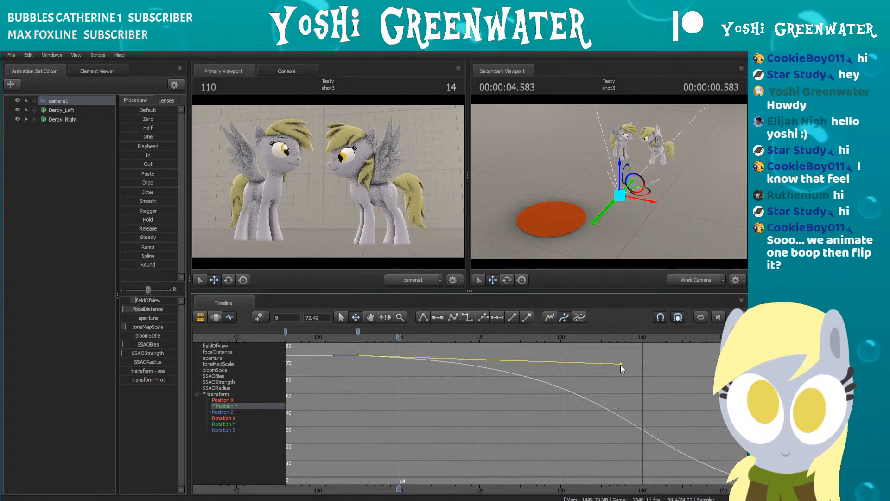
scroll(307, 350, "up", 5)
scroll(307, 353, "down", 4)
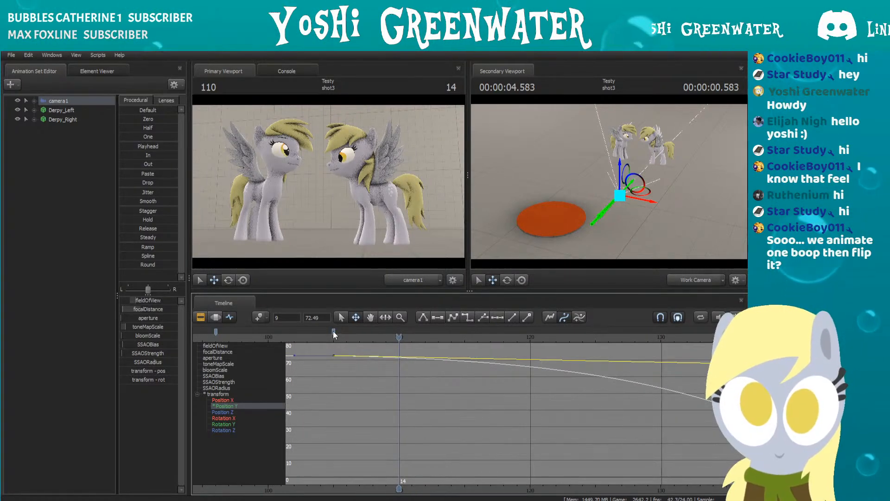
scroll(361, 390, "up", 2)
scroll(351, 355, "up", 2)
middle_click_drag(326, 361, 483, 419, "alt")
scroll(464, 414, "up", 5)
middle_click_drag(394, 410, 613, 392)
key("ctrl+z")
Step: Move to frame 111 and select the Position Y keys at shot frames 0 and 9
scroll(416, 396, "down", 5)
middle_click_drag(388, 429, 487, 390, "alt")
scroll(482, 390, "down", 2)
left_click_drag(479, 339, 637, 358)
left_click(356, 331)
left_click(525, 333, "ctrl")
key("a")
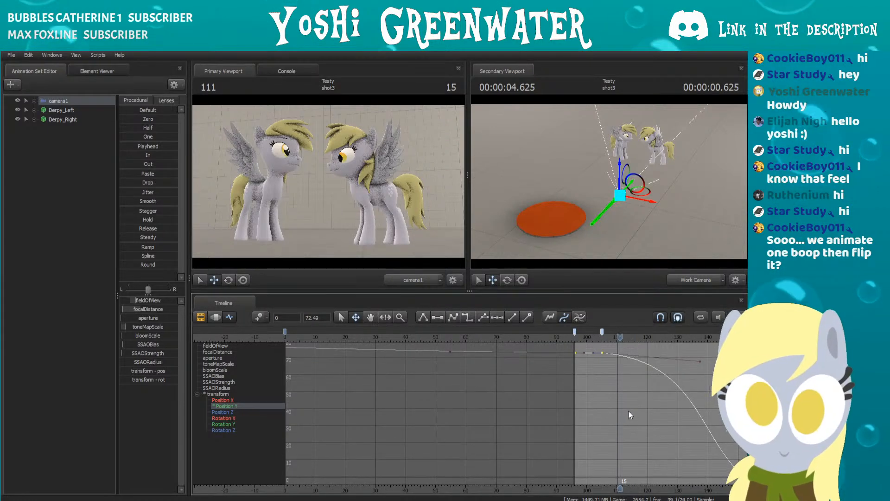
Step: Scrub shot3 to frame 166 and back to frame 127 to examine the camera move with the adjusted Position Y curve
middle_click_drag(594, 400, 403, 393, "alt")
scroll(403, 392, "down", 1)
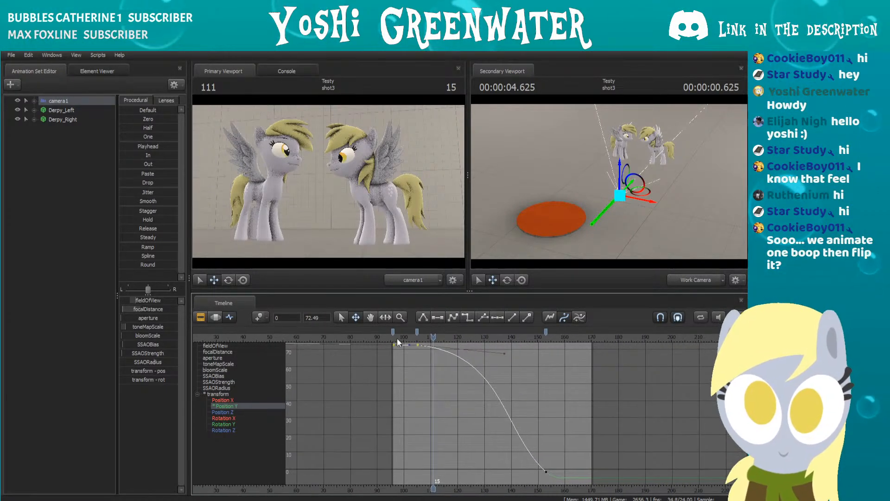
left_click(401, 337)
left_click_drag(411, 338, 581, 365)
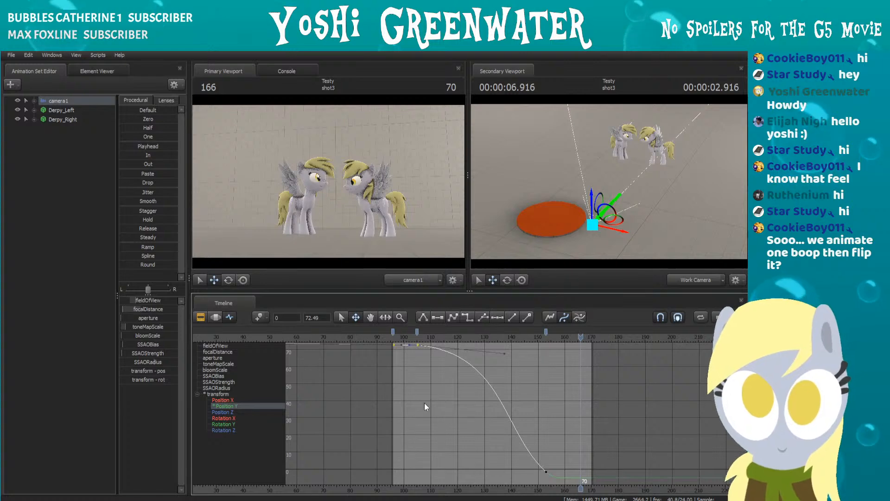
scroll(424, 402, "up", 3)
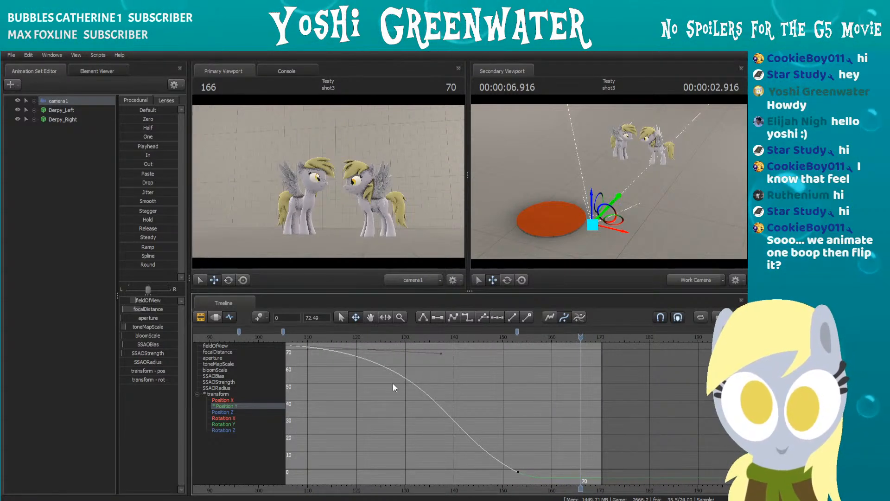
middle_click_drag(393, 382, 559, 396)
right_click(473, 393)
left_click(455, 391)
left_click(468, 337)
left_click_drag(465, 337, 549, 338)
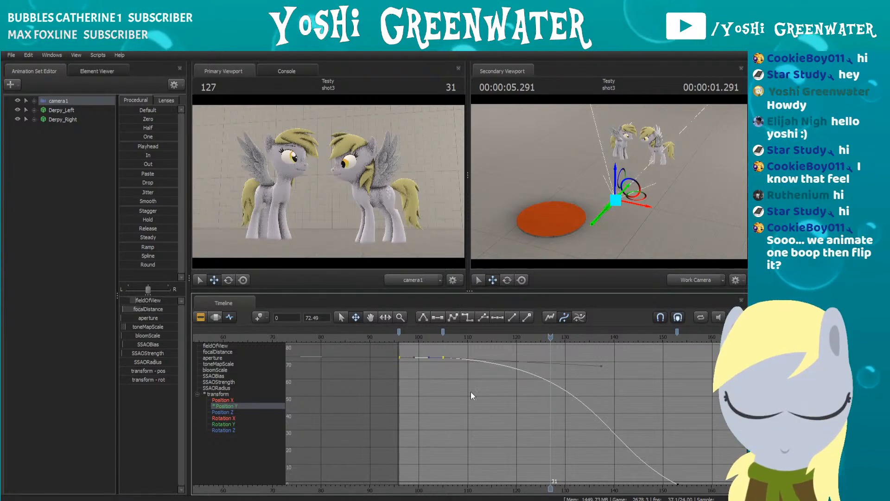
Step: Inspect the Position Y curve up close around its first two keys and scrub to frame 114
scroll(445, 380, "up", 4)
scroll(463, 382, "up", 4)
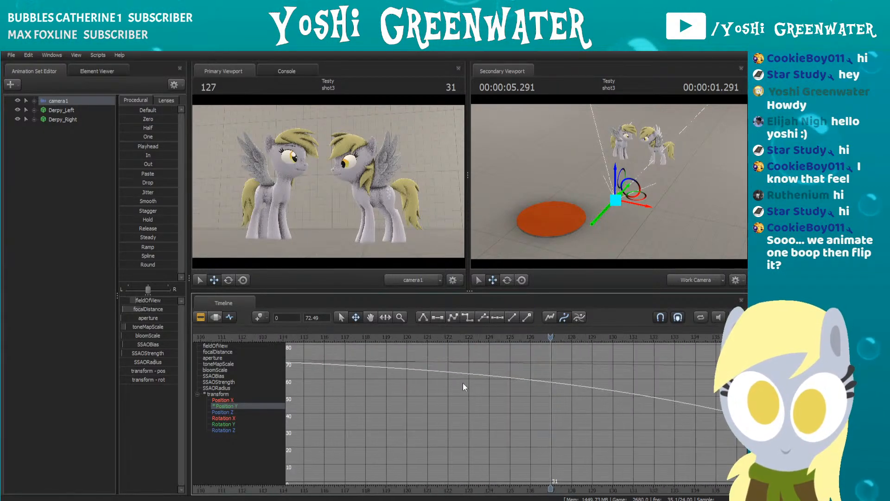
scroll(444, 371, "down", 3)
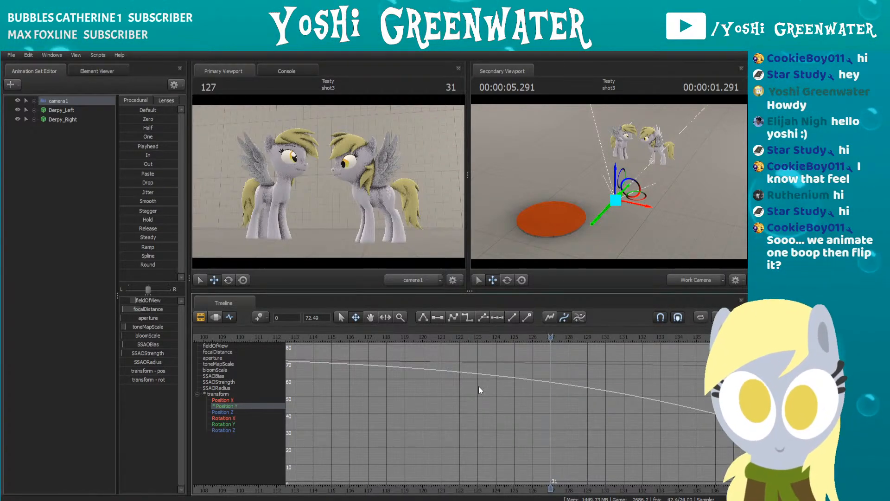
scroll(374, 395, "down", 2)
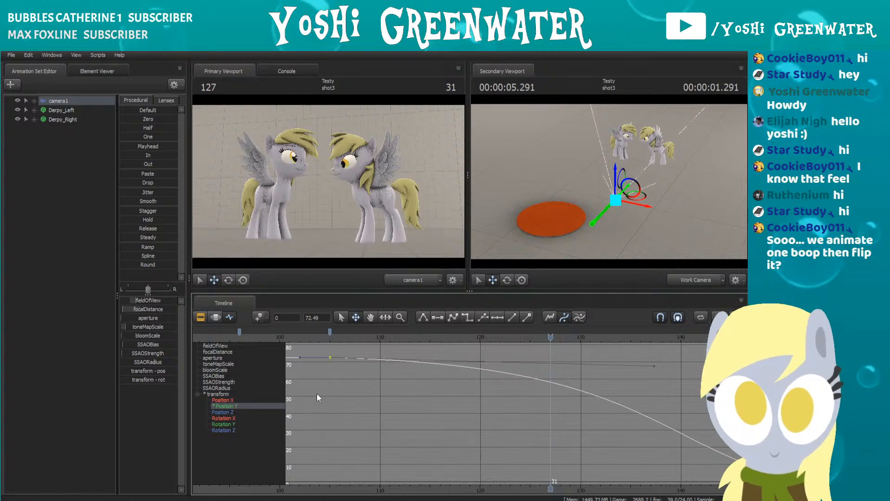
middle_click_drag(328, 384, 526, 405)
scroll(505, 401, "up", 1)
left_click_drag(421, 343, 604, 350)
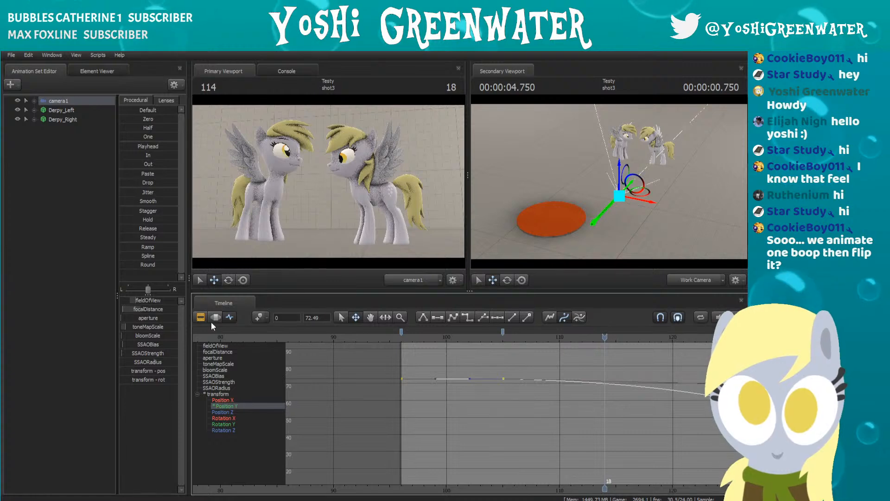
Step: Switch the timeline to the Clip Editor and go to frame 28 in shot1
left_click(200, 318)
left_click(200, 317)
scroll(398, 373, "down", 4)
left_click(374, 339)
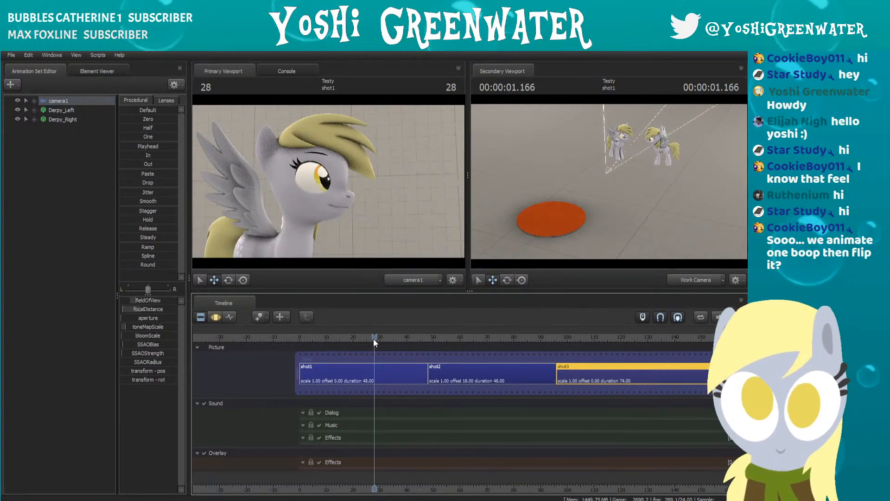
Step: Open shot1's channel tracks in the Clip Editor and select the Derpy_Right track
scroll(364, 371, "down", 2)
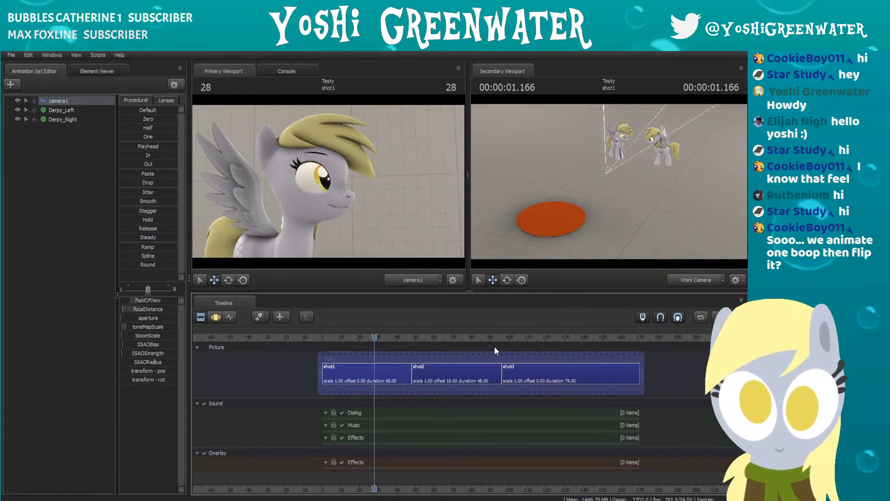
left_click(397, 371)
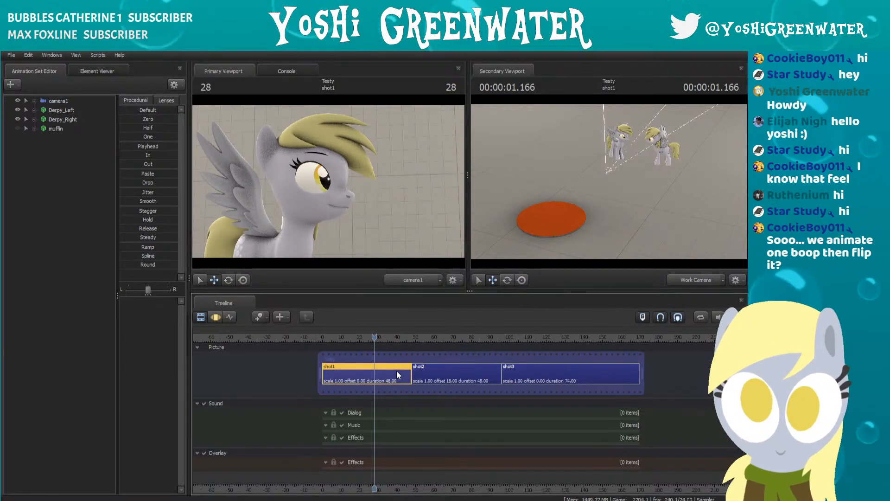
double_click(396, 371)
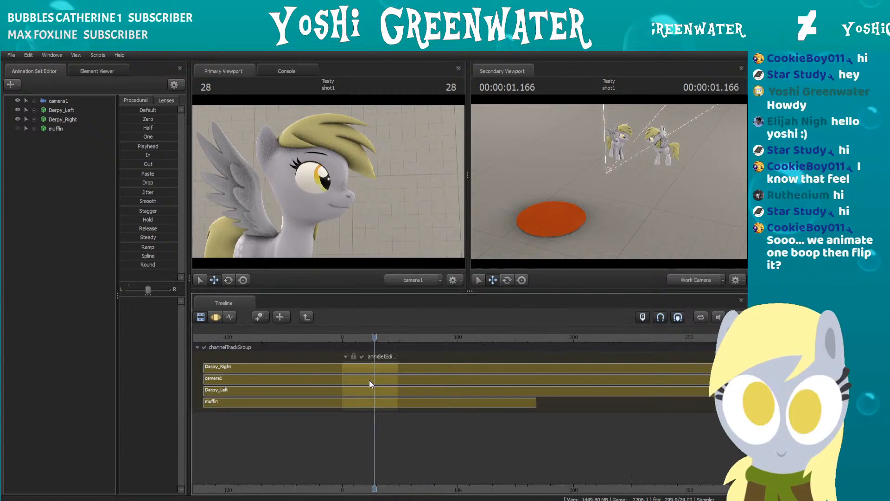
left_click(216, 317)
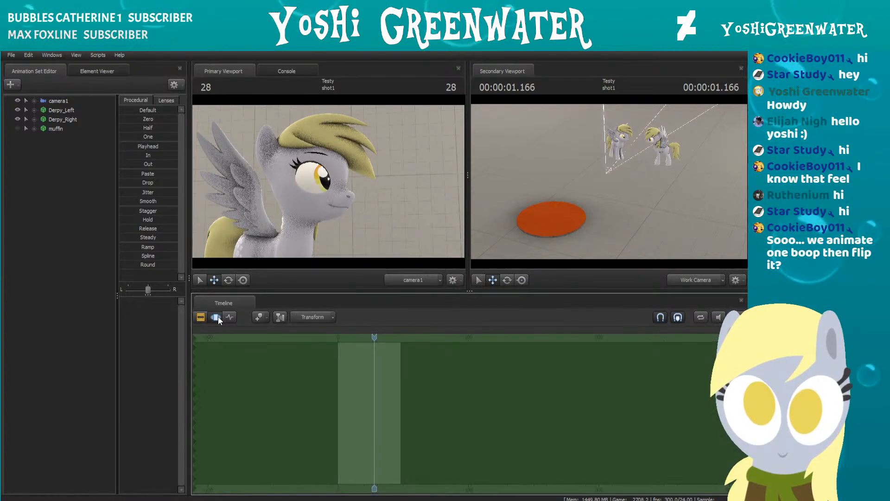
left_click(205, 317)
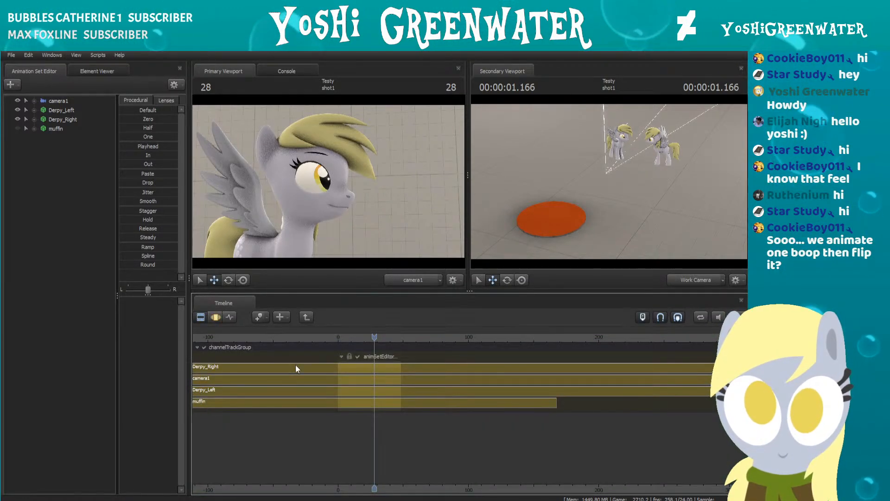
left_click(370, 367)
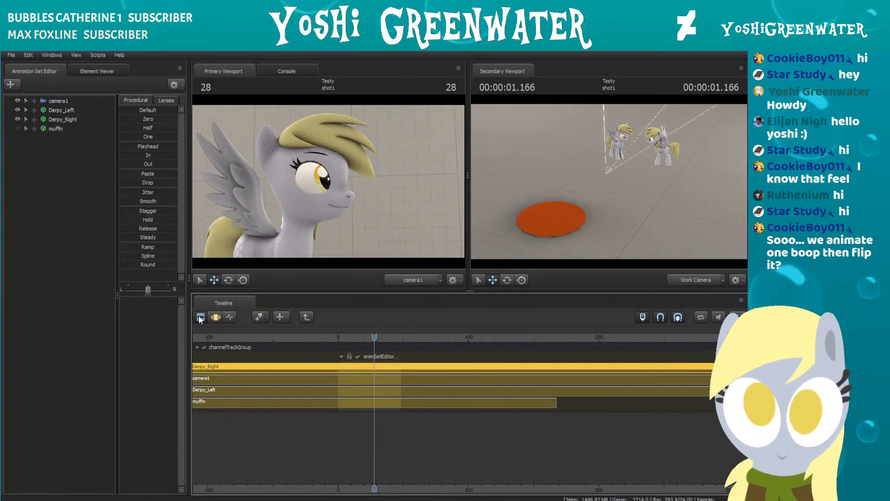
left_click(197, 347)
left_click(197, 347)
scroll(411, 413, "down", 4)
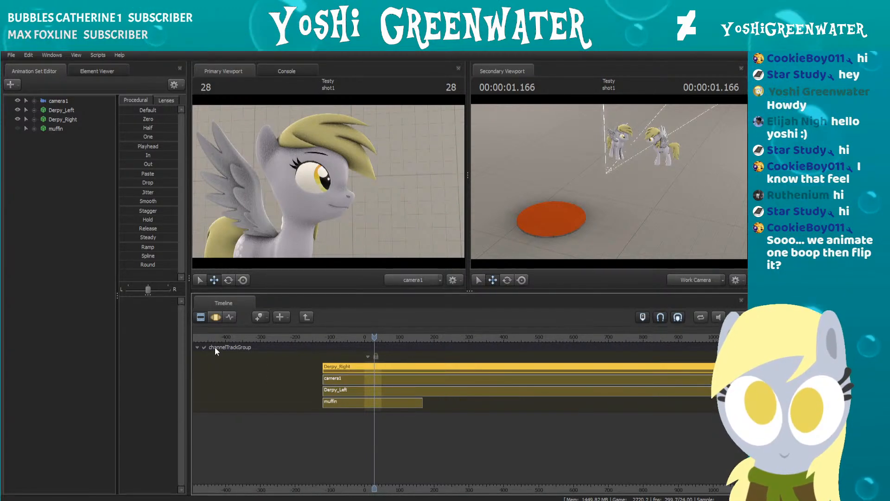
left_click(199, 346)
left_click(196, 345)
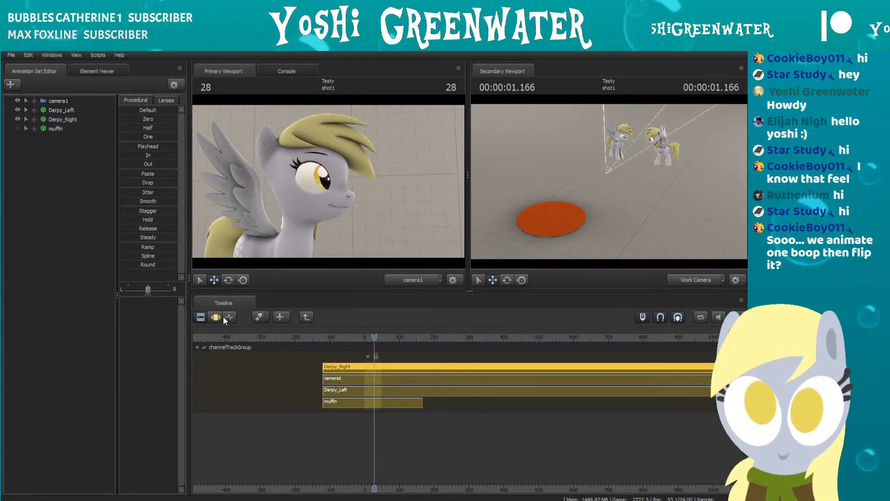
left_click(229, 316)
left_click(201, 316)
left_click(210, 317)
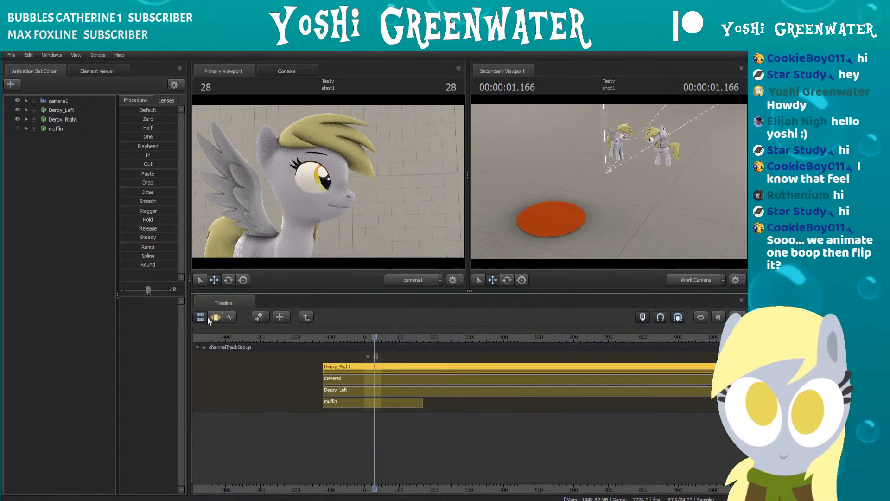
Step: Return to the shot sequence, reopen shot1's channel tracks and go through the Derpy_Right, camera1, Derpy_Left and muffin tracks
left_click(306, 317)
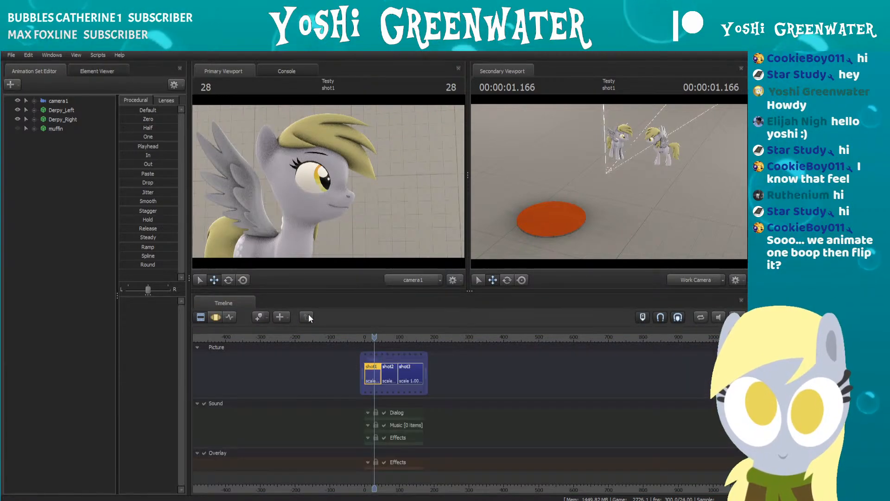
scroll(353, 371, "up", 5)
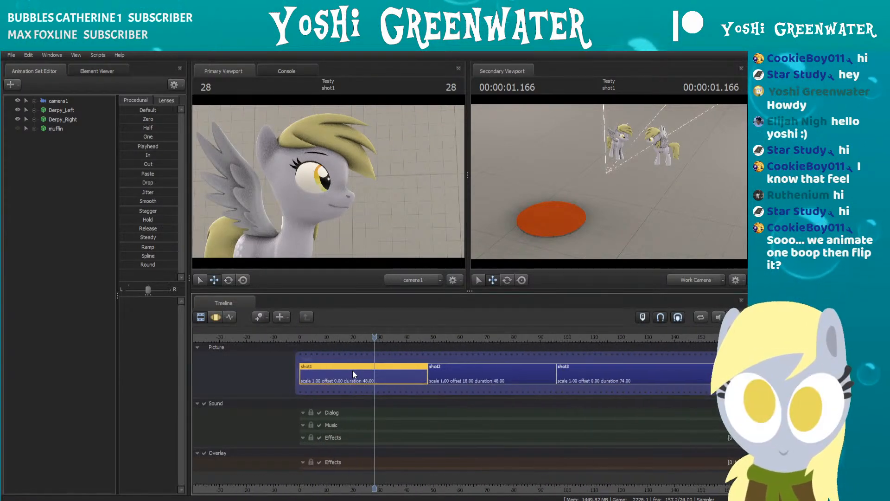
double_click(358, 373)
left_click(357, 366)
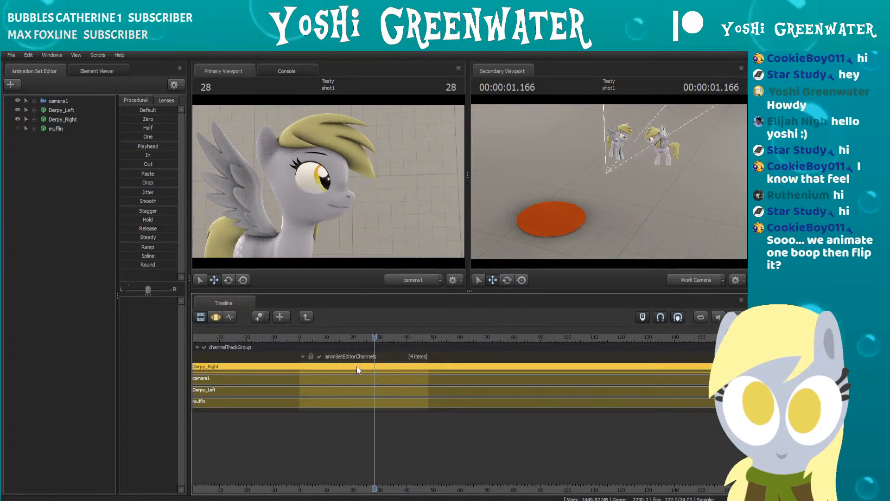
left_click(357, 378)
left_click(361, 389)
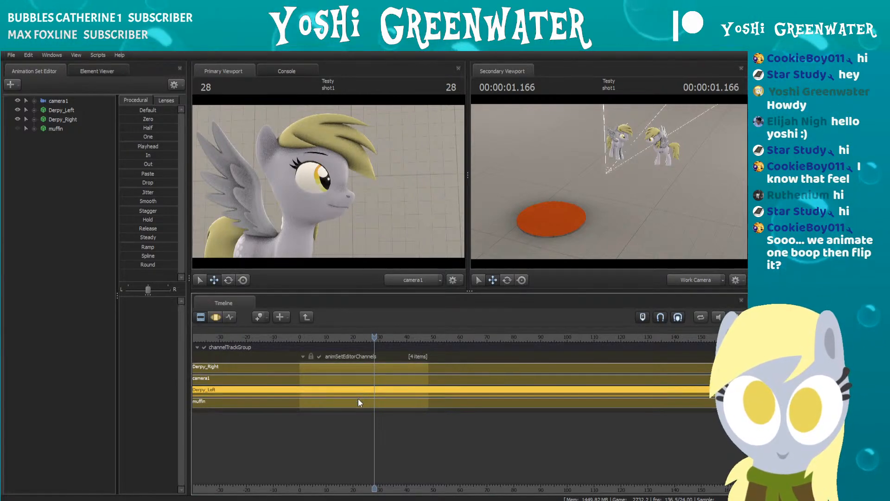
left_click(358, 402)
Step: Make the muffin visible in shot1 and examine it beside the two ponies in the secondary viewport
left_click(18, 128)
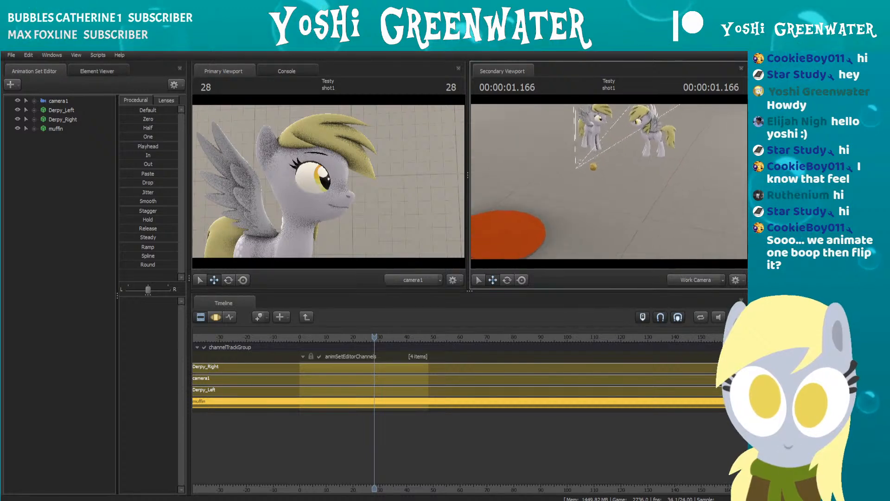
key("w")
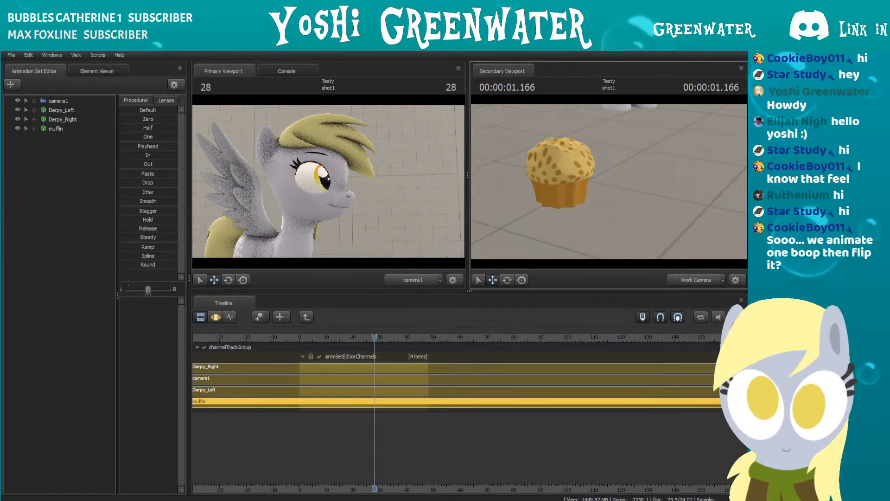
key("w")
key("s")
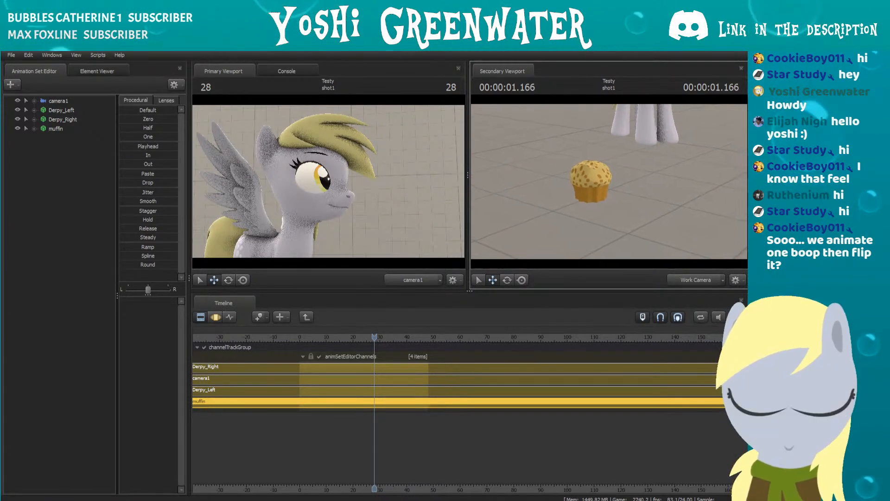
key("w")
key("s")
left_click_drag(610, 182, 611, 161)
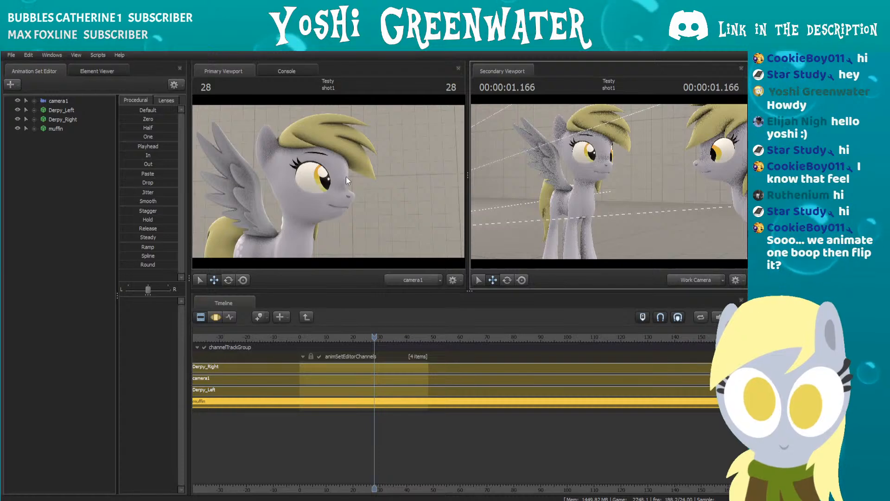
key("s")
left_click_drag(600, 205, 619, 160)
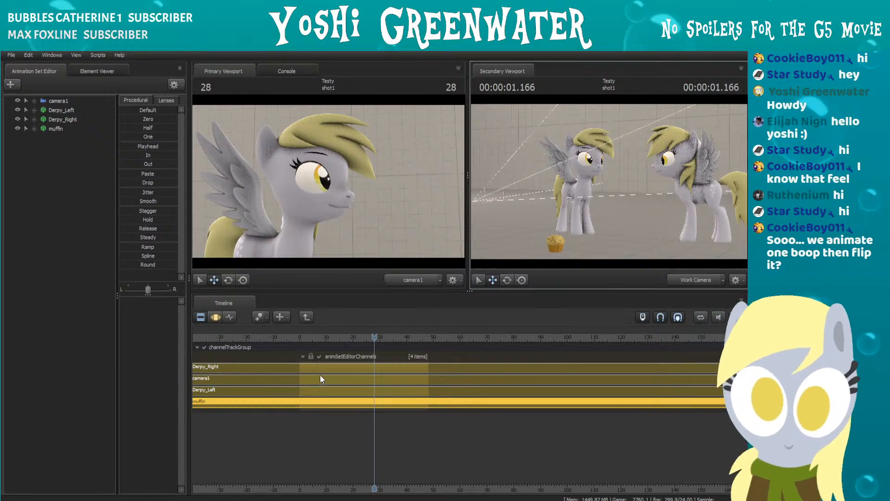
Step: Leave shot1's channel tracks, switch the timeline to the Graph Editor and go to frame 0
left_click(306, 317)
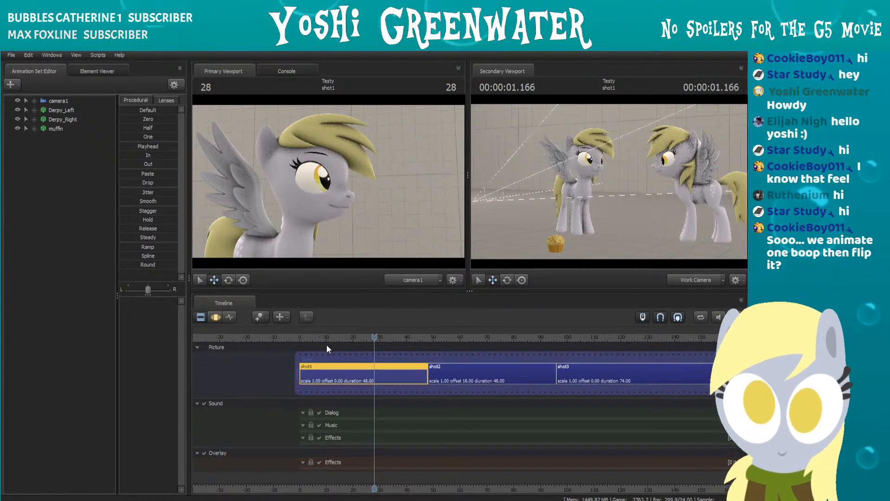
left_click(217, 317)
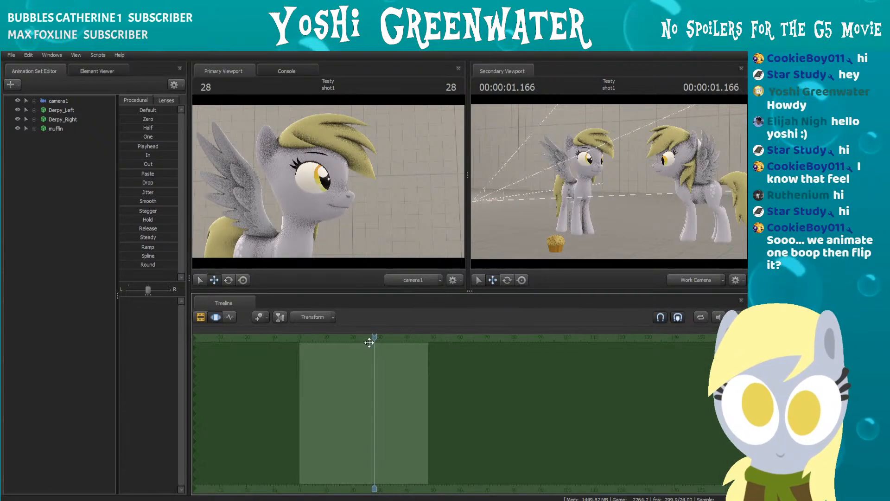
left_click(229, 317)
left_click_drag(345, 337, 299, 350)
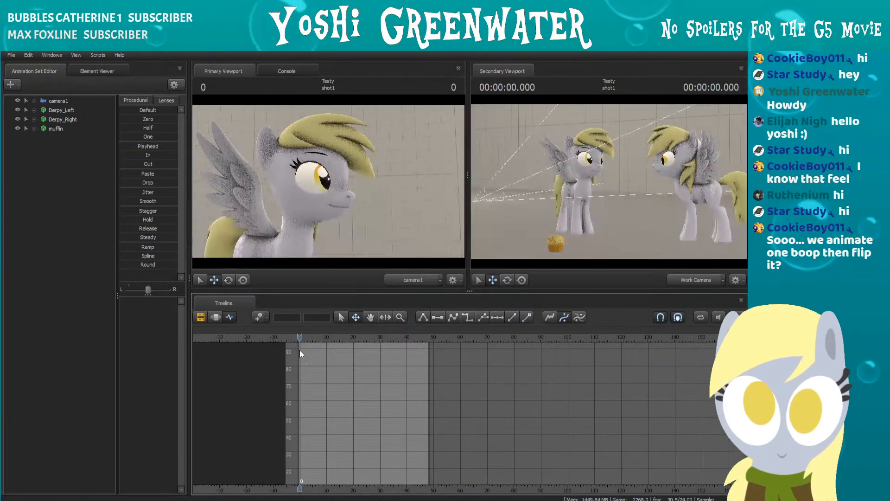
middle_click_drag(349, 411, 441, 418)
scroll(441, 418, "up", 3)
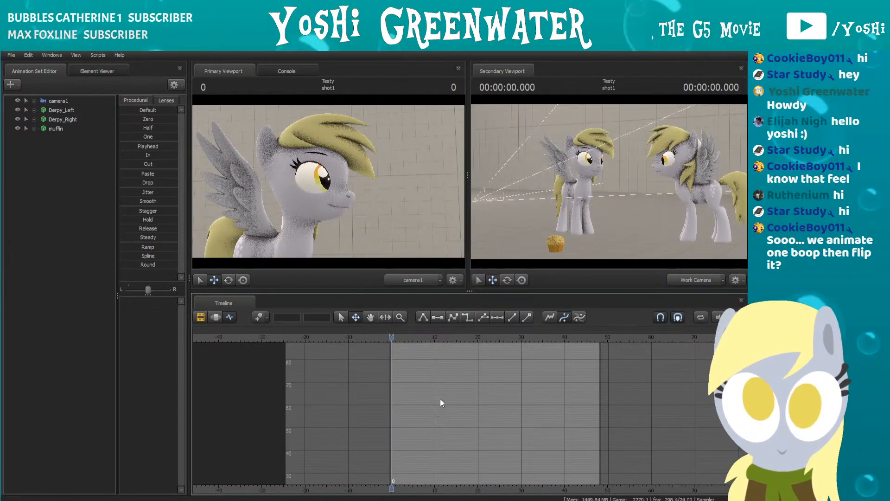
Step: Examine the placement of the two ponies, the muffin and camera1 from several sides in the secondary viewport
mouse_move(546, 232)
left_mouse_down()
mouse_move(547, 253)
mouse_move(553, 243)
left_mouse_up()
key("s")
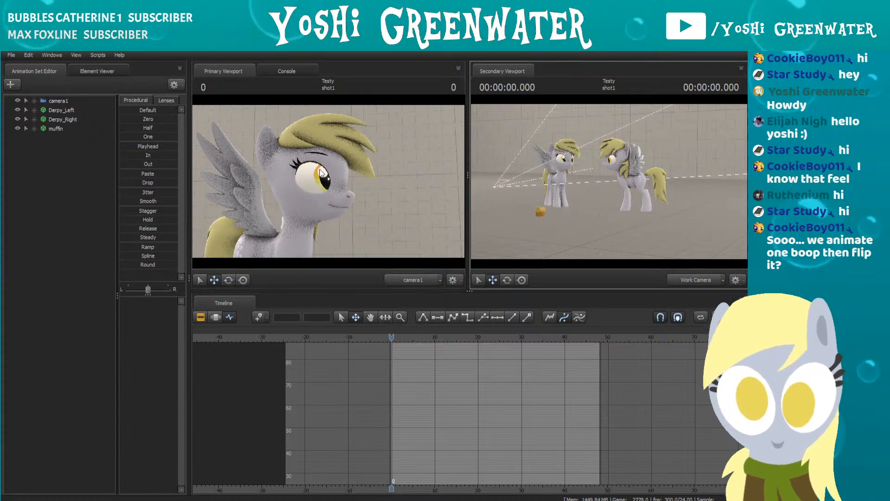
left_click_drag(643, 176, 541, 204)
key("w")
key("a")
key("s")
key("a")
key("a")
key("w")
key("d")
key("d")
key("w")
mouse_move(609, 182)
left_mouse_down()
mouse_move(603, 190)
mouse_move(606, 182)
mouse_move(595, 181)
mouse_move(607, 182)
mouse_move(567, 180)
mouse_move(613, 181)
mouse_move(605, 186)
left_mouse_up()
key("s")
key("w")
key("s")
key("w")
key("d")
key("d")
key("a")
key("a")
key("w")
key("s")
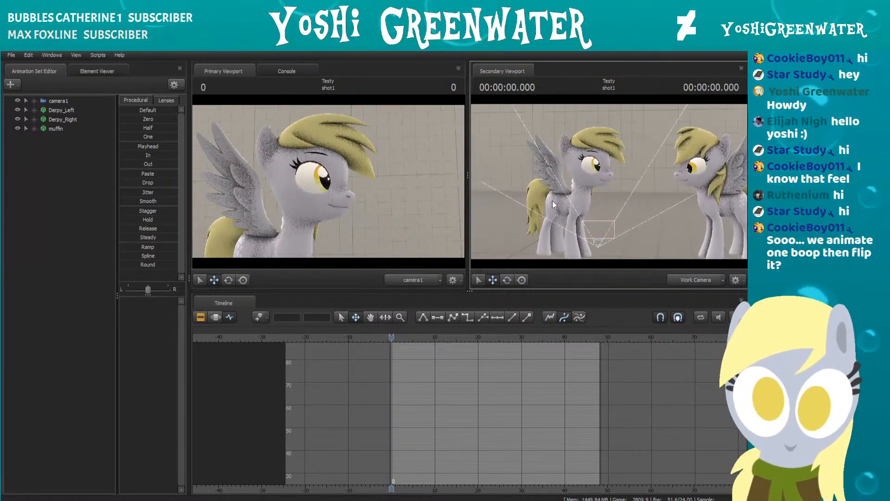
scroll(400, 363, "up", 3)
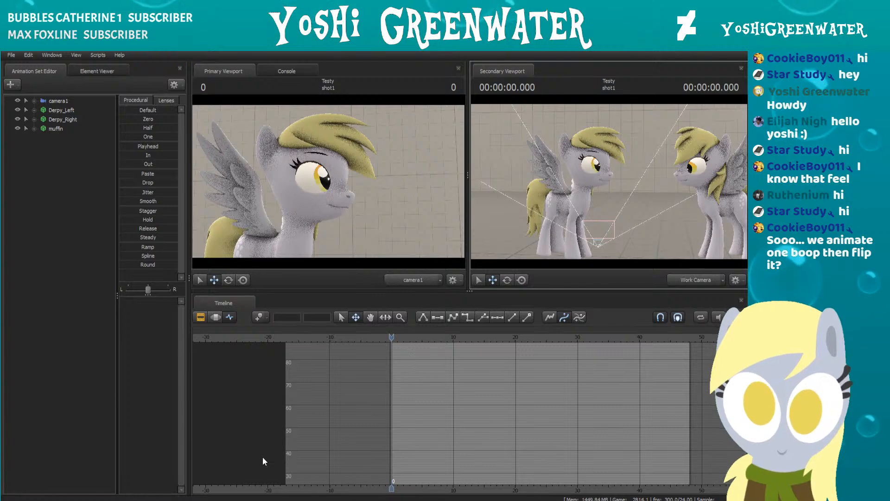
Step: Switch to Adobe Animate, check frame 5 of the SFM_SB storyboard and switch back to Source Filmmaker
key("alt+Tab")
left_click(189, 446)
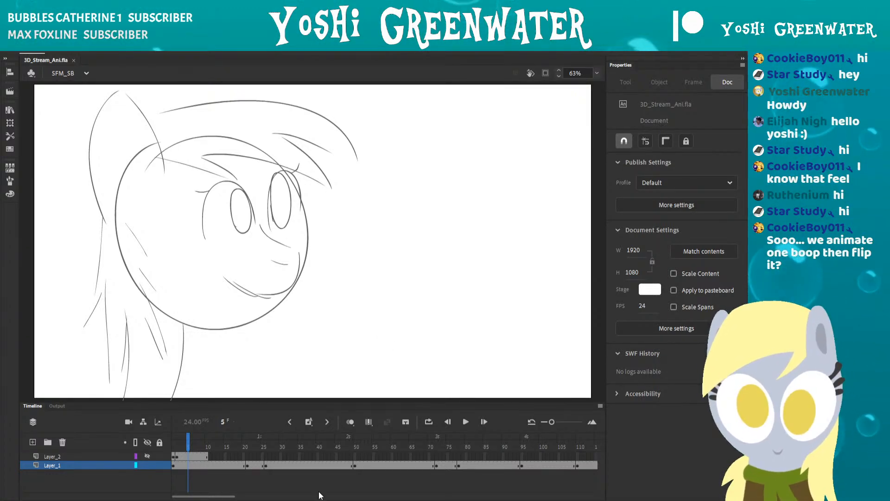
key("alt+Tab")
mouse_move(649, 162)
left_mouse_down()
mouse_move(667, 167)
mouse_move(650, 174)
left_mouse_up()
key("s")
Step: Try locking Derpy_Left's rootTransform to the muffin, inspect the Body controls and undo the lock
left_click(52, 129)
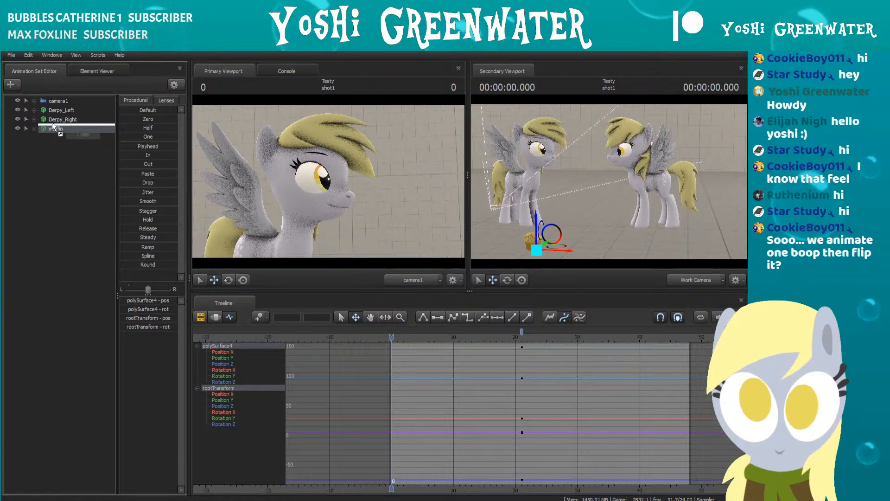
left_click(27, 110)
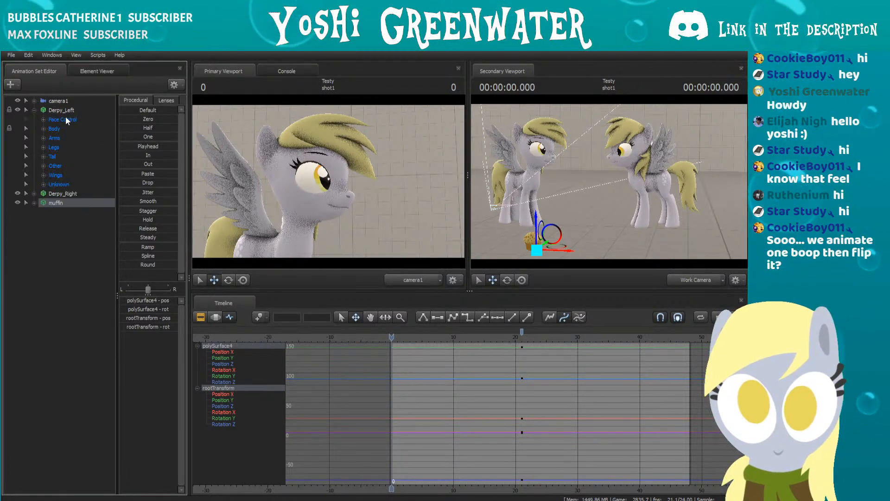
left_click(43, 129)
left_click(72, 147)
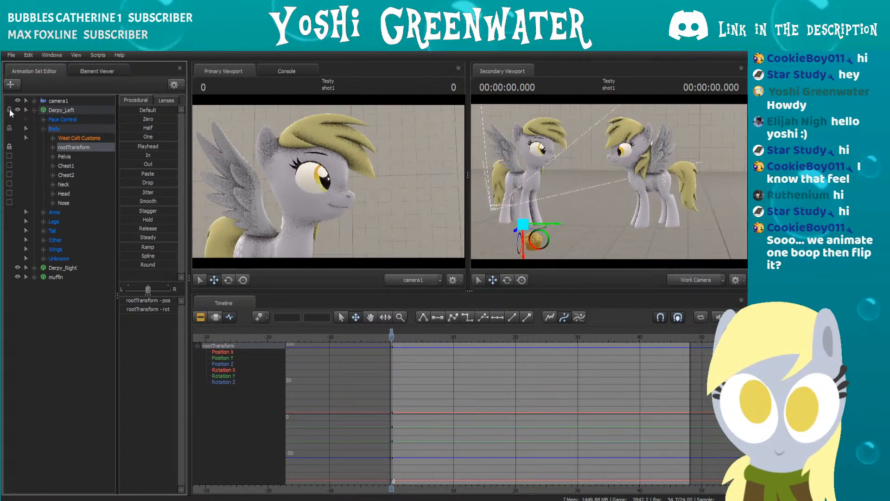
key("ctrl+z")
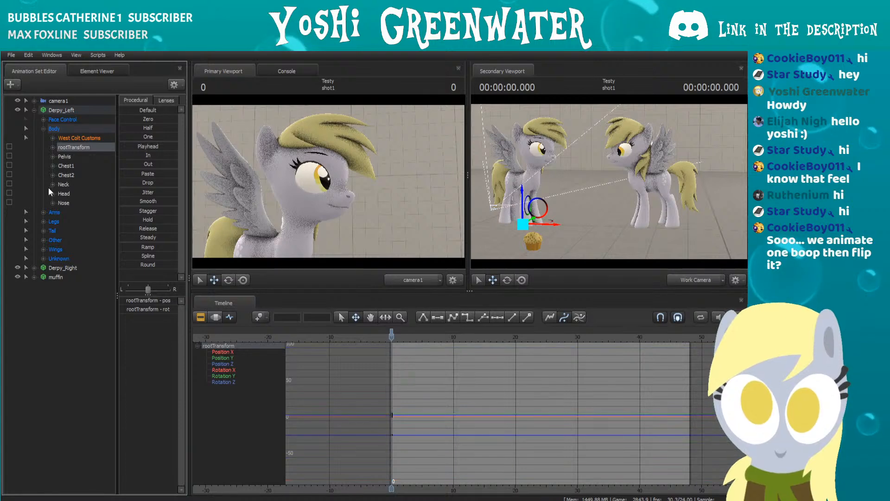
Step: Collapse Derpy_Left's control tree, select the whole model to inspect its curves, and select the muffin
left_click(33, 110)
left_click(39, 108)
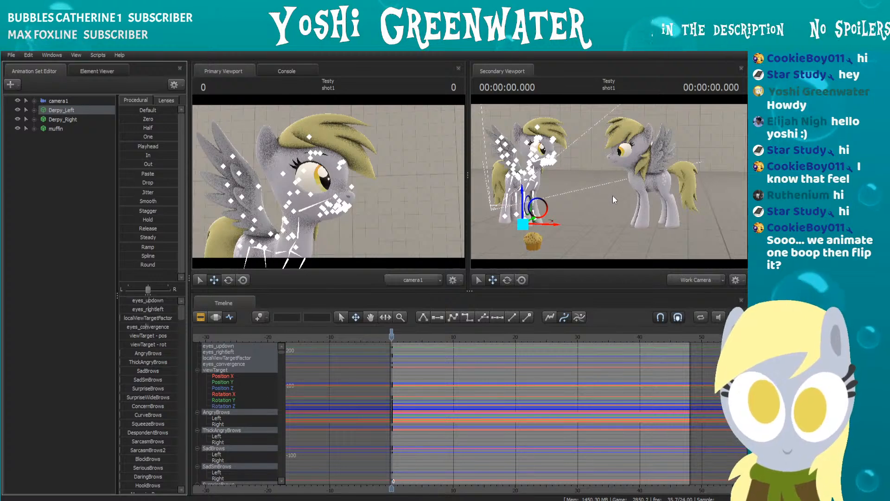
left_click_drag(282, 350, 281, 328)
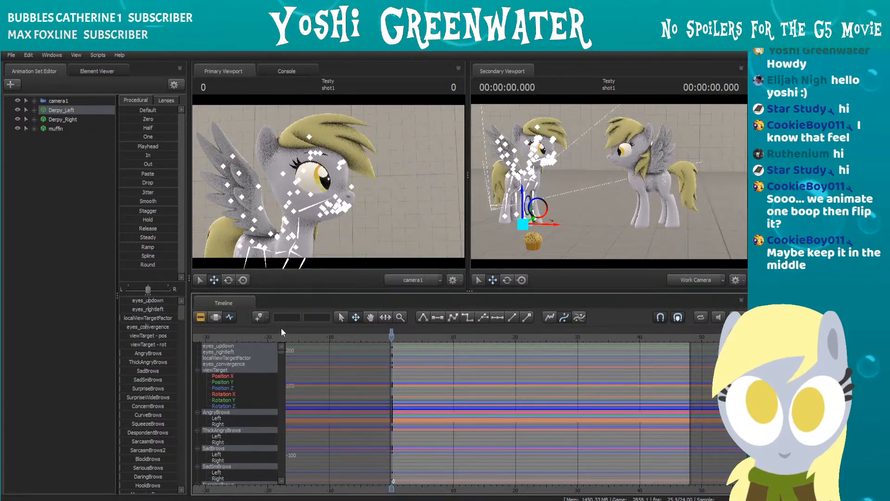
left_click(57, 129)
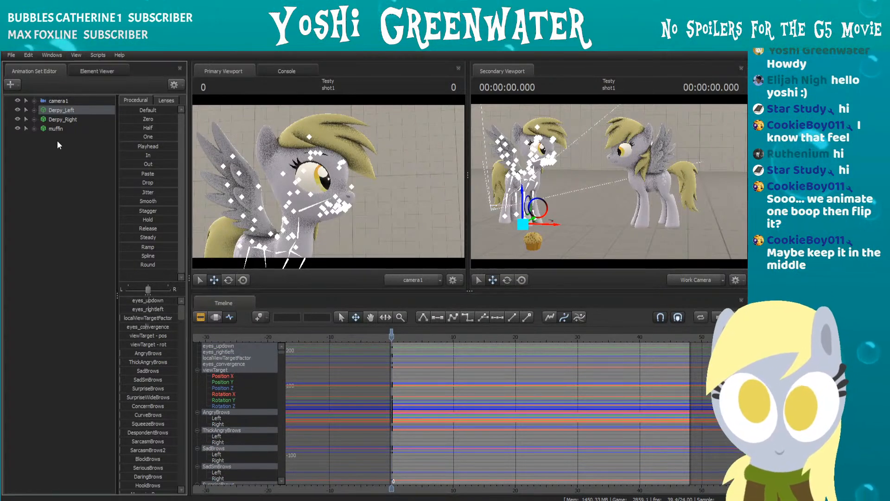
Step: Switch the timeline to the Clip Editor and scrub from shot1 to frame 53 in shot2
left_click(204, 319)
scroll(507, 359, "down", 3)
scroll(510, 375, "up", 2)
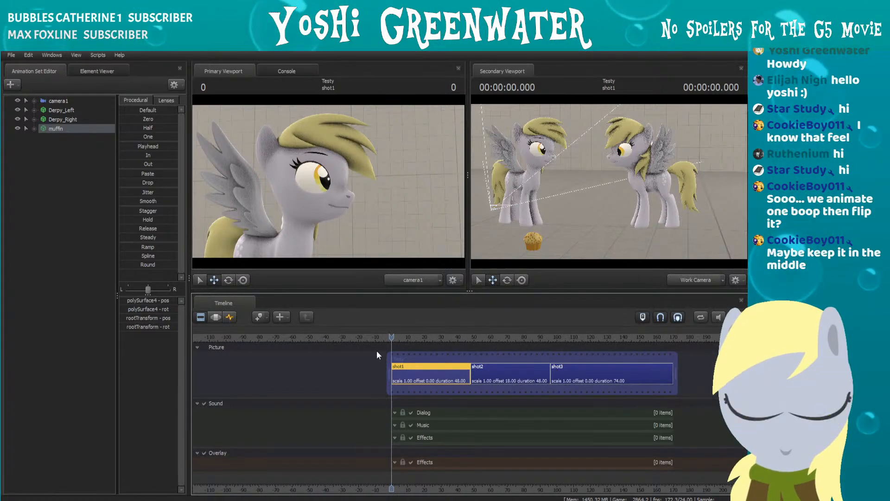
left_click_drag(419, 339, 479, 338)
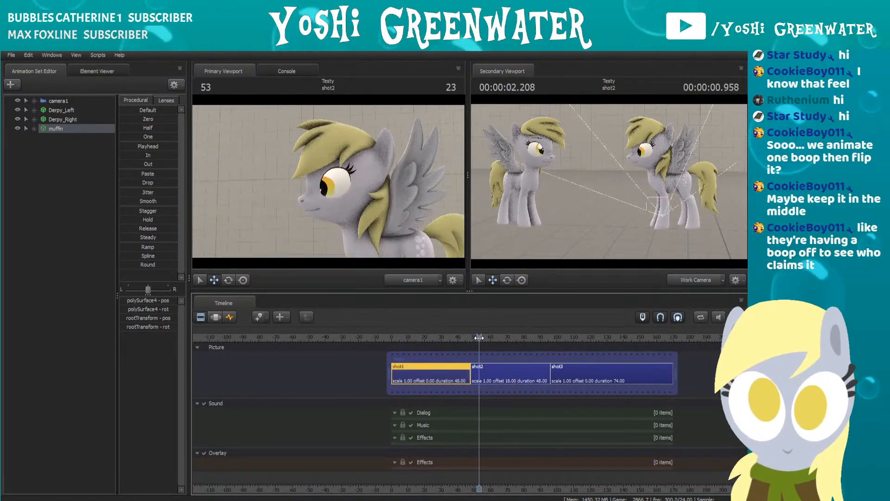
Step: Select shot2 and shot3 in the timeline to check which animation sets each contains
left_click(494, 383)
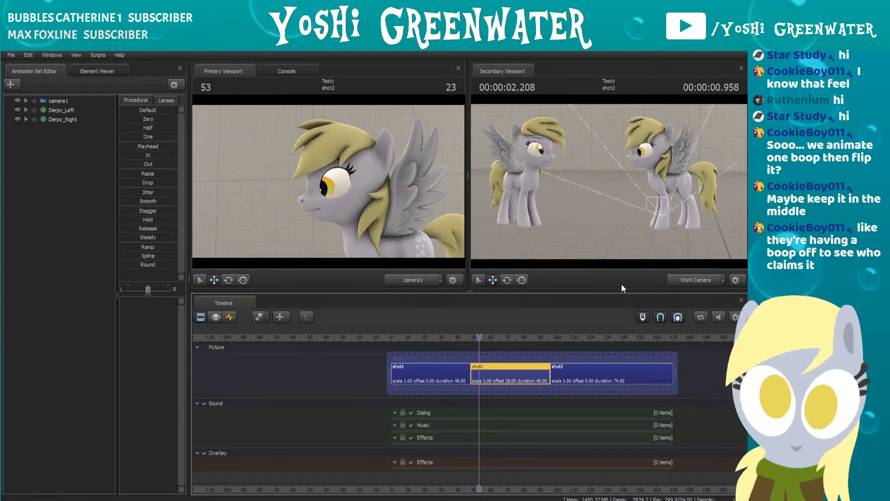
left_click_drag(479, 336, 561, 335)
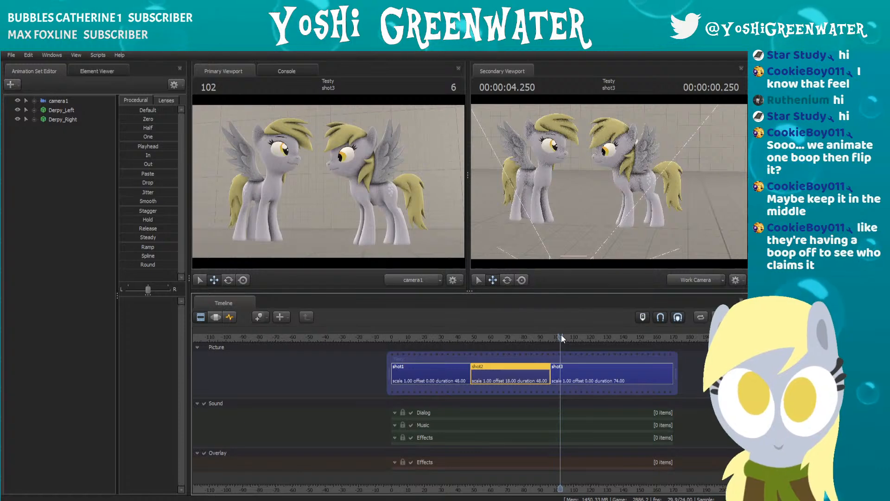
left_click(560, 369)
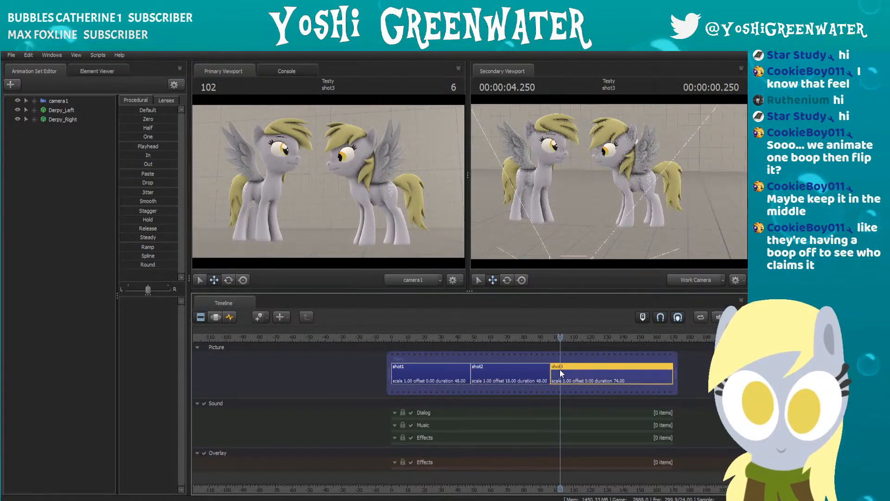
Step: Inspect the muffin up close in shot1, select its animation set and compare shot3's animation sets
left_click(447, 338)
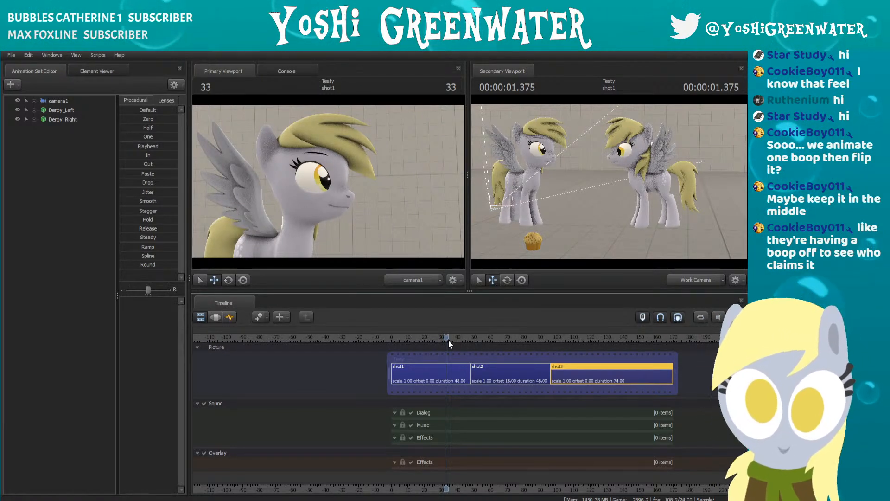
left_click_drag(572, 195, 562, 220)
mouse_move(609, 182)
left_mouse_down()
mouse_move(604, 200)
mouse_move(640, 193)
mouse_move(609, 183)
left_mouse_up()
key("w")
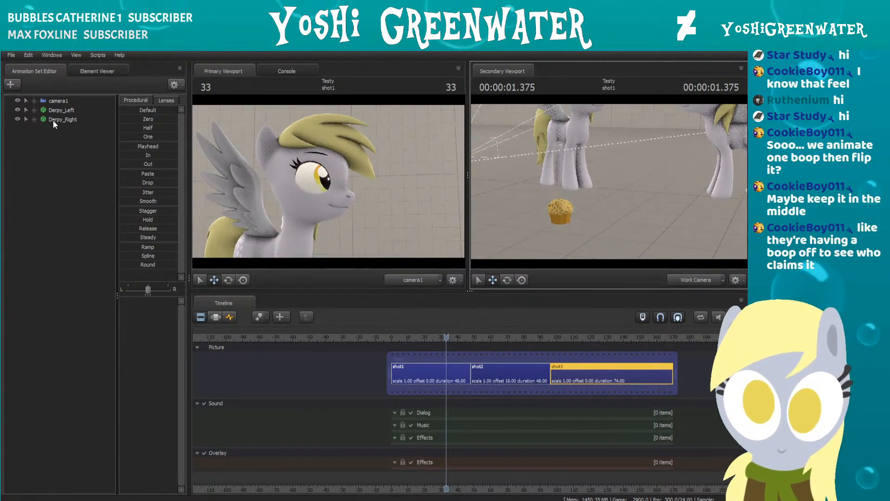
left_click(424, 368)
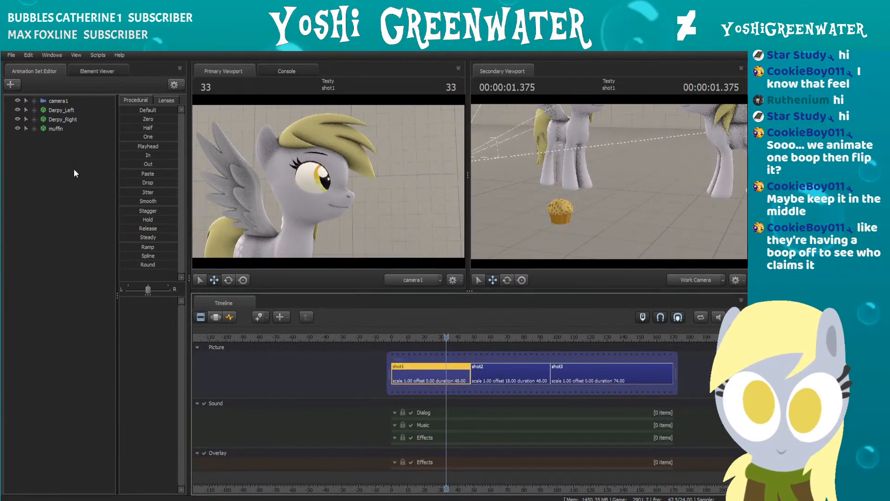
left_click(57, 129)
left_click(573, 337)
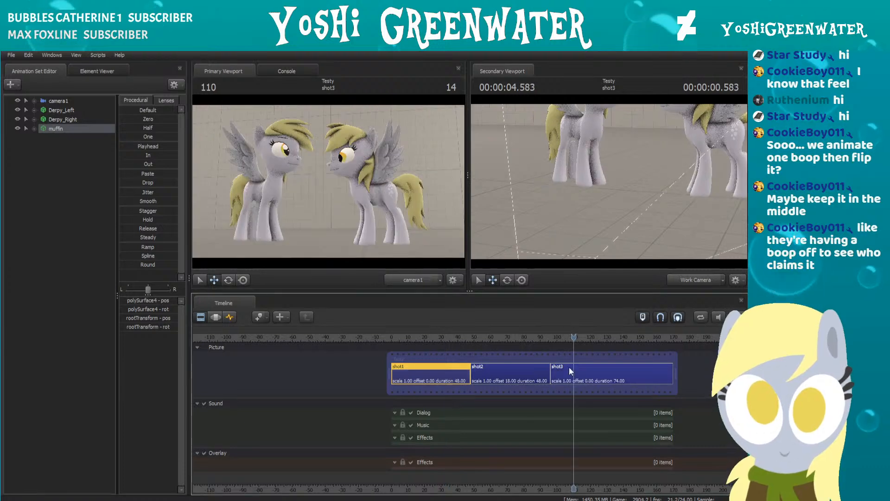
left_click(569, 362)
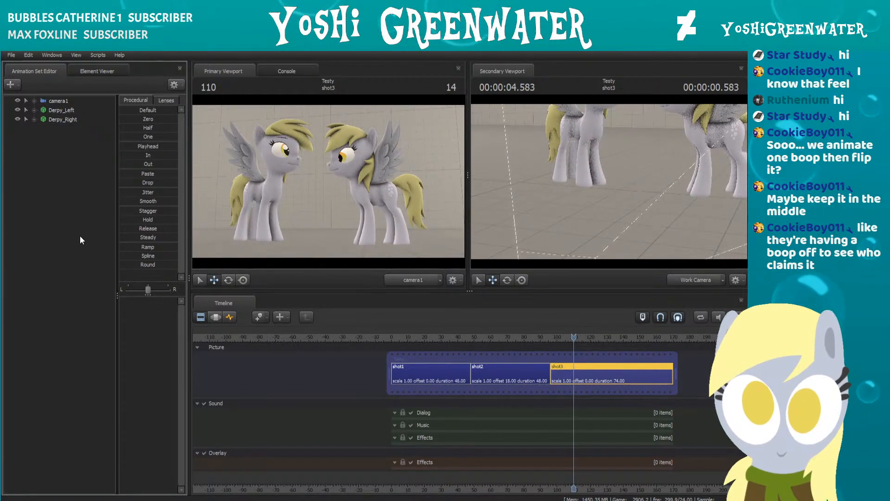
Step: Copy the muffin's animation set from shot1 and paste it into shot3
left_click(421, 338)
left_click(418, 366)
left_click(66, 130)
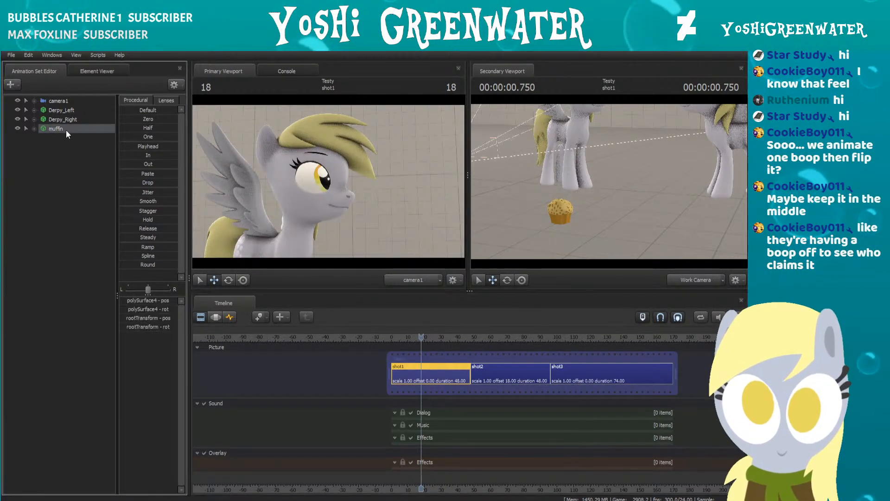
right_click(66, 129)
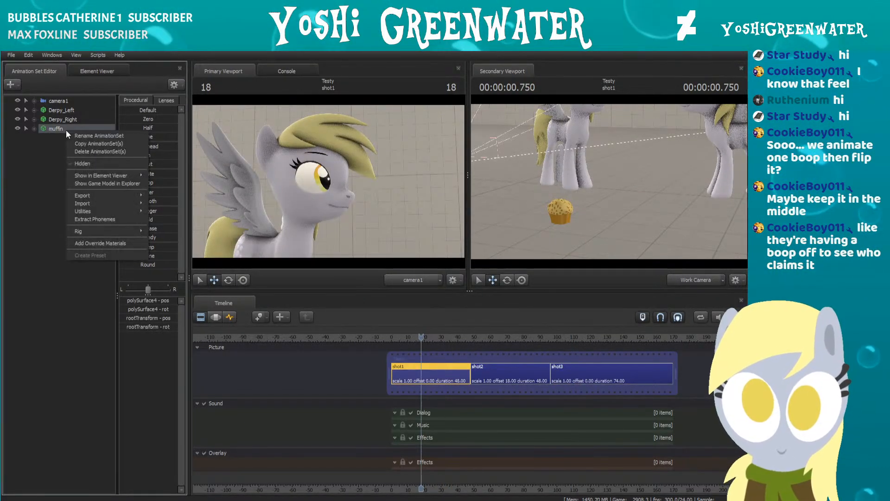
left_click(90, 143)
left_click(577, 337)
left_click(576, 370)
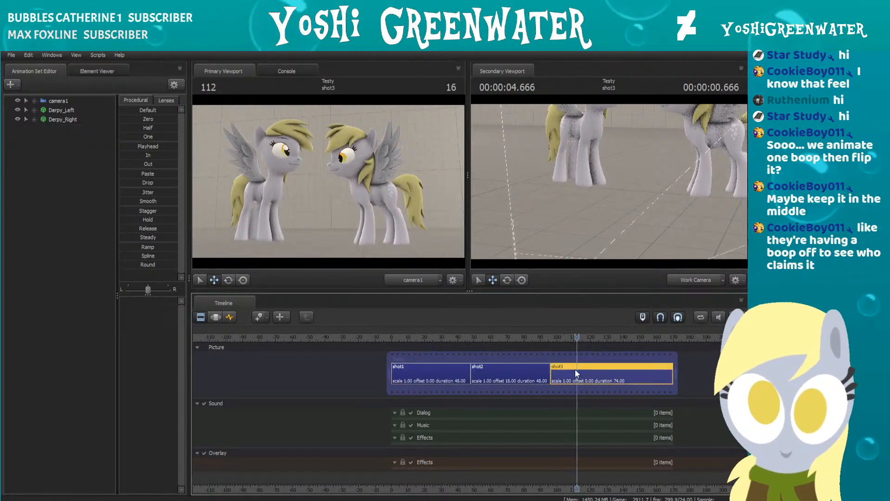
right_click(17, 174)
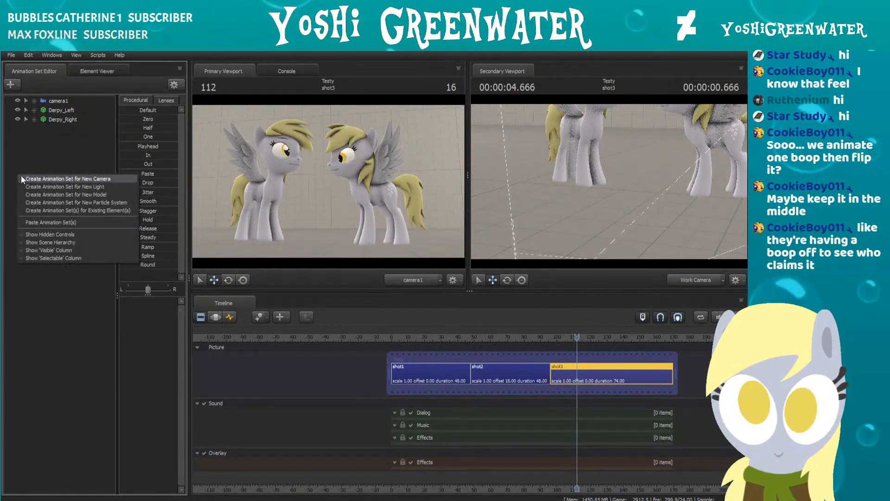
left_click(34, 222)
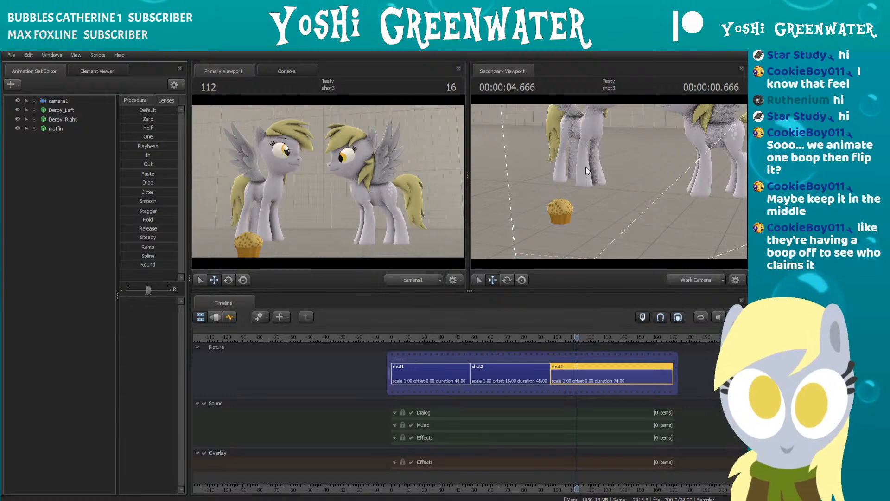
Step: Move the muffin's rootTransform keyframe to frame 96, the start of shot3, in the Graph Editor
left_click(228, 318)
left_click(512, 336)
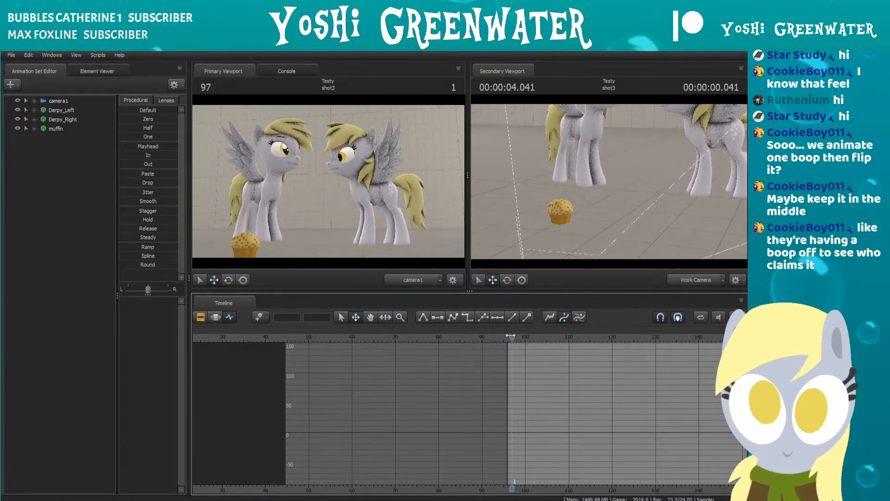
left_click(58, 129)
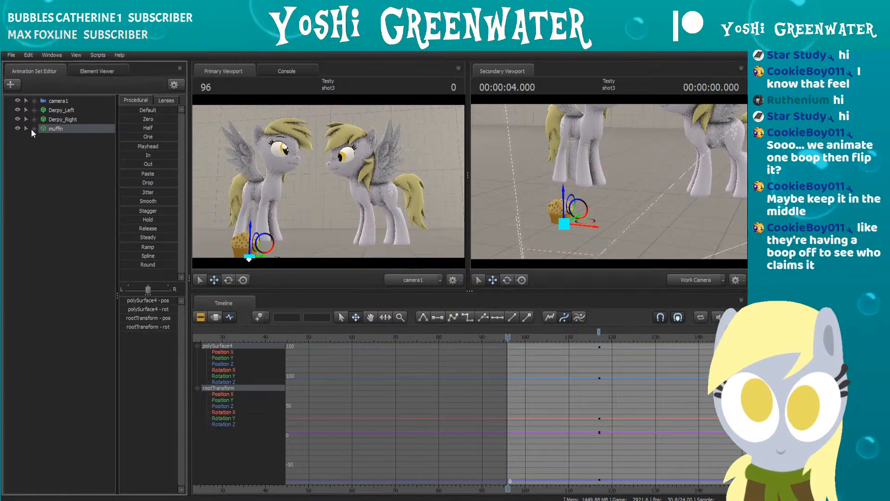
left_click(34, 129)
left_click(61, 138)
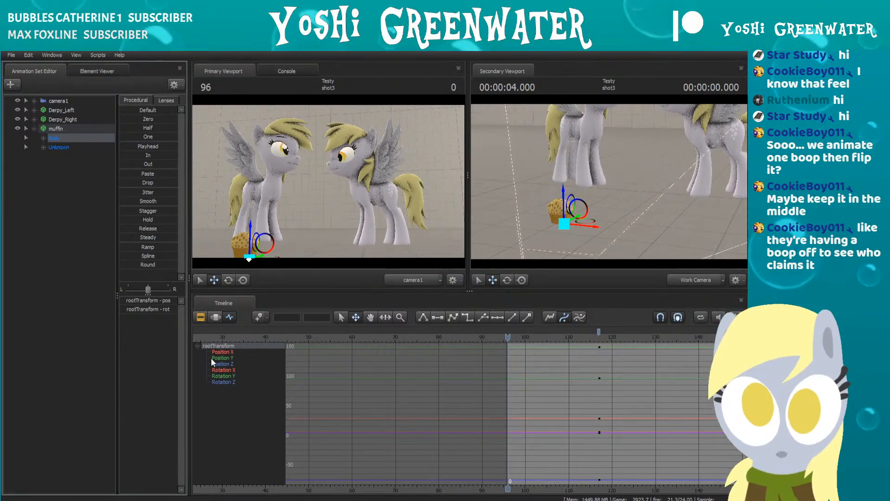
left_click_drag(599, 332, 508, 333)
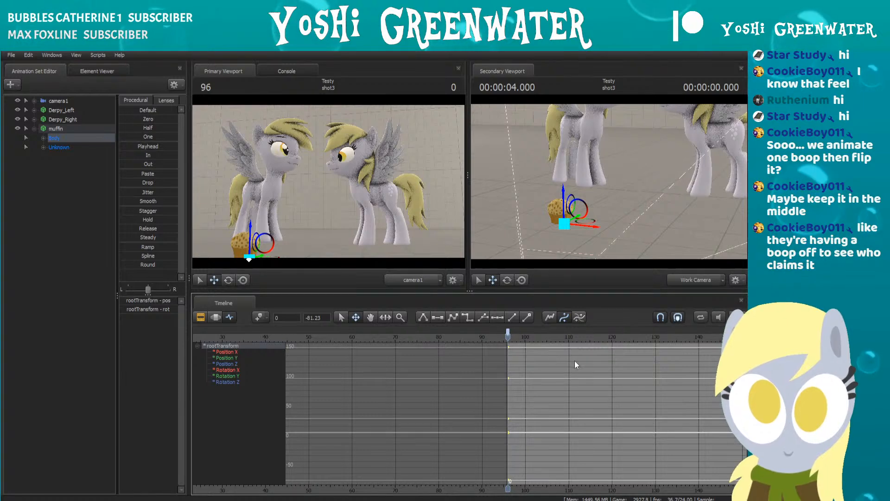
Step: Move the muffin on the floor to between the two ponies in shot3
scroll(574, 366, "down", 2)
middle_click_drag(573, 367, 467, 377)
left_click_drag(637, 172, 612, 169)
key("s")
key("w")
key("s")
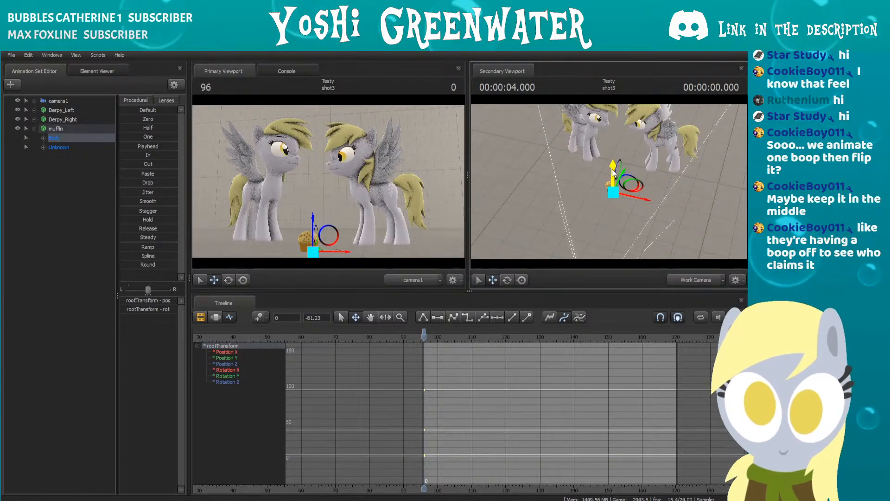
Step: Try setting all of the muffin's rootTransform key values to 0 and undo the change
left_click_drag(325, 319, 299, 318)
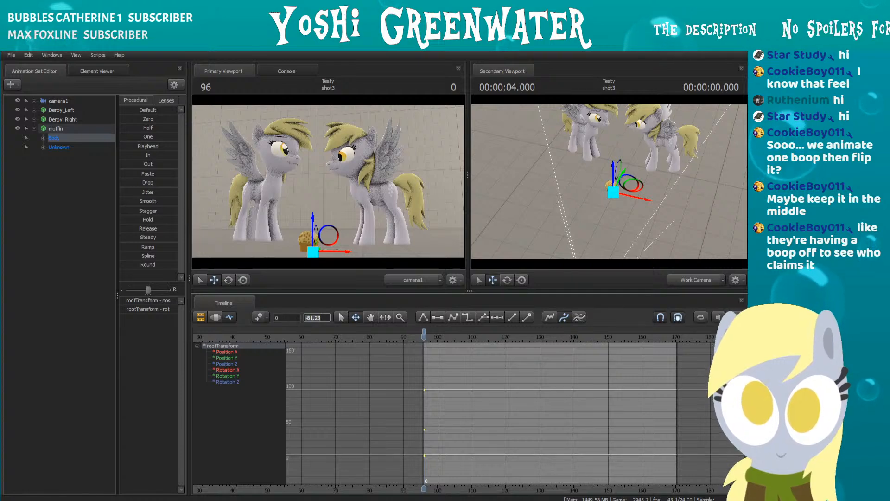
key("Return")
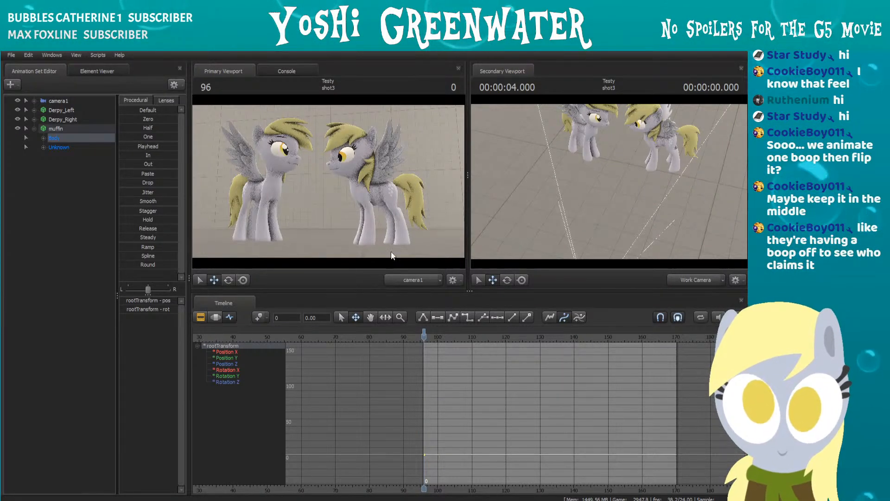
key("ctrl+z")
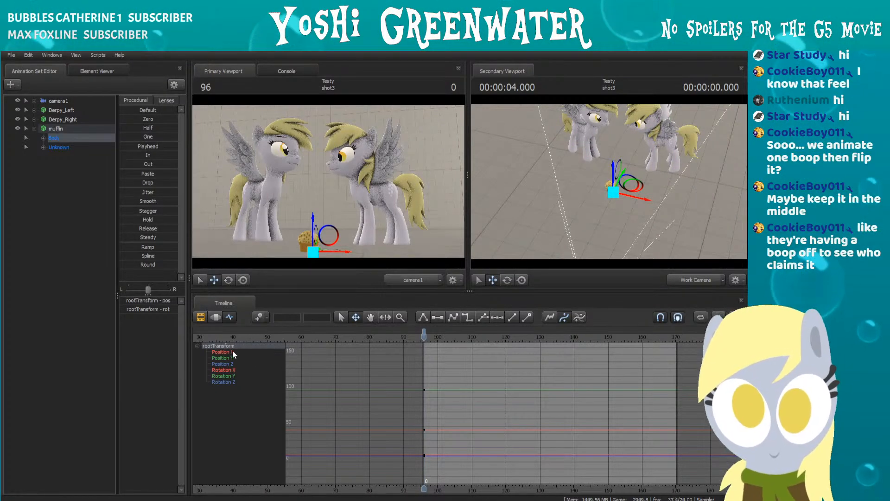
Step: Isolate the muffin's Position Z curve at frame 96 and adjust the muffin's height against the floor
left_click(230, 363)
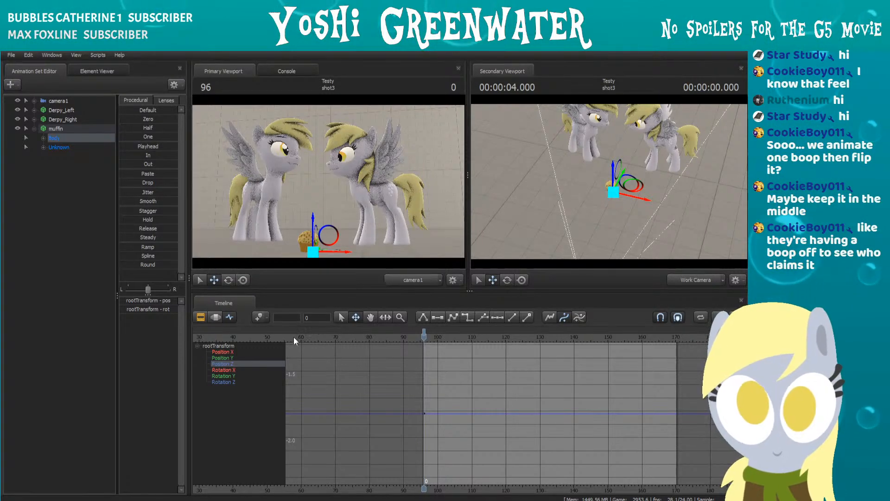
left_click(246, 413)
left_click(435, 338)
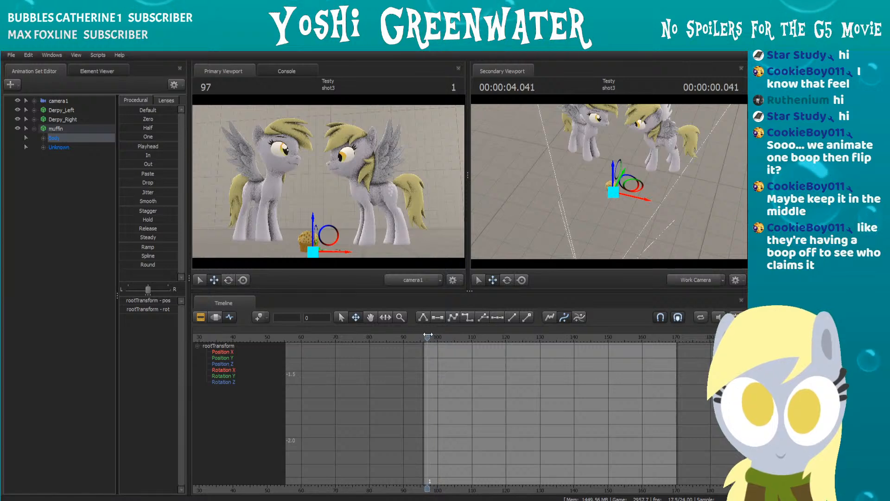
left_click(240, 364)
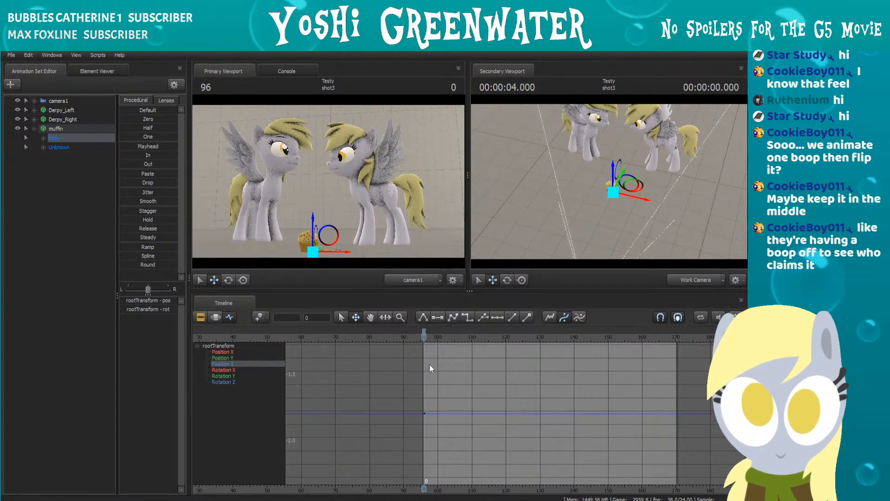
scroll(421, 422, "up", 3)
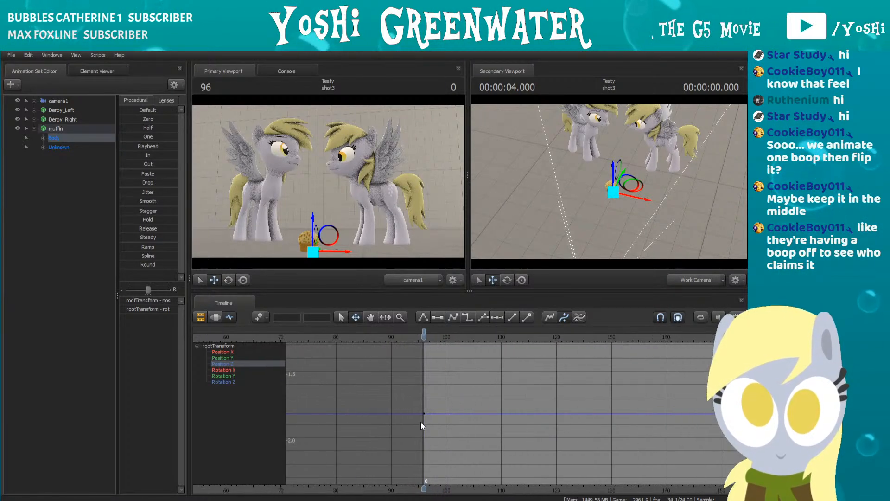
left_click_drag(613, 177, 613, 174)
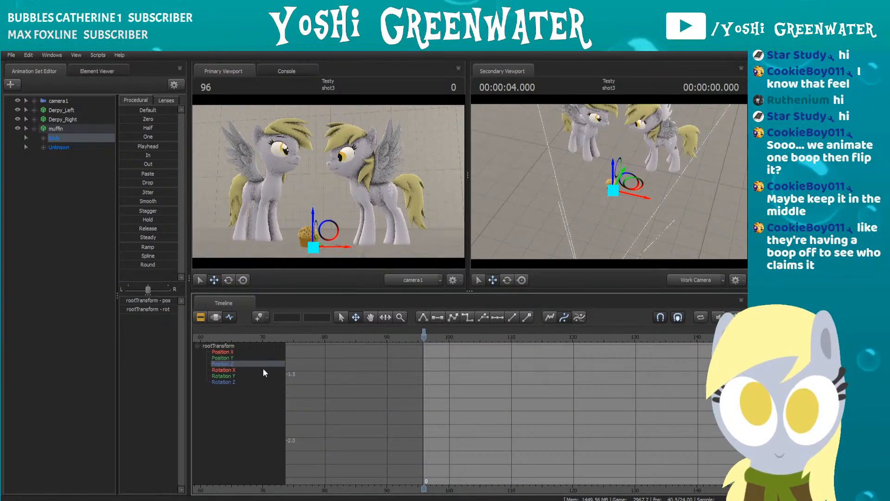
left_click_drag(619, 209, 638, 176)
key("w")
key("s")
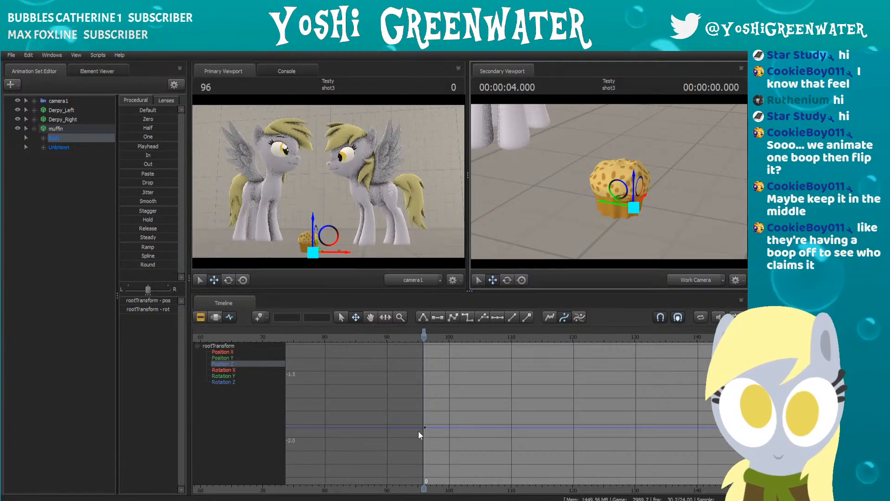
Step: Set the muffin's Position Z key at frame 96 to 0
left_click_drag(382, 407, 434, 443)
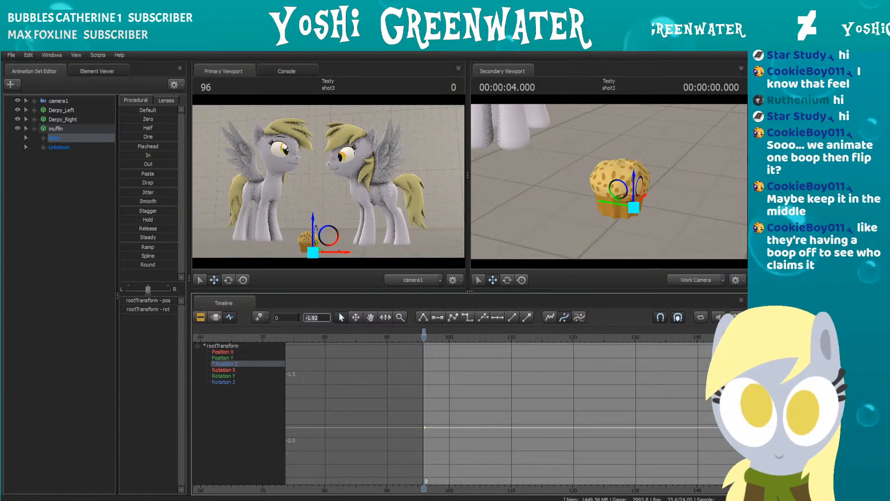
type("0")
key("Return")
scroll(447, 377, "down", 5)
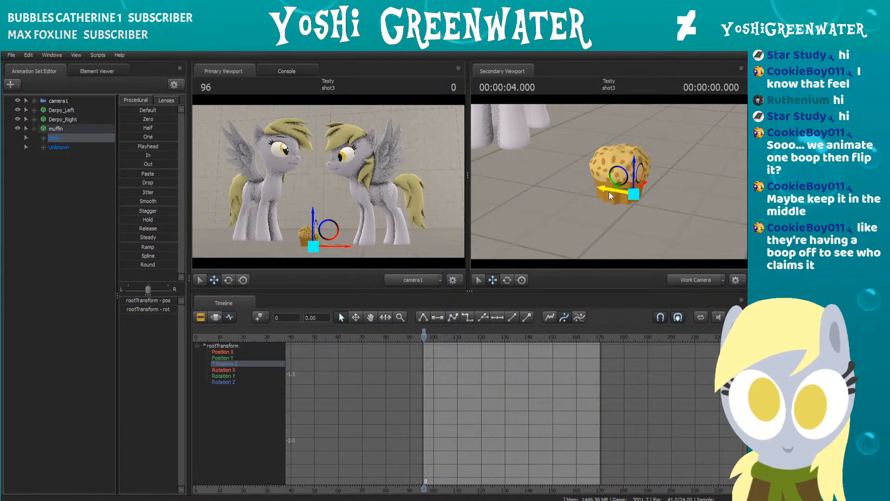
Step: Lower the muffin toward the floor and set its Position Z key to -1.5
left_click_drag(633, 185, 629, 183)
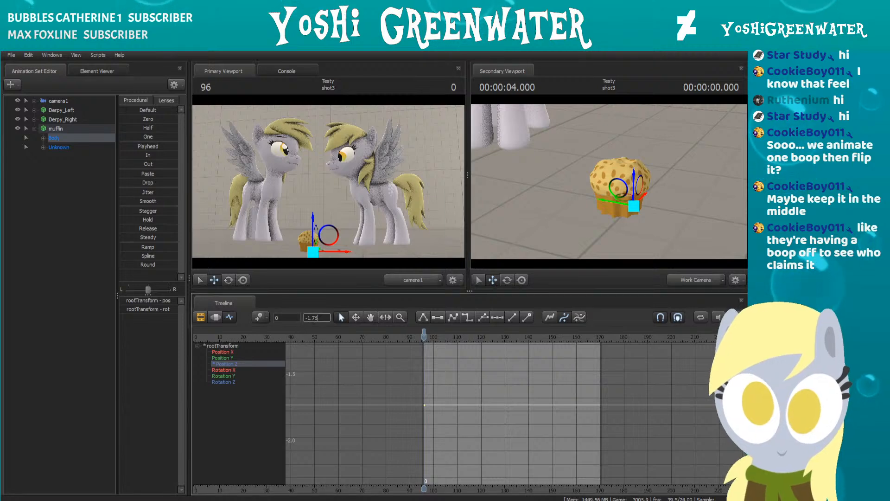
type("-1.5")
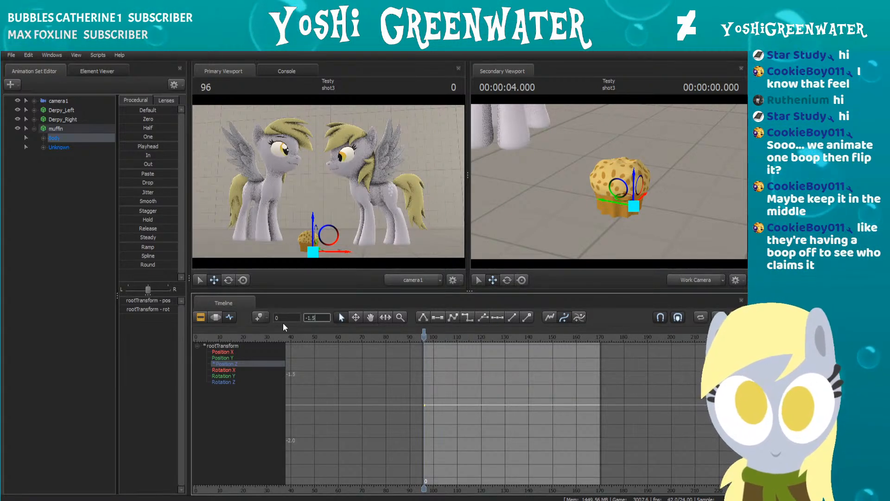
key("Return")
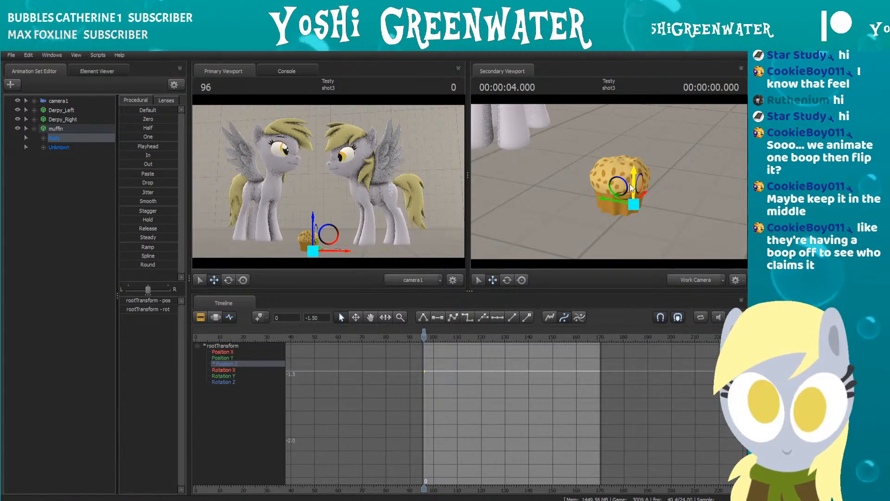
Step: Clear the Position Z curve selection and nudge the muffin along its X axis between the ponies
key("s")
left_click_drag(695, 151, 611, 178)
key("d")
key("w")
key("s")
key("d")
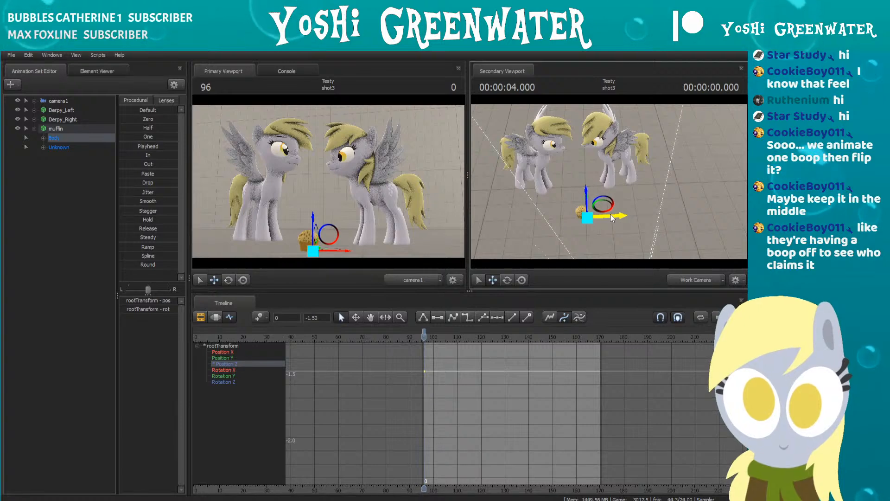
left_click(224, 400)
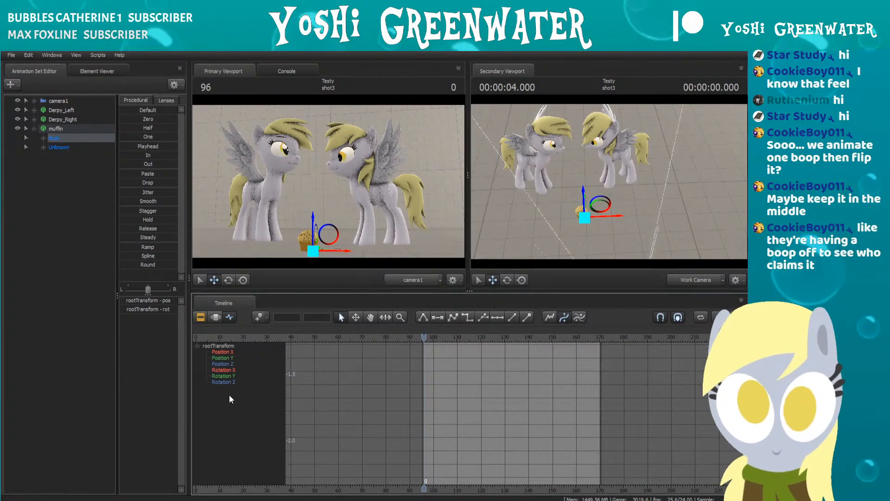
left_click_drag(600, 216, 604, 216)
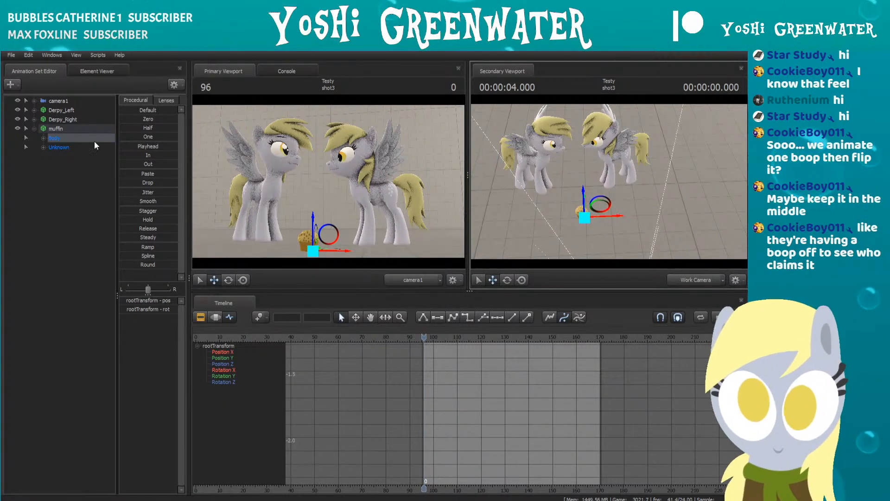
Step: Select the muffin's rootTransform, move it along X to centre it between the ponies, and check the placement at frame 129
left_click(44, 138)
left_click(65, 147)
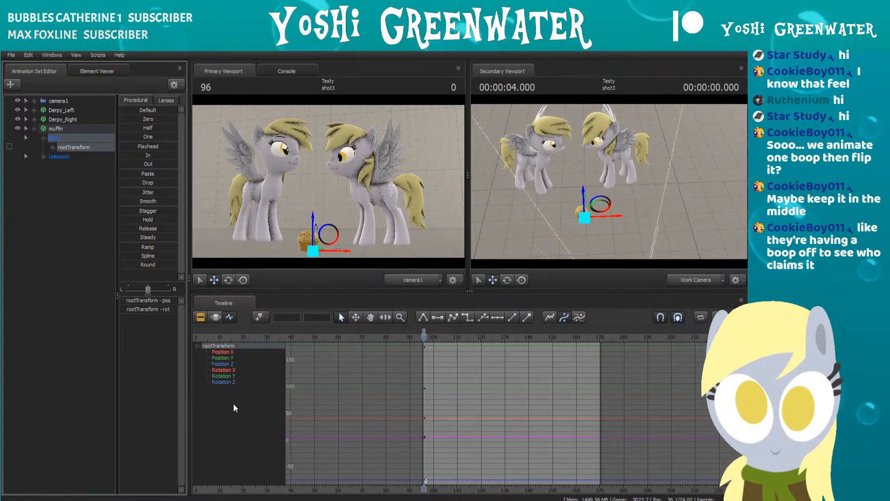
left_click_drag(608, 218, 614, 219)
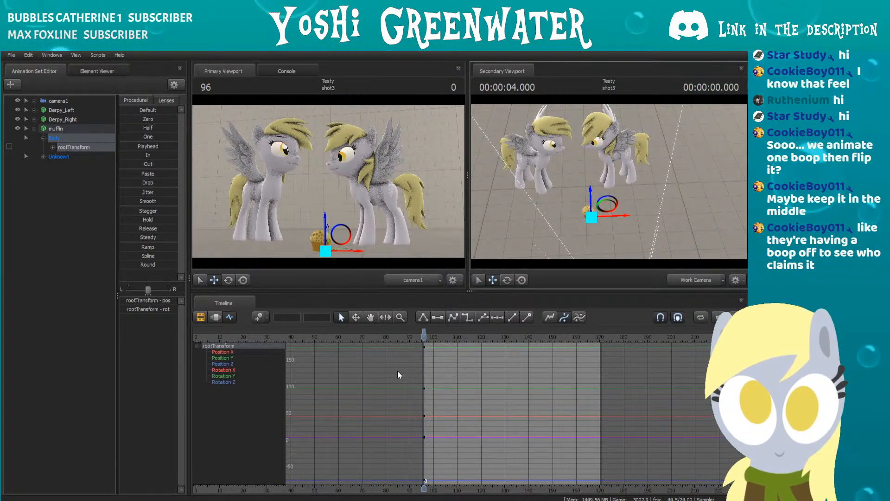
left_click(213, 319)
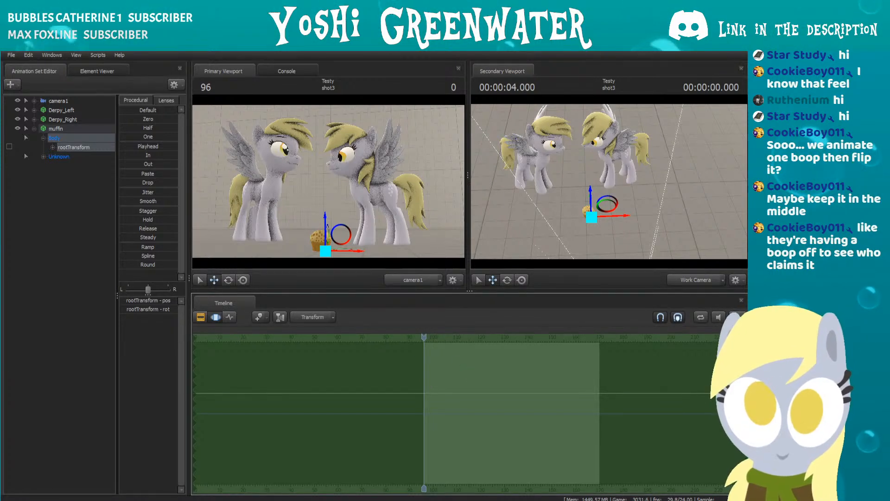
left_click_drag(425, 337, 504, 339)
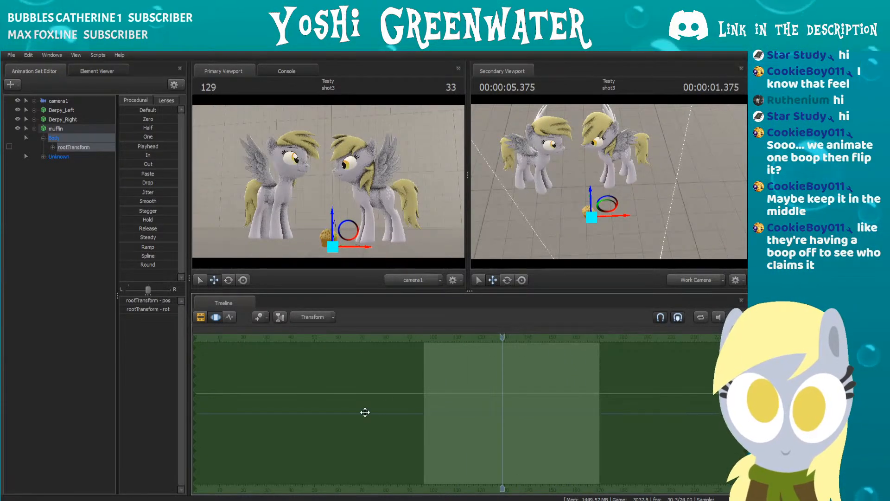
left_click(230, 317)
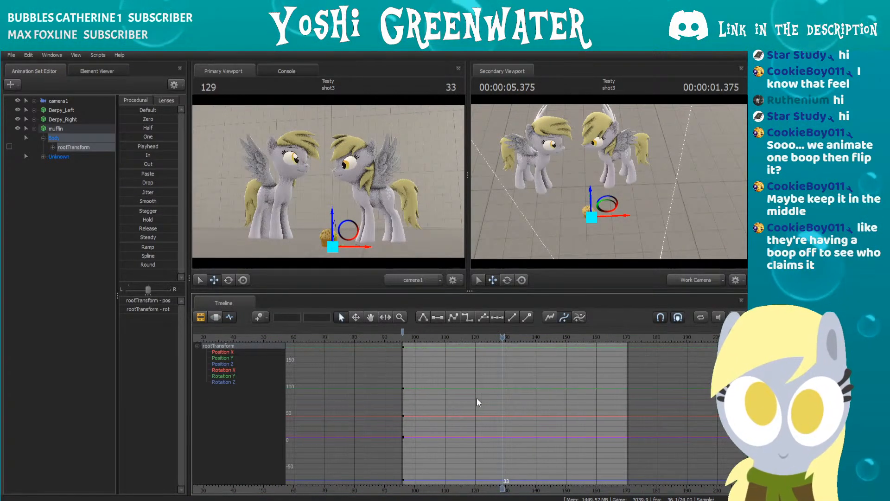
scroll(413, 368, "up", 2)
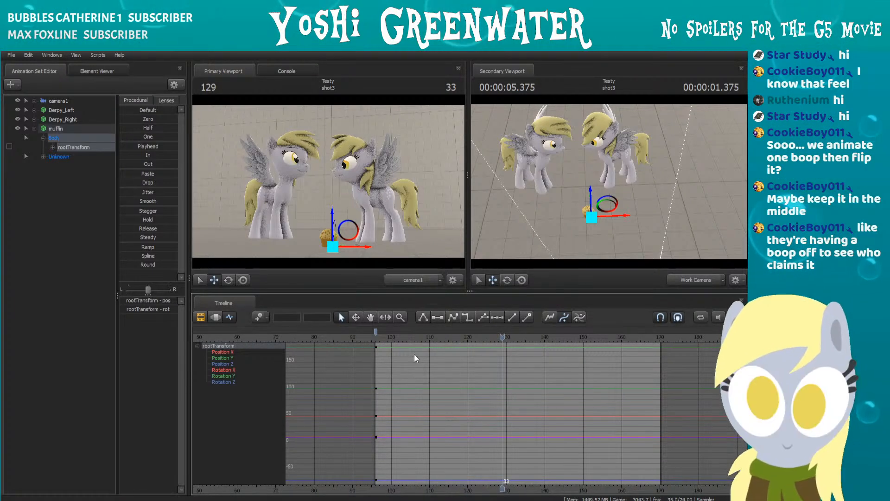
Step: Switch to the Clip Editor, select shot1 and hide the muffin in that shot
left_click(34, 130)
left_click(201, 316)
scroll(419, 361, "down", 2)
left_click(349, 369)
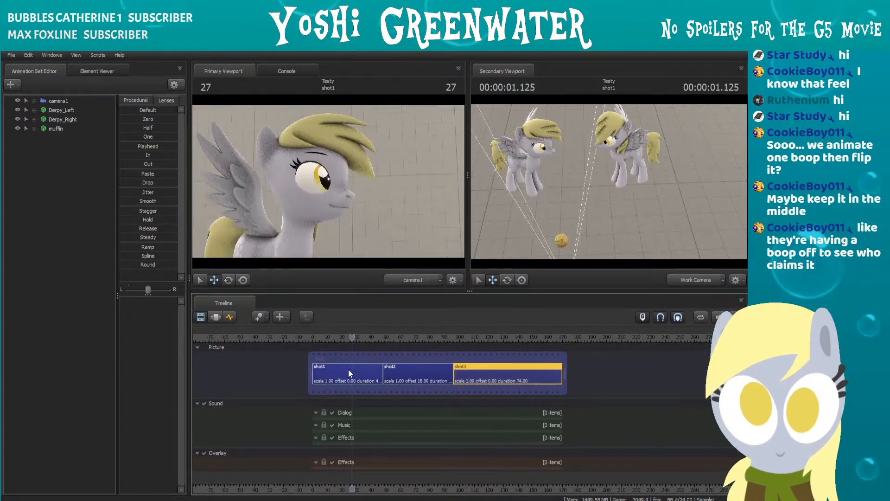
left_click(68, 129)
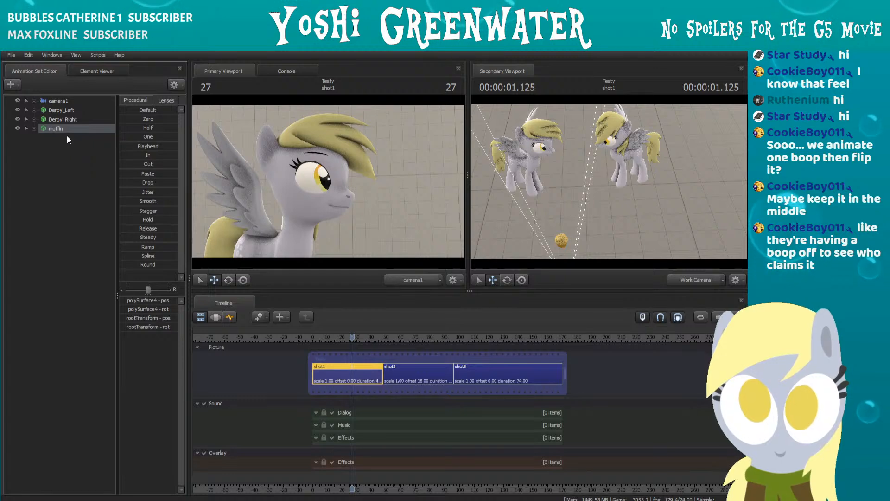
right_click(55, 158)
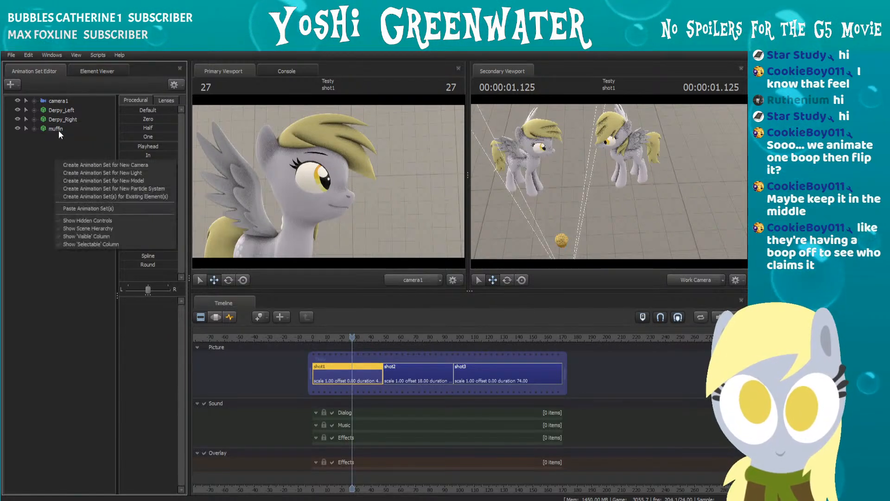
right_click(58, 128)
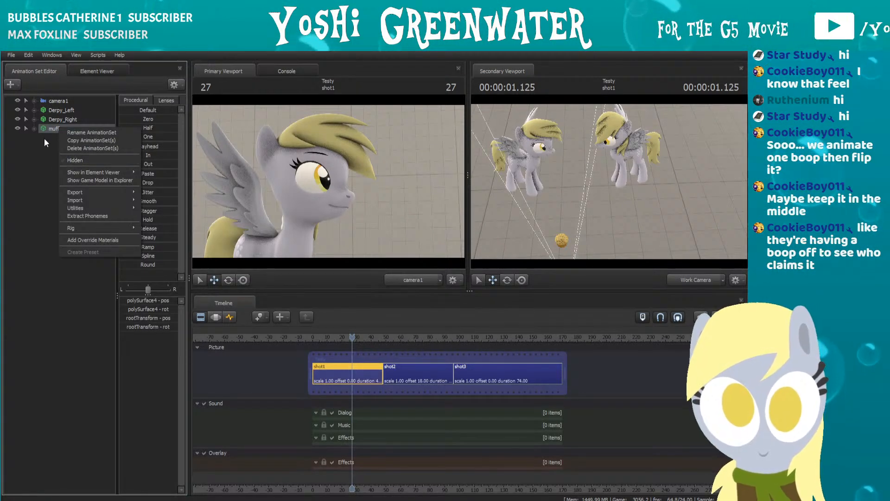
left_click(17, 128)
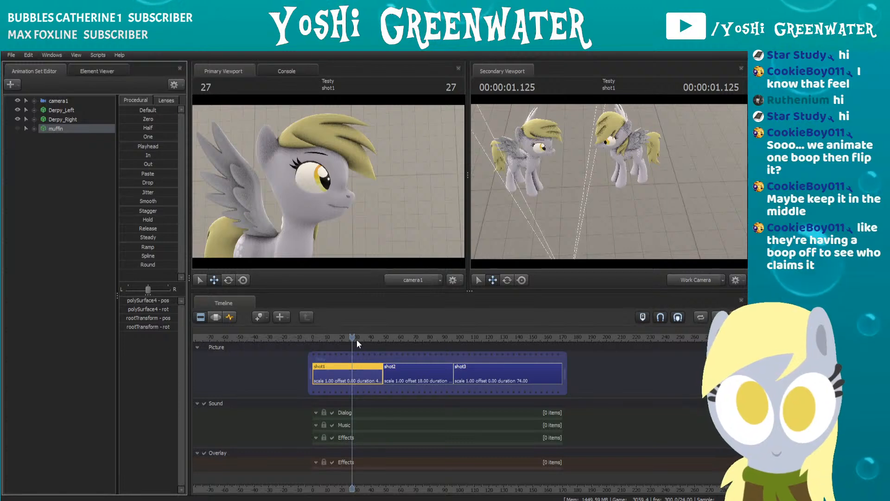
Step: Check shot2 and shot3 for where the muffin appears
left_click_drag(358, 339, 400, 339)
left_click(398, 373)
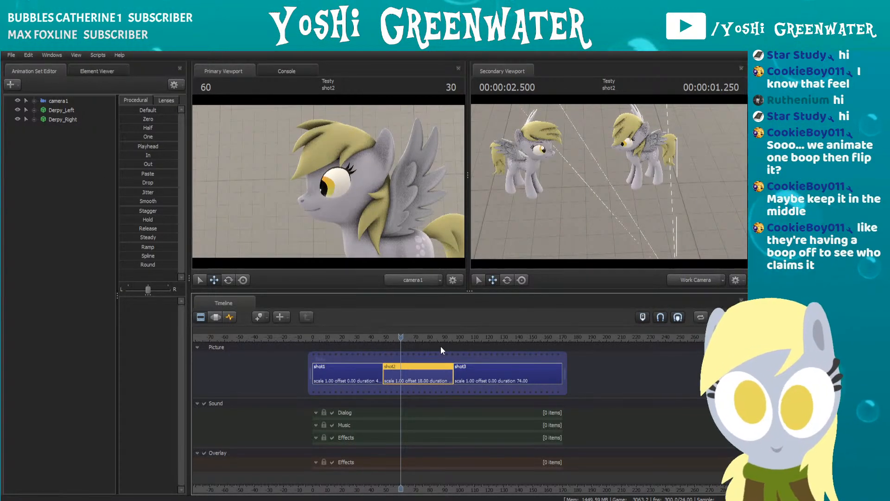
left_click_drag(451, 342, 506, 350)
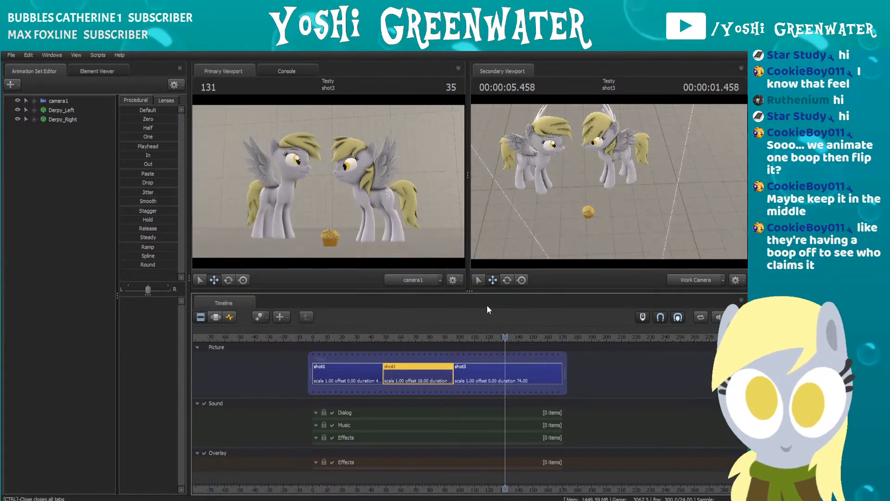
left_click_drag(478, 291, 478, 297)
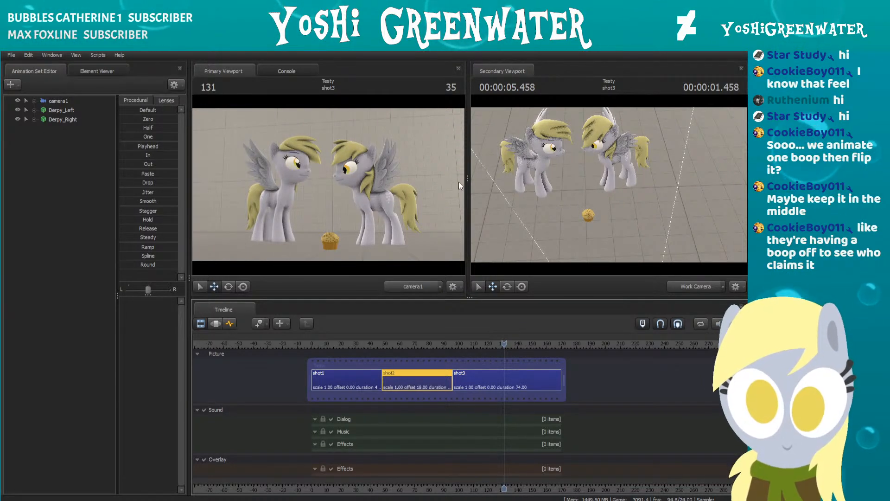
Step: Select shot1, open it in the Graph Editor and set the playhead to frame 0
left_click(357, 375)
left_click(352, 344)
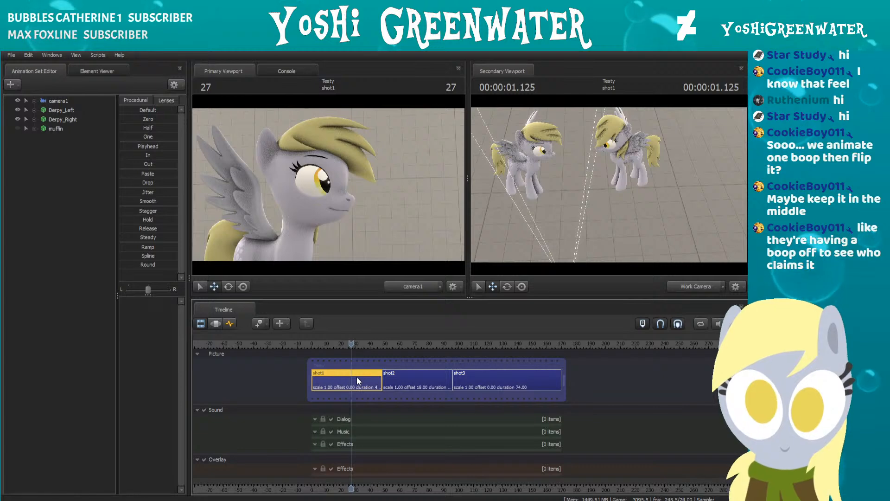
left_click(214, 324)
left_click(230, 323)
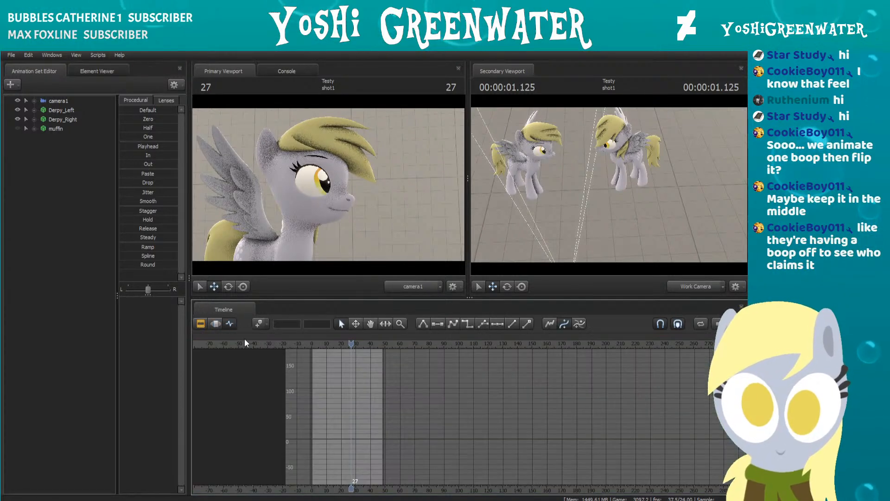
scroll(328, 363, "up", 3)
left_click_drag(334, 344, 307, 357)
middle_click_drag(324, 403, 431, 399)
scroll(430, 390, "up", 3)
left_click_drag(430, 344, 384, 343)
Step: Hide Derpy_Right in shot1 and frame Derpy_Left's face in the work camera view
left_click_drag(581, 187, 606, 191)
key("alt")
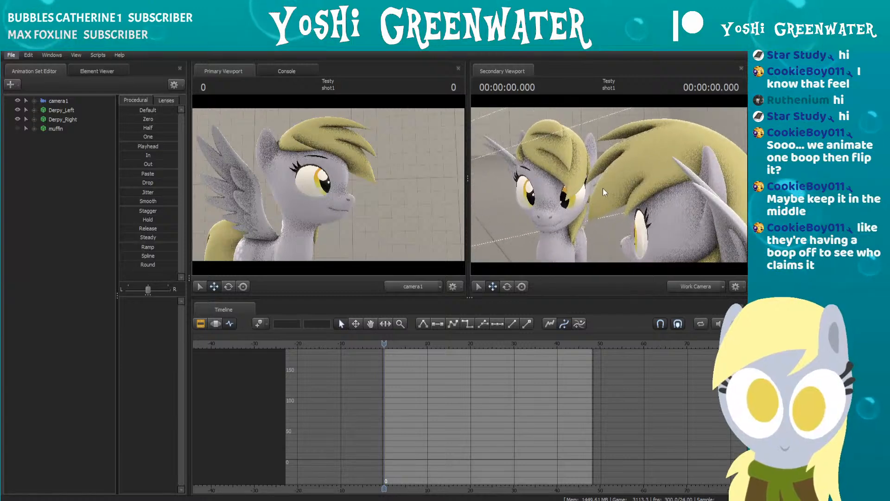
left_click(18, 119)
key("w")
left_click_drag(608, 185, 609, 169)
key("s")
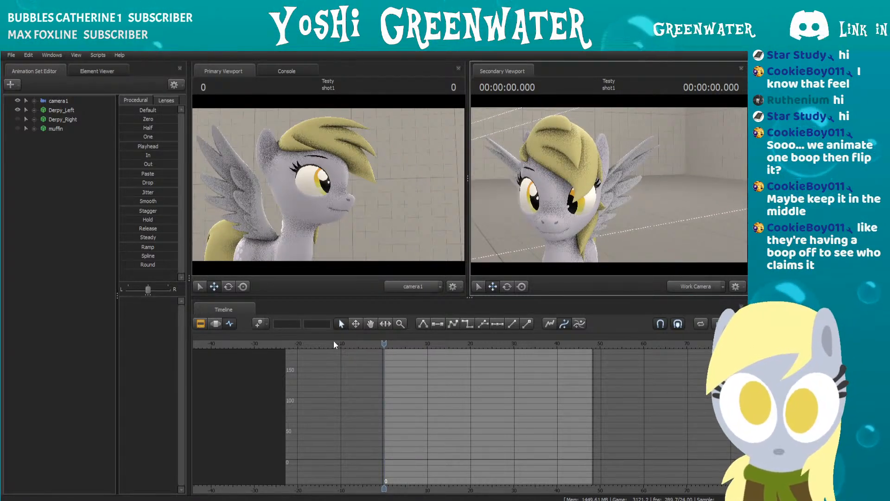
Step: Select Derpy_Left and expand its animation set to show the Face Control groups
left_click(66, 111)
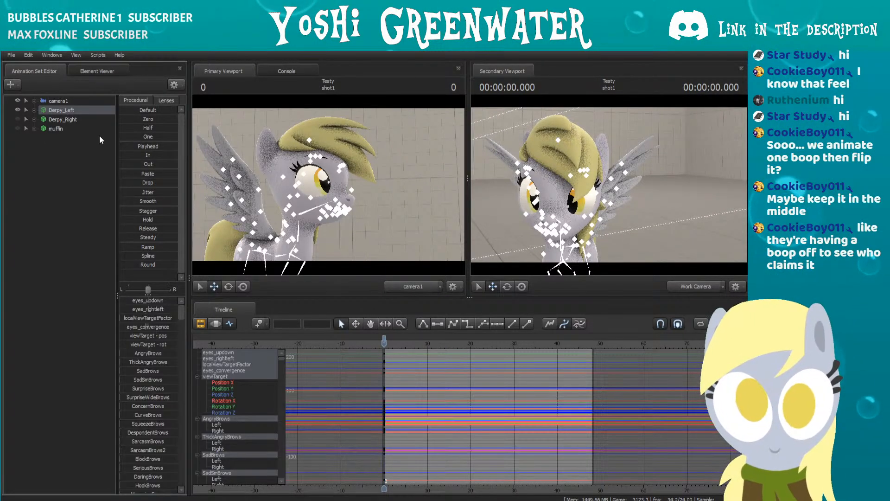
key("x")
left_click_drag(609, 185, 605, 176)
scroll(427, 371, "up", 1)
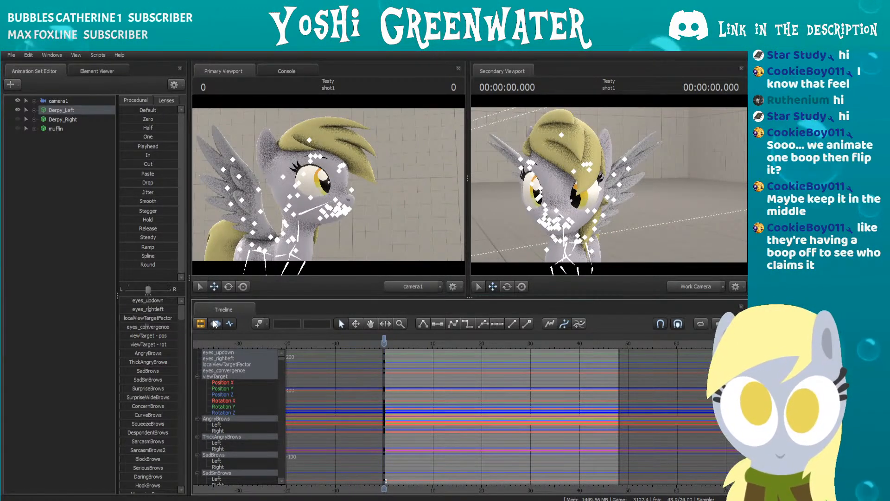
key("F2")
left_click(231, 323)
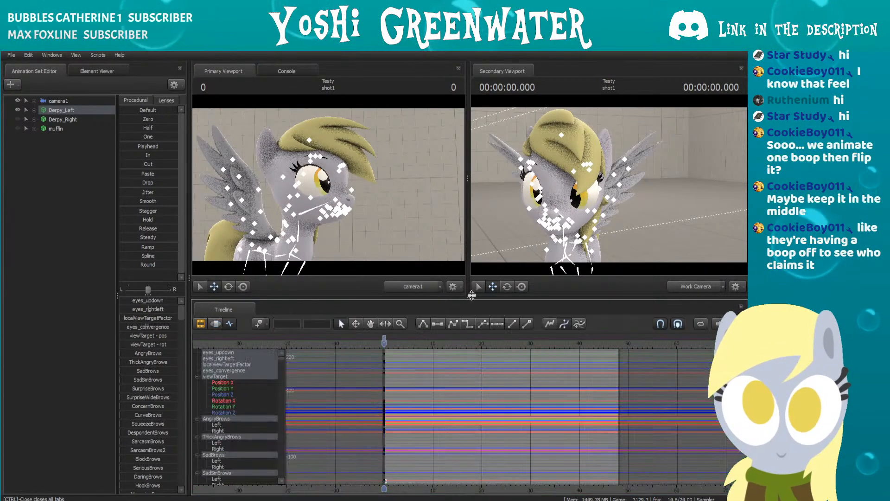
left_click(34, 111)
left_click(43, 119)
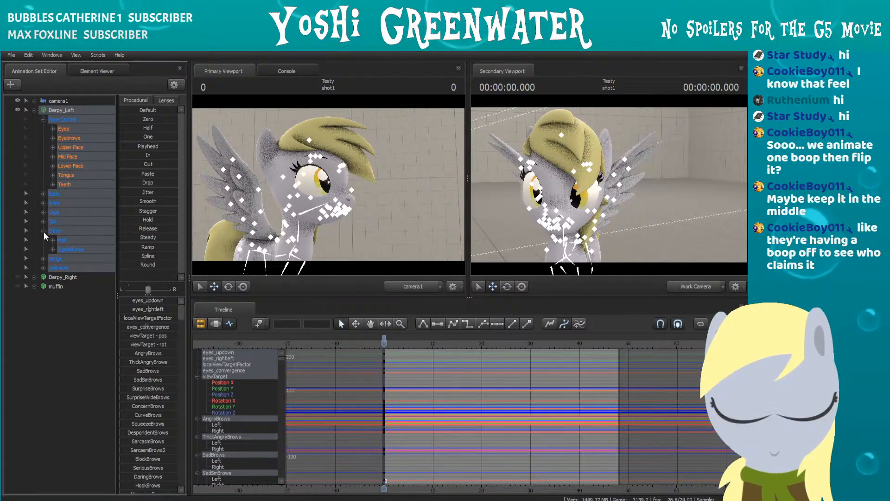
left_click(43, 250)
left_click(43, 249)
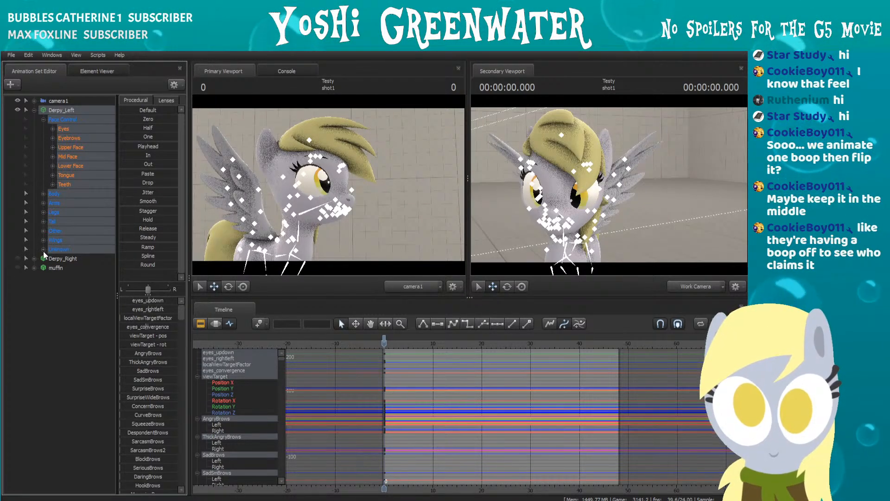
Step: Rotate Derpy_Left's Head bone so the head tilts downward at frame 0
left_click_drag(603, 185, 578, 226)
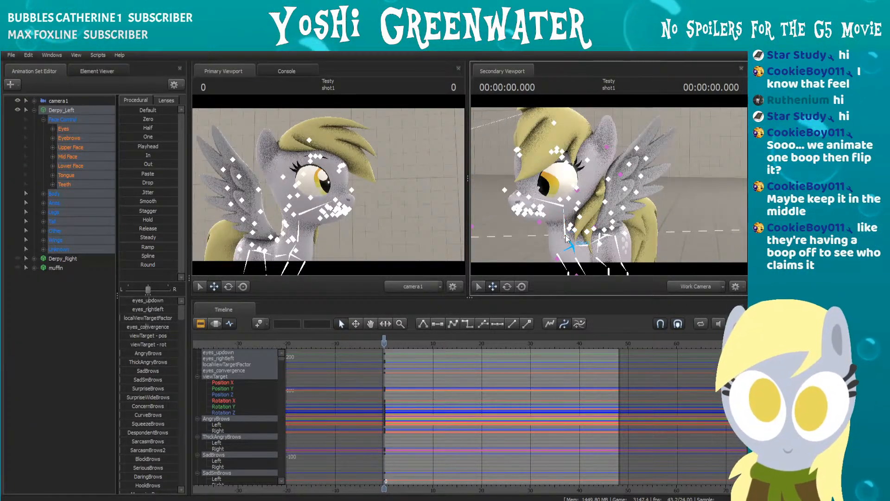
left_click(553, 203)
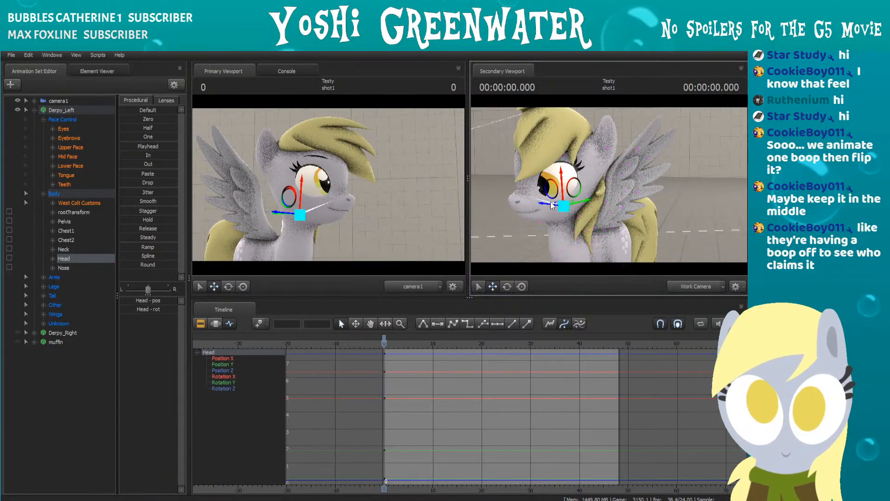
left_click(507, 288)
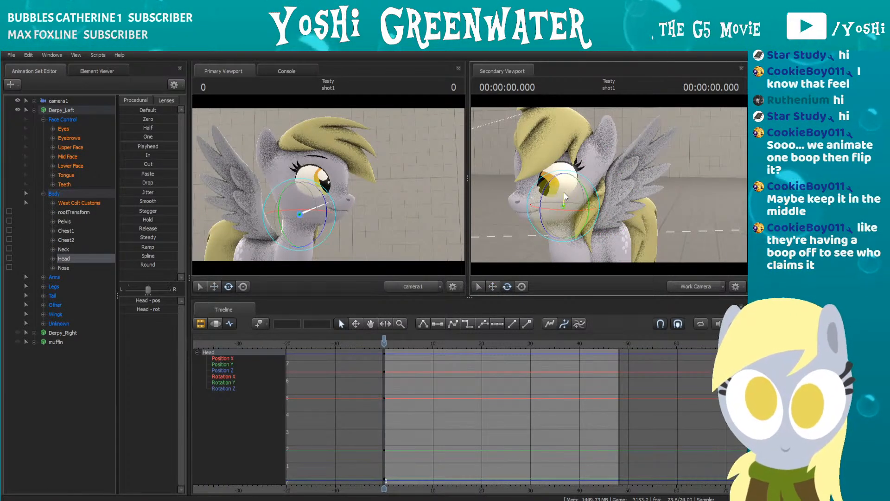
left_click_drag(567, 198, 523, 219)
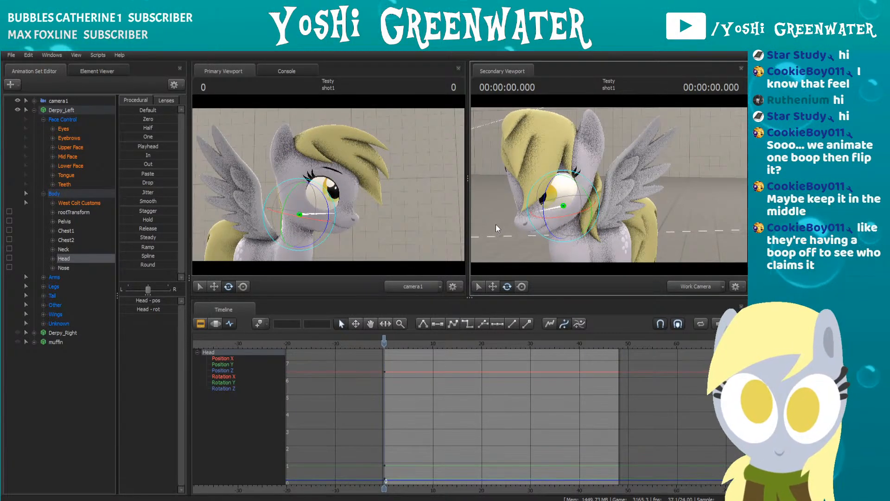
Step: Move Derpy_Left's eye view target so the eyes look down in front of the muzzle at frame 0
left_click(66, 129)
left_click(493, 286)
mouse_move(504, 200)
left_mouse_down()
mouse_move(504, 212)
mouse_move(504, 202)
mouse_move(523, 213)
mouse_move(504, 209)
mouse_move(520, 215)
mouse_move(507, 192)
mouse_move(514, 222)
mouse_move(523, 224)
mouse_move(506, 191)
mouse_move(511, 174)
mouse_move(513, 207)
left_mouse_up()
left_click_drag(493, 240, 516, 238)
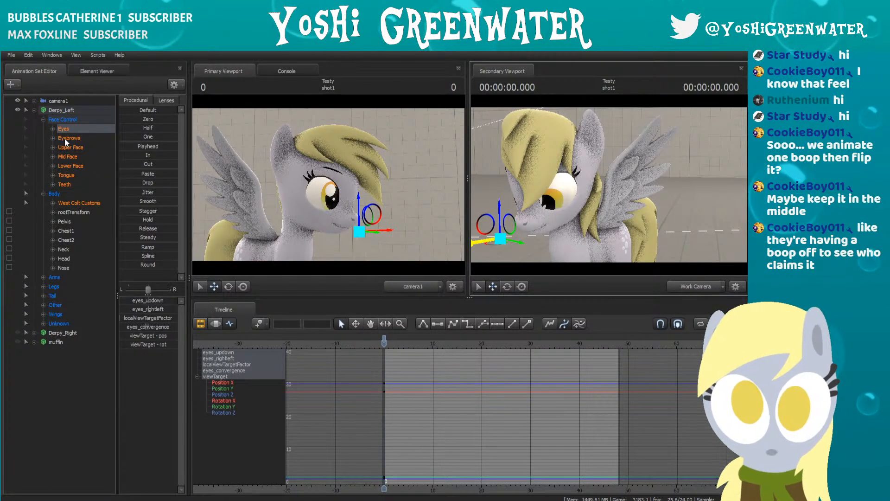
Step: Try the JawOpen and MouthGrin sliders from Derpy_Left's Lower Face group at frame 0
left_click(53, 165)
left_click(74, 175)
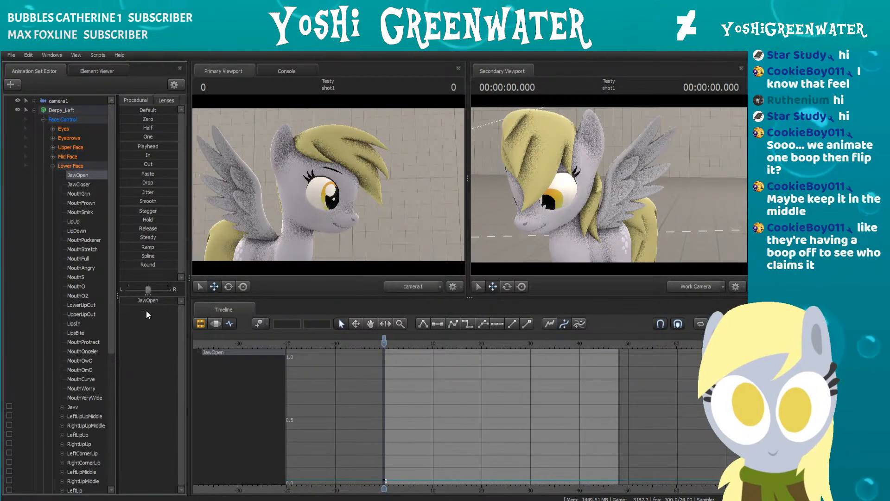
mouse_move(121, 300)
left_mouse_down()
mouse_move(163, 301)
mouse_move(124, 300)
left_mouse_up()
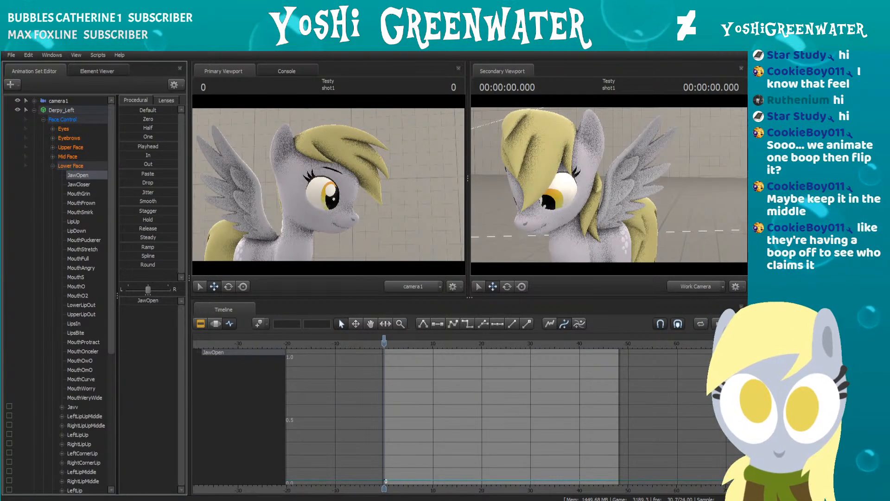
scroll(55, 183, "down", 1)
left_click(71, 165)
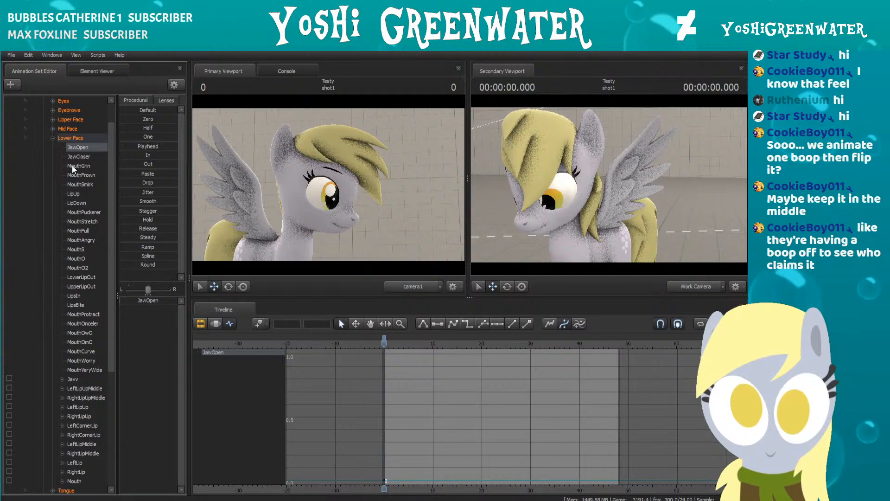
mouse_move(129, 299)
left_mouse_down()
mouse_move(176, 301)
mouse_move(121, 301)
left_mouse_up()
Step: Select the MouthFrown control, look through the remaining Lower Face controls and collapse the group
left_click(79, 175)
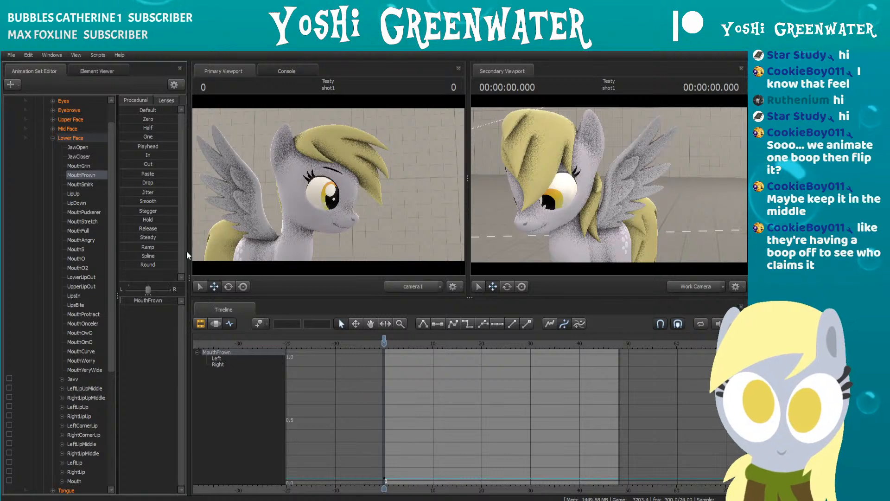
scroll(66, 185, "down", 1)
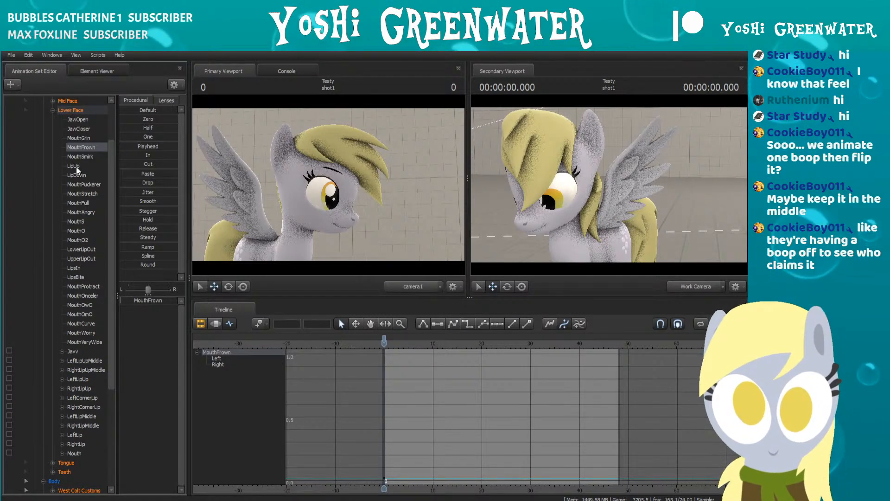
scroll(77, 194, "down", 5)
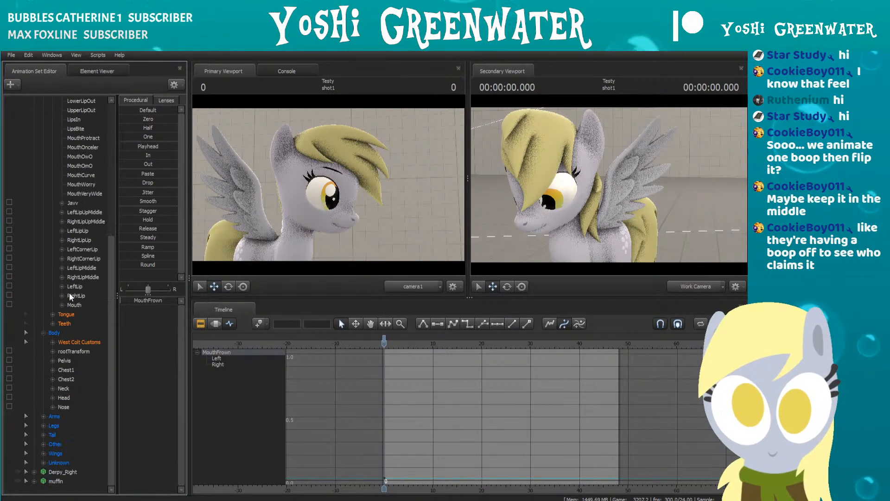
scroll(69, 229, "up", 7)
left_click(52, 166)
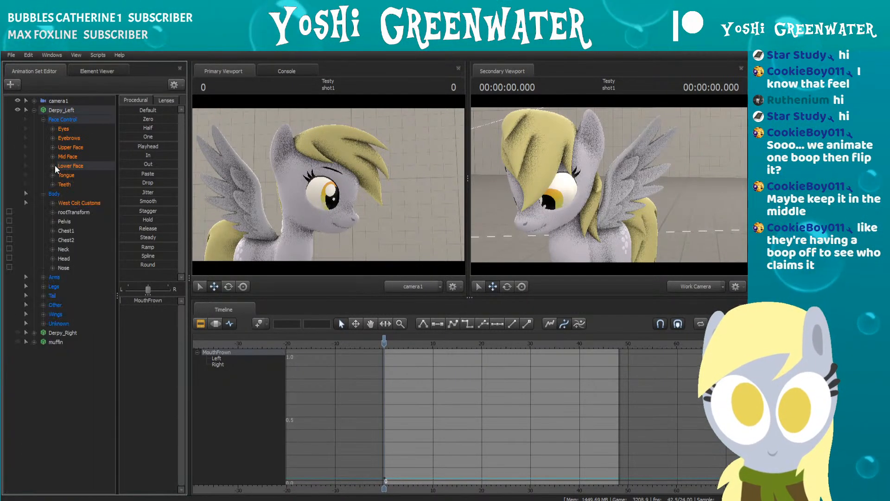
Step: Try the SmallBrows control from Derpy_Left's Eyebrows group and raise SurpriseBrows slightly at frame 0
left_click(52, 138)
left_click(79, 147)
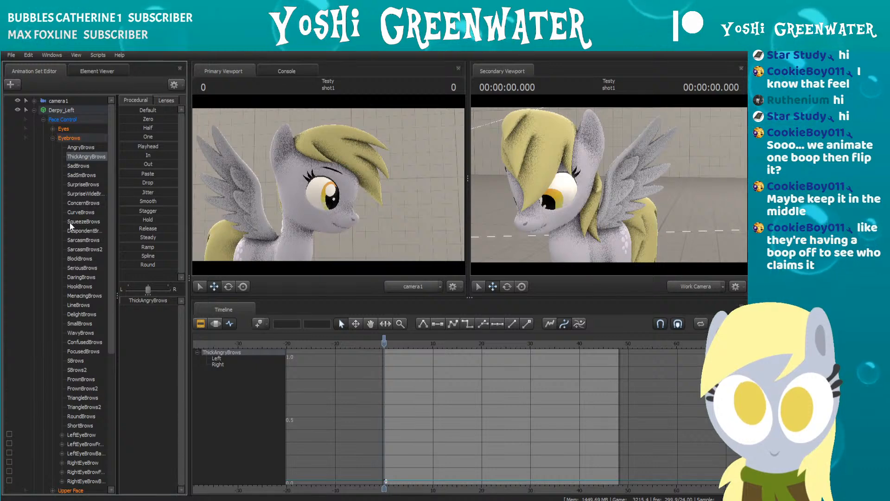
scroll(73, 241, "down", 1)
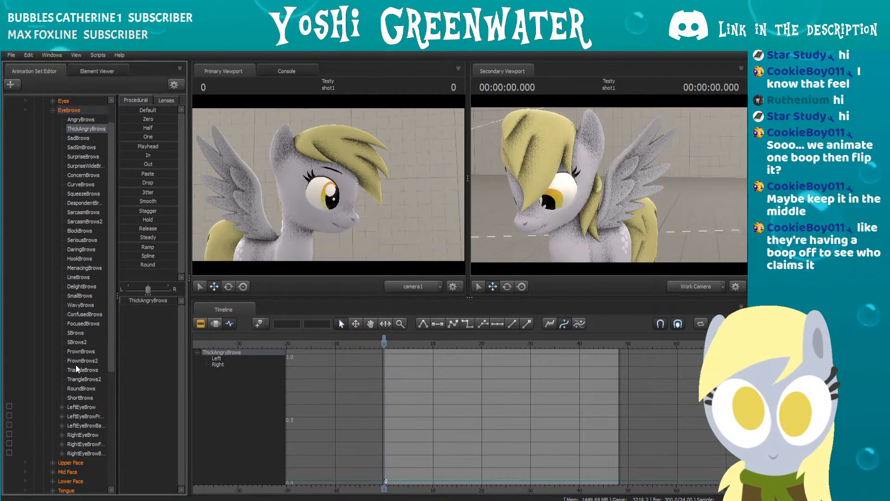
left_click(79, 296)
left_click_drag(174, 301, 122, 301)
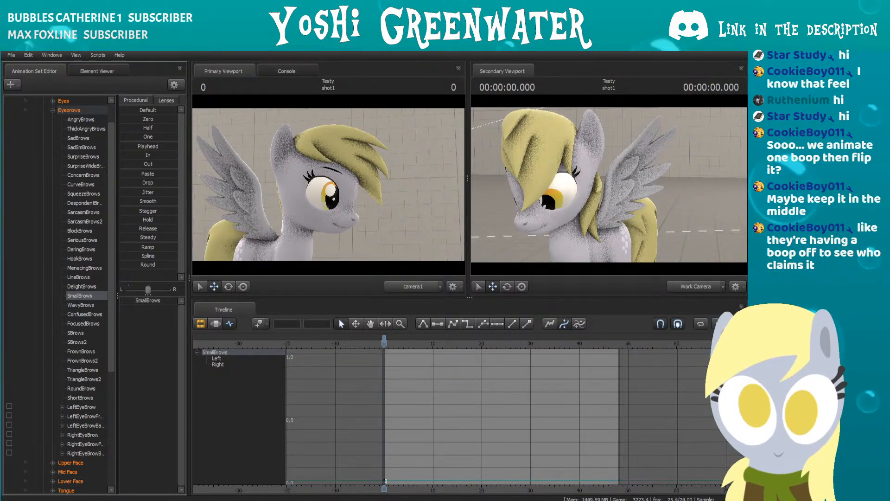
left_click(83, 156)
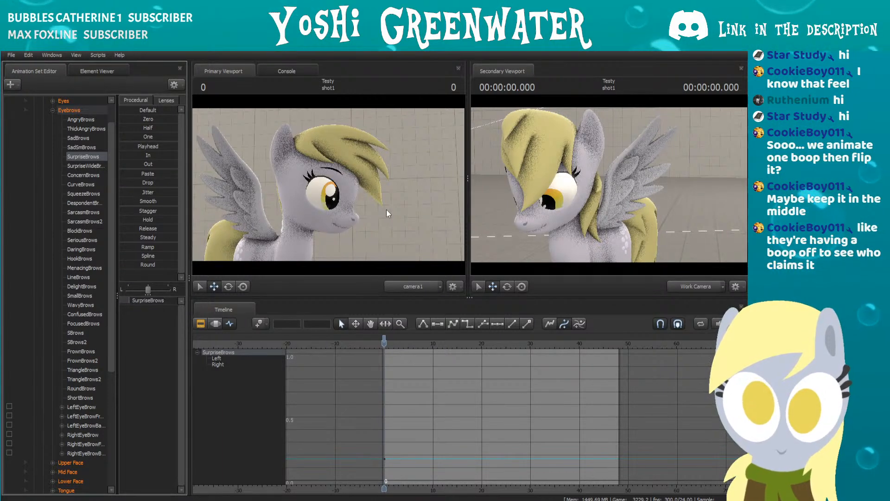
left_click(53, 111)
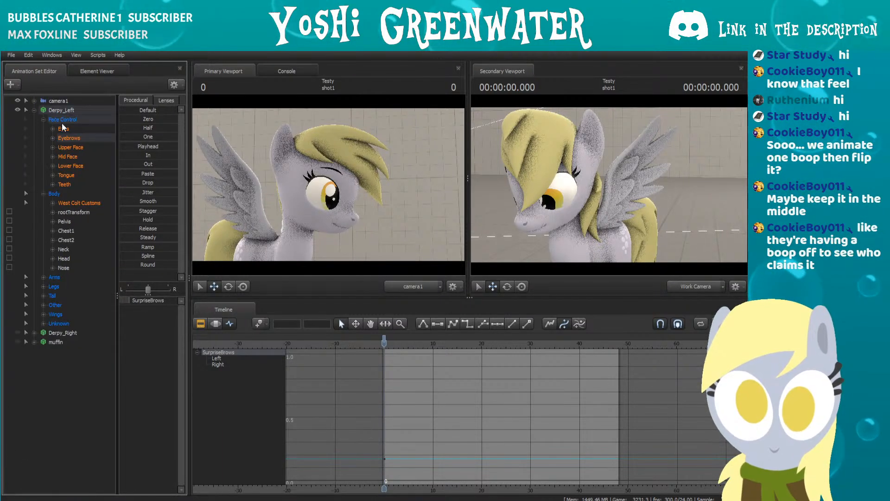
Step: Rotate Derpy_Left's Head bone upward at frame 0 so the face looks more level
left_click(557, 211)
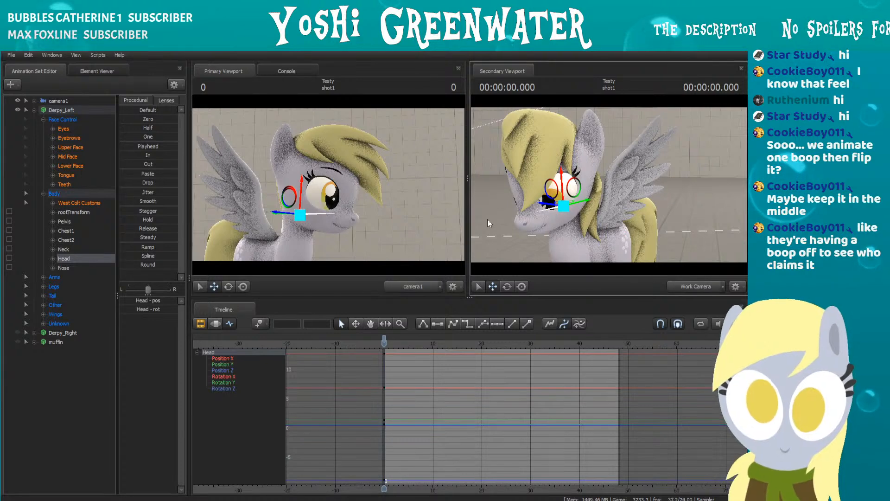
key("e")
left_click_drag(582, 193, 550, 185)
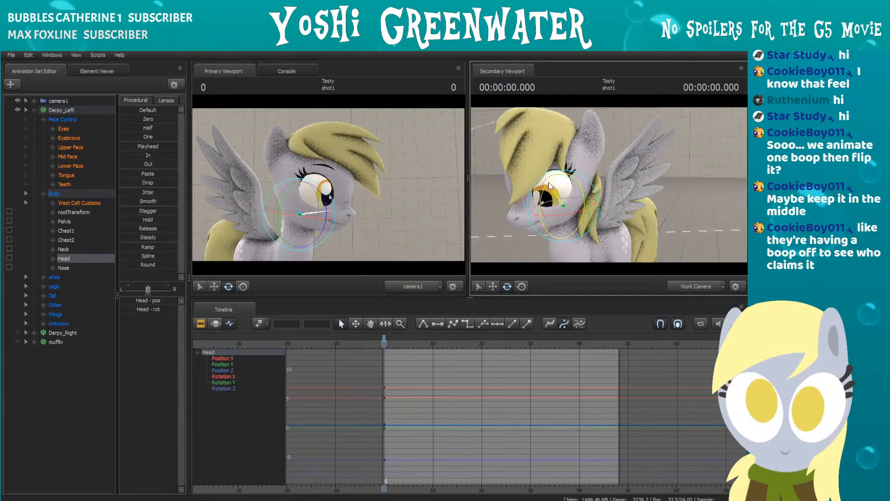
Step: Rotate Derpy_Left's Neck bone slightly backward at frame 0
left_click(481, 285)
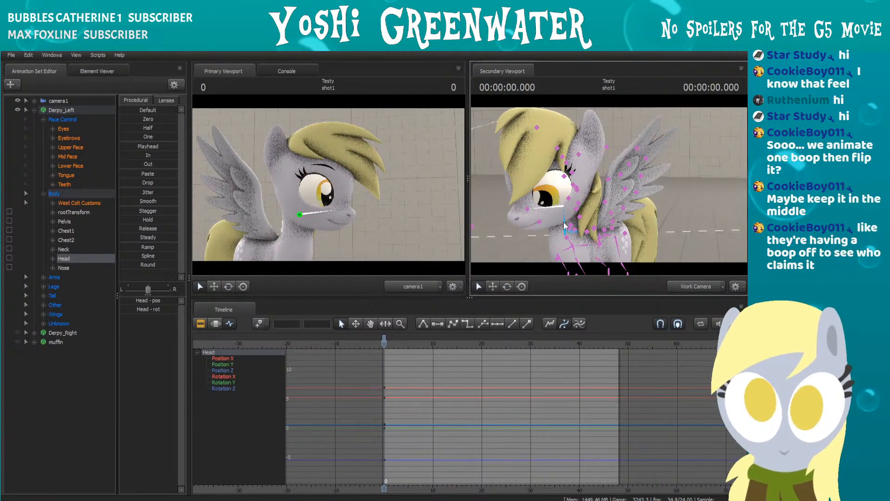
left_click(563, 222)
key("e")
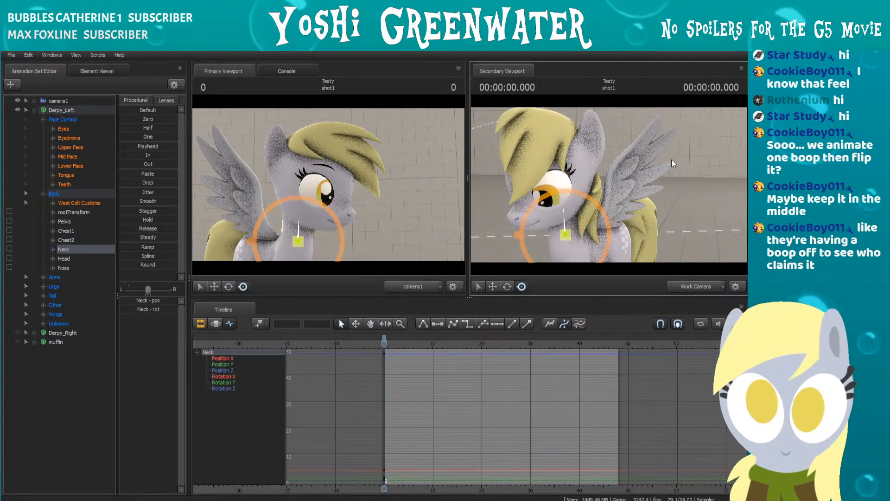
left_click(507, 286)
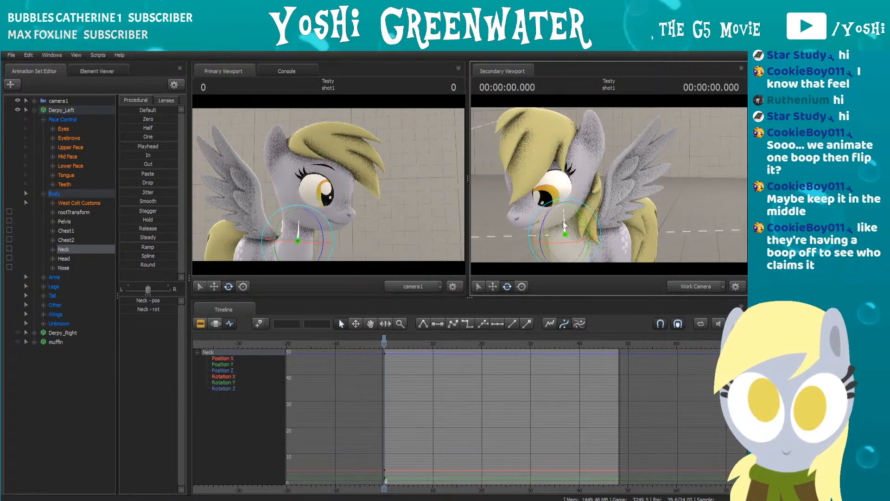
left_click_drag(563, 220, 546, 220)
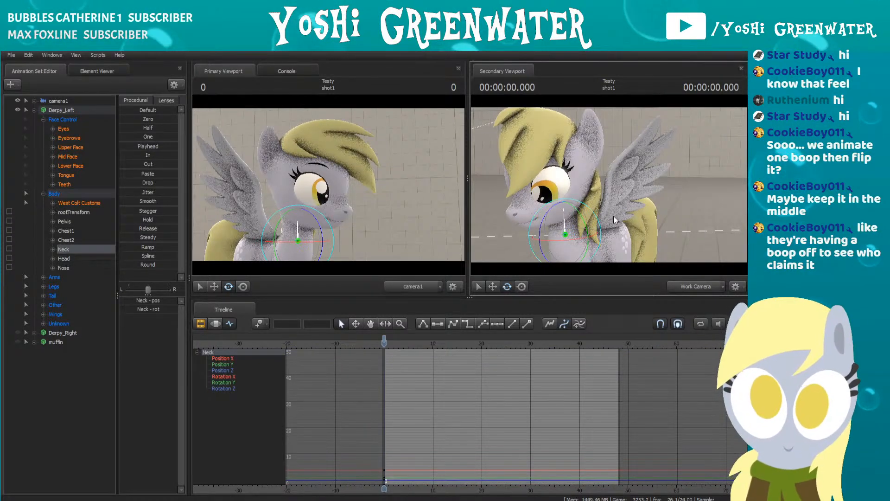
Step: View Derpy_Left from the side and rotate the Chest2 bone slightly so the upper body leans forward at frame 0
left_click(605, 230)
left_click_drag(628, 217, 552, 209)
key("s")
key("a")
key("f")
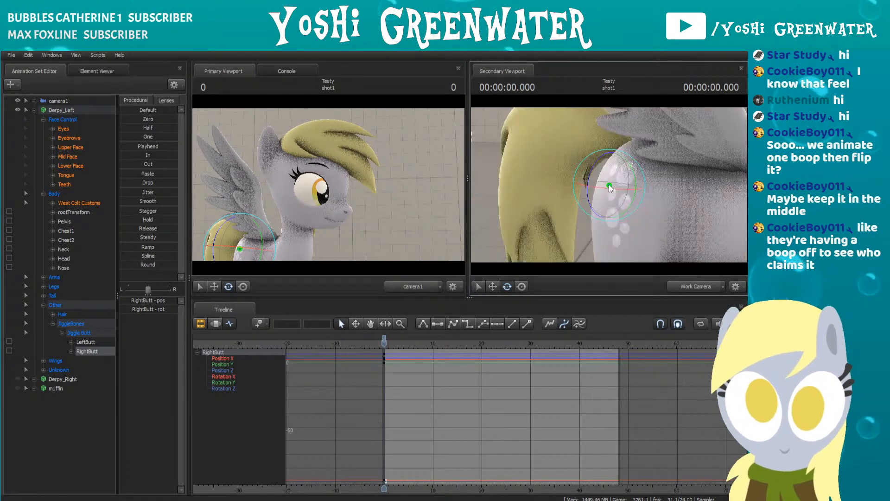
left_click_drag(622, 215, 684, 192)
key("s")
left_click(656, 191, "ctrl")
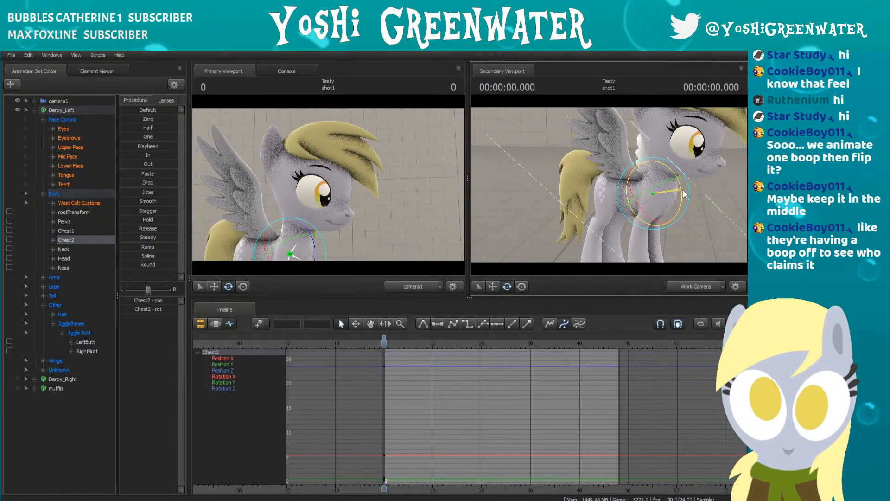
Step: Try rotating Derpy_Left's RightShoulder bone at frame 0
left_click(654, 206)
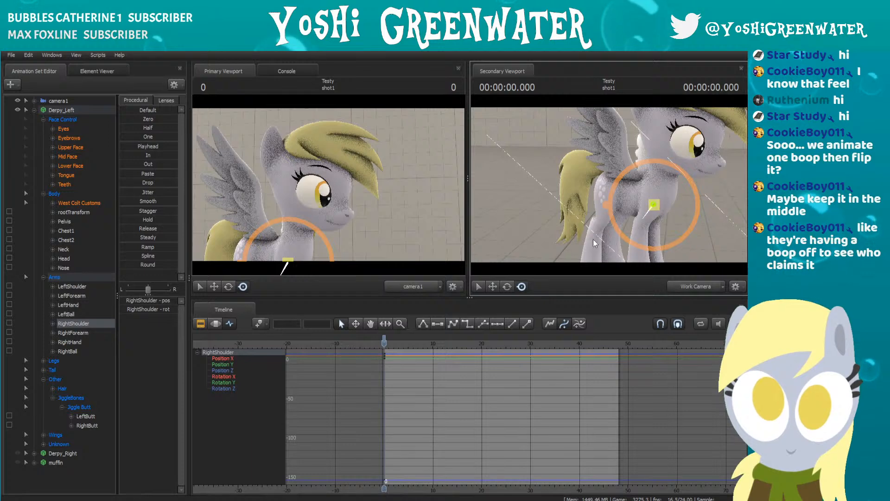
left_click(507, 286)
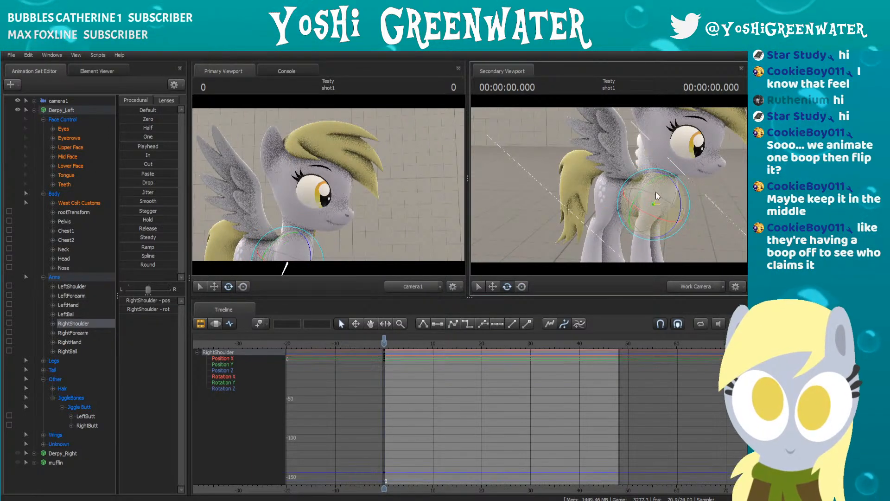
left_click_drag(647, 178, 679, 172)
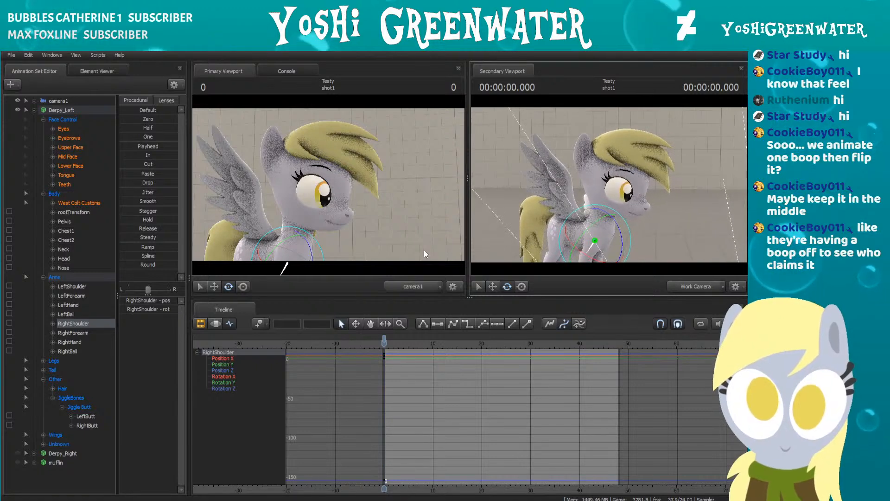
Step: Collapse Derpy_Left's Face Control, Body and Arms groups and clear the bone selection
left_click(44, 119)
left_click(43, 128)
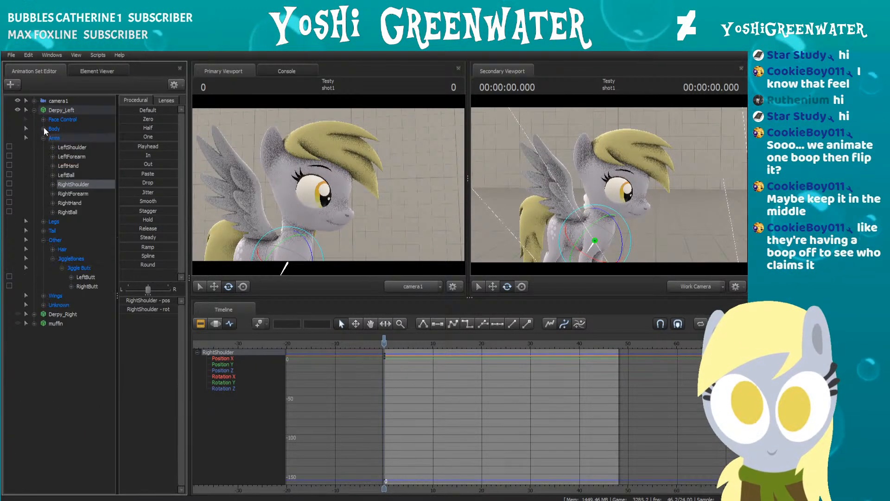
left_click(43, 137)
left_click(95, 352)
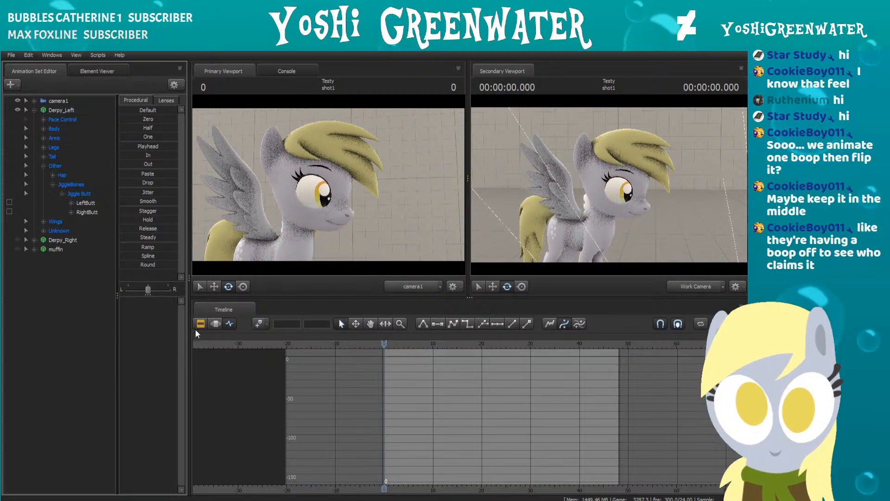
Step: Play shot1, compare its pose with shot2 in the Clip Editor, and return to frame 0 in the Graph Editor
key("space")
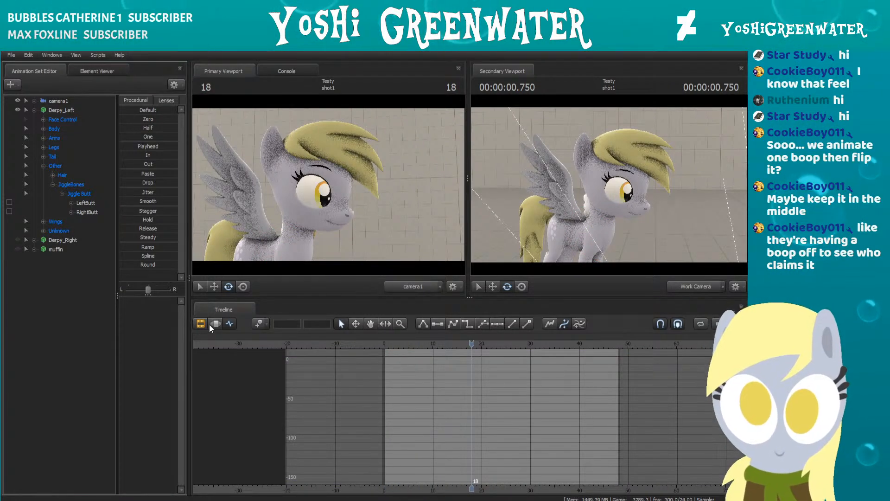
left_click(216, 325)
scroll(582, 363, "down", 3)
left_click_drag(596, 216, 619, 214)
key("s")
key("d")
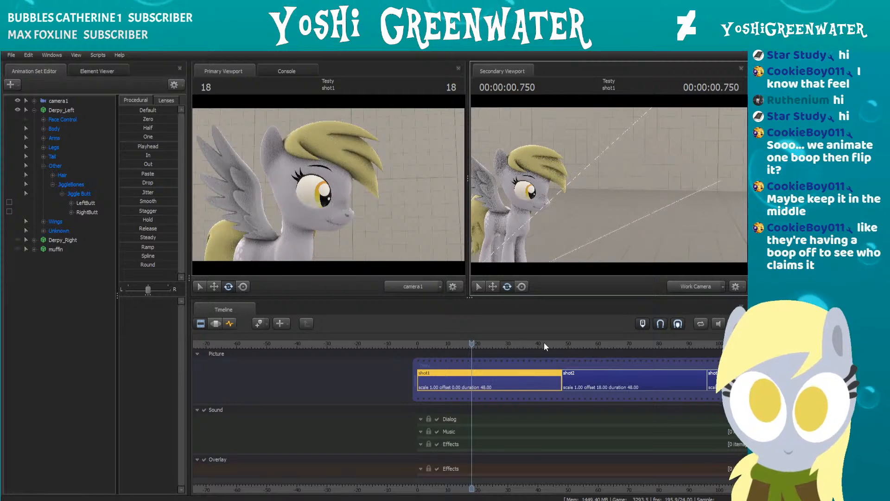
left_click(572, 345)
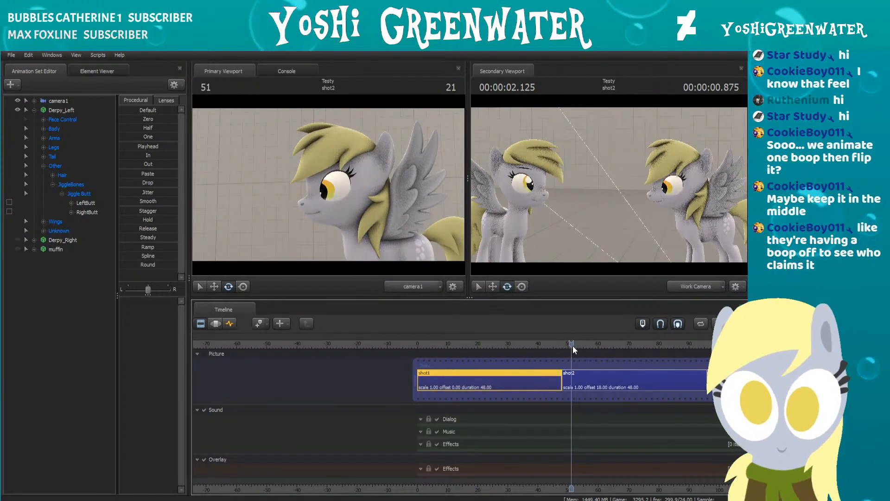
left_click_drag(570, 346, 438, 343)
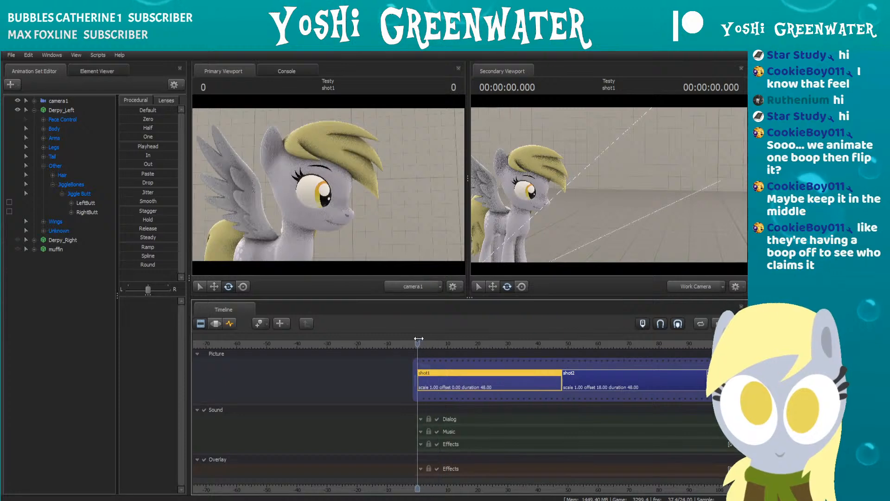
left_click(201, 325)
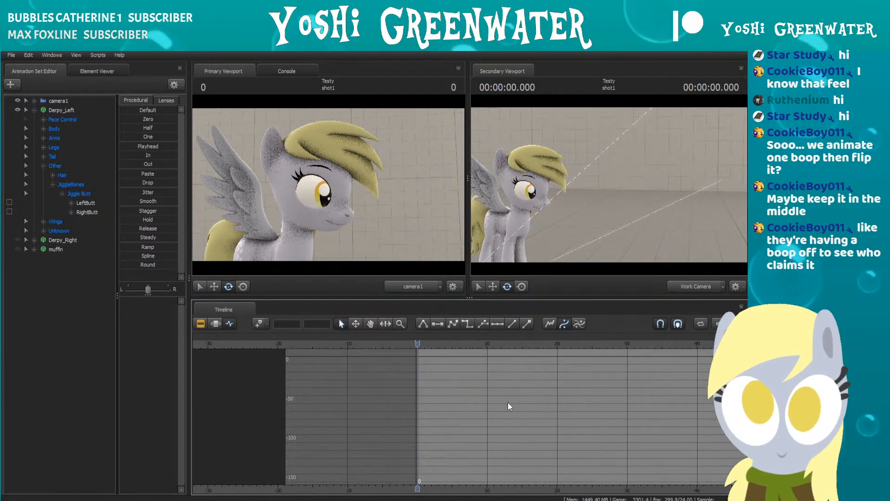
scroll(446, 354, "down", 2)
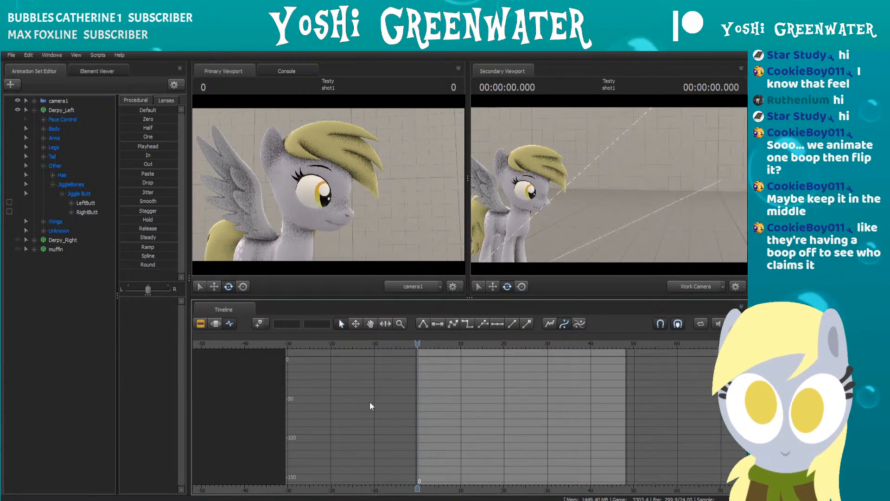
Step: Switch to the 3D_Stream_Ani.fla storyboard in Adobe Animate and extend Layer_1's opening drawing so the approaching hoof starts around frame 30
key("alt+Tab")
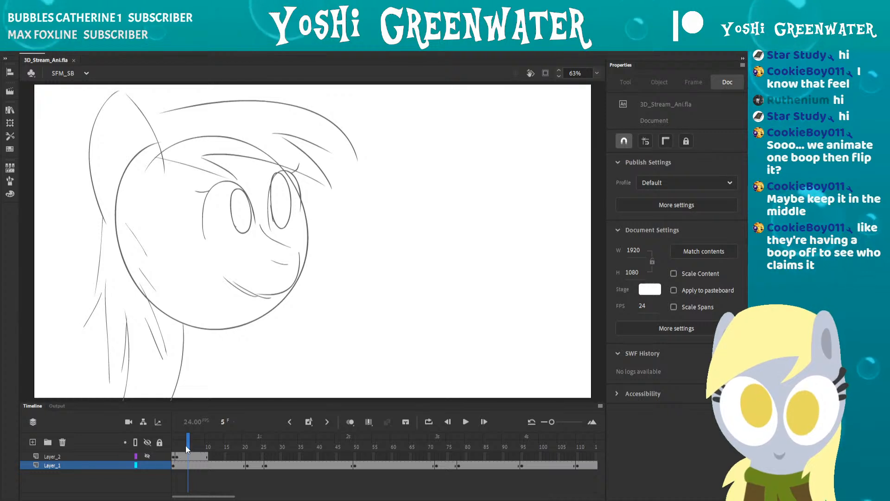
left_click_drag(240, 450, 250, 451)
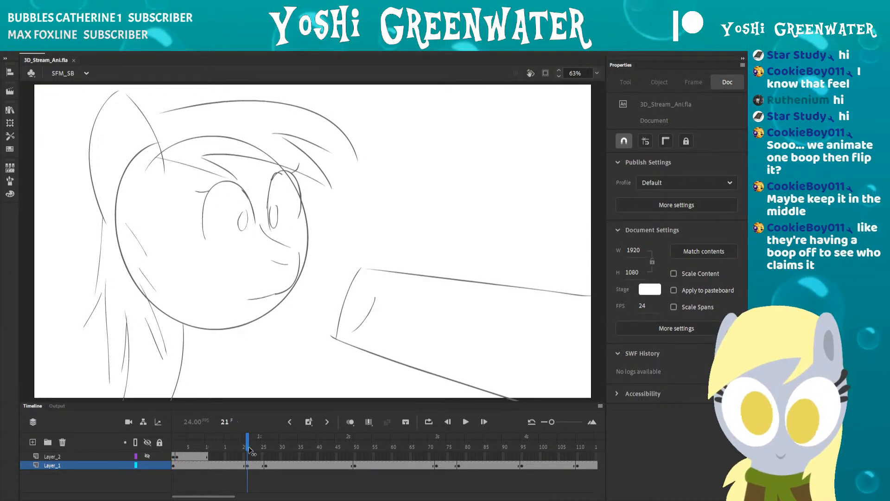
left_click_drag(257, 402, 257, 410)
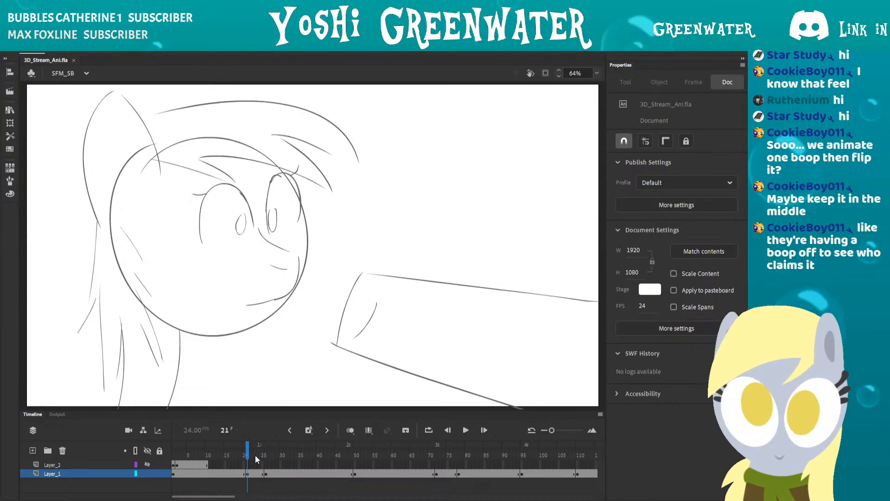
left_click(214, 460)
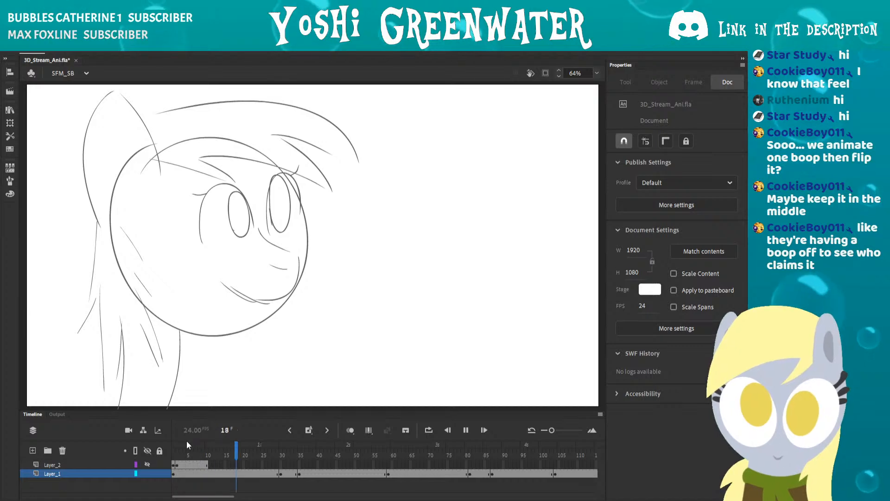
left_click(173, 449)
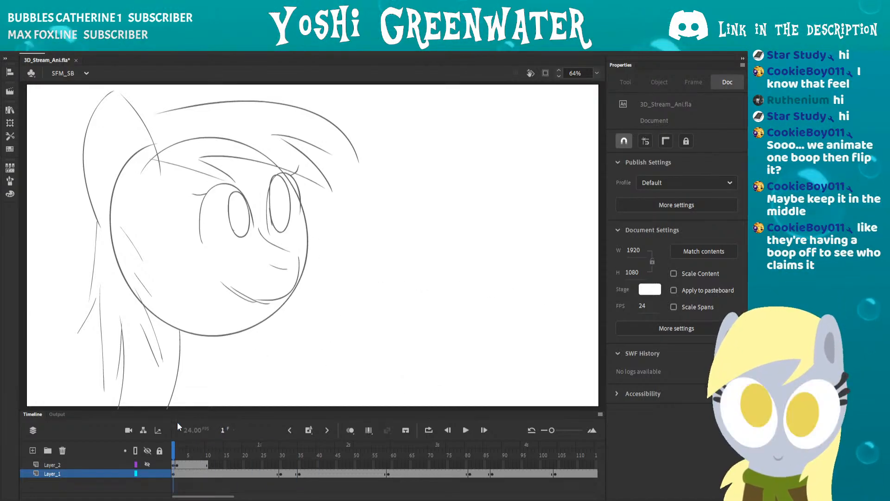
Step: Play the retimed storyboard from frame 1 to check the boop timing, and move to frame 14
left_click_drag(179, 410, 180, 406)
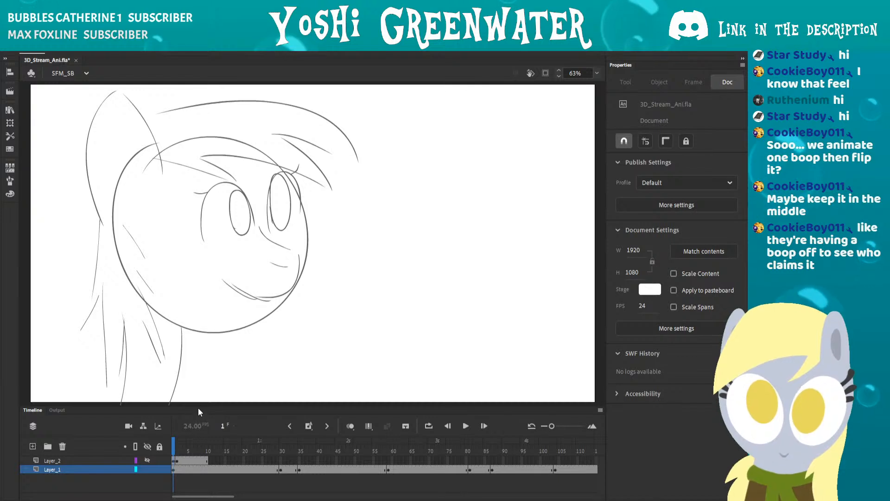
left_click_drag(199, 407, 199, 408)
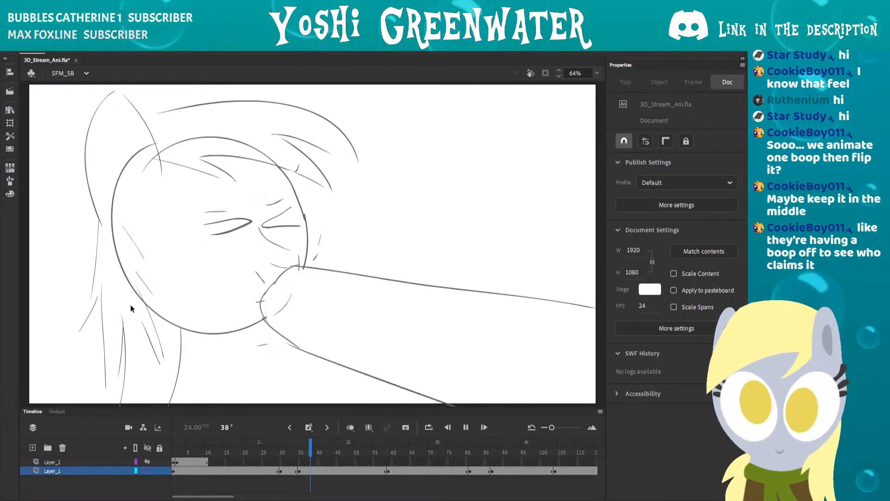
left_click(221, 450)
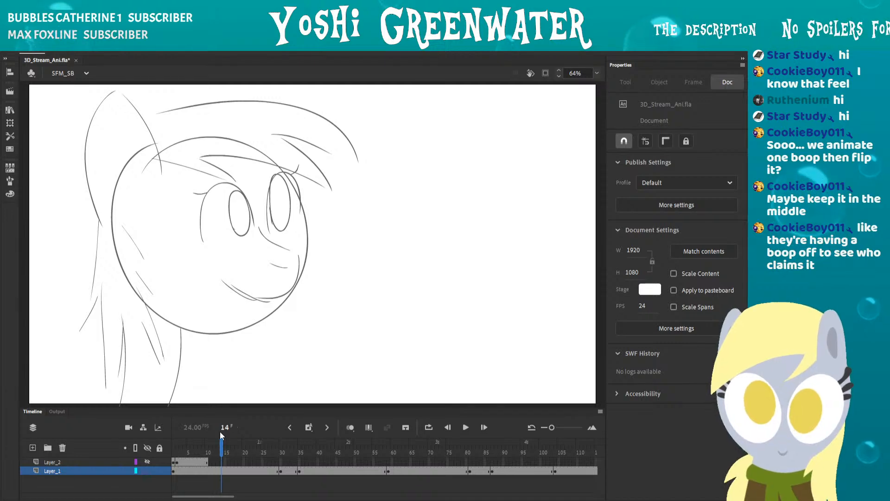
left_click_drag(220, 407, 223, 401)
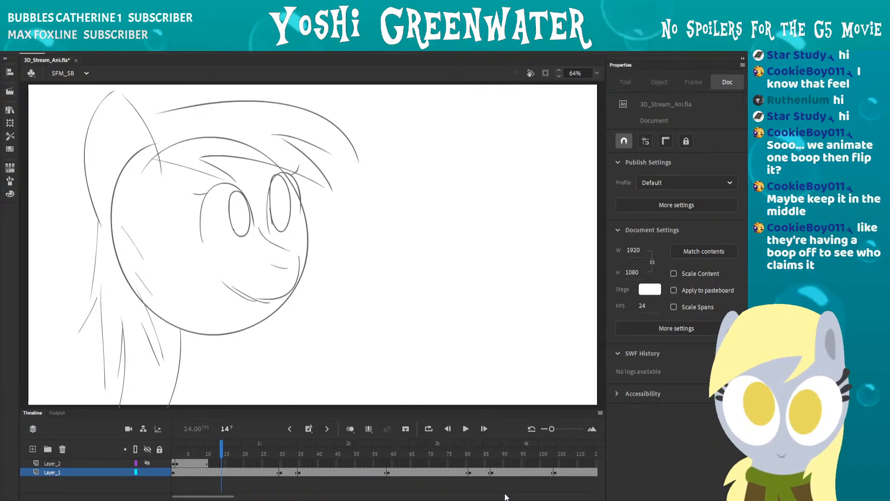
Step: Switch to Source Filmmaker, go to frame 30, collapse Derpy_Left, make Derpy_Right visible and expand its Arms bones
key("alt+Tab")
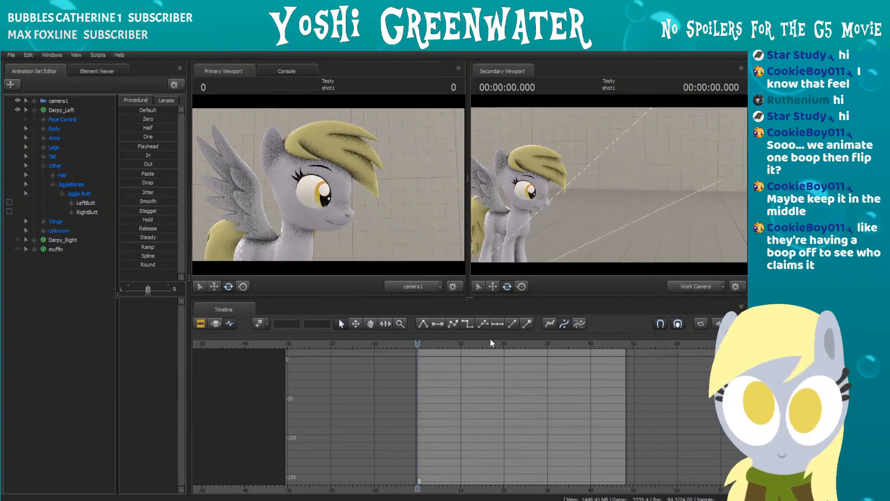
left_click_drag(517, 346, 547, 346)
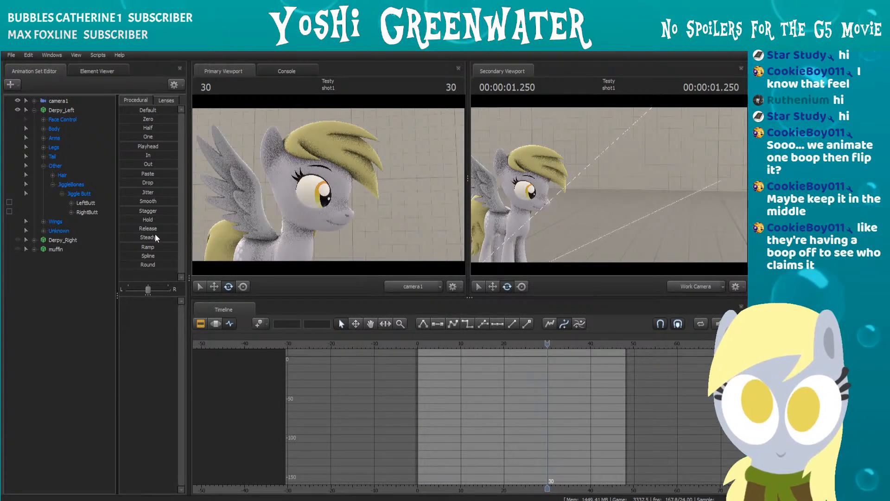
left_click(34, 110)
left_click(41, 120)
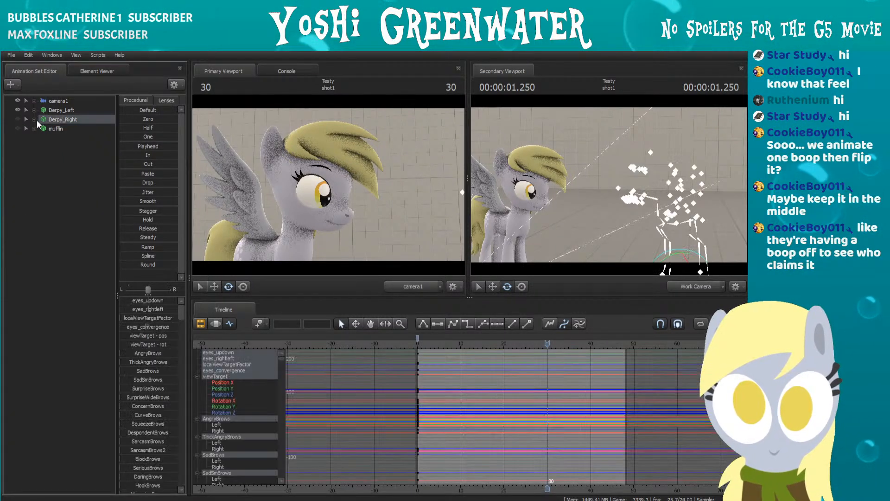
left_click(18, 119)
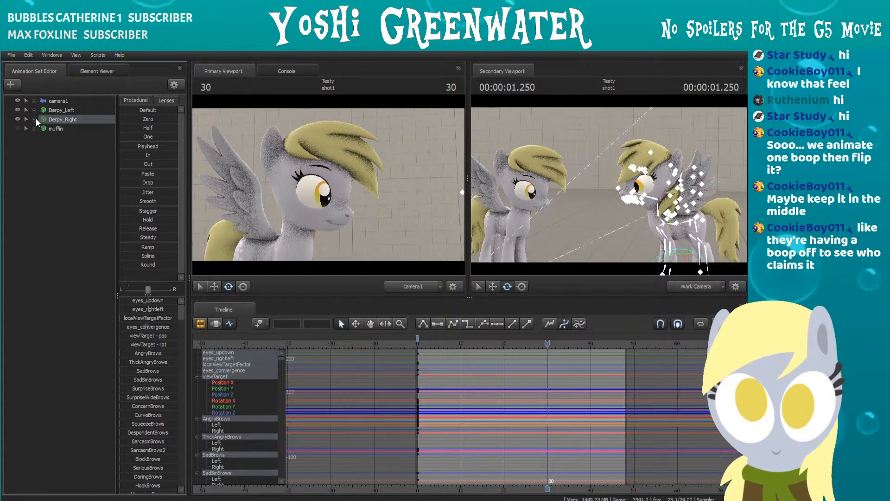
left_click(35, 119)
left_click(43, 148)
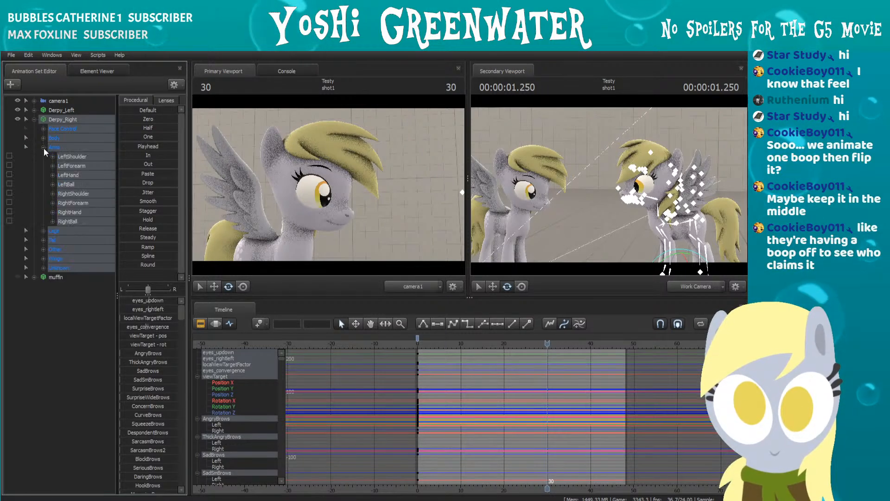
Step: Rotate Derpy_Right's LeftShoulder at frame 30 to raise the front leg forward, and scrub back through the motion
left_click_drag(598, 195, 591, 171)
key("w")
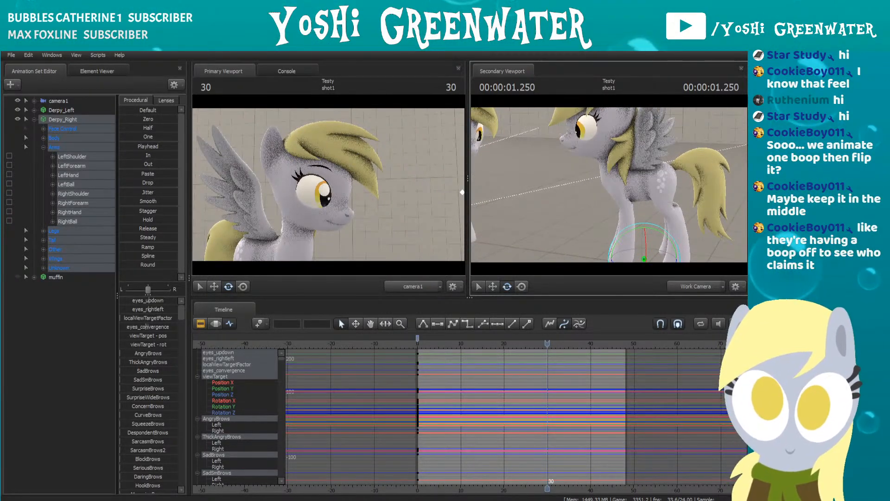
left_click(619, 192)
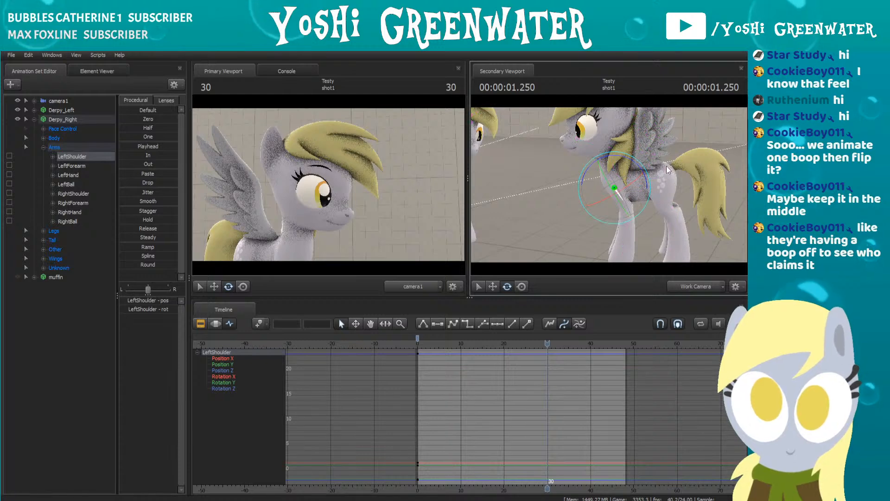
left_click_drag(641, 185, 659, 187)
key("Up")
key("Right")
left_click_drag(475, 346, 504, 346)
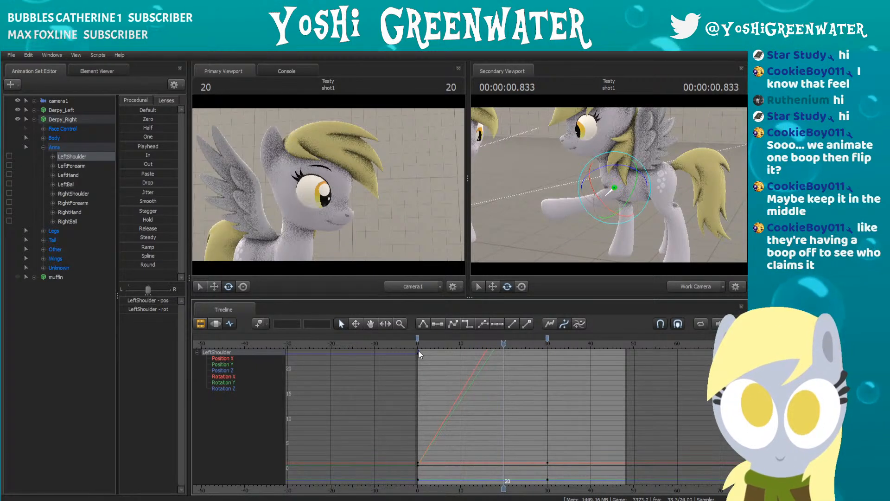
Step: Return to frame 0 and select the starting keys on all of LeftShoulder's position and rotation curves
left_click(419, 339)
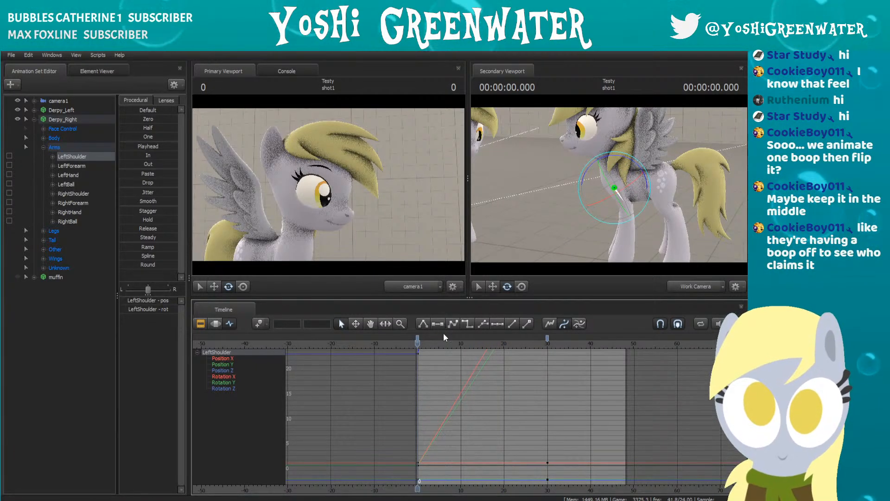
left_click(231, 353)
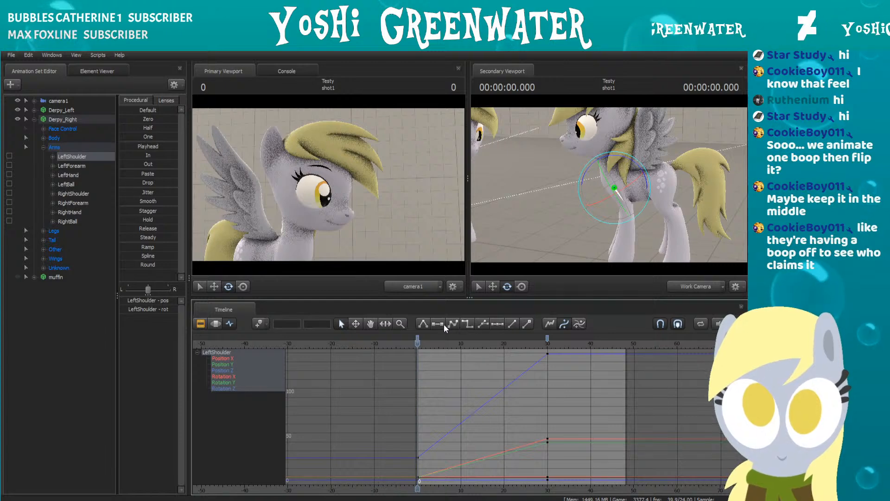
left_click(149, 147)
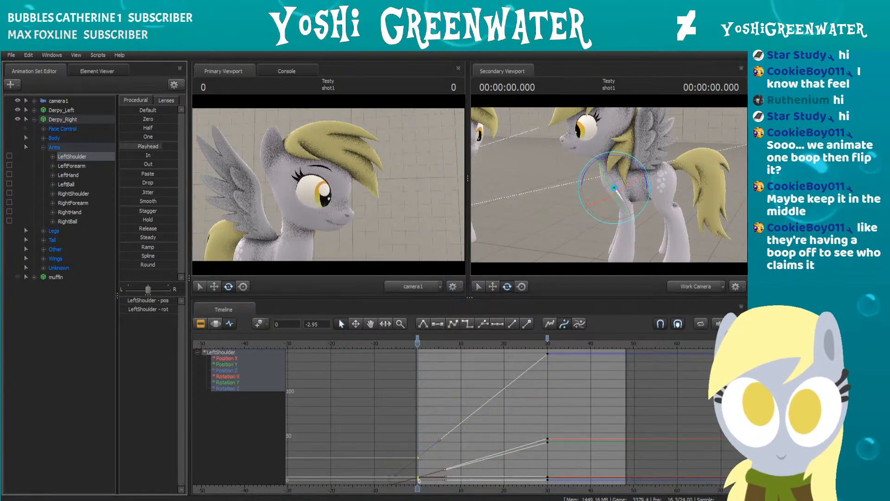
Step: Move Derpy_Right's LeftShoulder toward Derpy_Left at frame 30 so the raised hoof reaches further into camera1's view
left_click_drag(428, 348, 548, 346)
left_click(495, 287)
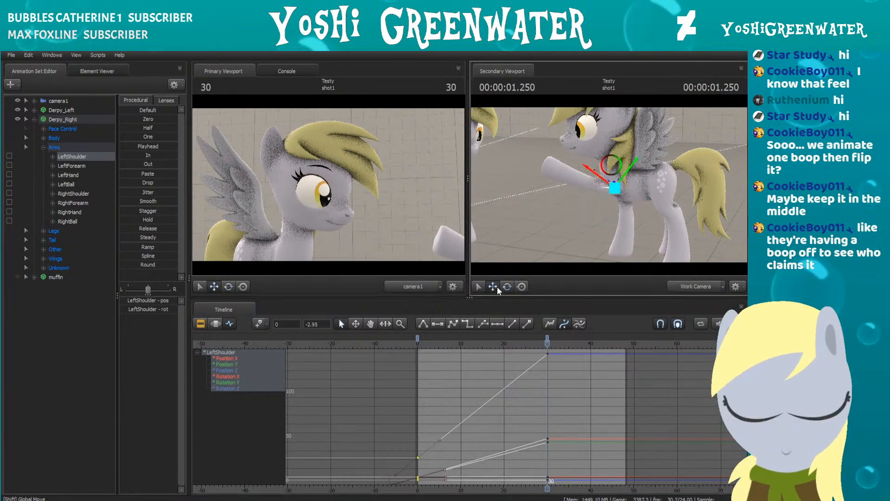
left_click_drag(616, 190, 605, 164)
left_click(507, 287)
mouse_move(463, 342)
left_mouse_down()
mouse_move(421, 341)
mouse_move(548, 338)
left_mouse_up()
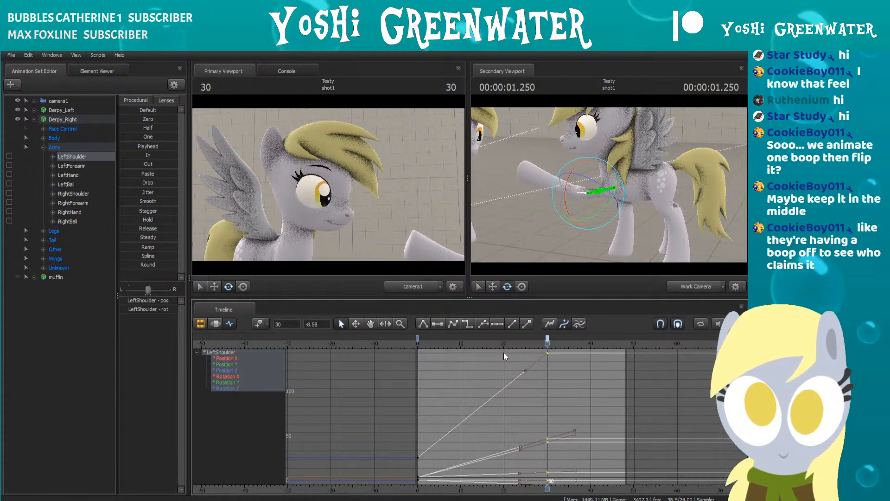
Step: Shift LeftShoulder's starting keys from frame 0 to frame 24 and play back the faster leg raise
left_click_drag(460, 341, 530, 339)
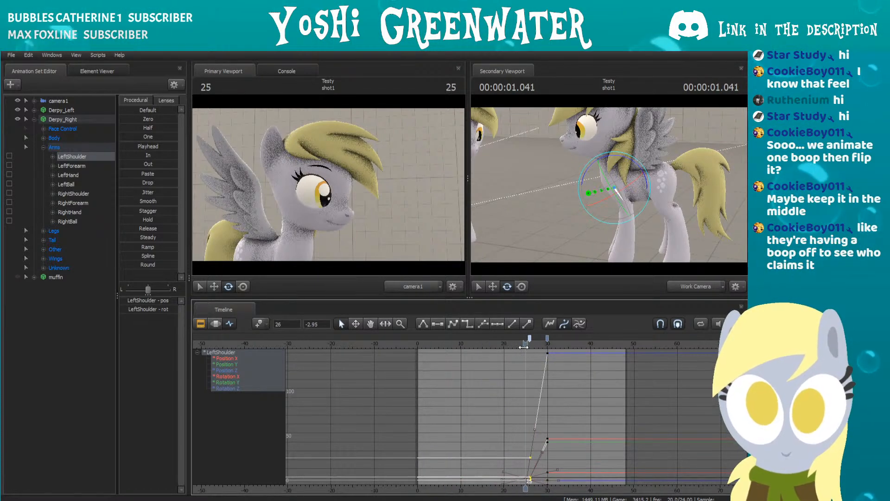
mouse_move(531, 348)
left_mouse_down()
mouse_move(547, 348)
mouse_move(519, 338)
left_mouse_up()
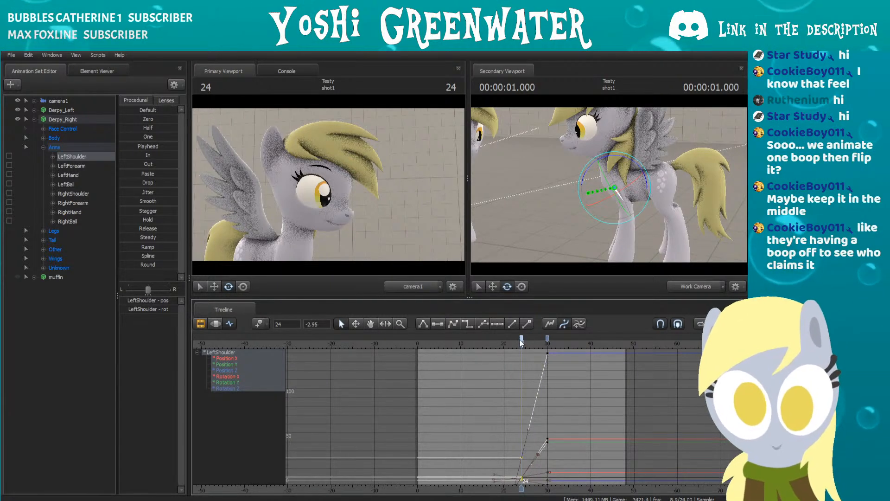
key("space")
key("space")
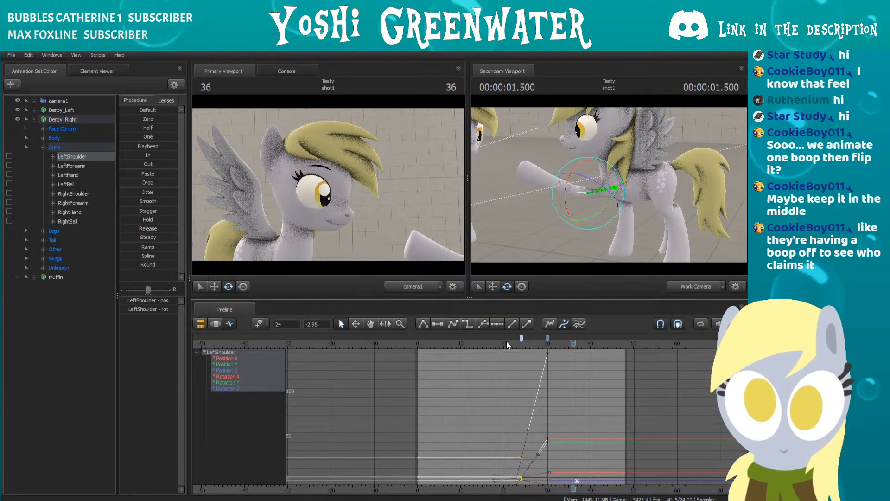
Step: Go to frame 36, then switch to the Adobe Animate storyboard and check the boop drawing at frame 35
left_click(548, 346)
left_click_drag(561, 351, 575, 351)
key("alt+Tab")
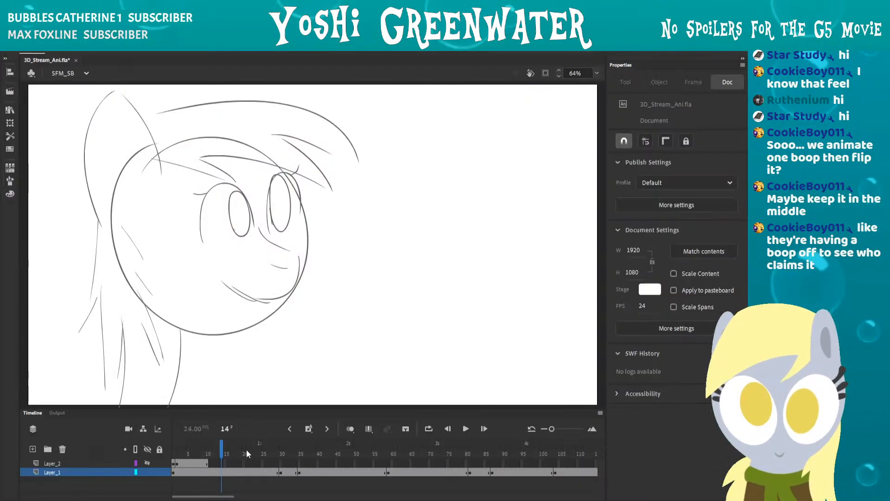
left_click(284, 454)
left_click_drag(297, 456, 302, 457)
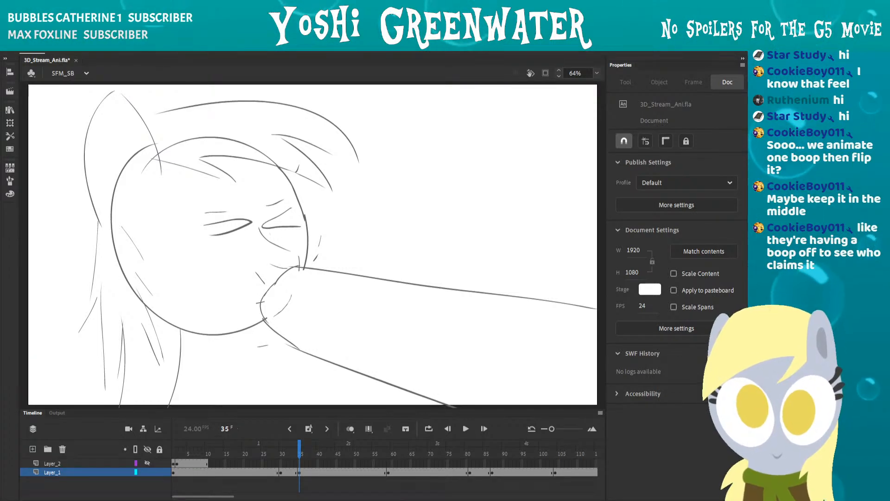
Step: Switch back to Source Filmmaker and move and rotate Derpy_Right's LeftShoulder at frame 36 so the hoof reaches Derpy_Left's muzzle
key("alt+Tab")
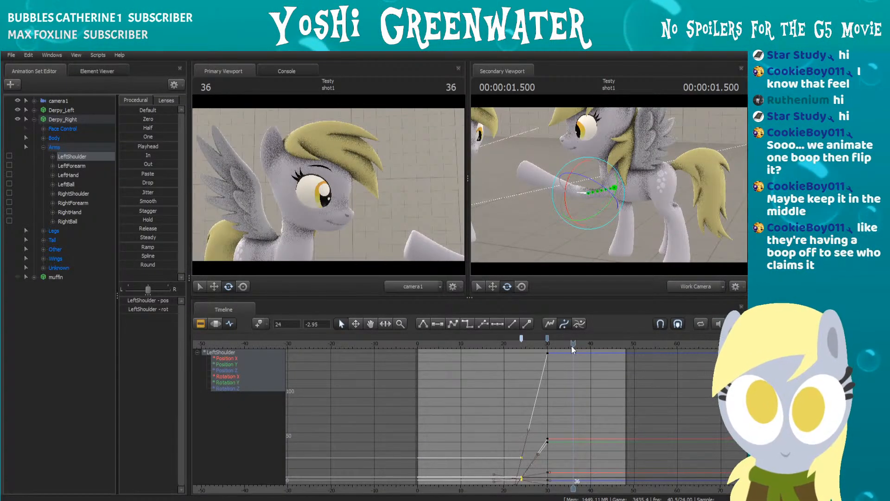
left_click(492, 286)
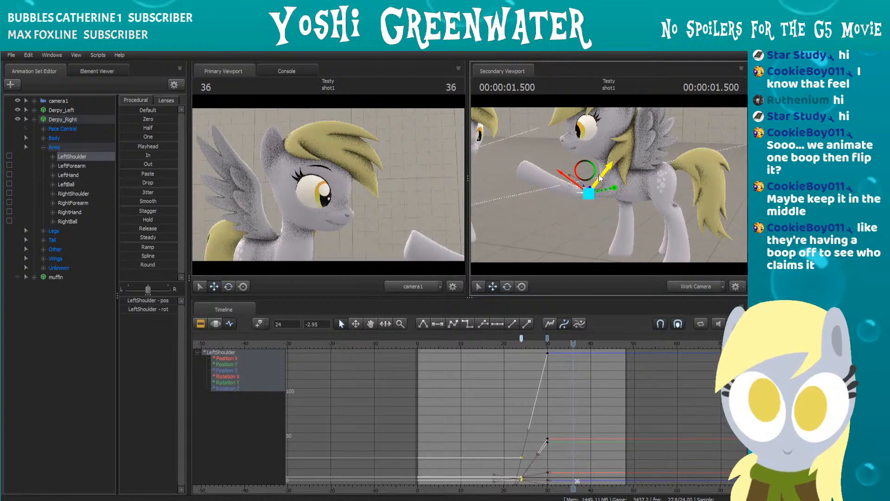
mouse_move(590, 190)
left_mouse_down()
mouse_move(553, 176)
mouse_move(547, 190)
mouse_move(582, 182)
left_mouse_up()
left_click(508, 287)
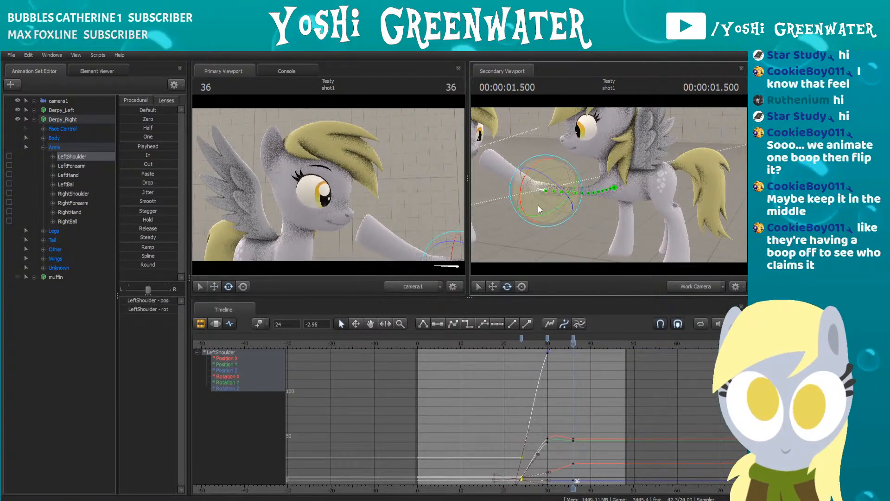
left_click(493, 287)
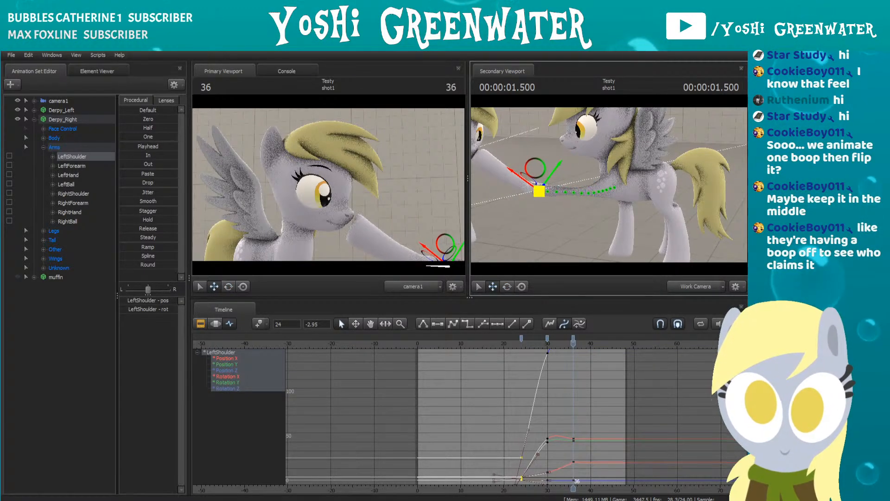
left_click_drag(539, 190, 541, 195)
key("e")
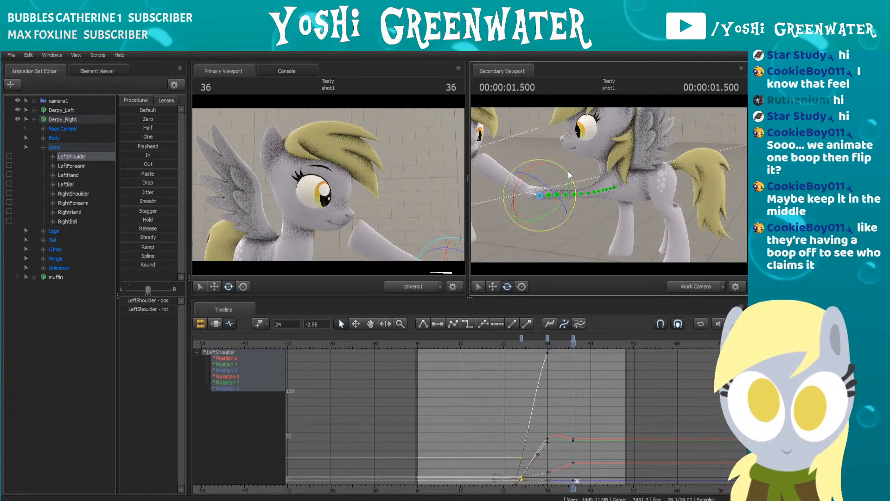
mouse_move(612, 186)
left_mouse_down()
mouse_move(559, 185)
mouse_move(587, 177)
mouse_move(609, 184)
left_mouse_up()
Step: Rotate and move Derpy_Right's LeftForearm at frame 36 to press the hoof against Derpy_Left's muzzle
key("w")
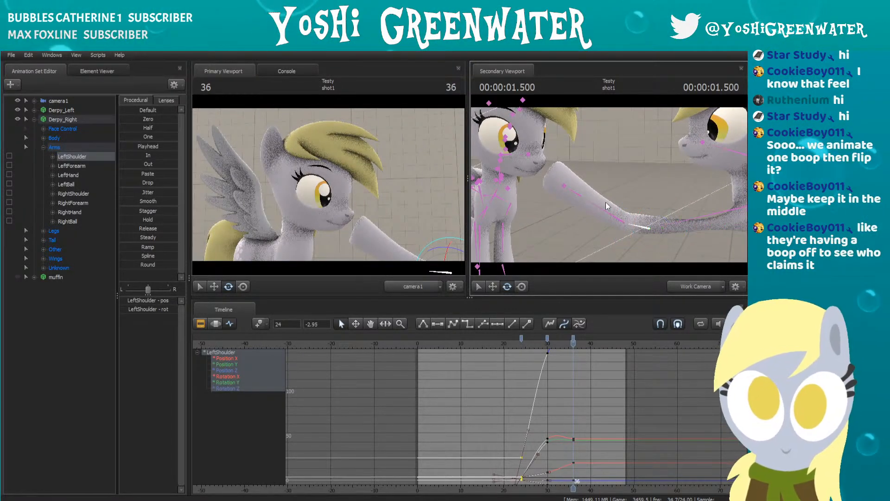
left_click(603, 210)
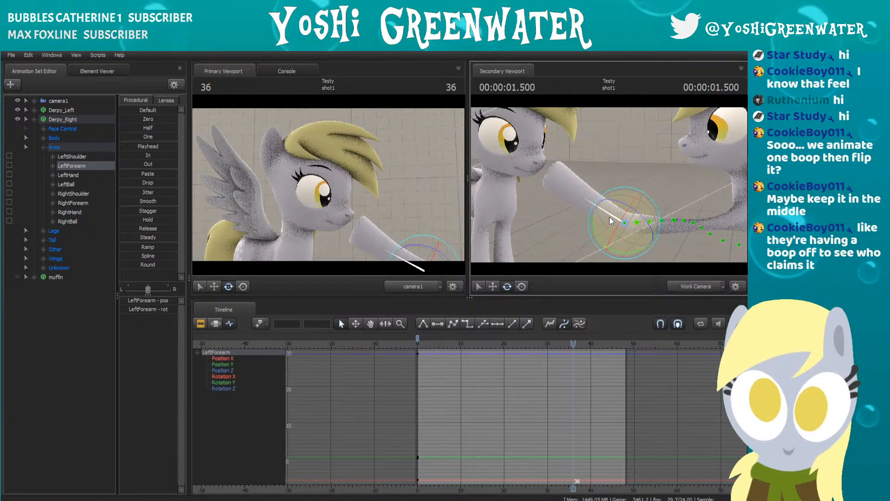
left_click_drag(614, 188, 494, 299)
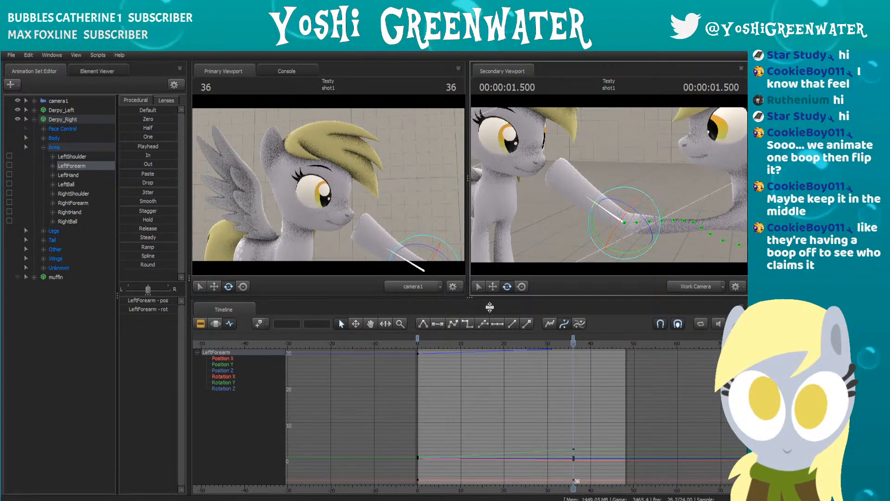
left_click(494, 286)
left_click_drag(626, 227, 620, 220)
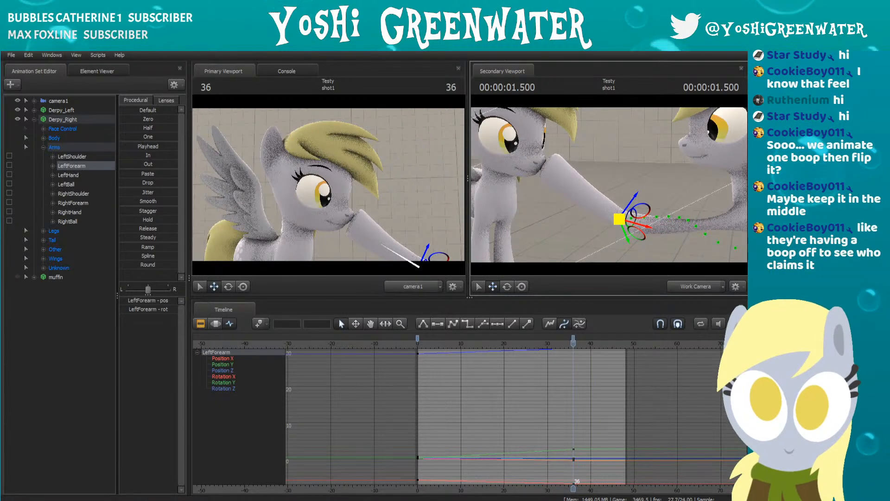
Step: Step back and forth through the frames before frame 36 to examine the hoof's approach
key("Left")
key("Right")
key("Left")
key("Left")
key("Left")
key("Left")
key("Left")
key("Right")
key("Right")
key("Right")
key("Right")
key("Right")
key("Right")
key("Right")
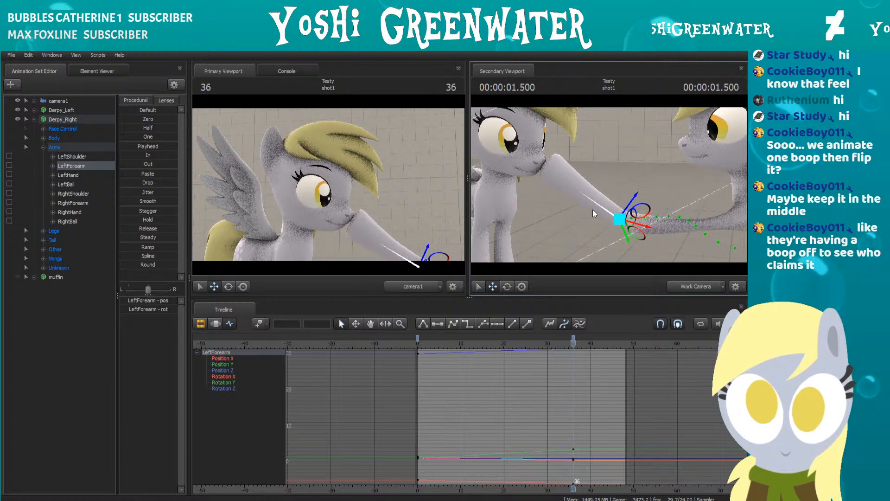
key("Left")
key("Left")
key("Left")
key("Right")
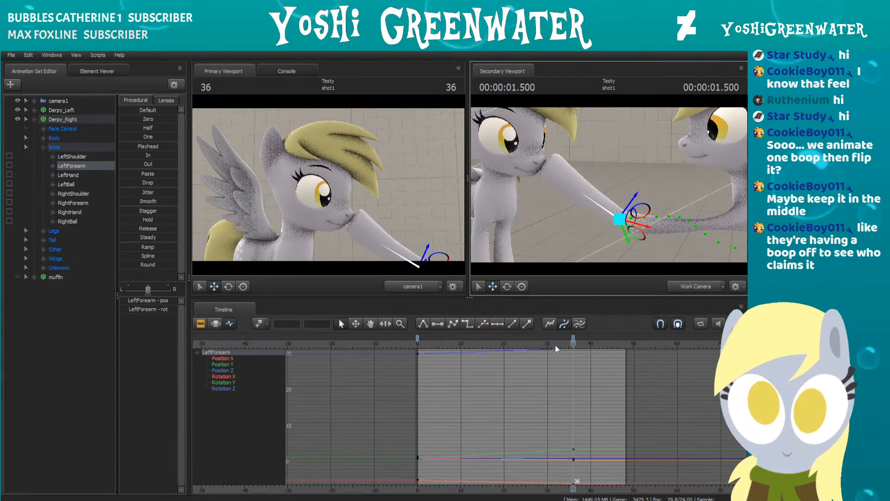
Step: Move and rotate Derpy_Right's LeftHand slightly at frame 36 to refine the bend near the hoof
left_click(566, 181)
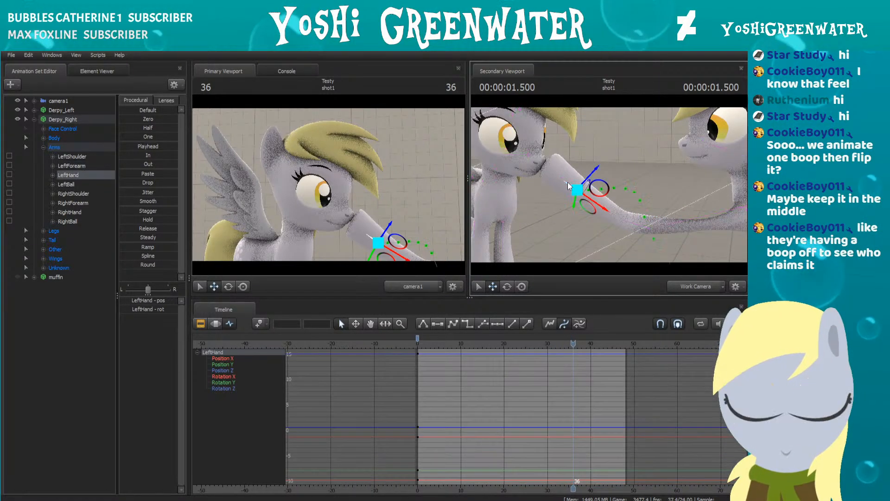
left_click_drag(577, 190, 571, 191)
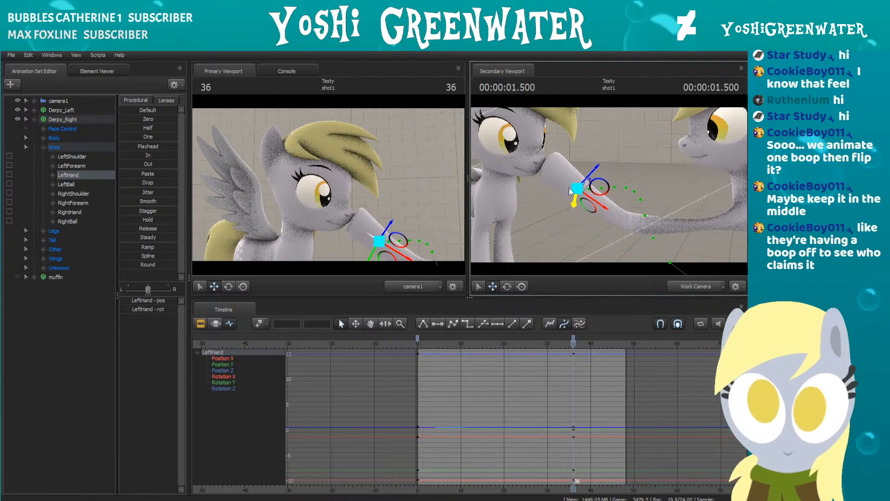
key("e")
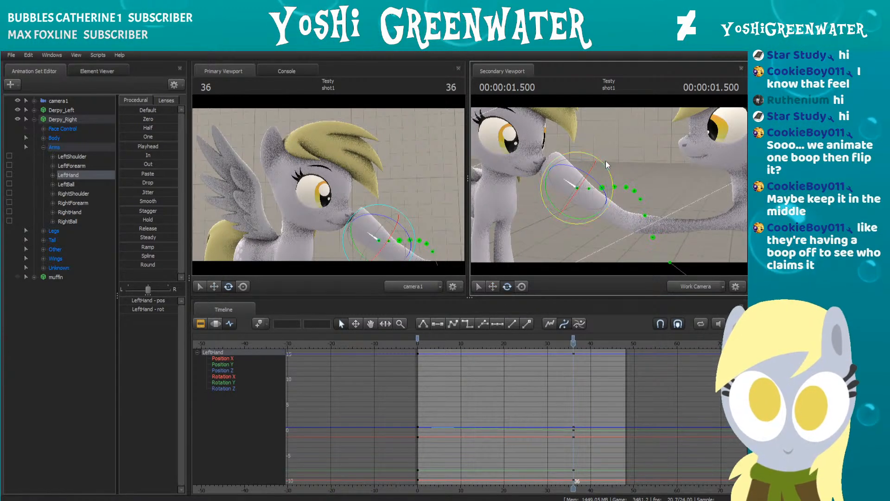
left_click_drag(604, 171, 604, 173)
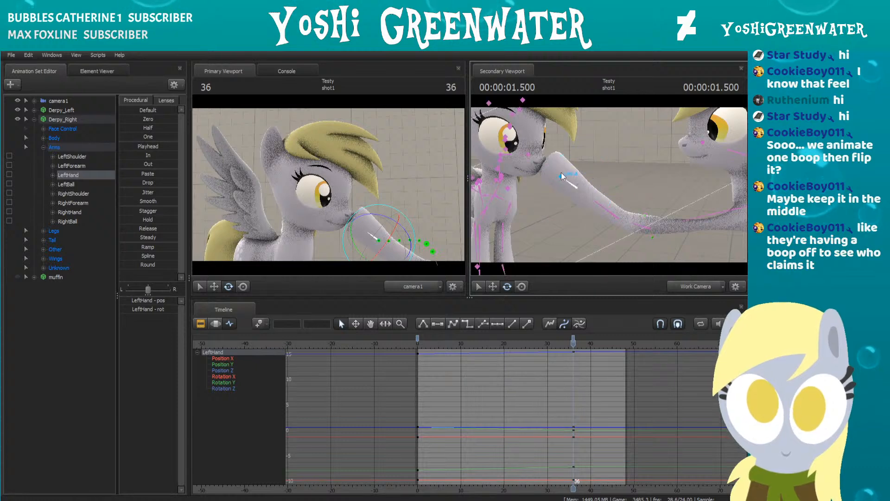
Step: Rotate Derpy_Right's LeftBall at frame 36 to angle the hoof tip against the muzzle, undoing the last adjustment
left_click(562, 180)
left_click_drag(564, 168, 540, 168)
key("ctrl+z")
Step: Move Derpy_Right's LeftForearm sideways at frame 36 to line the hoof up with the front of Derpy_Left's muzzle
key("d")
key("w")
key("ctrl")
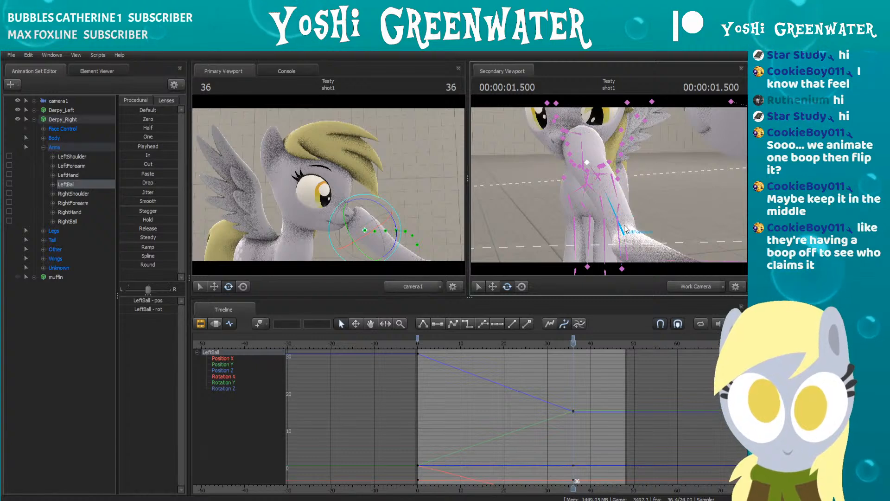
left_click(625, 225, "ctrl")
left_click(496, 287)
left_click_drag(624, 235, 587, 234)
left_click_drag(634, 176, 603, 173)
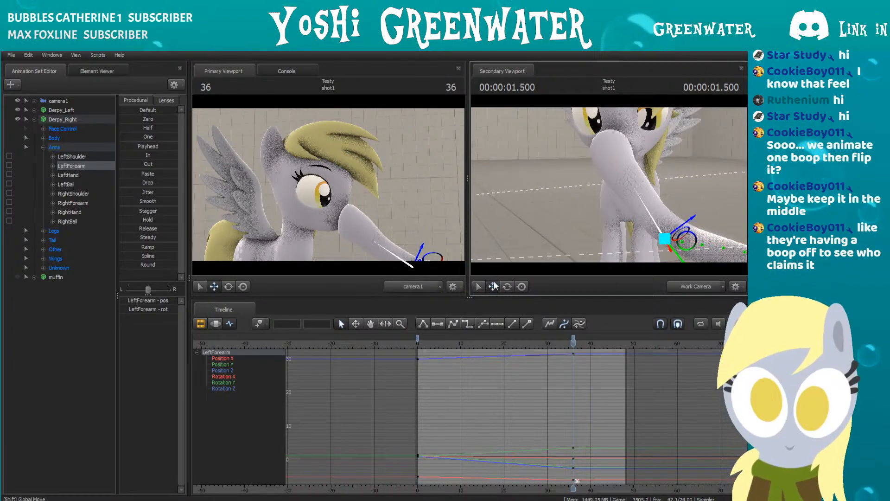
Step: Rotate Derpy_Right's LeftForearm at frame 36 and move it sideways so the raised hoof meets the front of Derpy_Left's muzzle
left_click(507, 286)
left_click_drag(678, 205, 707, 208)
left_click_drag(644, 253, 644, 246)
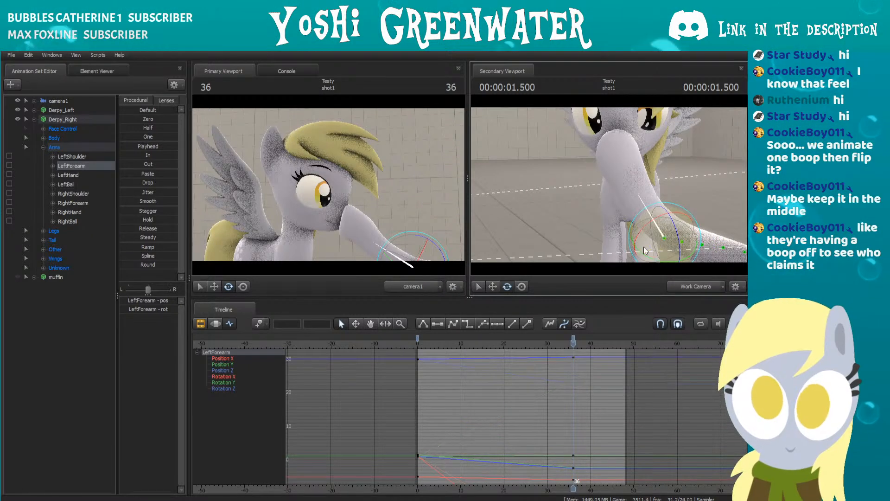
key("d")
left_click_drag(596, 203, 628, 202)
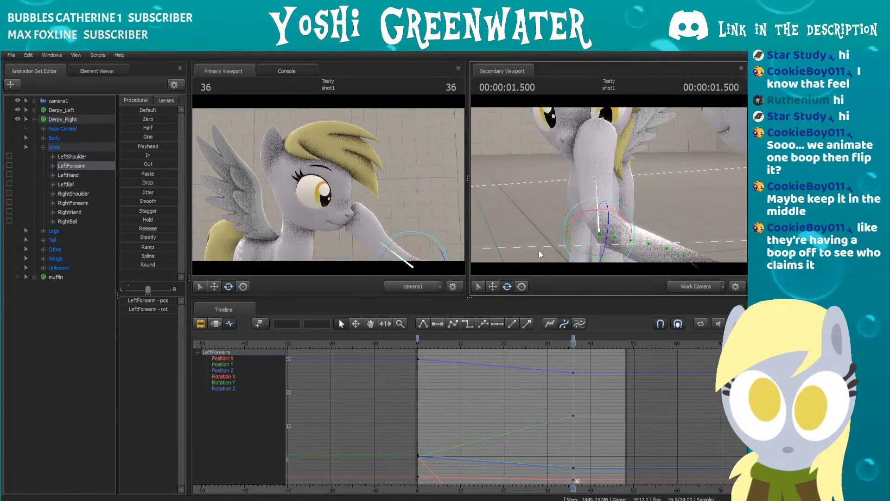
left_click(495, 284)
left_click_drag(598, 234, 573, 245)
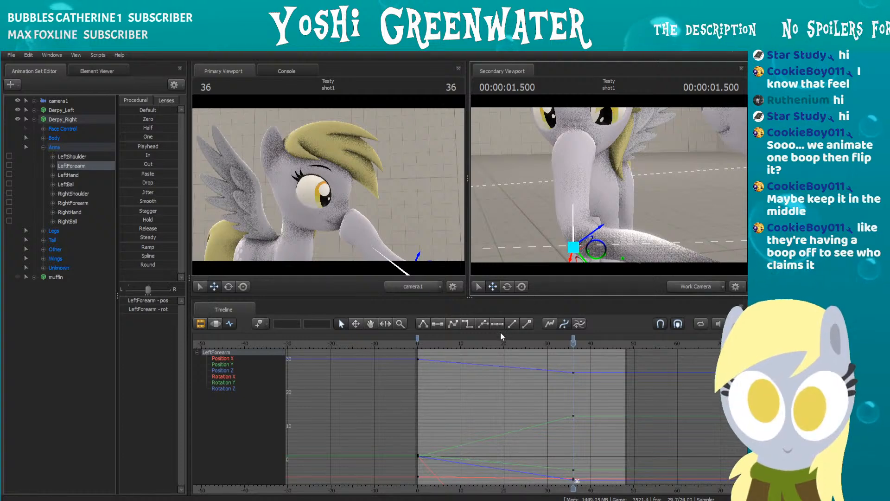
Step: Scrub through the frames before frame 36 and examine the hoof's approach to the muzzle from another camera angle
left_click(478, 344)
left_click_drag(477, 343, 553, 342)
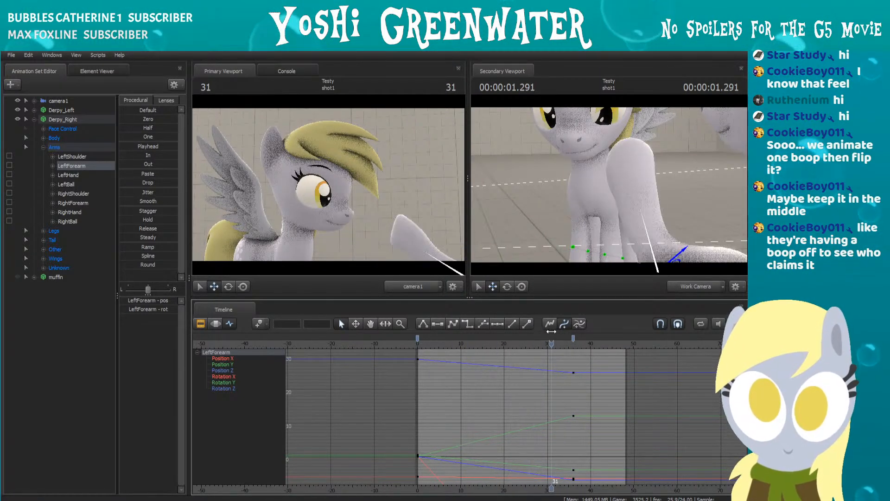
left_click(575, 232)
key("Up")
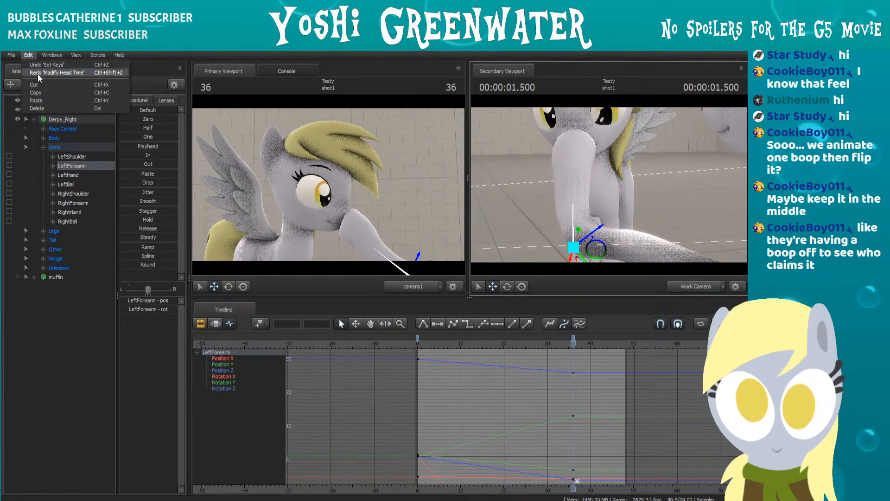
key("Down")
left_click_drag(559, 209, 607, 185)
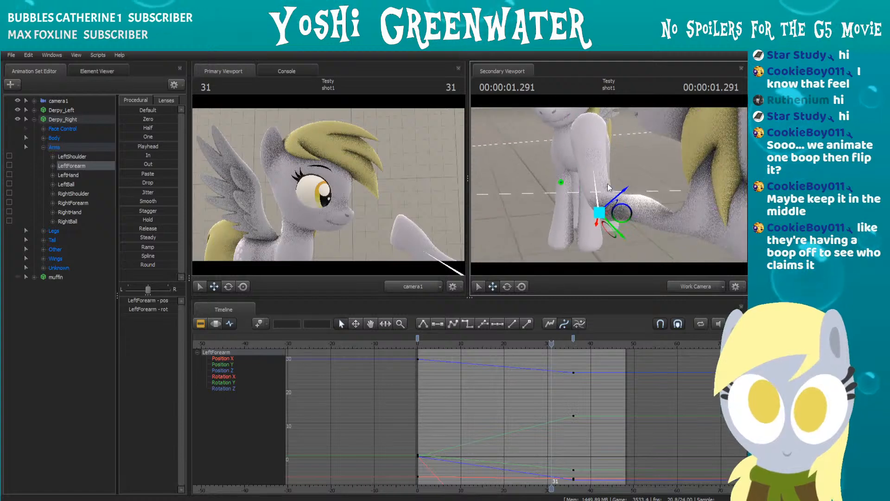
left_click(603, 189, "ctrl")
left_click_drag(551, 343, 572, 342)
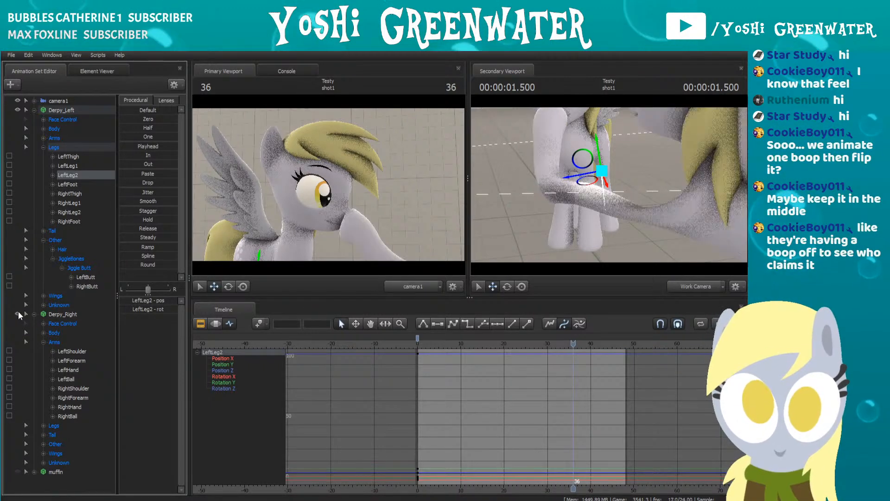
left_click(17, 110)
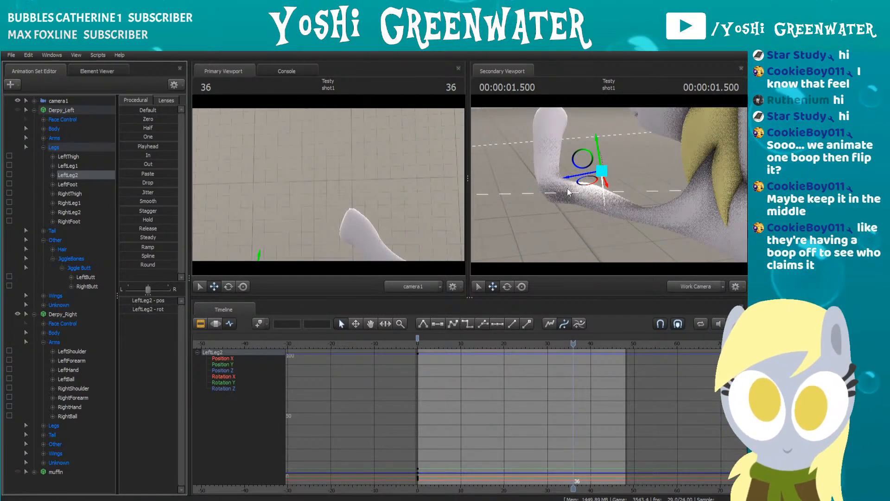
left_click(546, 178)
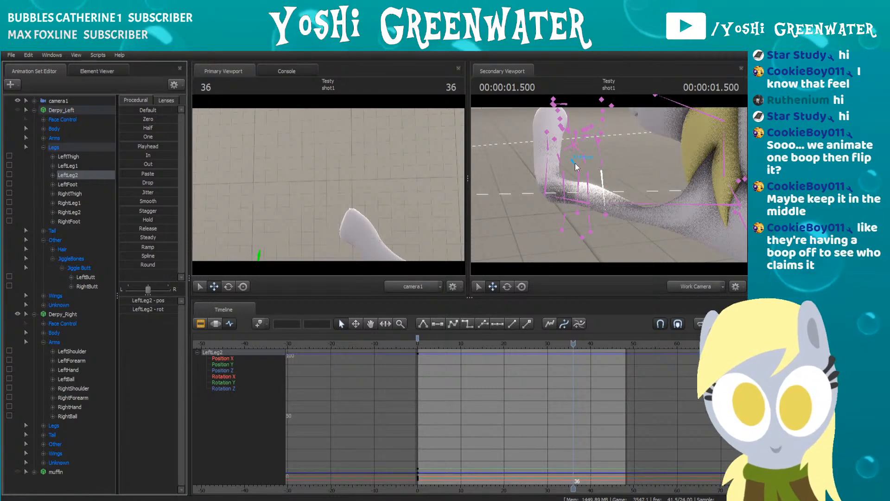
left_click(600, 147)
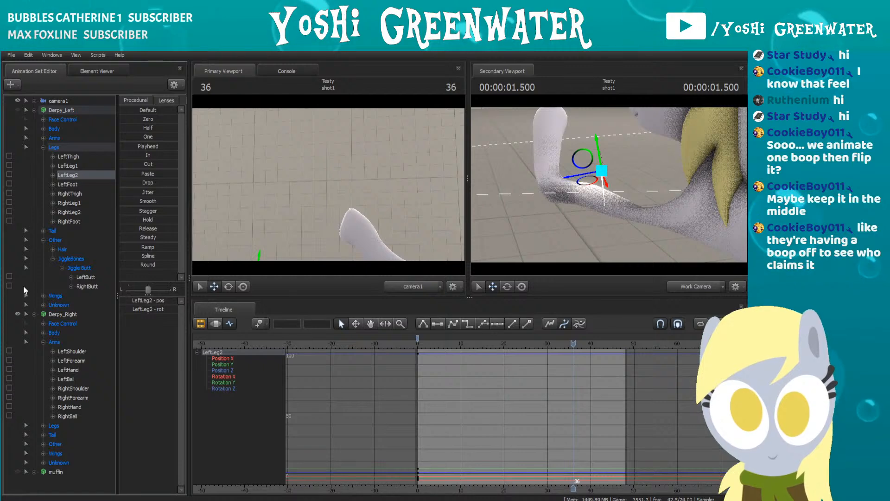
left_click(33, 110)
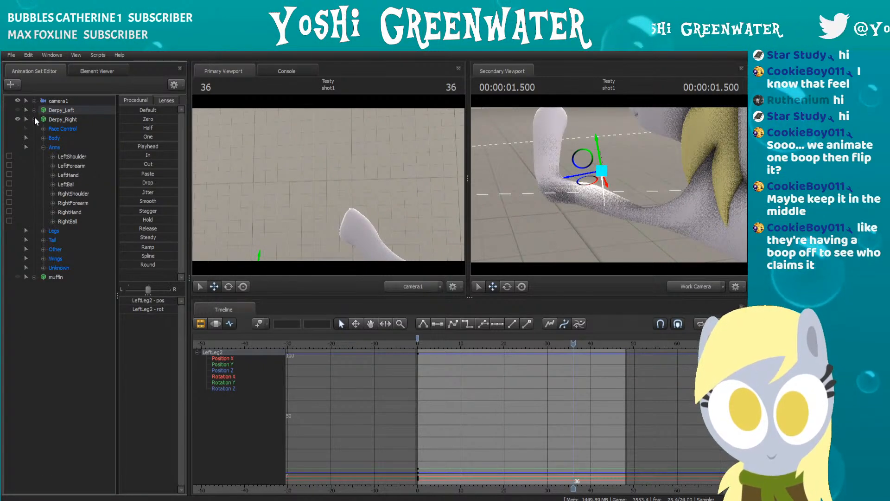
left_click(17, 110)
Step: Select Derpy_Right's LeftForearm and raise it slightly at frame 36
left_click(52, 120)
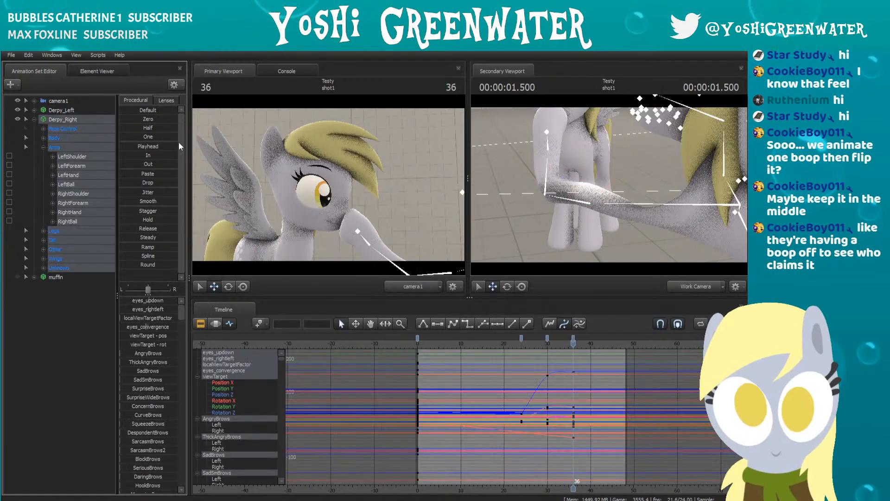
left_click(546, 173)
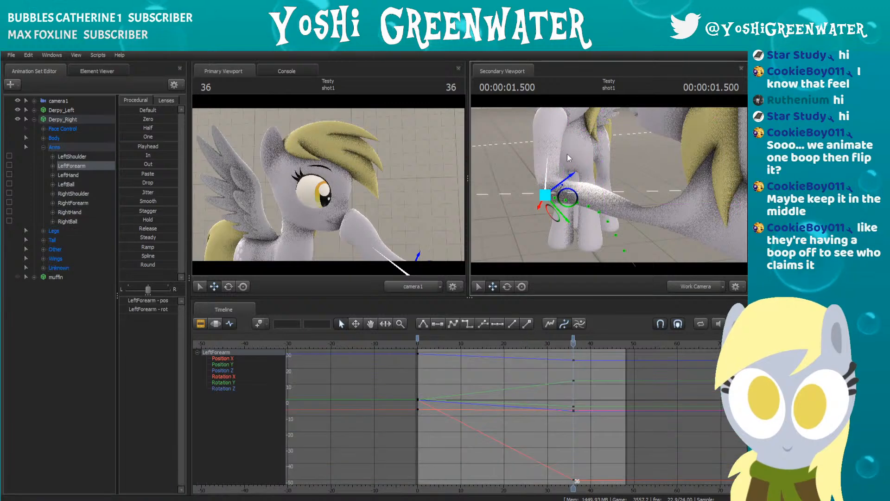
left_click_drag(549, 191, 549, 187)
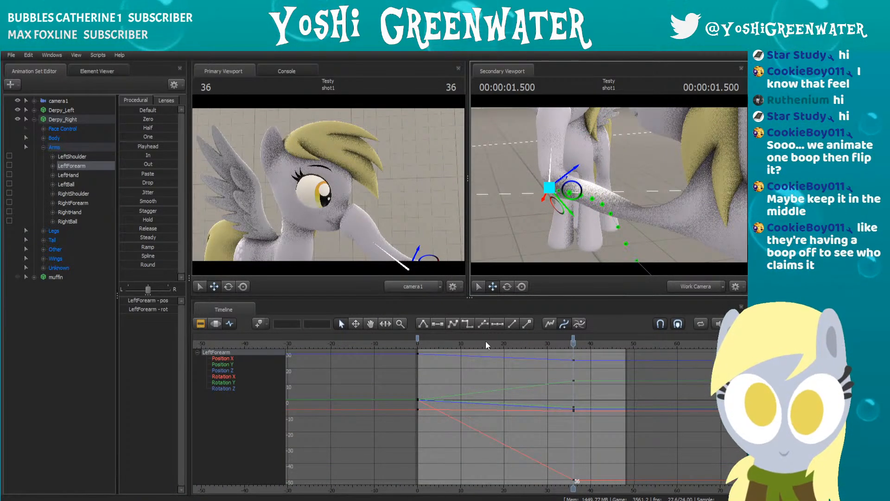
Step: Play back shot1 from its opening frames to review the boop motion
left_click(432, 345)
key("space")
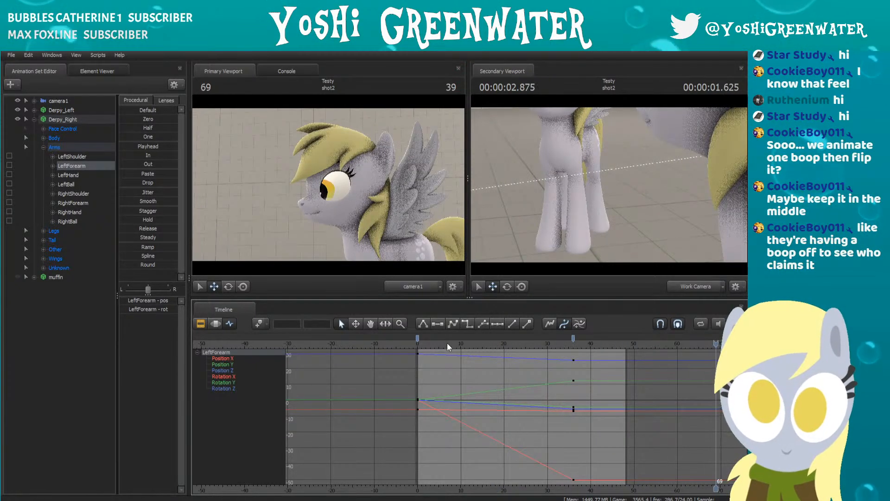
key("space")
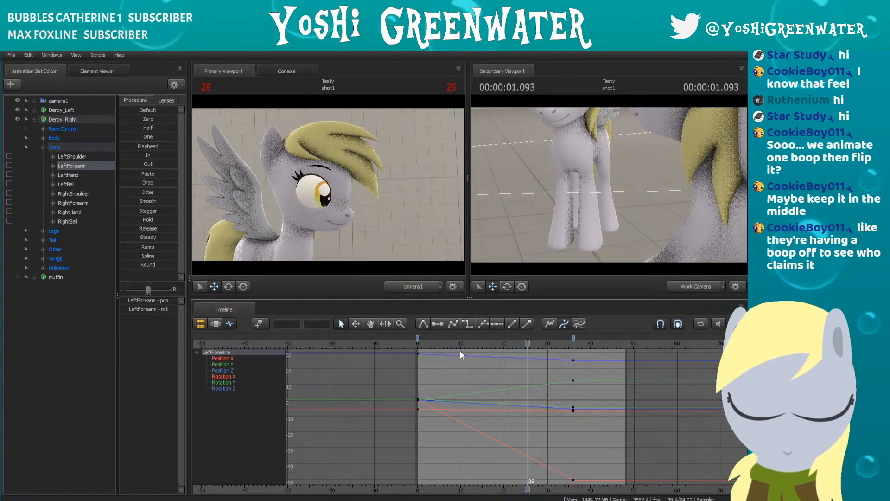
Step: Key a slight move of Derpy_Right's LeftForearm at frame 39 to adjust the foreleg while the hoof touches the muzzle
left_click_drag(478, 342, 587, 343)
key("space")
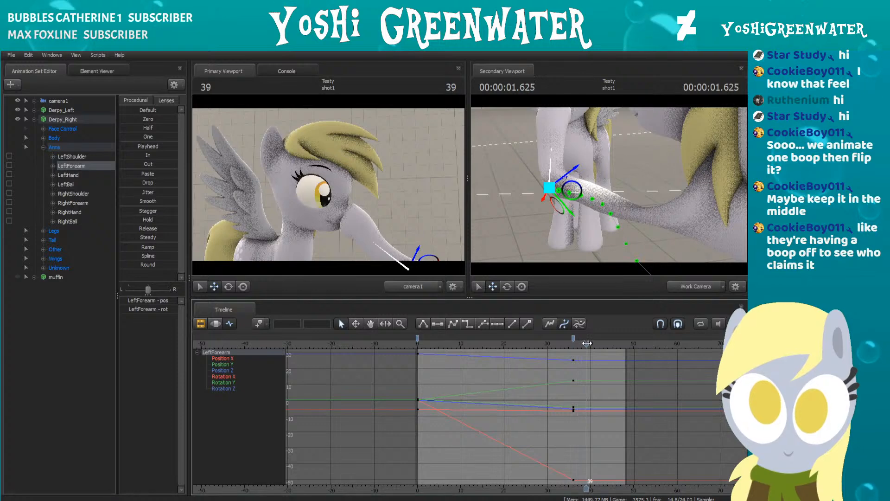
mouse_move(560, 217)
left_mouse_down()
mouse_move(578, 211)
mouse_move(557, 206)
left_mouse_up()
mouse_move(609, 186)
left_mouse_down()
mouse_move(580, 186)
mouse_move(615, 187)
left_mouse_up()
left_click_drag(621, 240, 626, 240)
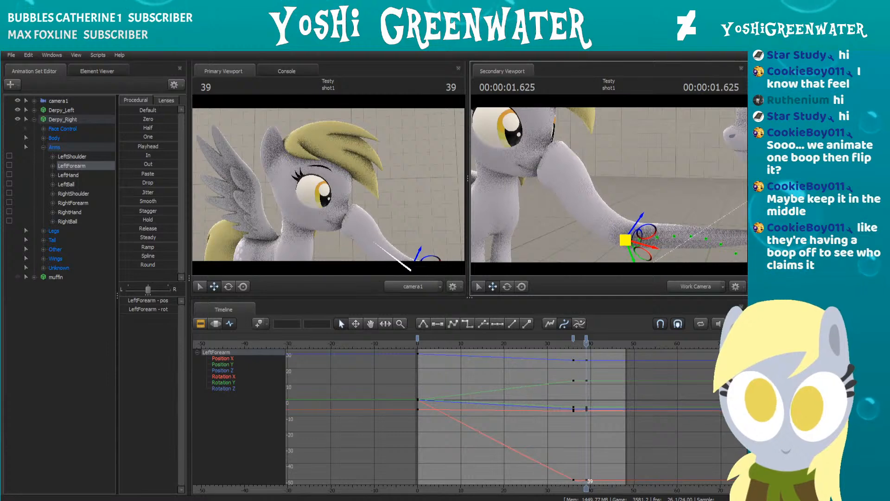
Step: Play and scrub repeatedly through the frames leading to frame 40 to examine the hoof's contact with the muzzle
left_click(553, 344)
key("space")
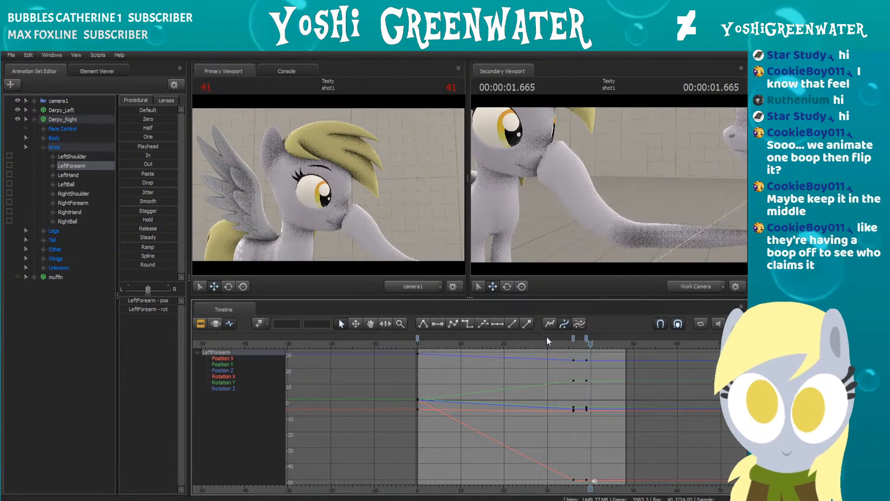
key("space")
key("space")
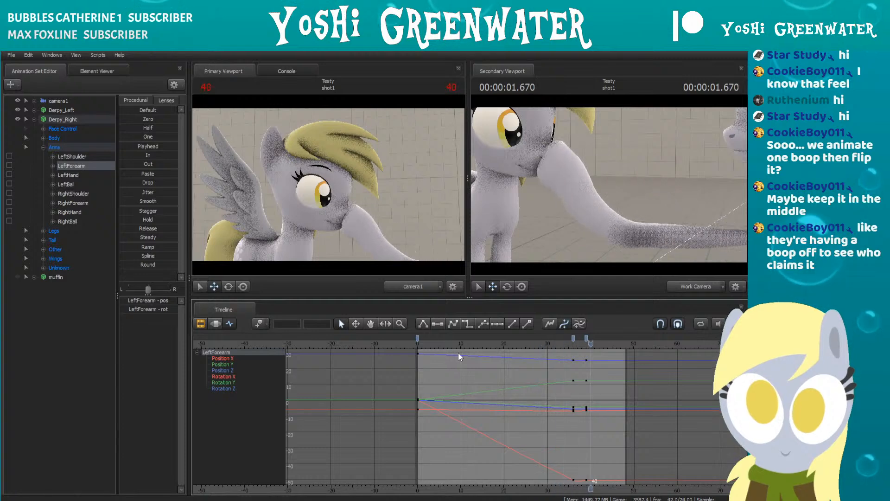
left_click(532, 343)
left_click_drag(535, 342, 552, 342)
left_click(646, 230)
key("space")
left_click_drag(557, 344, 590, 344)
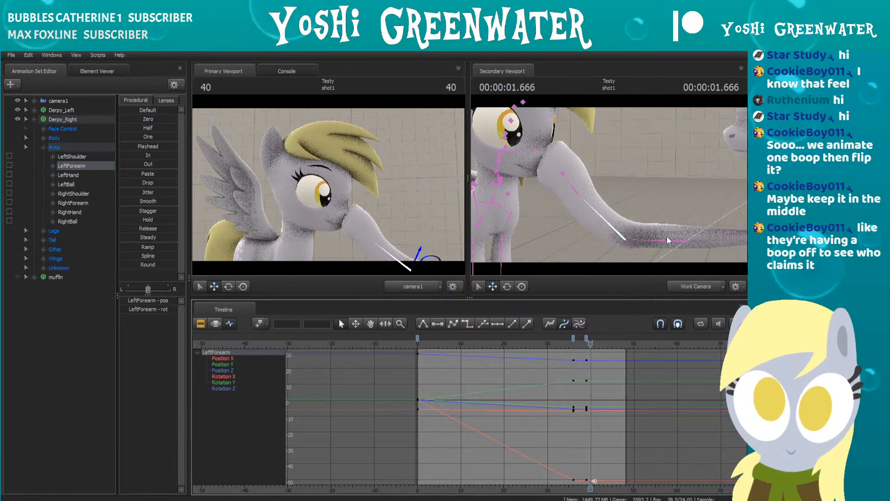
Step: Select Derpy_Right's LeftShoulder and review its motion path across shot1 with both ponies in view
left_click(667, 242, "ctrl")
left_click(510, 342)
left_click_drag(511, 342, 547, 342)
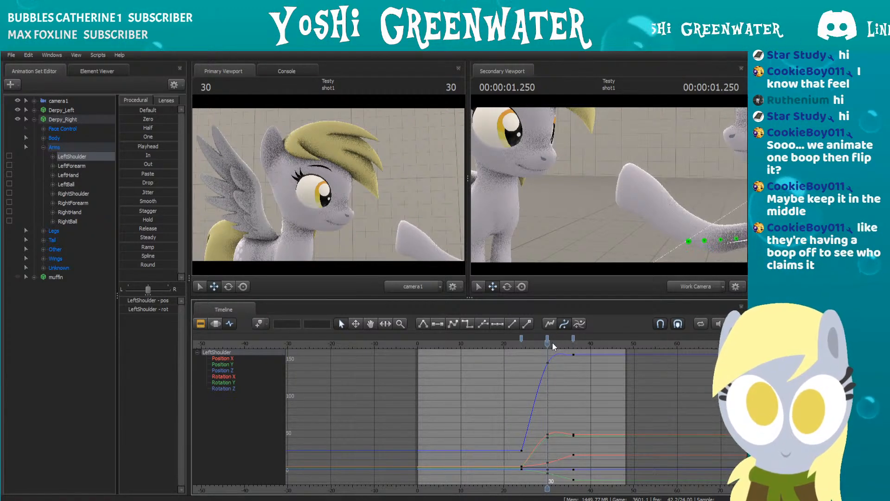
key("s")
mouse_move(661, 194)
left_mouse_down()
mouse_move(654, 190)
mouse_move(665, 198)
left_mouse_up()
left_click_drag(703, 219, 700, 218)
key("space")
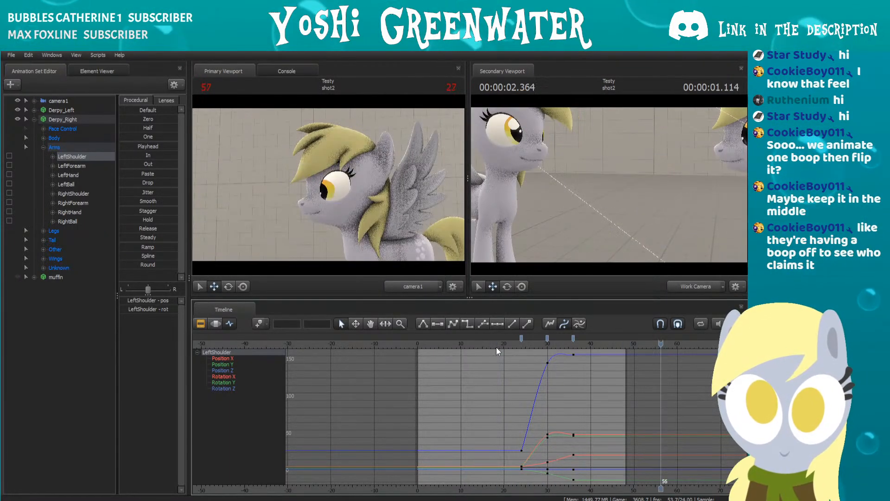
left_click(462, 347)
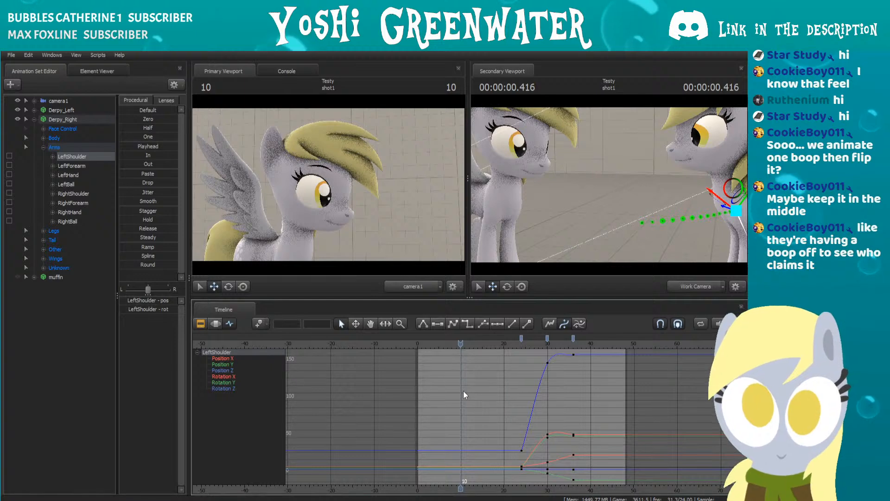
left_click_drag(460, 343, 418, 344)
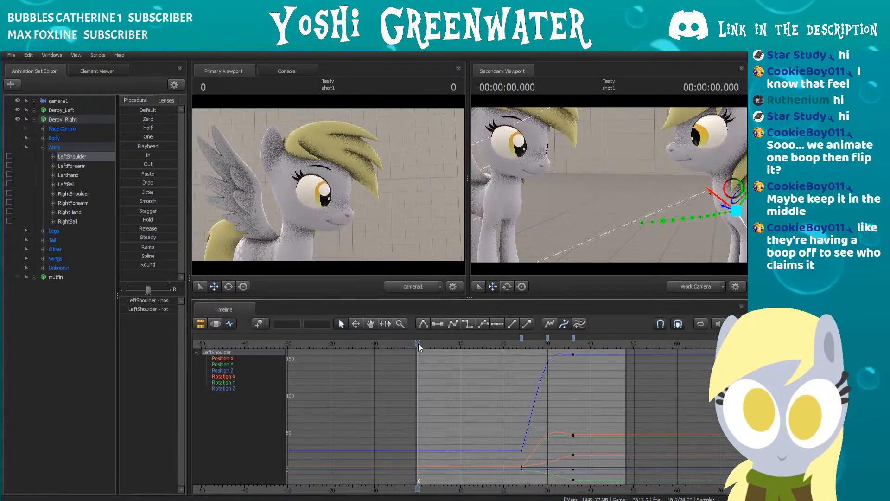
left_click_drag(506, 345, 421, 350)
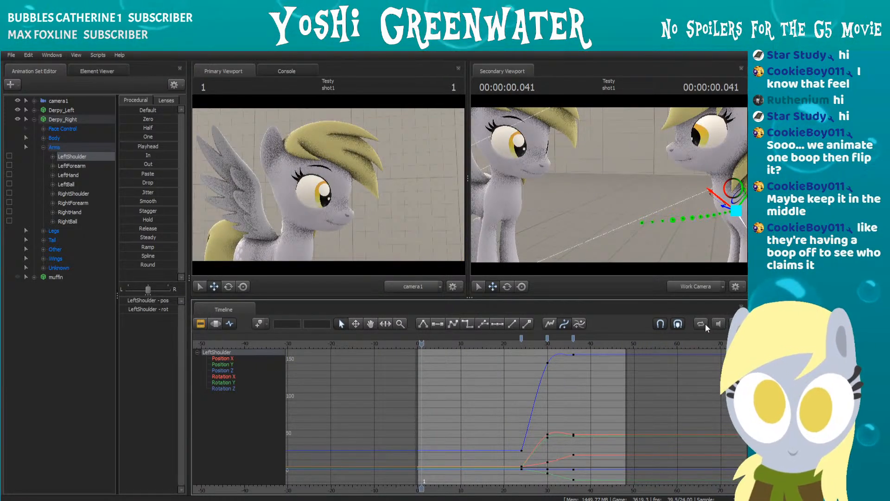
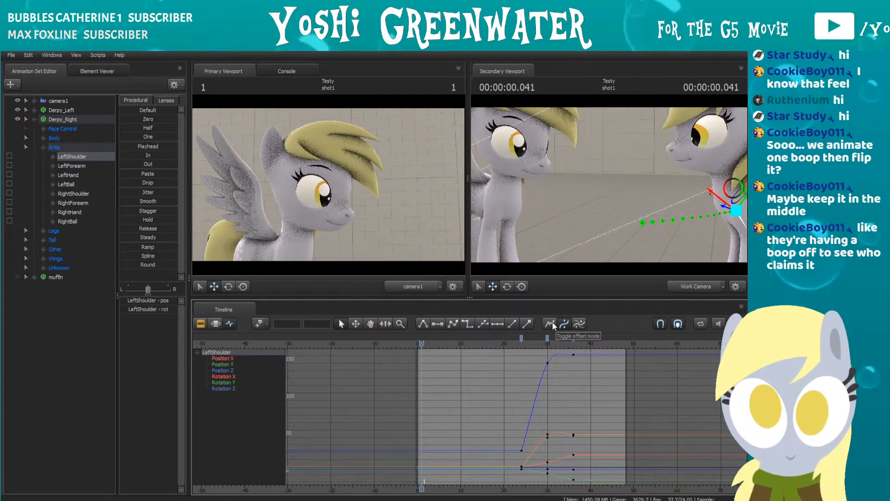
Step: Compare LeftShoulder's curves in normalized and regular display, and play back the boop again
left_click(582, 323)
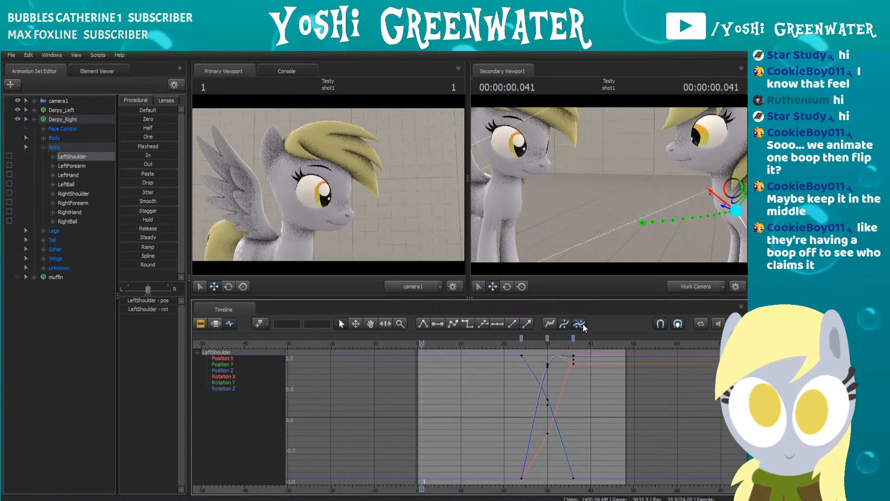
left_click(583, 324)
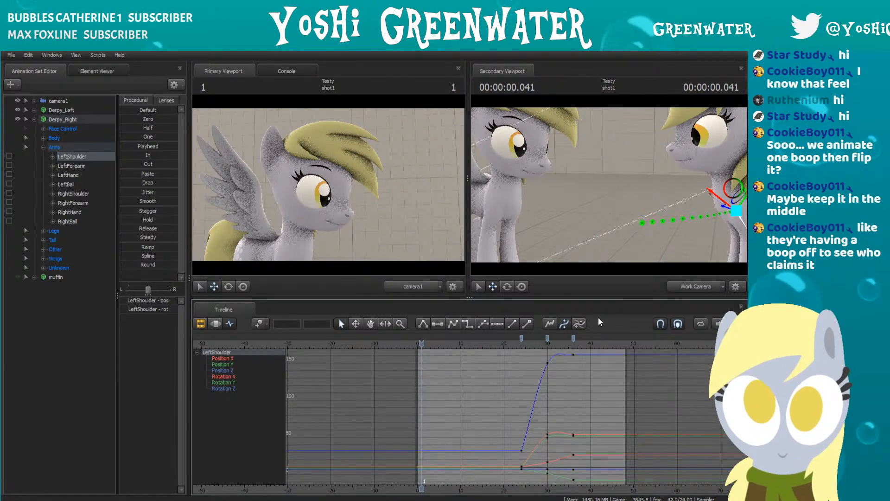
key("space")
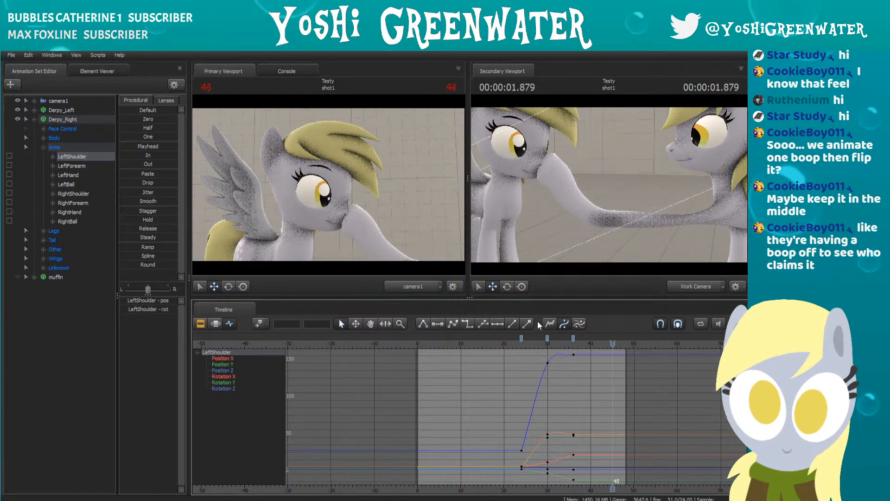
left_click(508, 345)
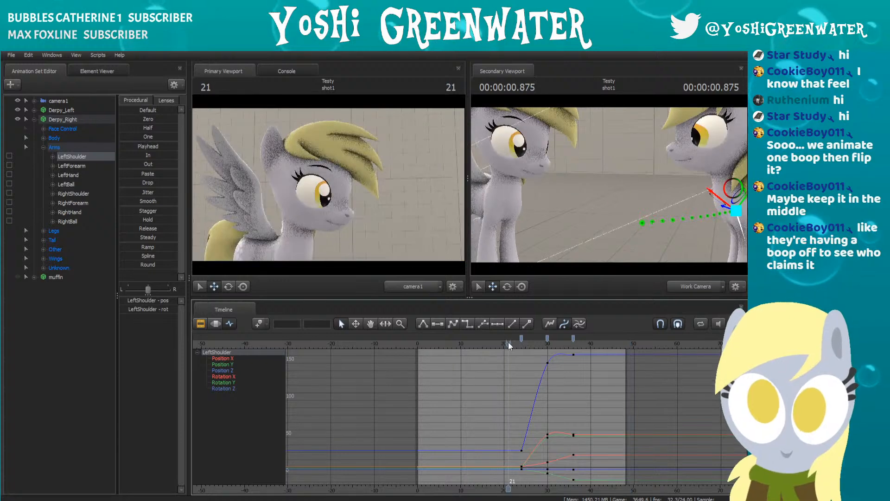
Step: Select all of Derpy_Right's Arms controls and limit the Motion Editor time selection to about frames 23 to 37
left_click_drag(602, 187, 603, 188)
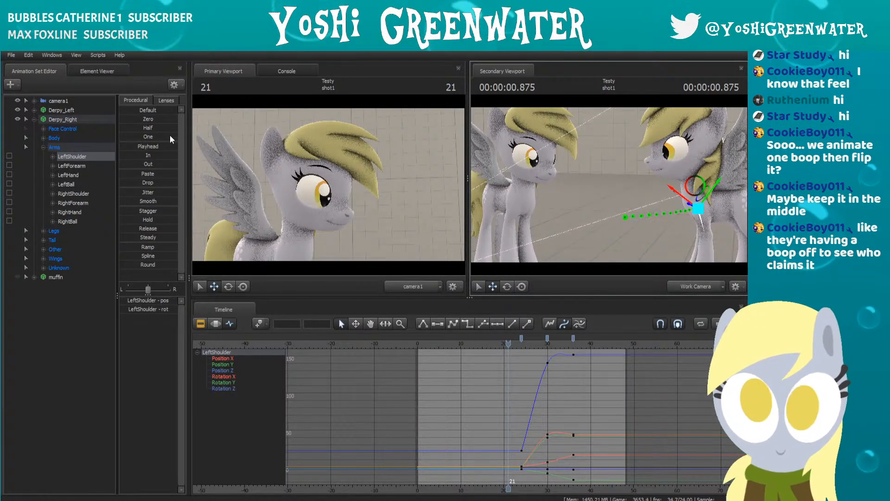
left_click(70, 223, "shift")
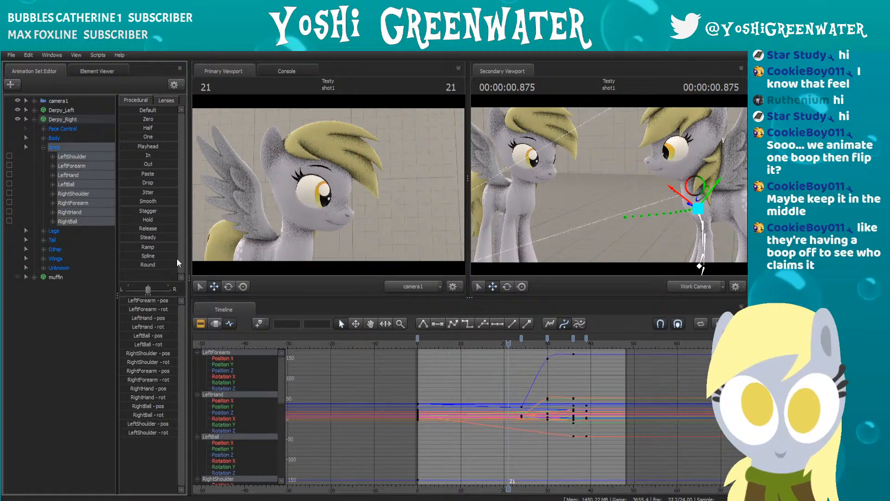
key("f")
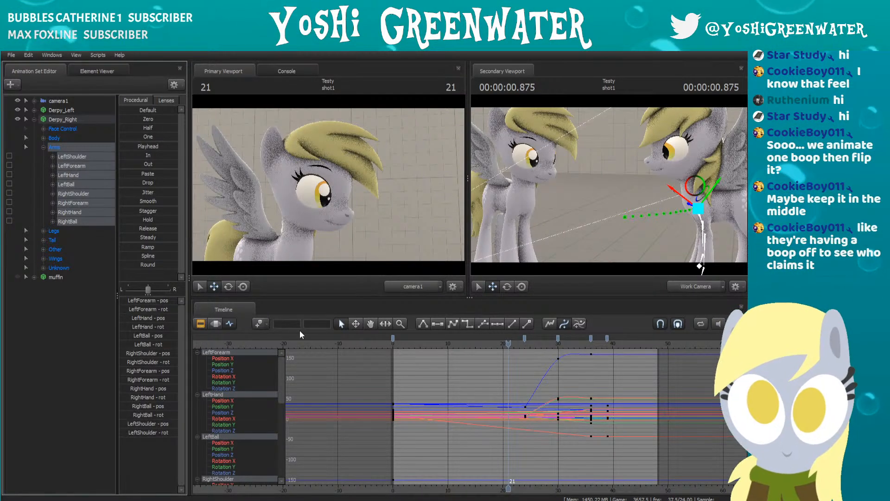
key("F4")
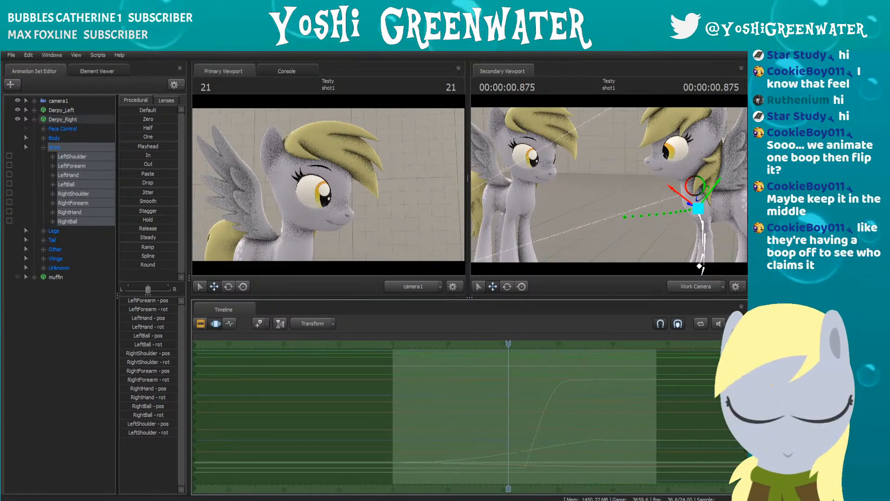
left_click_drag(745, 370, 656, 372)
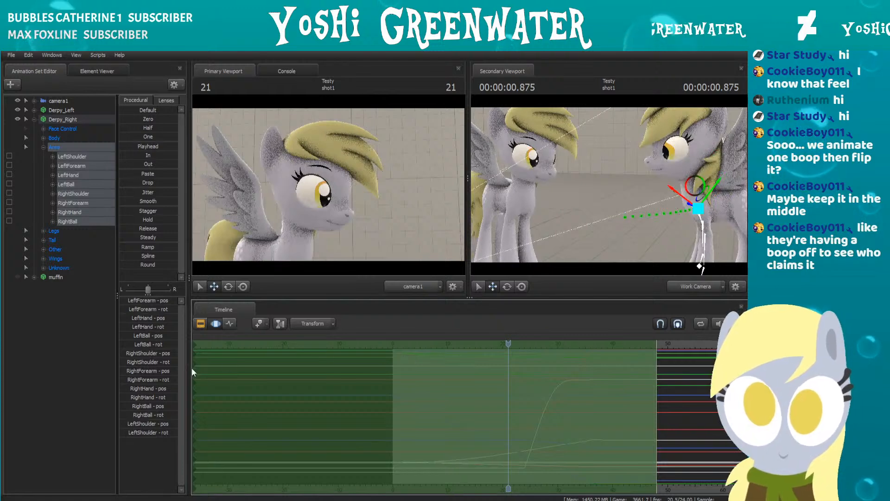
left_click_drag(193, 366, 519, 372)
left_click_drag(657, 380, 594, 381)
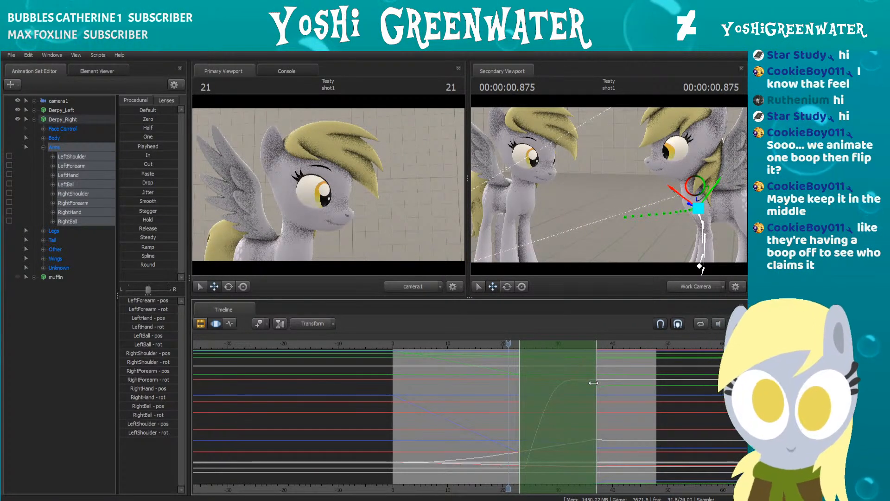
Step: Add falloff around the time selection, shift the arm motion about three frames earlier, and extend the ending falloff to about frame 43
scroll(596, 395, "up", 1)
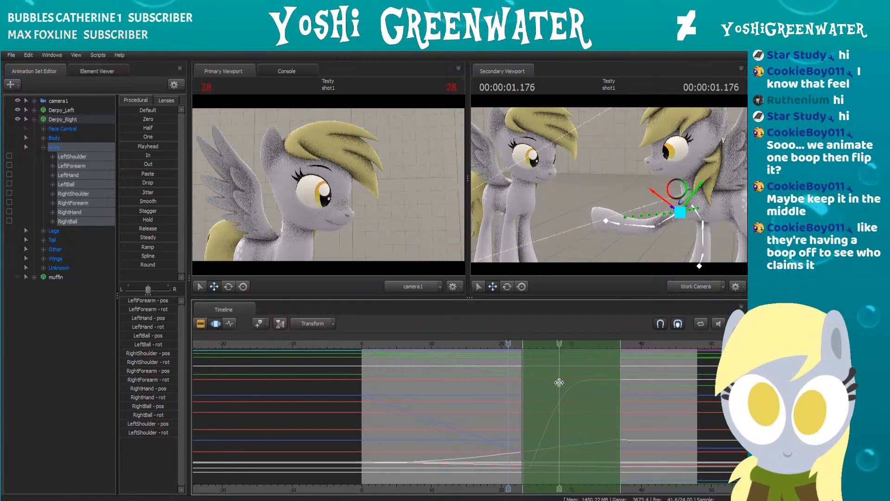
scroll(559, 382, "up", 4, "ctrl")
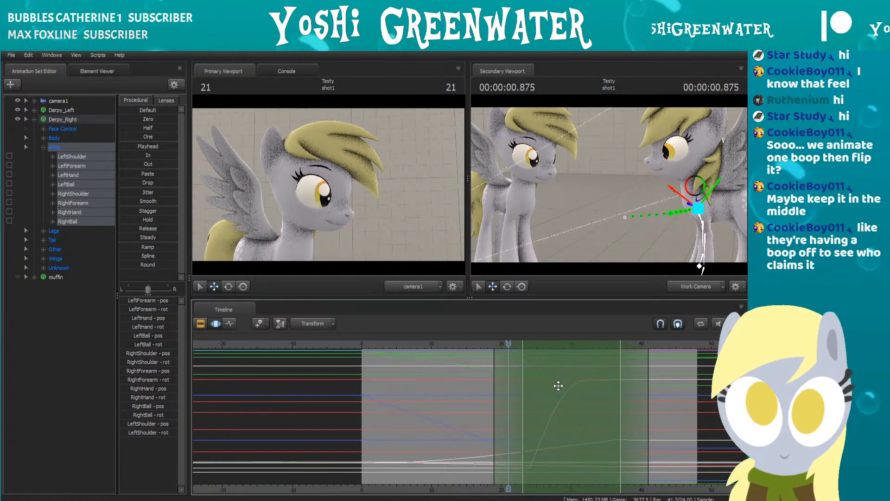
scroll(562, 389, "up", 3, "ctrl")
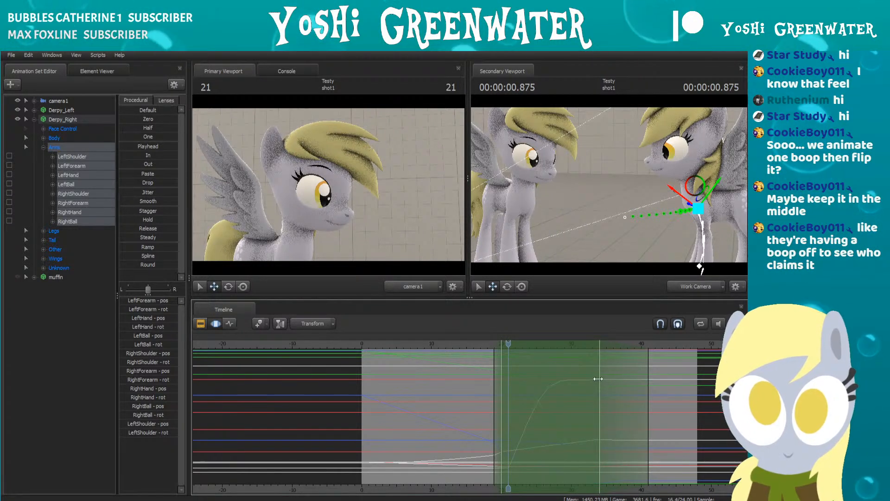
left_click_drag(596, 378, 662, 375)
left_click(459, 340)
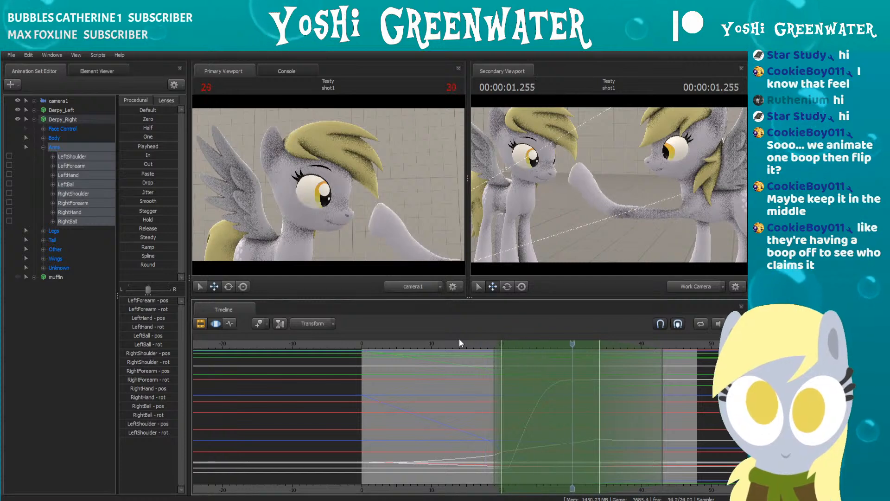
Step: End the time selection near frame 29 with falloff to about frame 34, and shift the arm motion one frame earlier
left_click_drag(601, 363, 566, 364)
left_click_drag(663, 376, 600, 376)
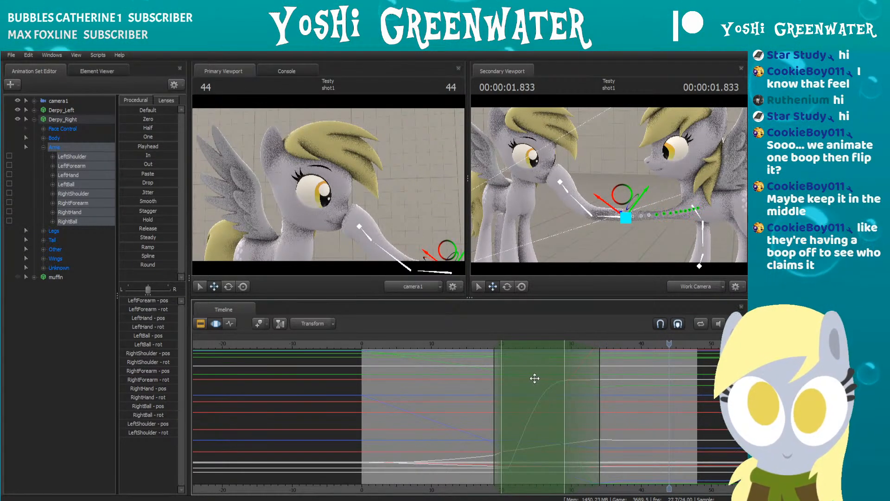
left_click_drag(535, 378, 529, 379)
key("space")
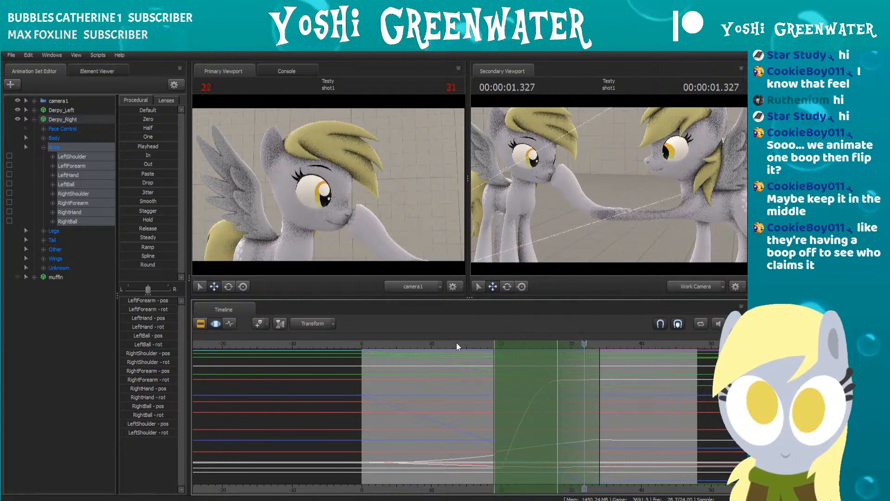
Step: Move Derpy_Right's arm motion another frame earlier and check the boop by playback and scrubbing to frame 24
left_click_drag(494, 344, 598, 364)
scroll(528, 381, "up", 2)
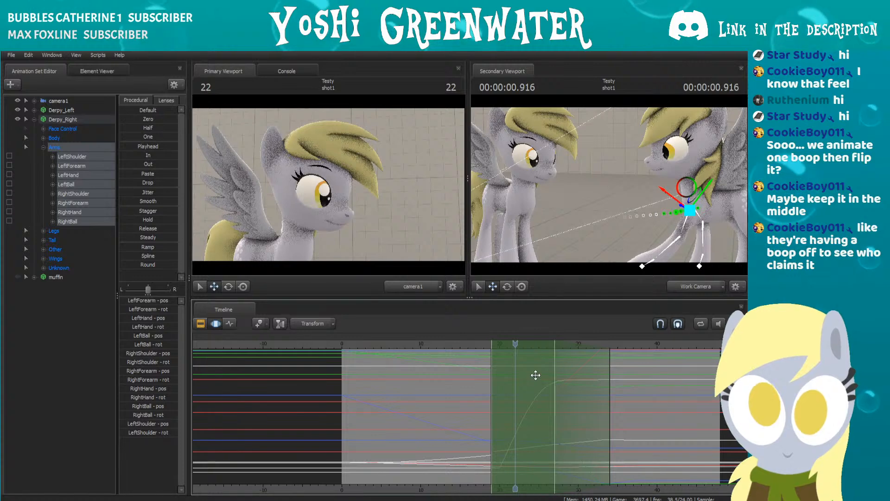
key("space")
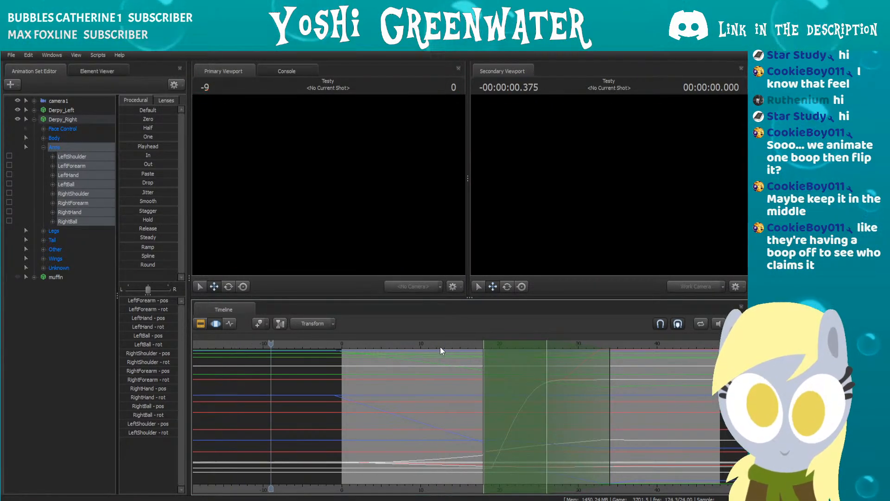
left_click_drag(459, 344, 531, 345)
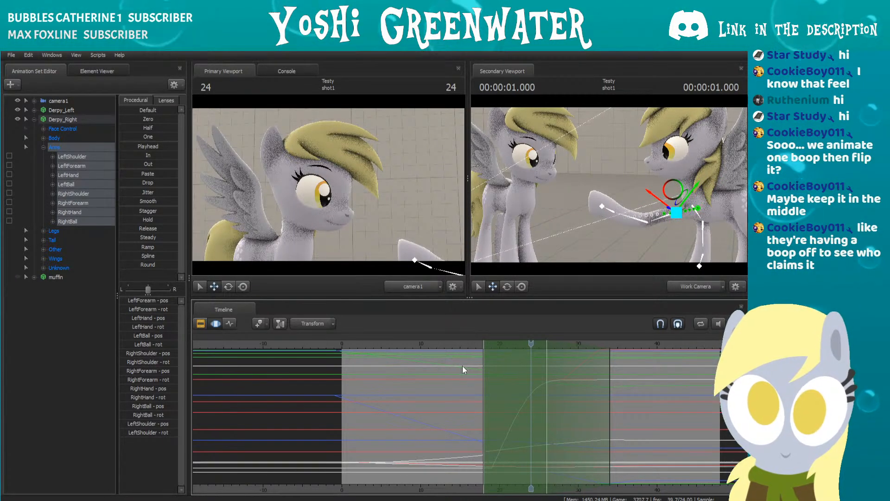
Step: Extend the time selection back over the whole timeline and play the retimed boop
scroll(566, 376, "up", 3)
scroll(566, 376, "down", 10)
left_click_drag(550, 375, 742, 375)
left_click_drag(243, 369, 193, 372)
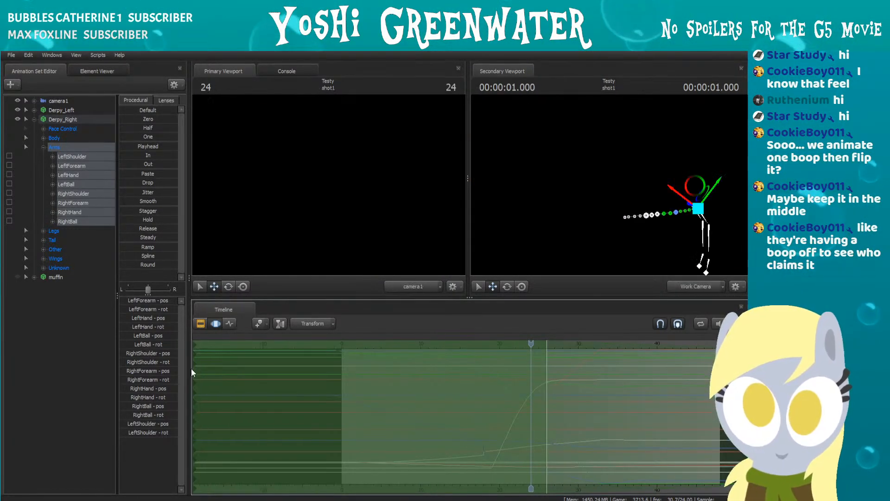
key("space")
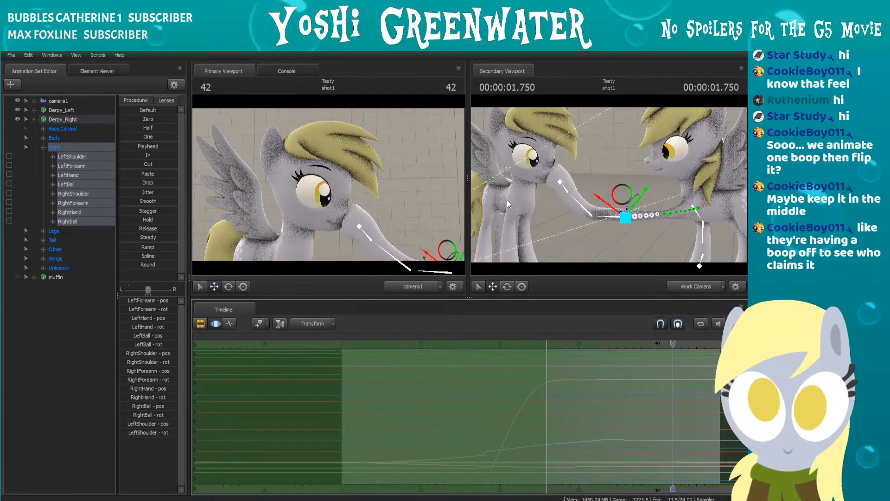
Step: Select Derpy_Left with its head closer in view, switch to the Graph Editor, and scrub shot1 to frame 30
left_click(35, 119)
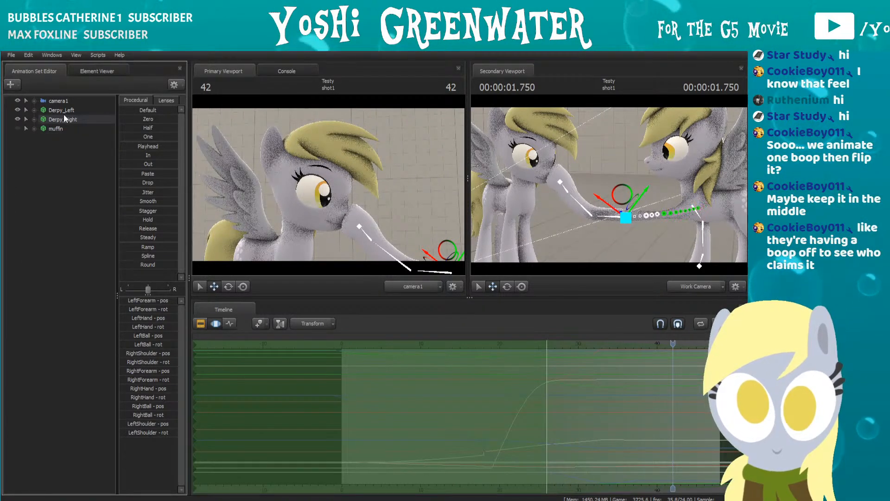
left_click(63, 111)
left_click_drag(608, 186, 598, 179)
key("w")
key("s")
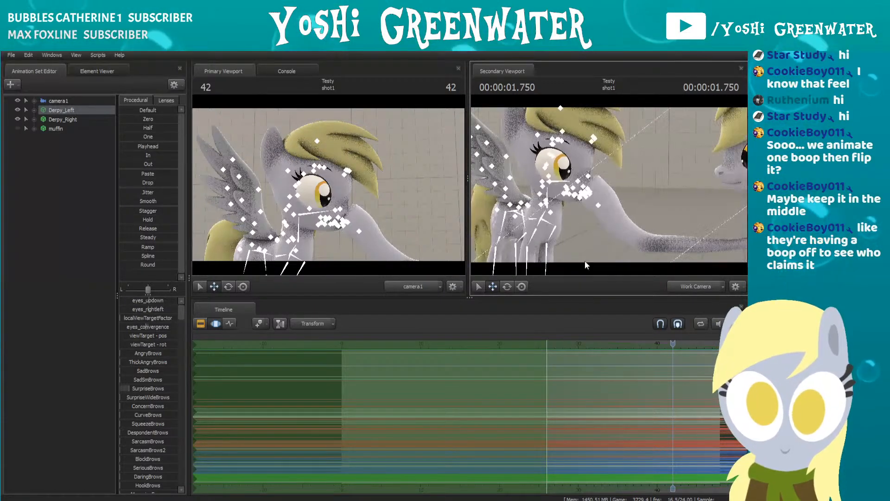
left_click(231, 324)
left_click_drag(360, 343, 467, 342)
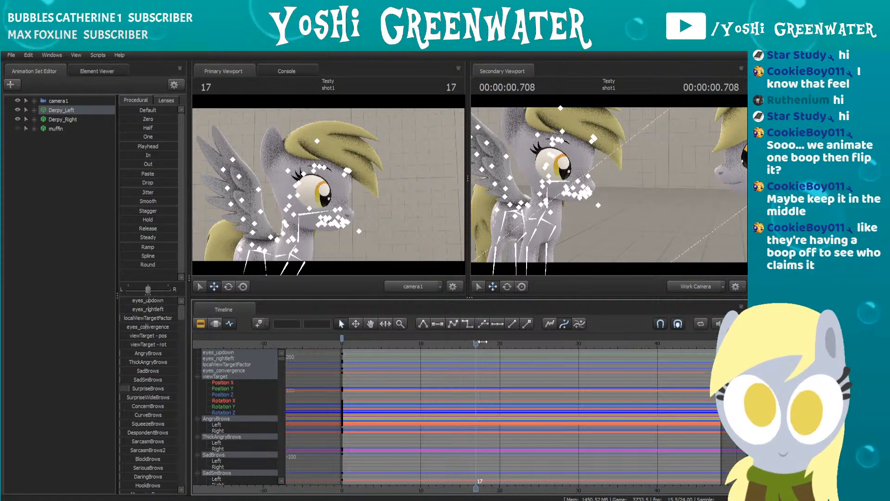
left_click_drag(529, 343, 578, 343)
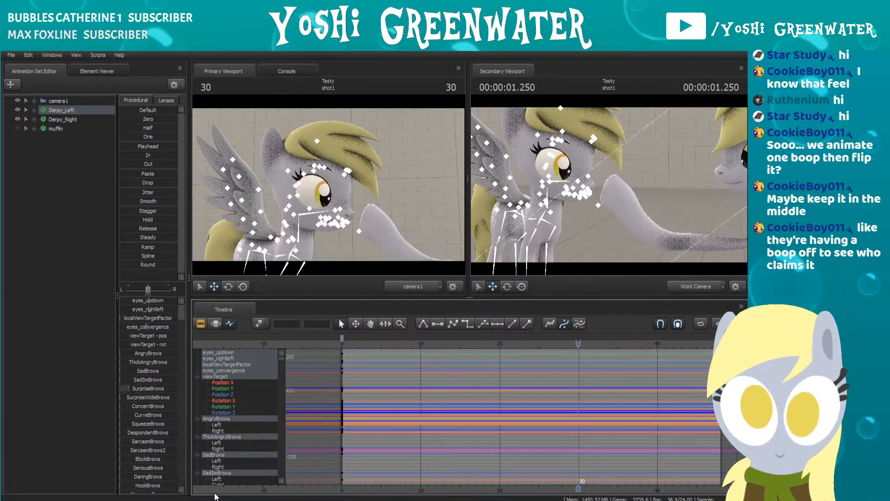
Step: Switch to Adobe Animate, scrub the SFM_SB storyboard to frame 37 to examine the boop reaction, and return to Source Filmmaker
left_click(215, 500)
left_click_drag(270, 453, 299, 453)
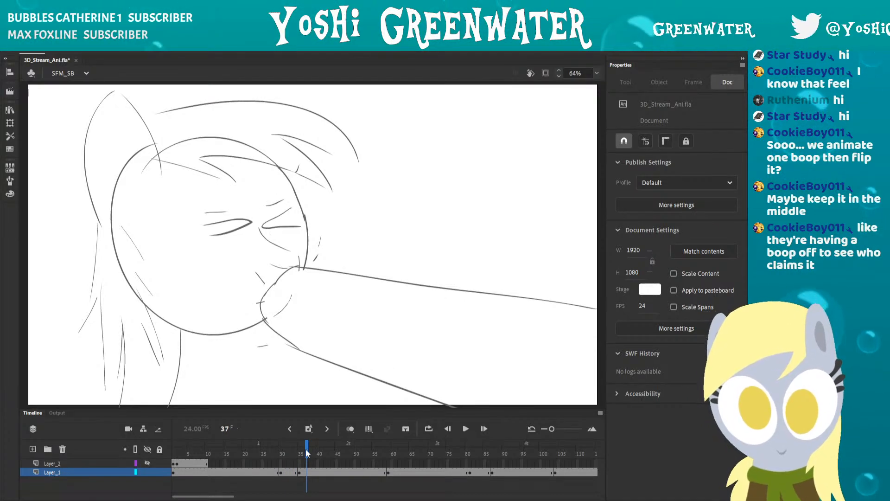
key("alt+Tab")
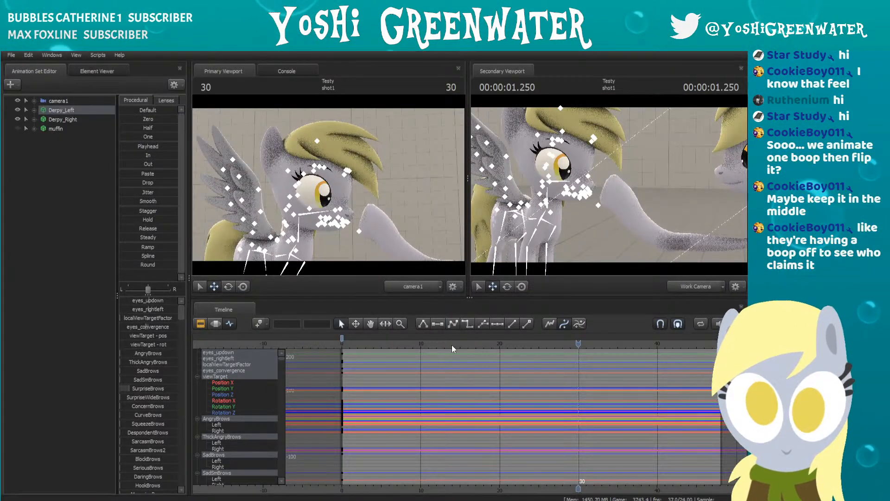
Step: Scrub, step and play through shot1 up to frame 37 to examine the hoof's approach to Derpy_Left's muzzle
left_click_drag(582, 343, 558, 340)
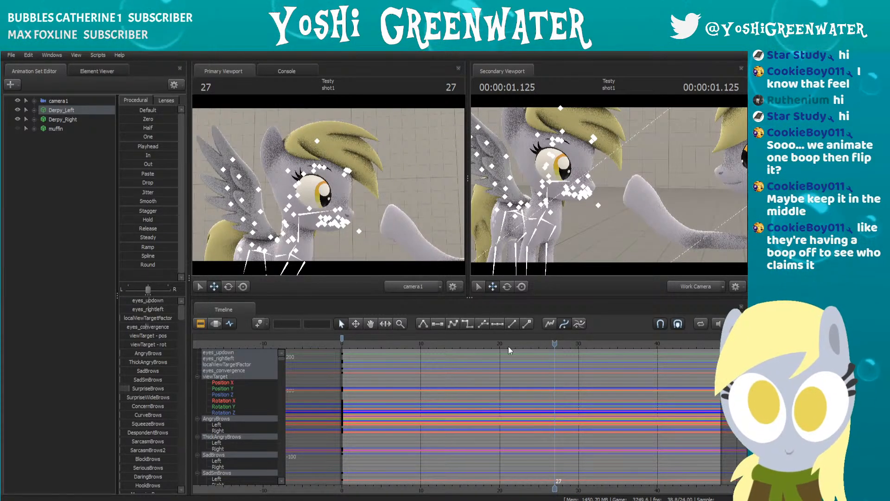
left_click(515, 344)
key("space")
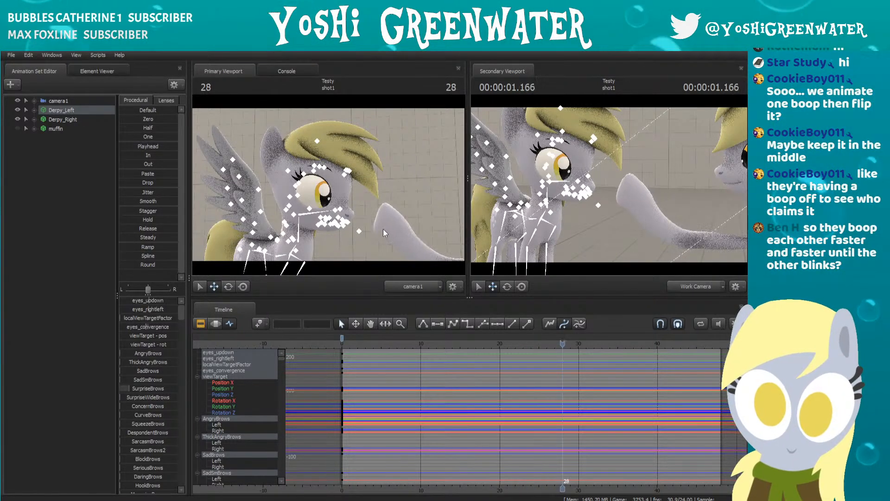
key("Left")
key("Left")
key("Left")
key("Left")
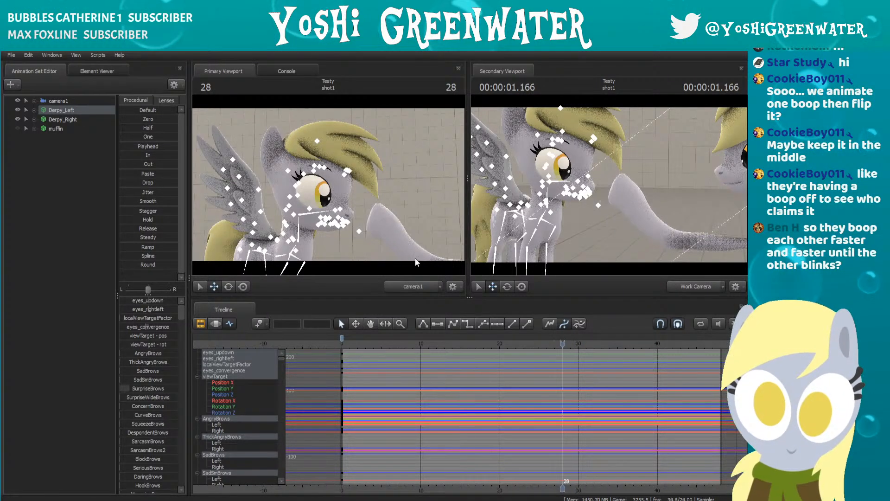
left_click_drag(514, 343, 556, 341)
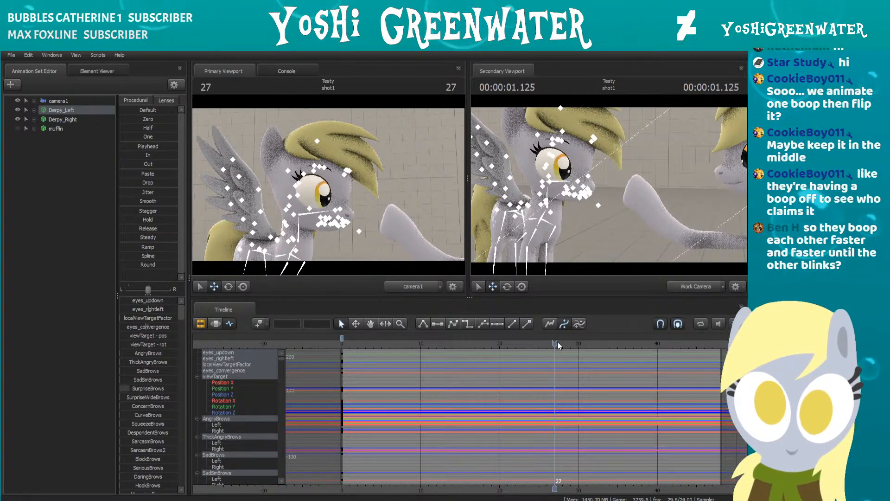
key("space")
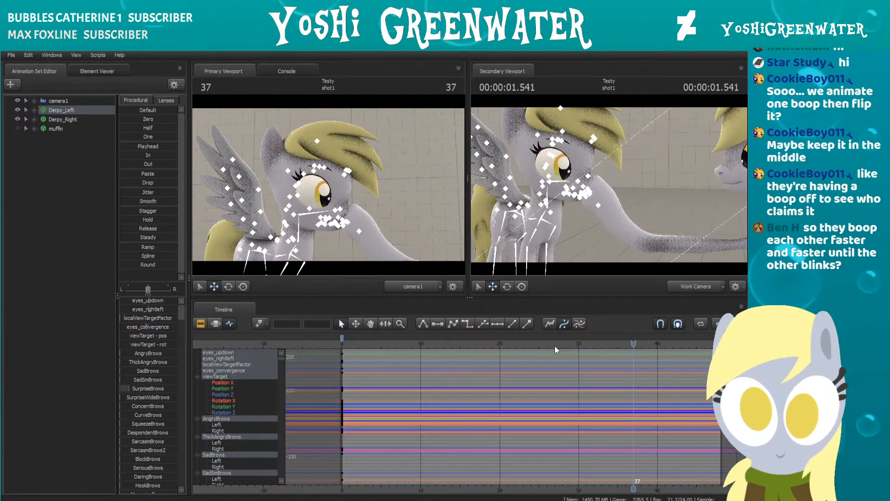
Step: Switch to Adobe Animate, play the storyboard from its first frame, save the file, and return to Source Filmmaker
key("alt+Tab")
left_click_drag(306, 453, 173, 453)
key("Return")
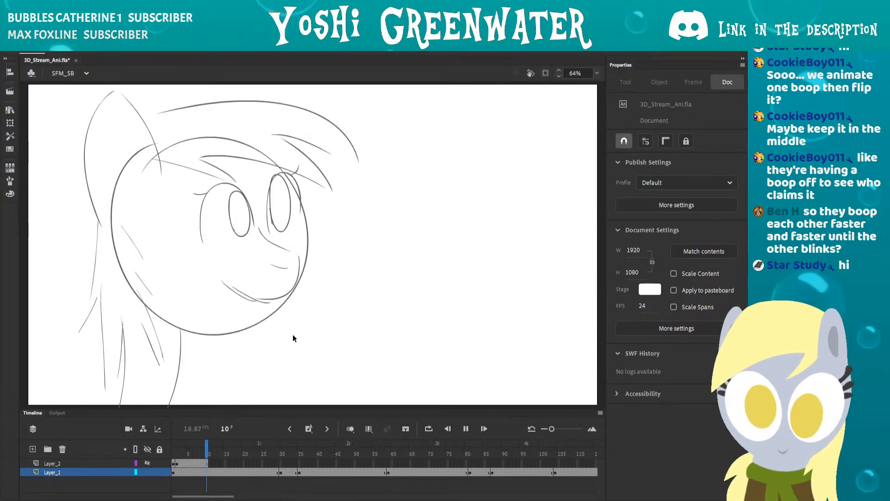
key("Return")
key("ctrl+s")
left_click(491, 499)
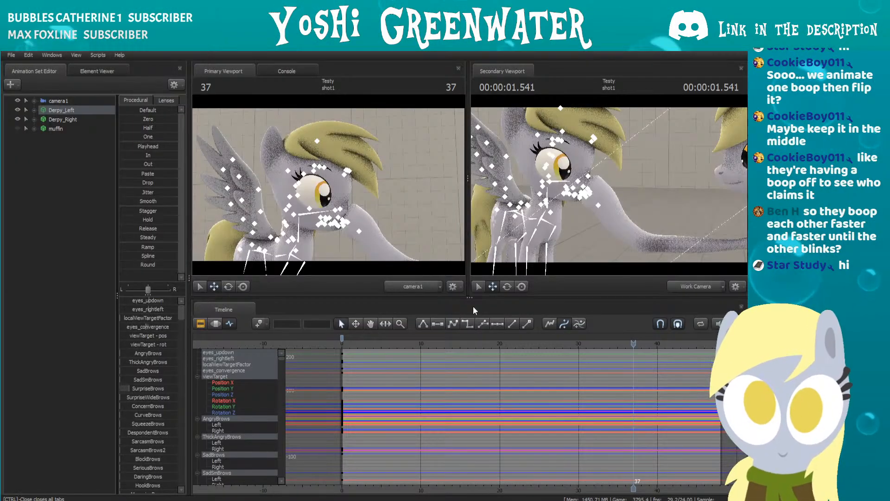
Step: Return shot1 to frame 0, expand Derpy_Left's Face Control group and select its Eyes controls
left_click_drag(486, 344, 555, 341)
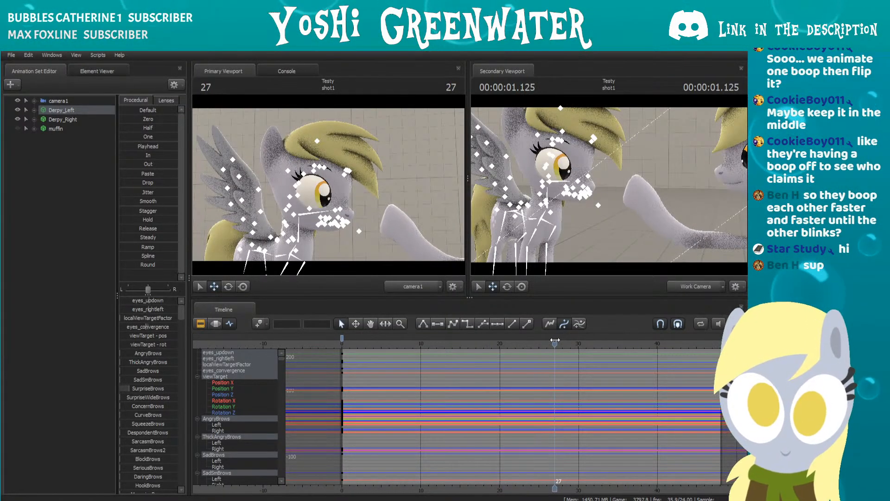
left_click(68, 121)
left_click(69, 112)
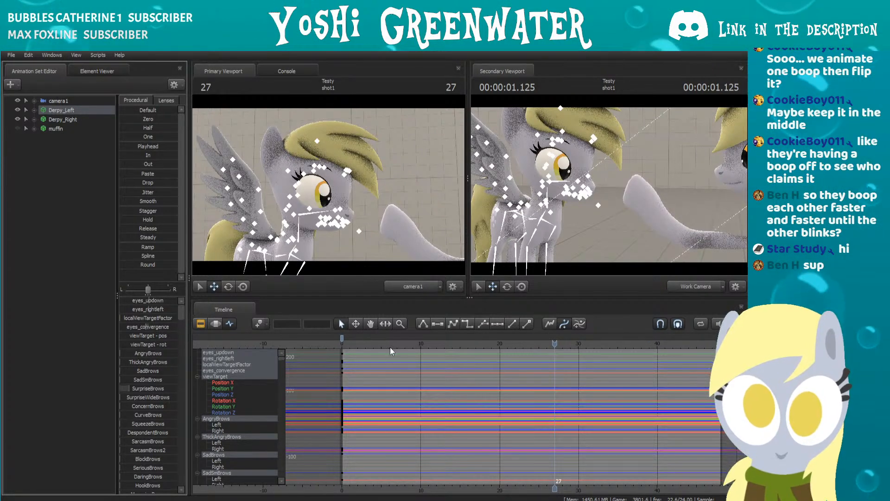
left_click(373, 343)
left_click_drag(387, 345, 351, 343)
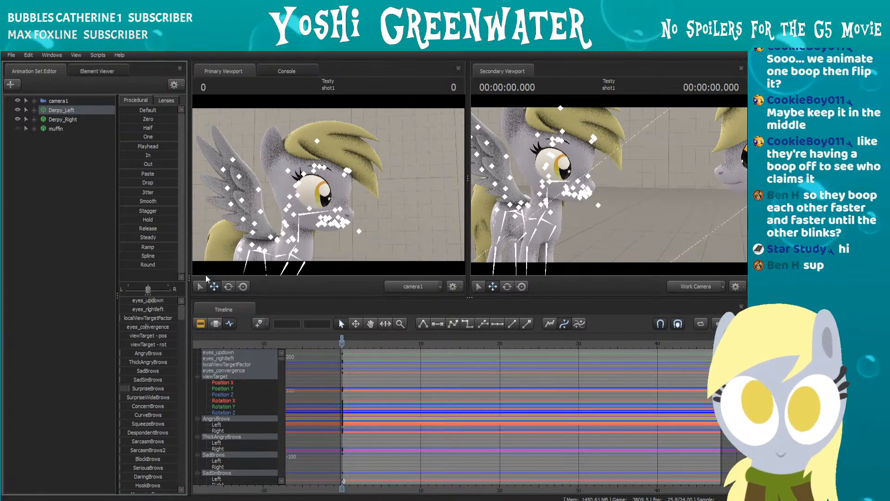
left_click(33, 110)
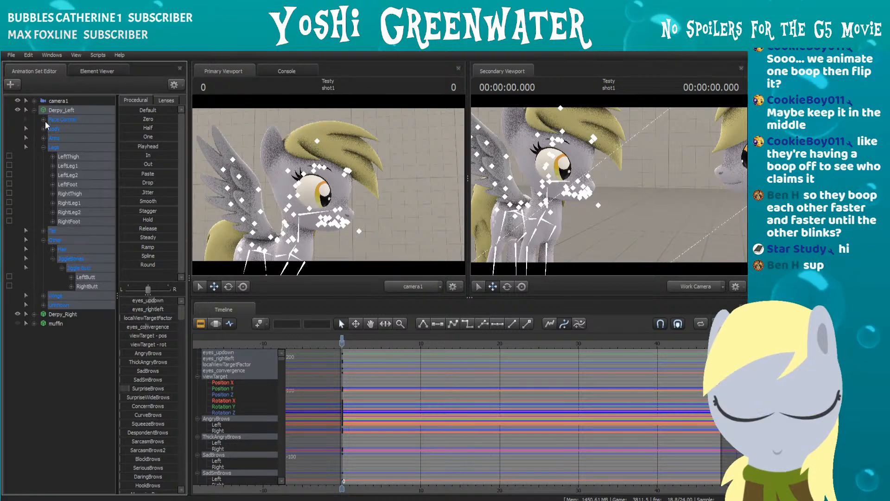
left_click(43, 119)
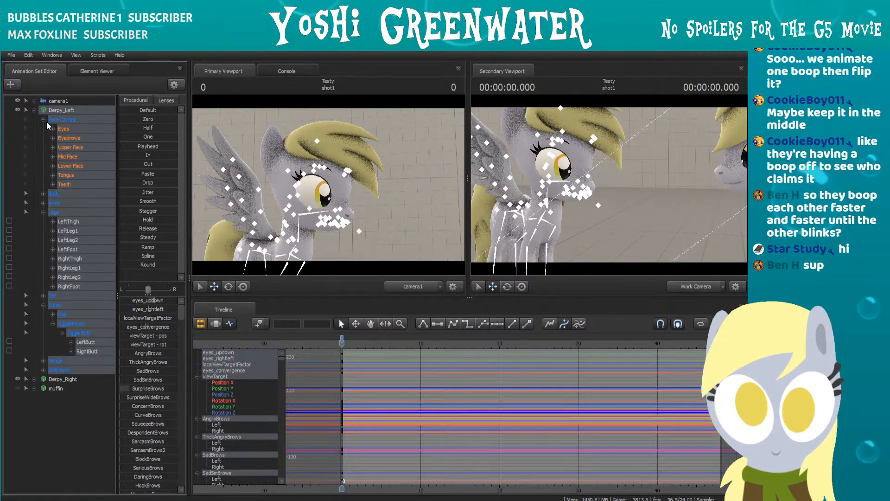
left_click(52, 128)
left_click(74, 132)
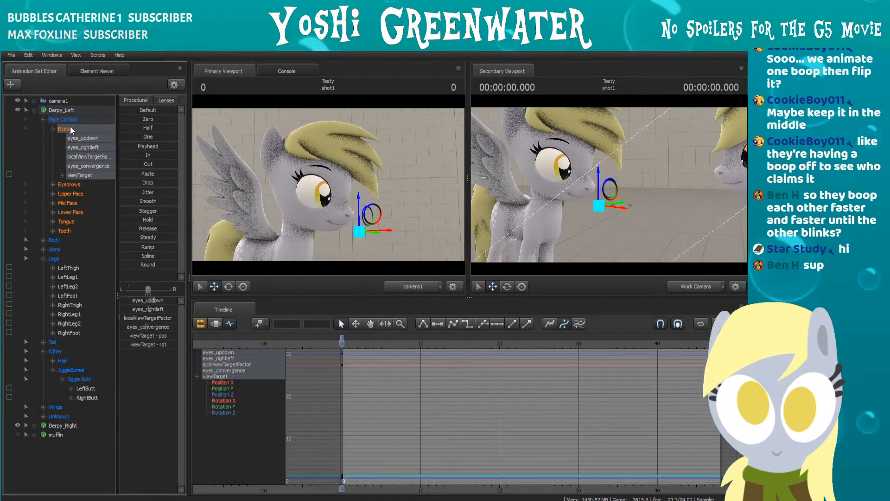
Step: Reposition Derpy_Left's viewTarget at frame 0 so it sits just in front of the muzzle at about nose height
left_click_drag(598, 182, 501, 220)
left_click_drag(603, 195, 552, 188)
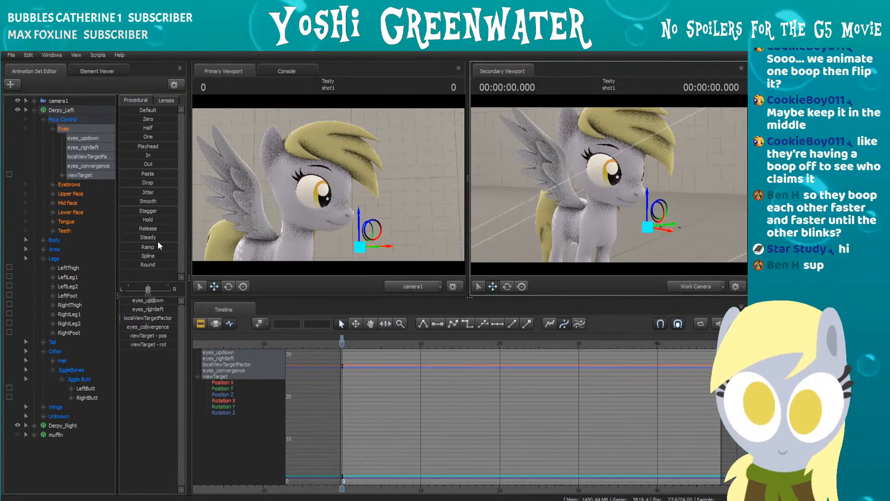
left_click_drag(153, 300, 148, 301)
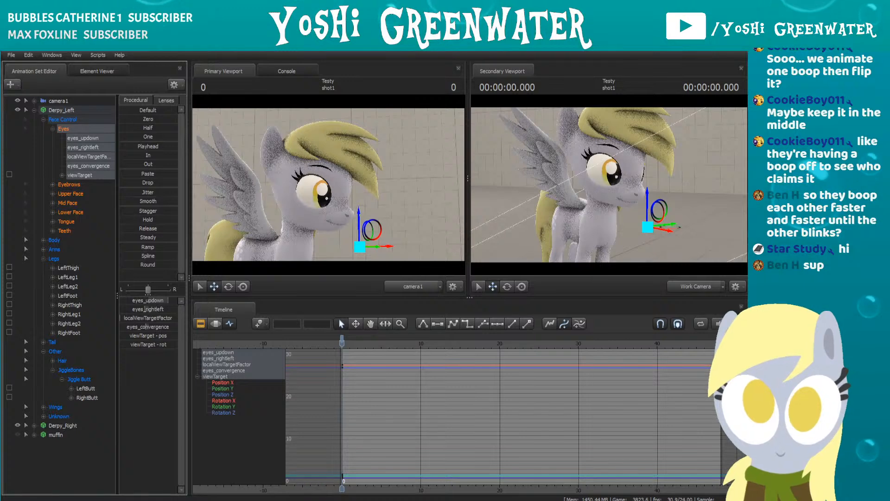
left_click_drag(665, 230, 636, 226)
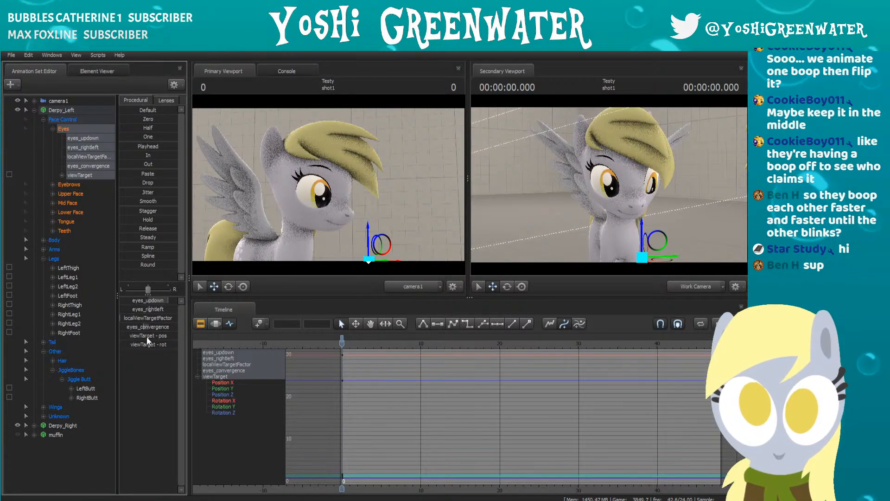
left_click(91, 171)
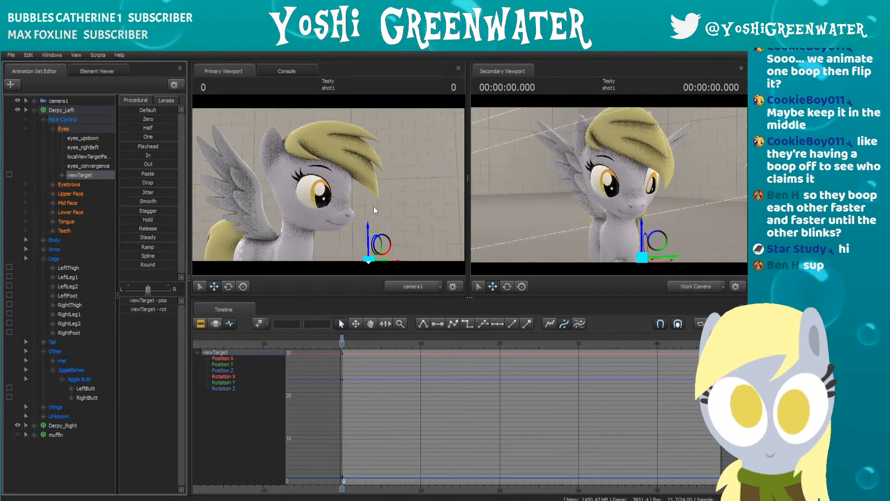
left_click_drag(645, 236, 646, 185)
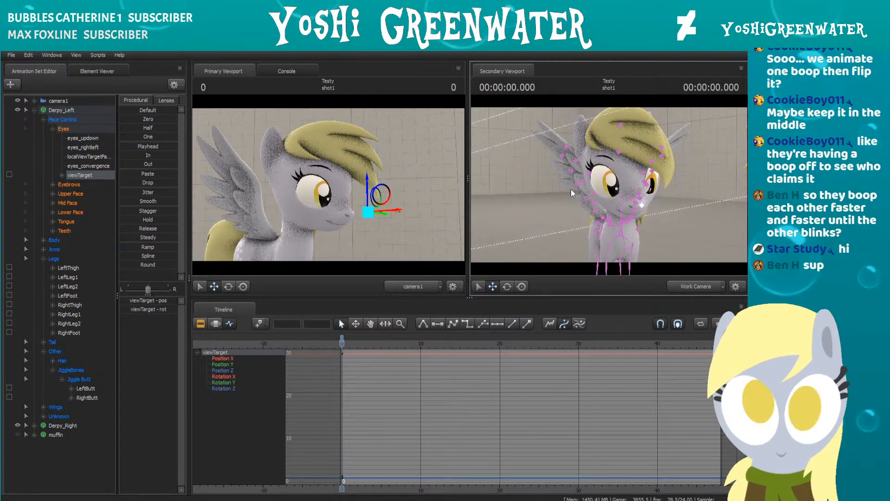
Step: Select Derpy_Left's Head bone, tilt it with the Rotate tool at frame 0, and view the pony from the side
left_click(625, 200)
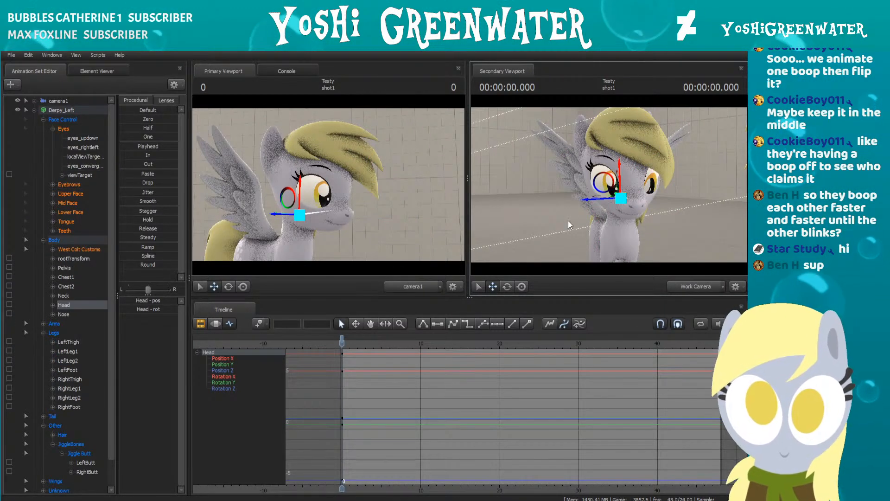
left_click(508, 286)
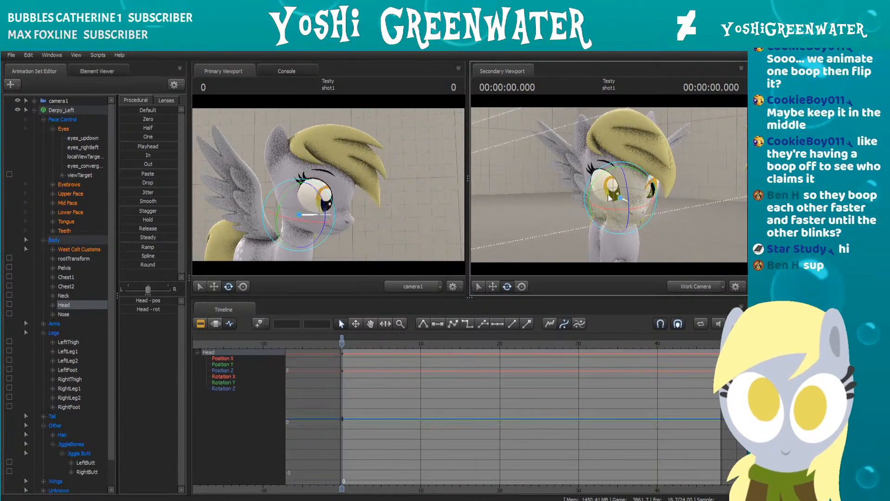
left_click(493, 287)
left_click_drag(523, 255, 623, 191)
Step: Rotate Derpy_Left's Neck bone forward at frame 0, checking the pose against the approaching hoof around frames 22 to 31
left_click(619, 222)
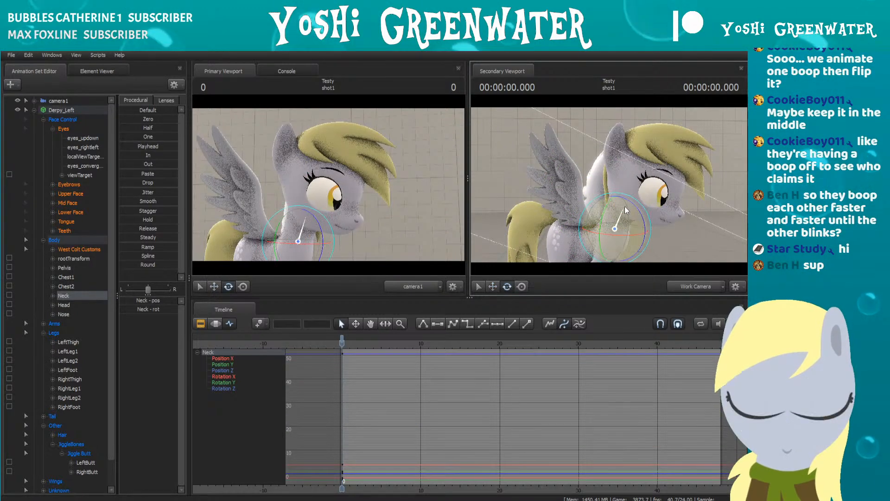
key("e")
left_click_drag(638, 206, 642, 240)
key("space")
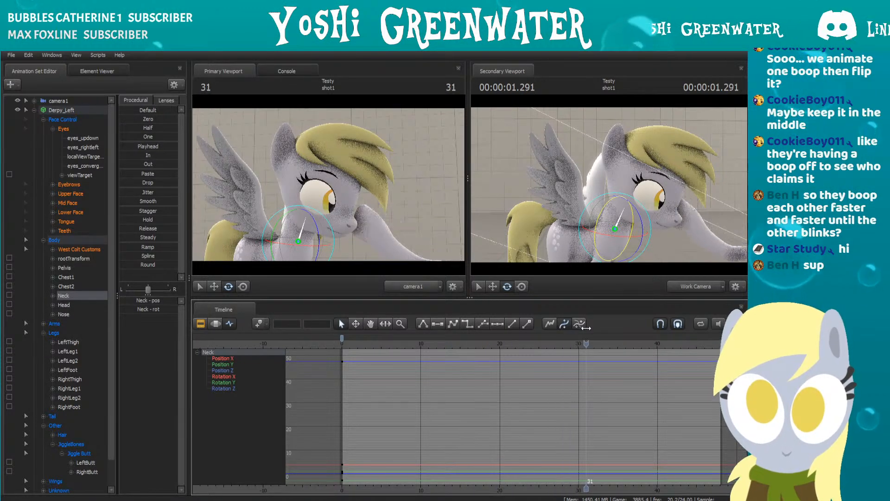
left_click_drag(504, 325, 518, 323)
left_click_drag(620, 235, 621, 236)
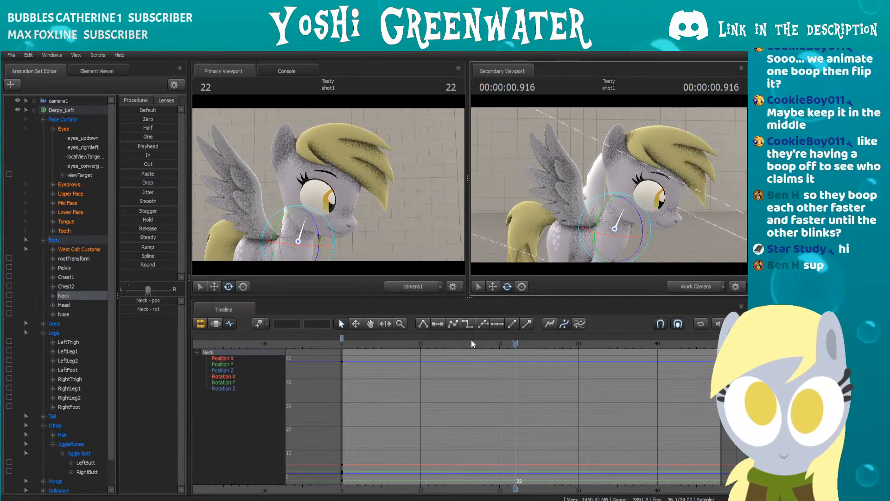
left_click_drag(562, 346, 341, 348)
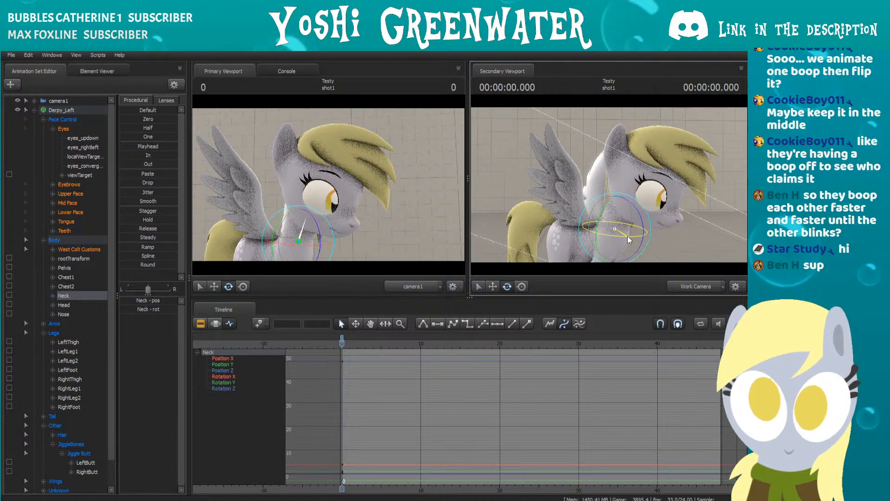
left_click_drag(627, 239, 648, 229)
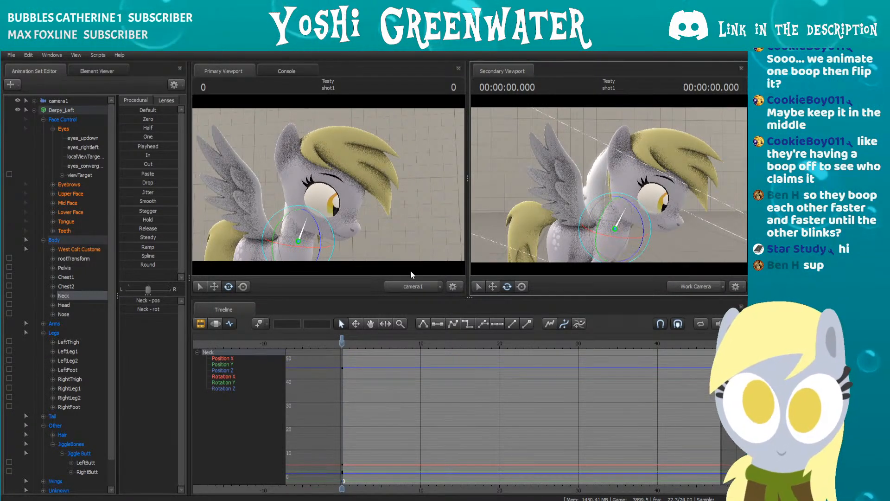
Step: Adjust Derpy_Left's eyes_updown, localViewTargetFactor and eyes_convergence values at frame 0 to direct the gaze
left_click(72, 139)
mouse_move(155, 300)
left_mouse_down()
mouse_move(166, 300)
mouse_move(129, 300)
mouse_move(166, 300)
left_mouse_up()
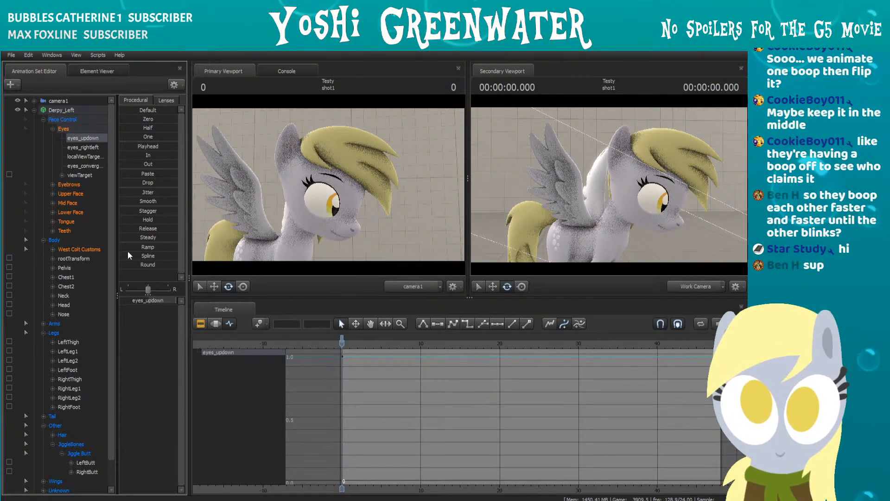
key("Down")
key("Down")
left_click_drag(130, 303, 166, 303)
mouse_move(177, 300)
left_mouse_down()
mouse_move(155, 300)
mouse_move(177, 300)
left_mouse_up()
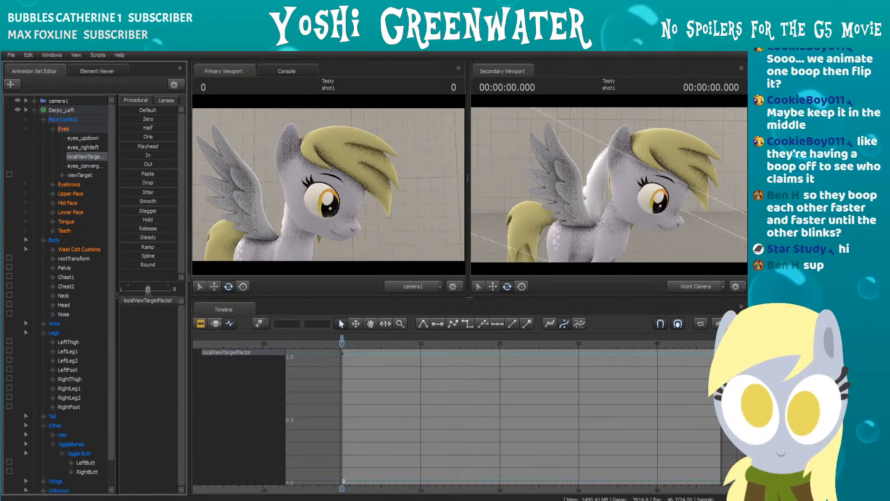
left_click(90, 140)
mouse_move(163, 301)
left_mouse_down()
mouse_move(135, 301)
mouse_move(162, 300)
mouse_move(146, 300)
left_mouse_up()
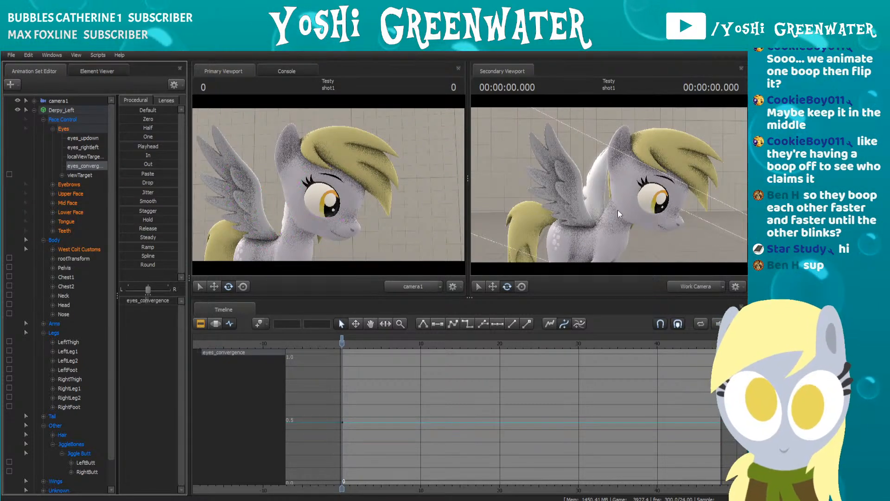
Step: Refine the angle of Derpy_Left's Head bone at frame 0
left_click(636, 206)
key("t")
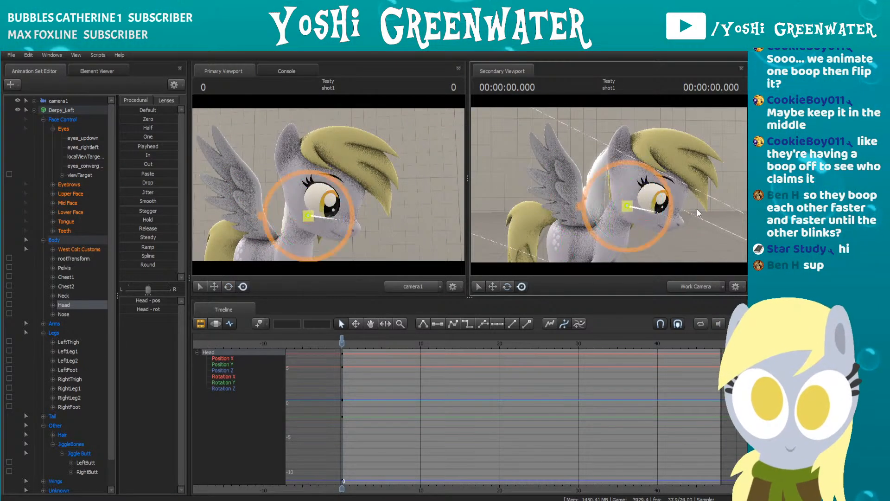
left_click_drag(658, 212, 652, 201)
key("e")
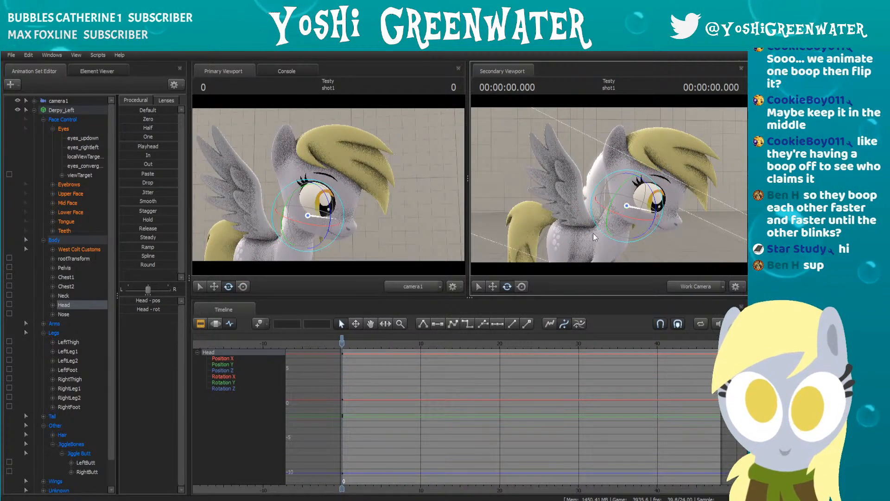
Step: Shift Derpy_Left's Neck bone slightly back and rotate it to raise the head at frame 0, then deselect its curves
left_click(619, 218)
left_click_drag(604, 211, 612, 227)
left_click(495, 287)
left_click(507, 286)
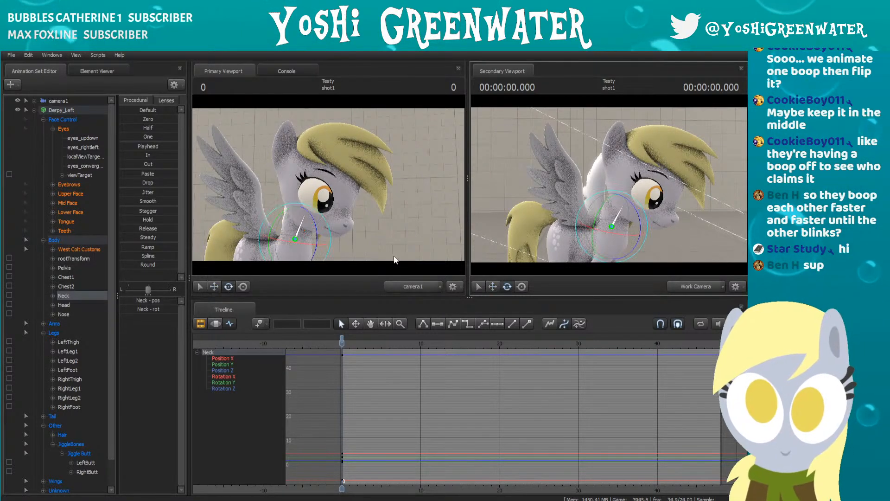
left_click_drag(619, 221, 630, 230)
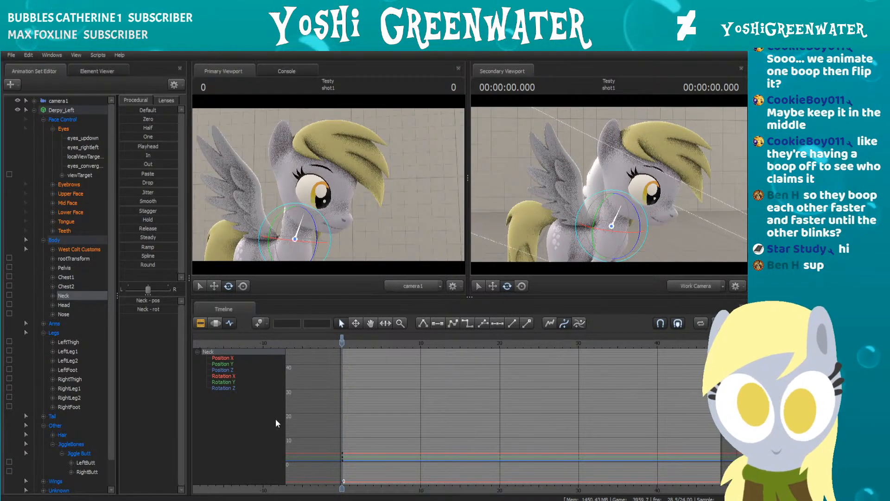
left_click(226, 427)
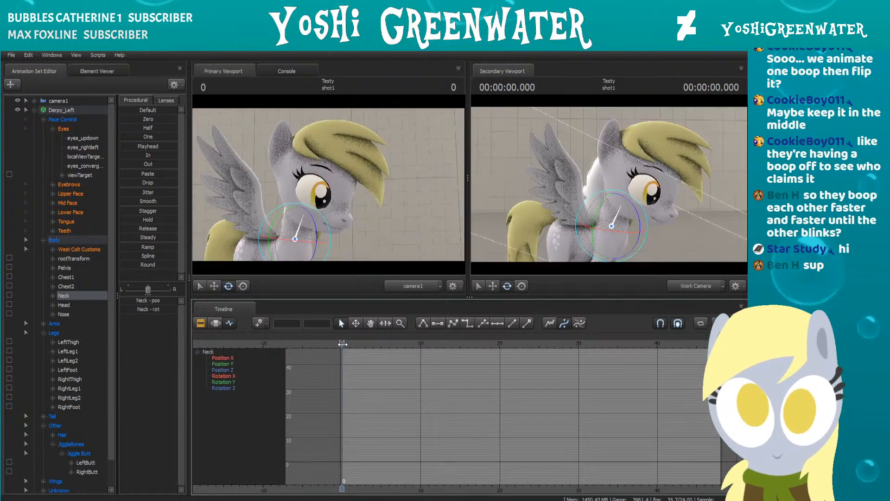
Step: Key Derpy_Left's eyes_updown slightly higher at frame 13 and slightly lower at frame 23
left_click_drag(375, 345, 443, 348)
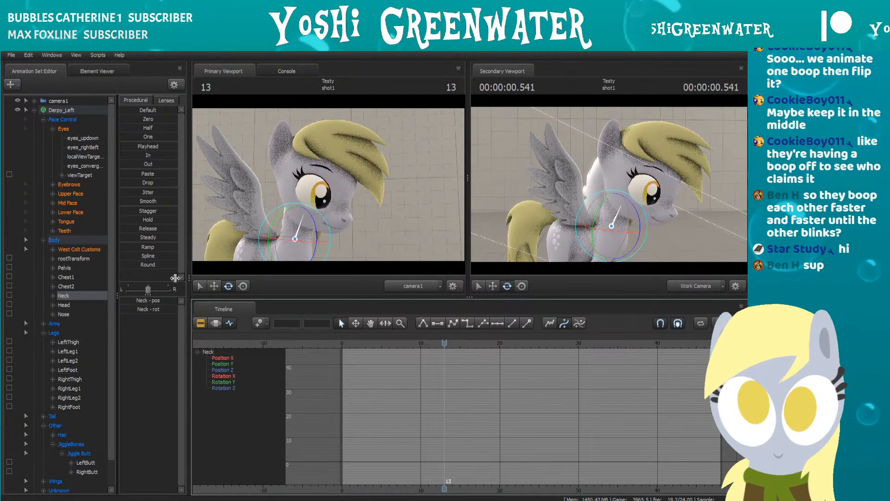
left_click(75, 138)
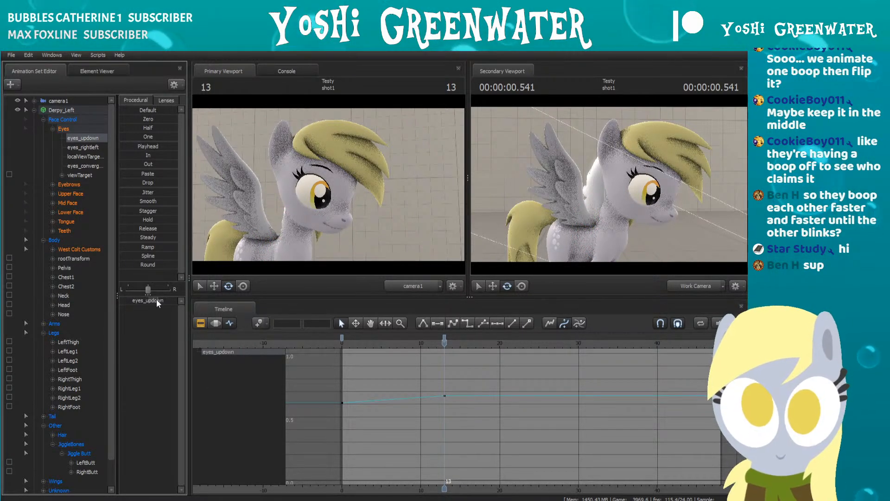
left_click(351, 342)
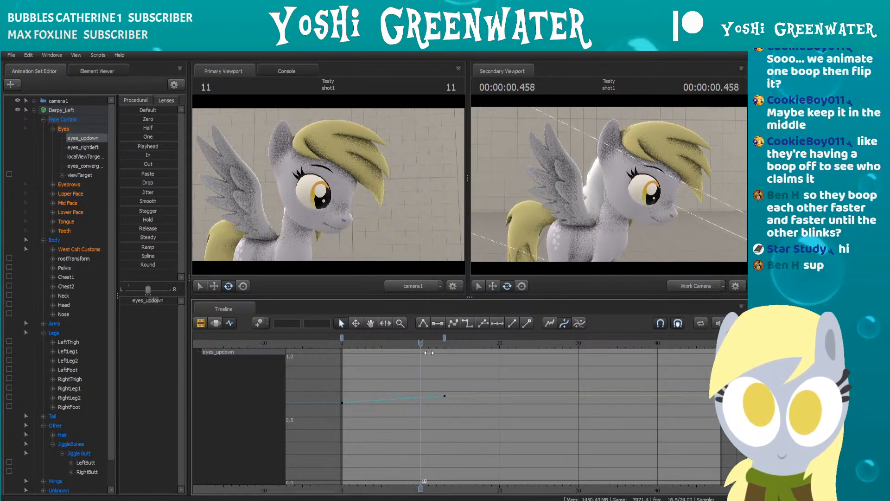
left_click_drag(469, 358, 523, 362)
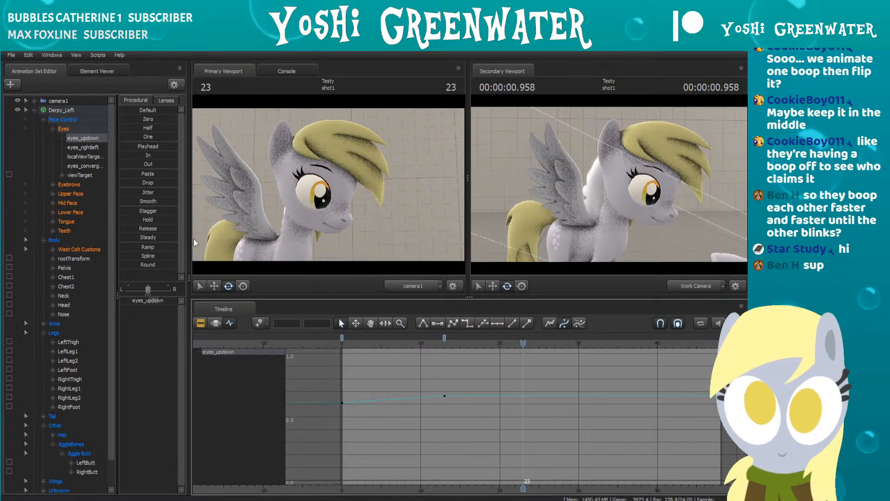
left_click(157, 301)
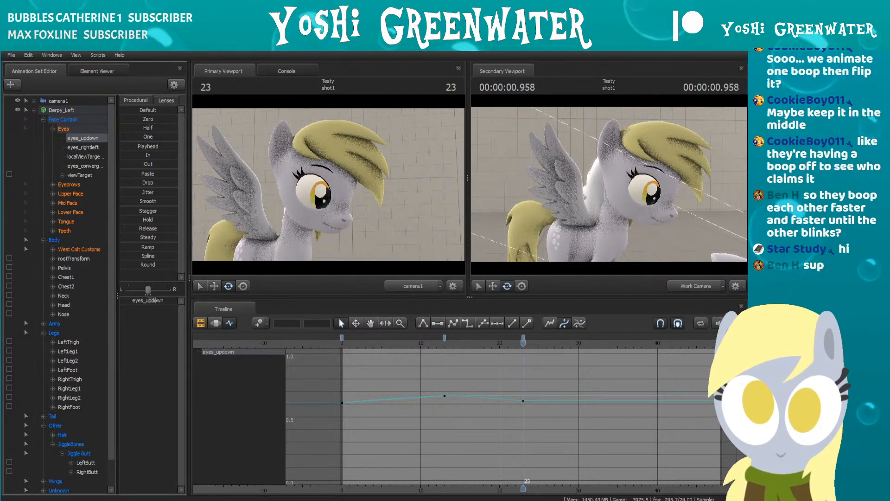
Step: Expand Derpy_Left's Upper Face group, select CloseEyes and try keying it at frame 9
left_click(413, 343)
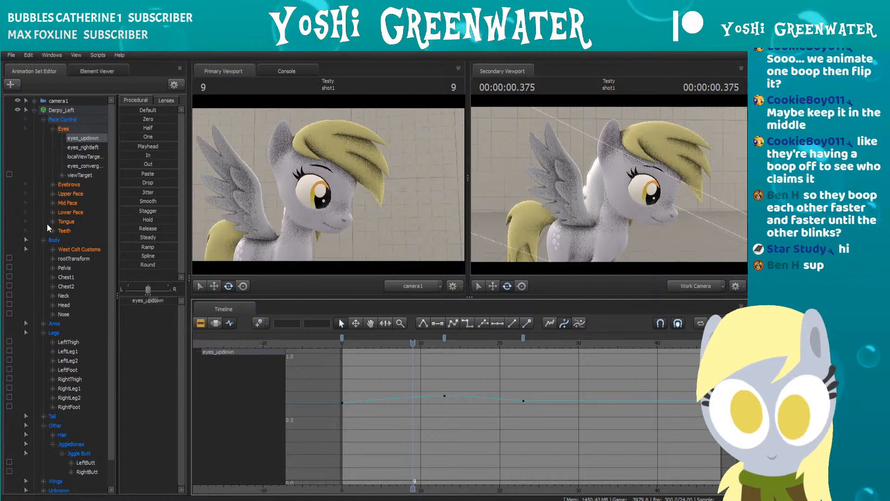
left_click(52, 194)
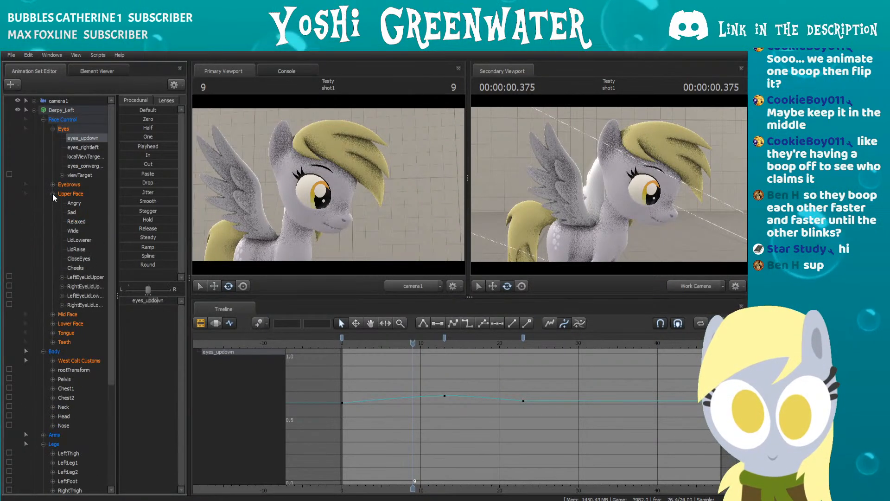
left_click(74, 259)
mouse_move(139, 301)
left_mouse_down()
mouse_move(178, 301)
mouse_move(128, 300)
left_mouse_up()
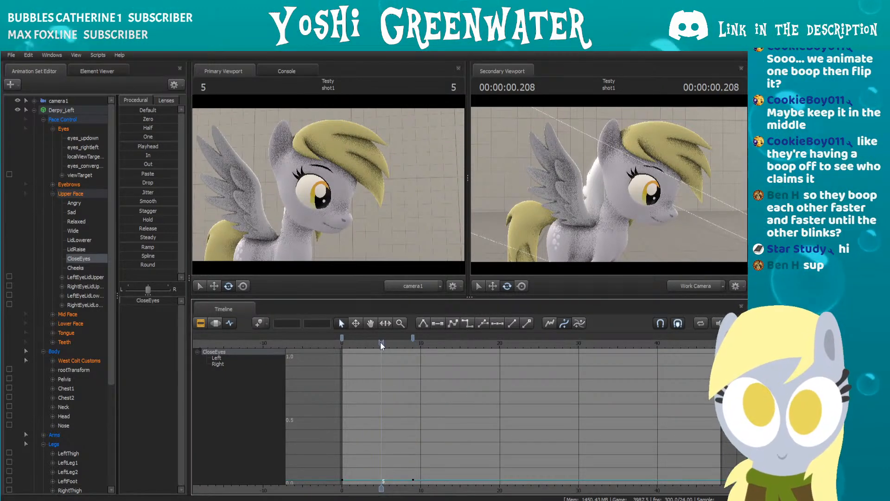
left_click_drag(388, 344, 352, 347)
Step: Key Derpy_Left's CloseEyes fully closed at frame 33 and fully open at frame 30
left_click_drag(497, 348, 602, 347)
left_click_drag(149, 302, 216, 297)
left_click_drag(598, 346, 578, 346)
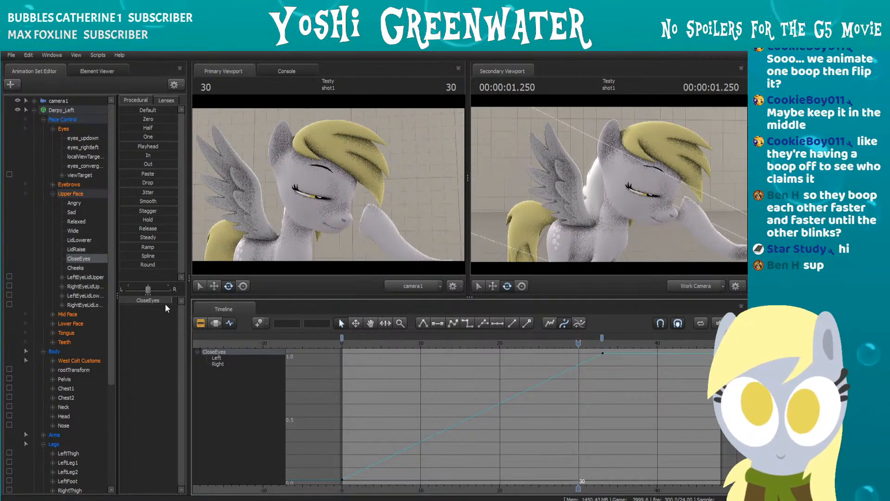
left_click_drag(165, 301, 111, 302)
Step: Add a CloseEyes key at frame 35 that holds the eyes fully closed, and scrub the hold
left_click_drag(513, 346, 617, 355)
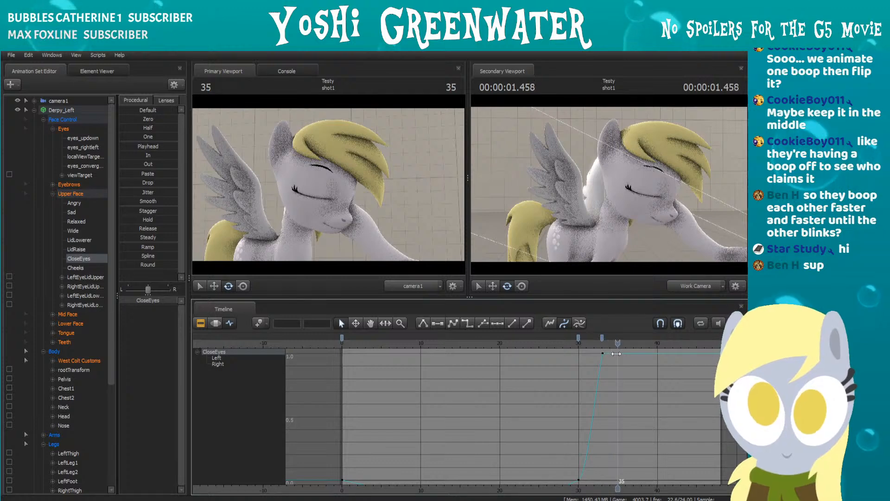
left_click_drag(162, 301, 161, 301)
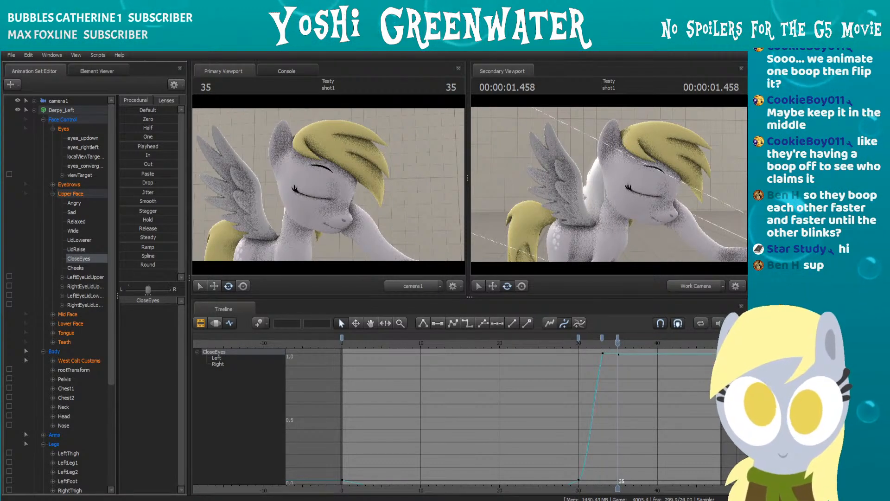
key("space")
middle_click_drag(559, 376, 494, 411)
left_click(537, 346)
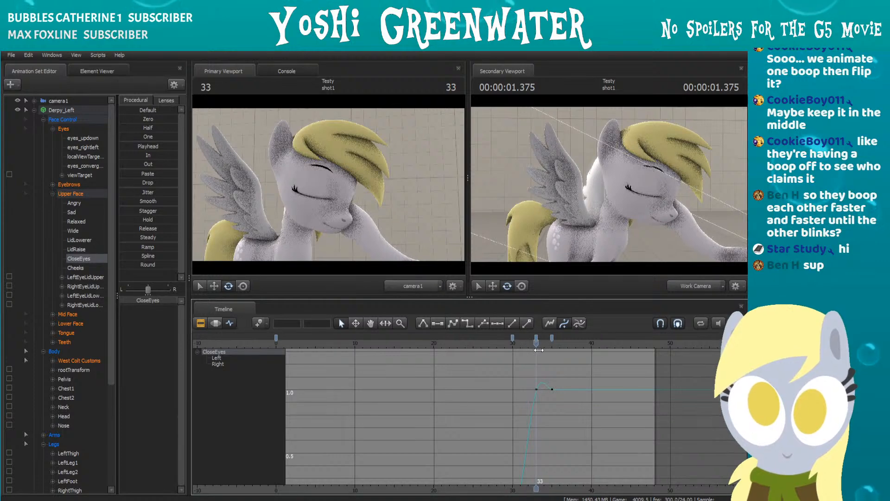
left_click_drag(545, 351, 552, 352)
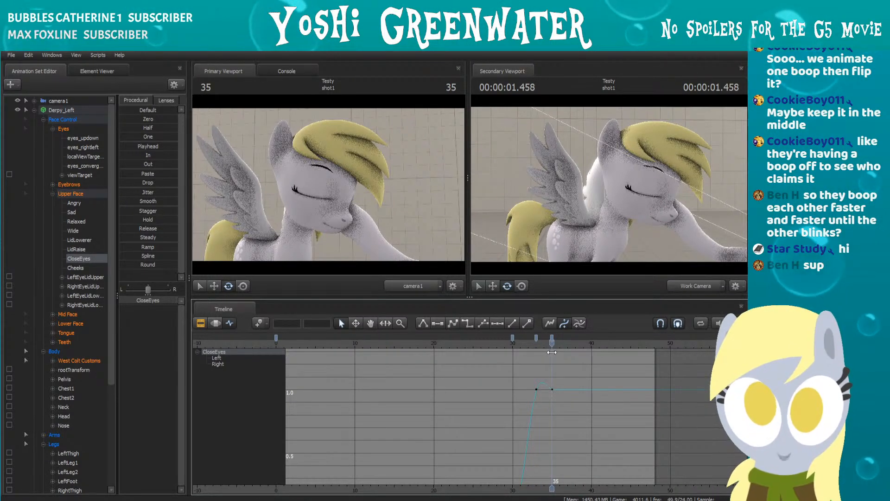
Step: Flatten the curve tangents of the CloseEyes keys at frames 33 and 35, then deselect them
scroll(552, 393, "up", 3)
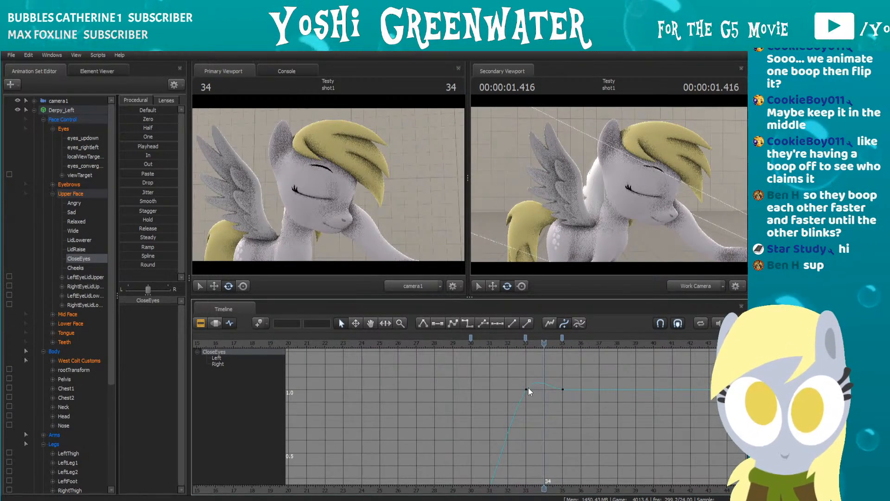
left_click(525, 388)
left_click(563, 388)
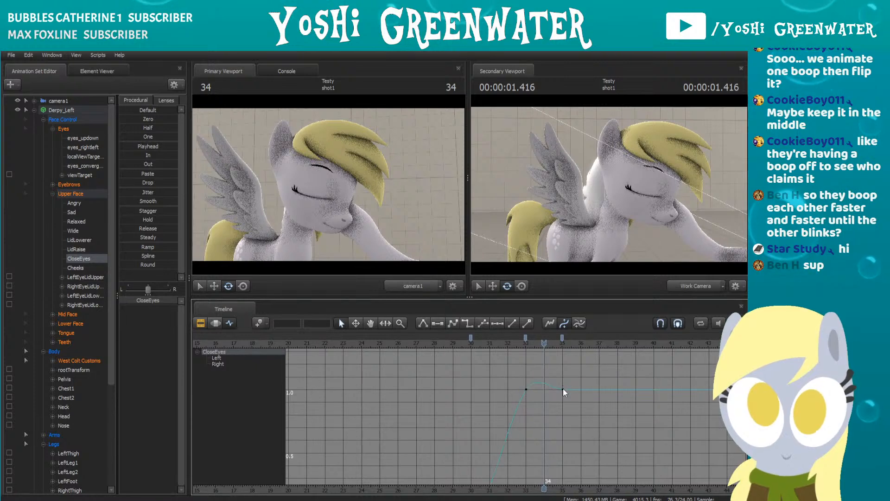
left_click(527, 388, "shift")
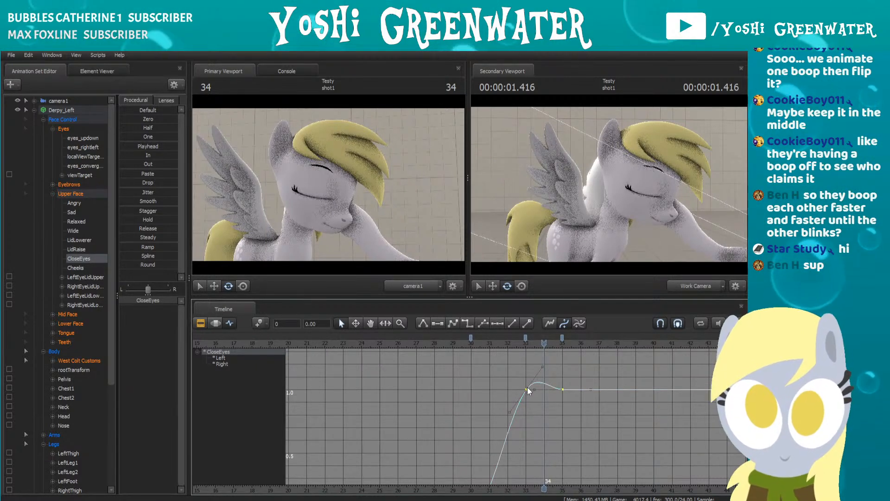
left_click(441, 323)
left_click(474, 371)
Step: Key CloseEyes fully open at frame 39 and about 0.03 closed at frame 41
left_click(508, 344)
left_click_drag(509, 345, 636, 355)
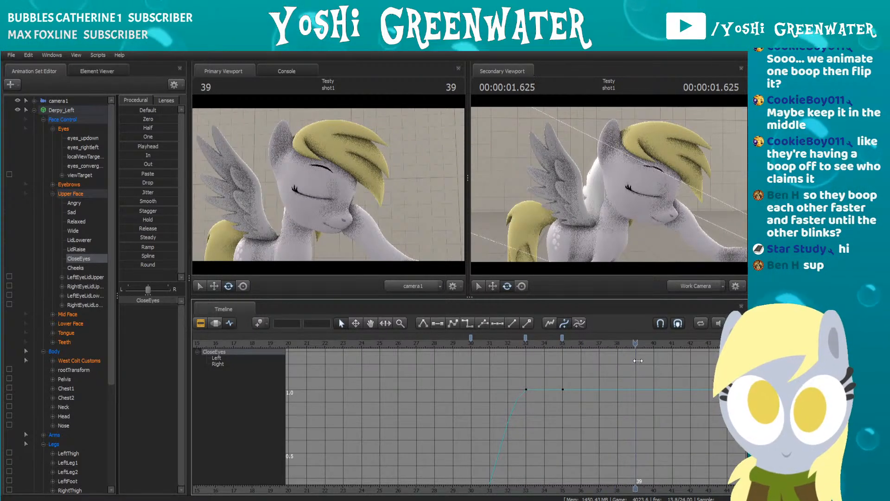
left_click_drag(157, 300, 111, 300)
scroll(554, 370, "down", 6)
middle_click_drag(554, 402, 422, 344)
left_click_drag(510, 346, 513, 355)
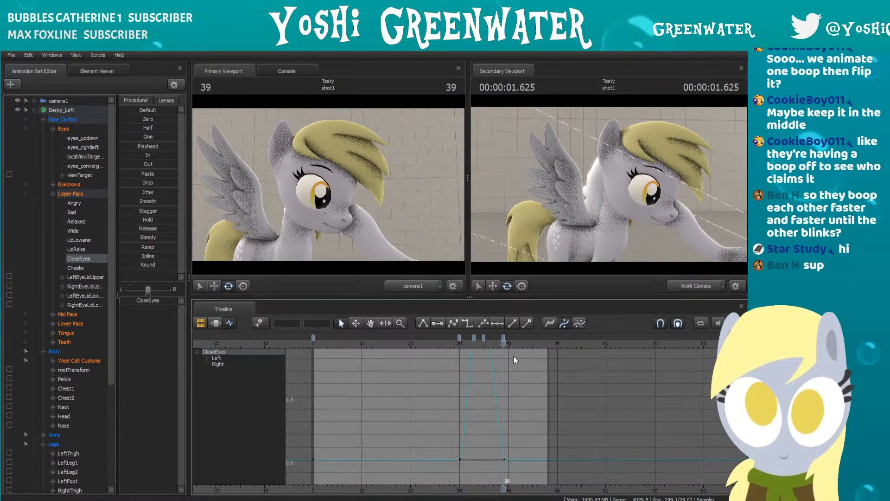
left_click(147, 301)
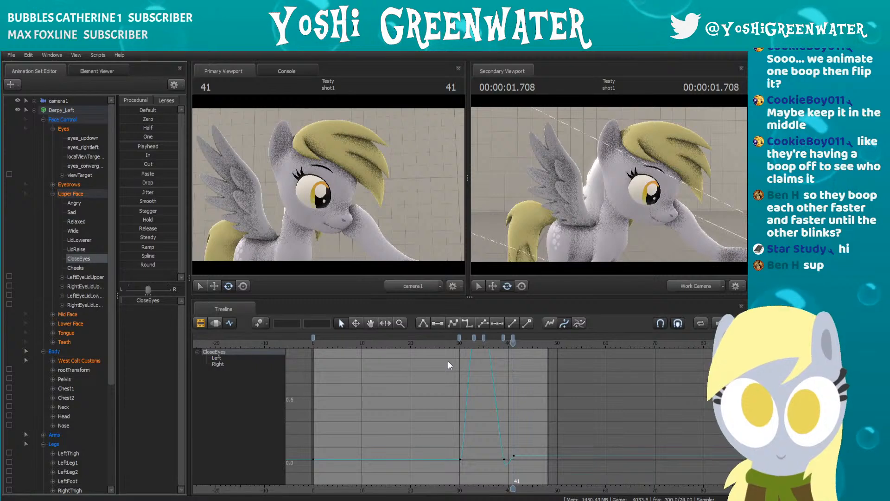
scroll(501, 462, "up", 3)
left_click(513, 456)
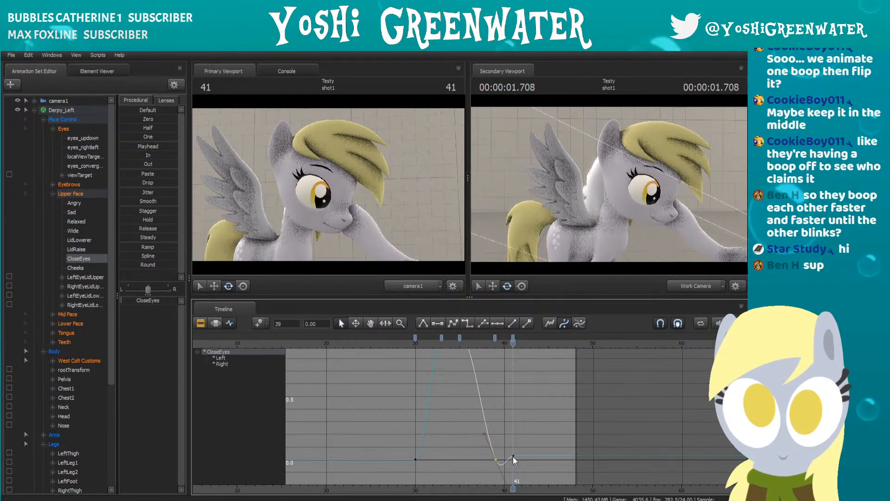
key("space")
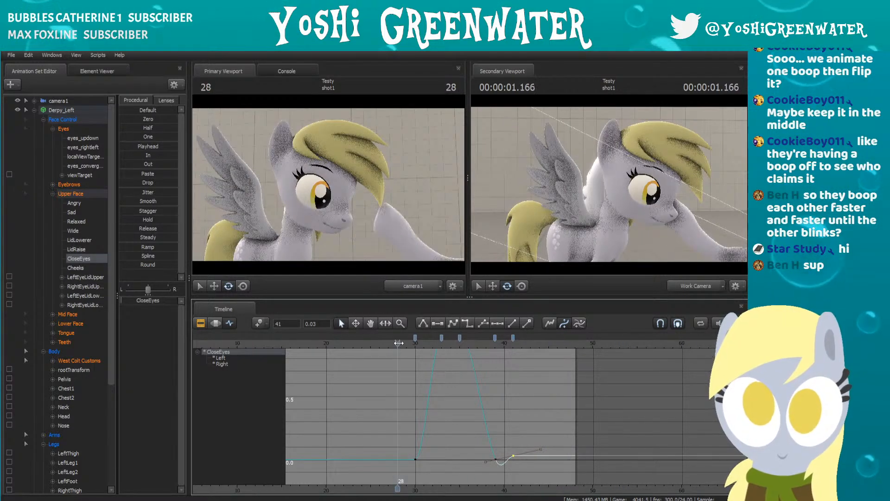
Step: Try keying CloseEyes back to zero at frame 44, review the playback and remove that key
left_click(423, 343)
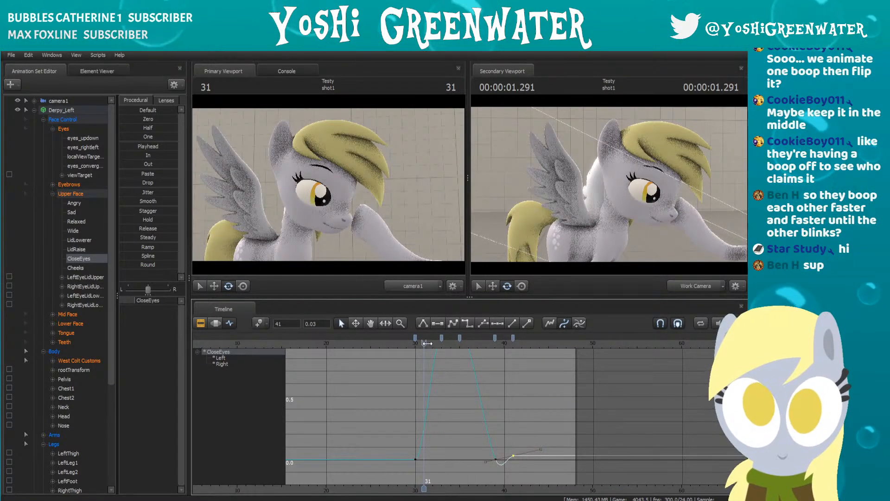
left_click(433, 343)
left_click_drag(435, 344, 495, 342)
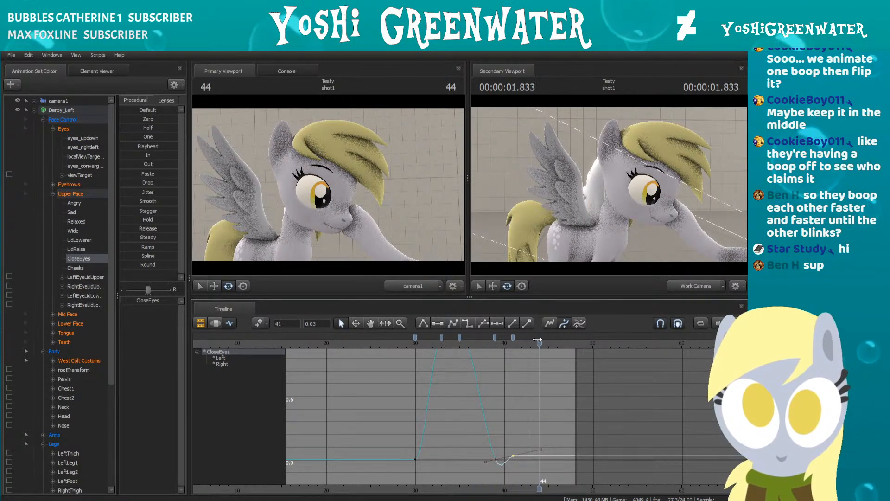
left_click_drag(127, 301, 121, 301)
left_click(379, 349)
key("space")
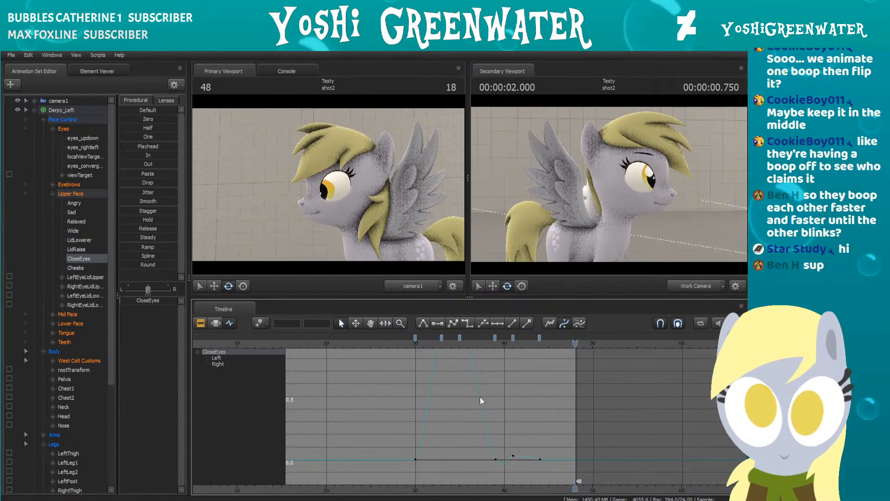
left_click(513, 456)
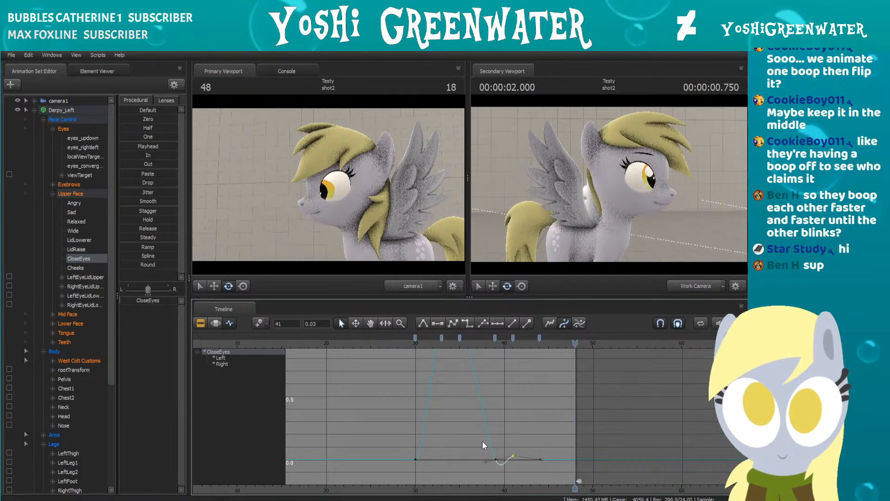
scroll(445, 427, "up", 3)
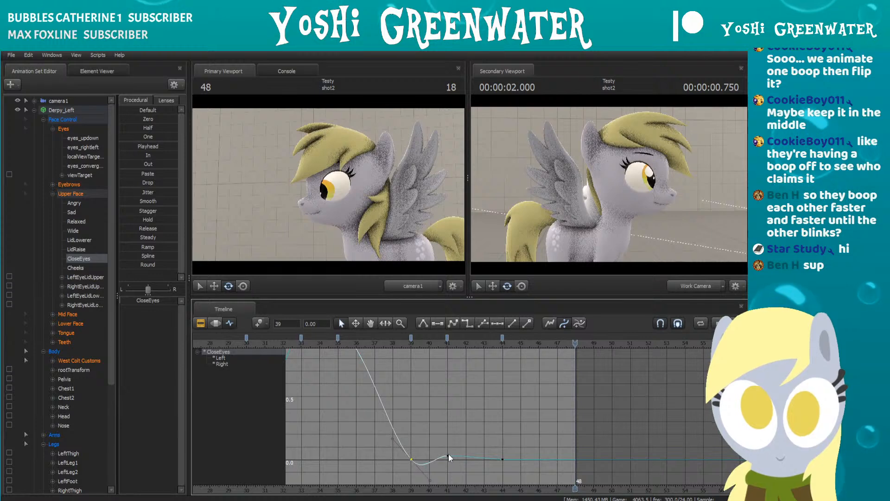
left_click(502, 459)
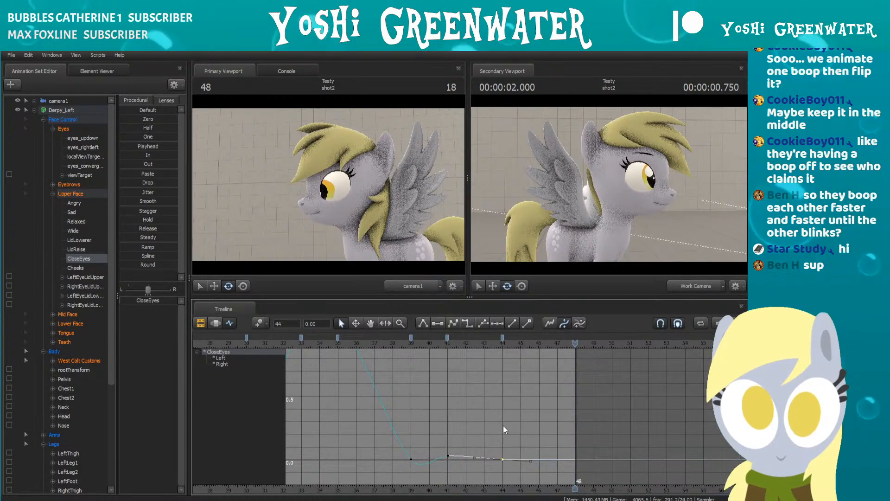
left_click_drag(506, 341, 519, 346)
key("space")
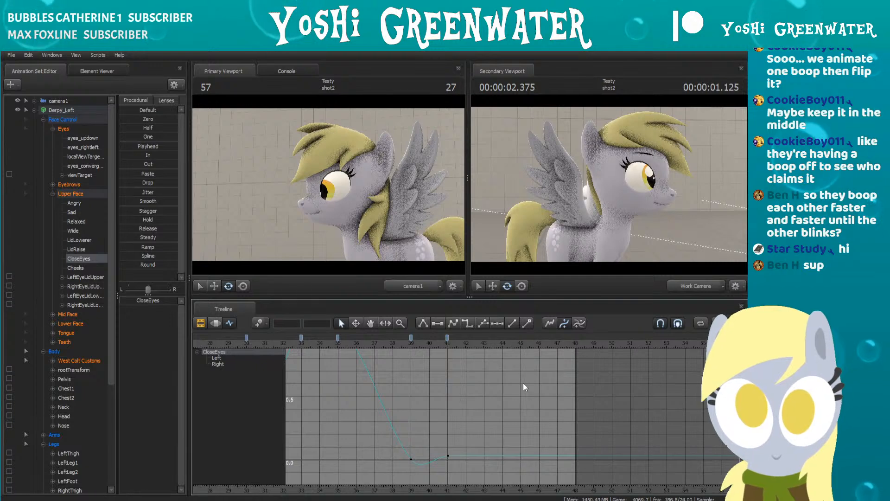
Step: Move the CloseEyes key from frame 41 to frame 42 and raise its incoming tangent handle
left_click(358, 344)
key("space")
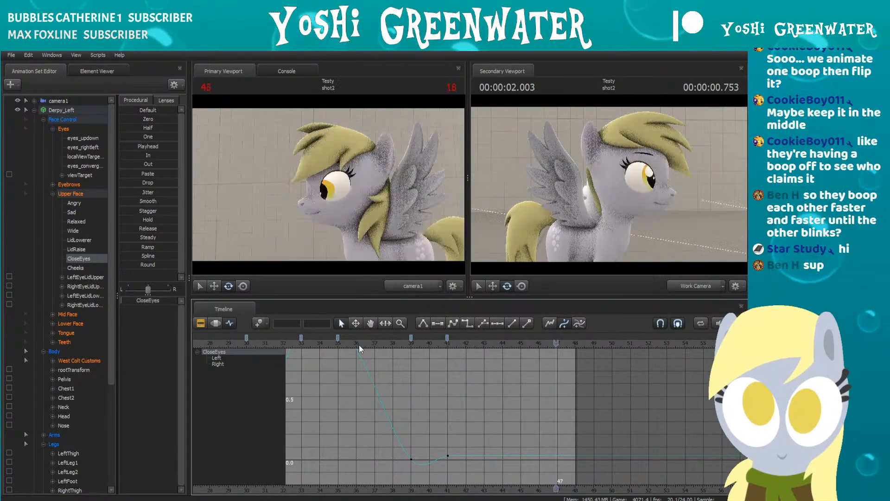
left_click_drag(447, 341, 466, 341)
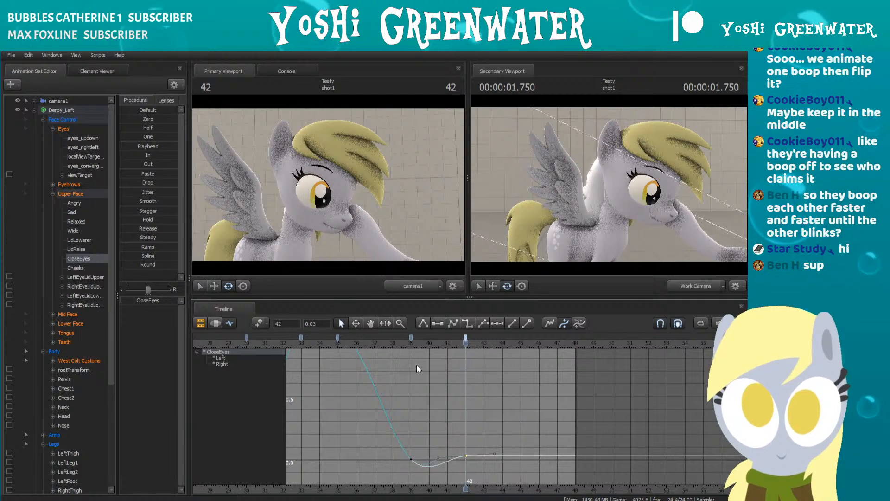
left_click(438, 454)
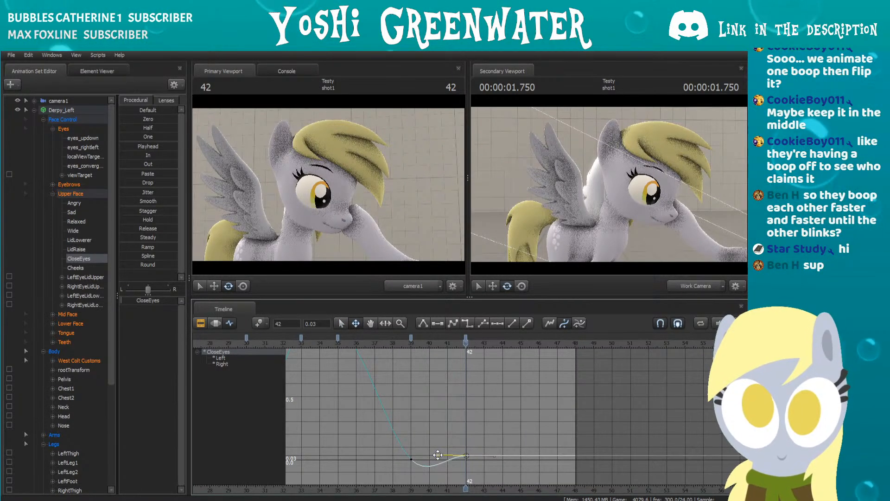
Step: Play back and scrub the shot around frames 28 to 42 to check the blink's timing against the boop
left_click(368, 344)
key("space")
left_click(332, 344)
key("space")
scroll(338, 371, "down", 3)
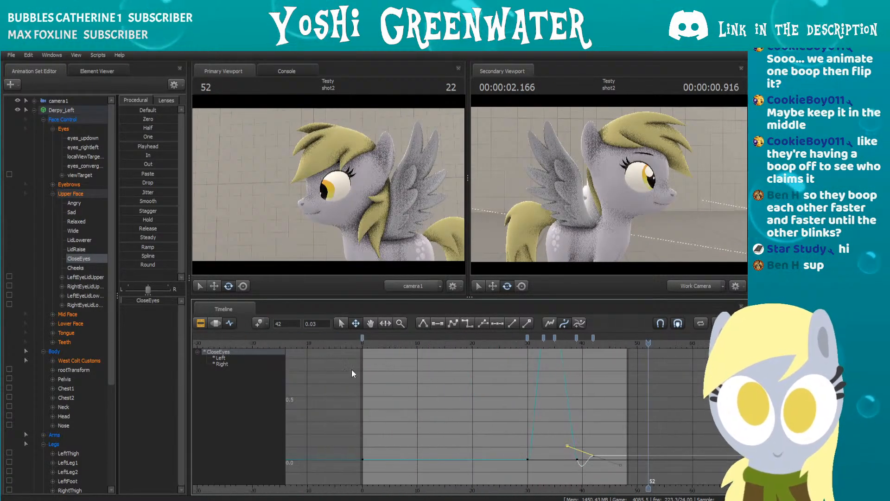
left_click(488, 344)
key("space")
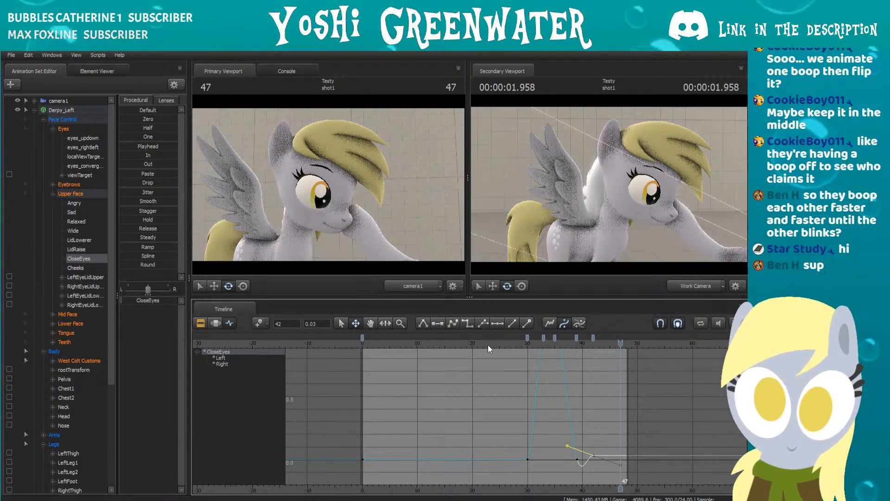
left_click_drag(517, 343, 587, 342)
left_click_drag(522, 343, 528, 344)
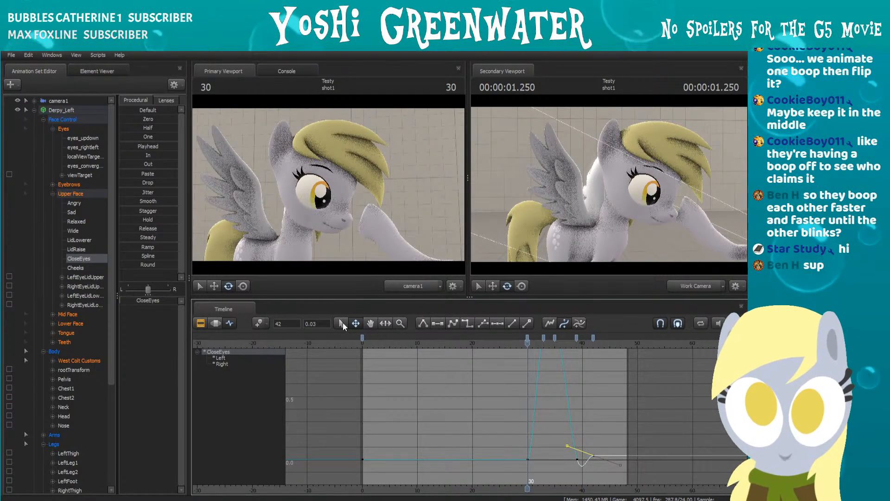
left_click(555, 417)
middle_click_drag(481, 405, 422, 418)
left_click(441, 342)
key("space")
key("space")
left_click_drag(416, 344, 484, 345)
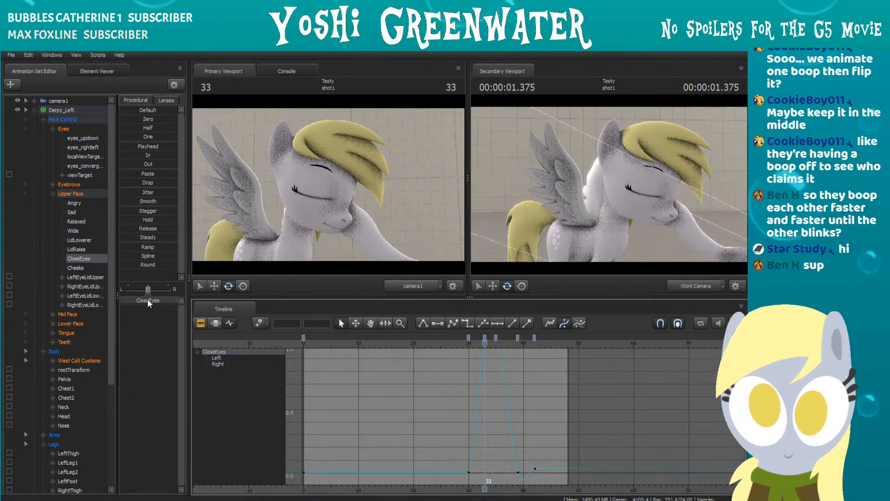
mouse_move(462, 343)
left_mouse_down()
mouse_move(518, 347)
mouse_move(458, 344)
left_mouse_up()
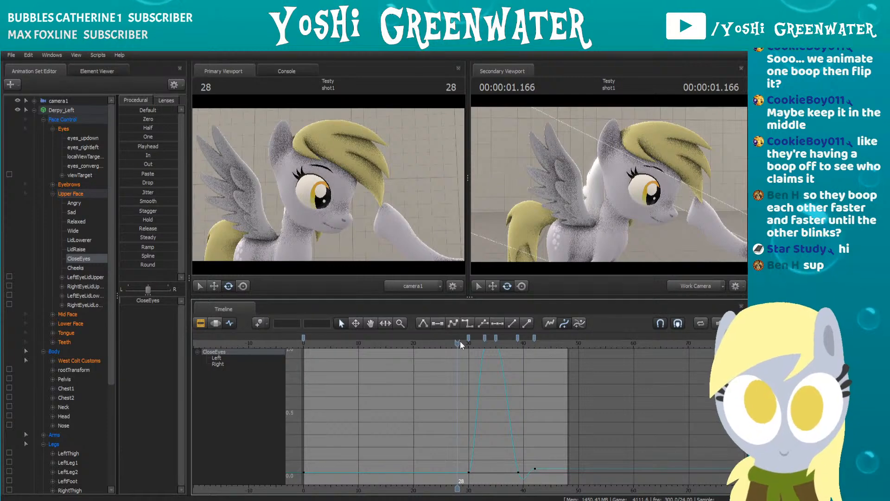
Step: Select Derpy_Left's Head bone and rotate it slightly at frame 7 to key a head movement
left_click(72, 138)
mouse_move(410, 345)
left_mouse_down()
mouse_move(458, 344)
mouse_move(403, 344)
left_mouse_up()
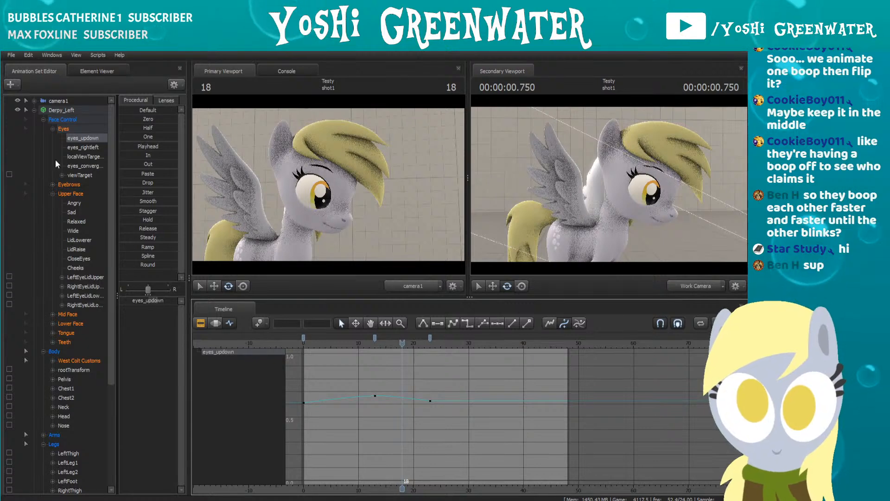
left_click(636, 204)
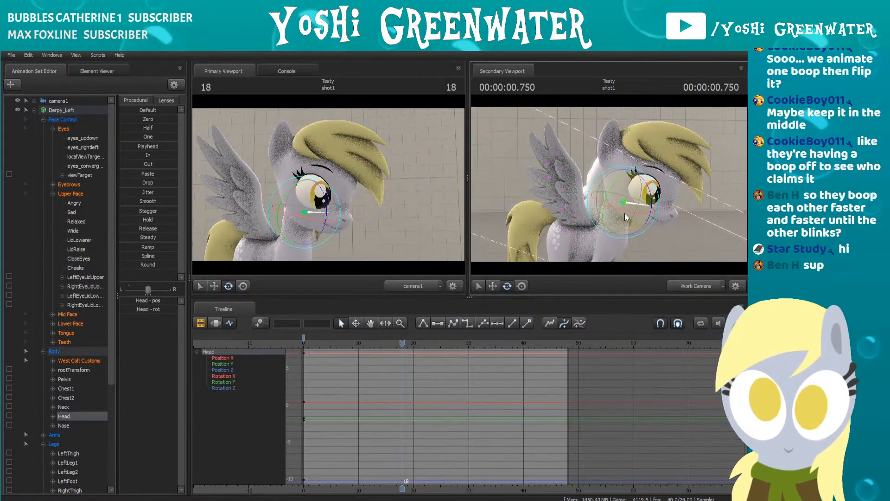
left_click(307, 344)
left_click_drag(311, 344, 341, 345)
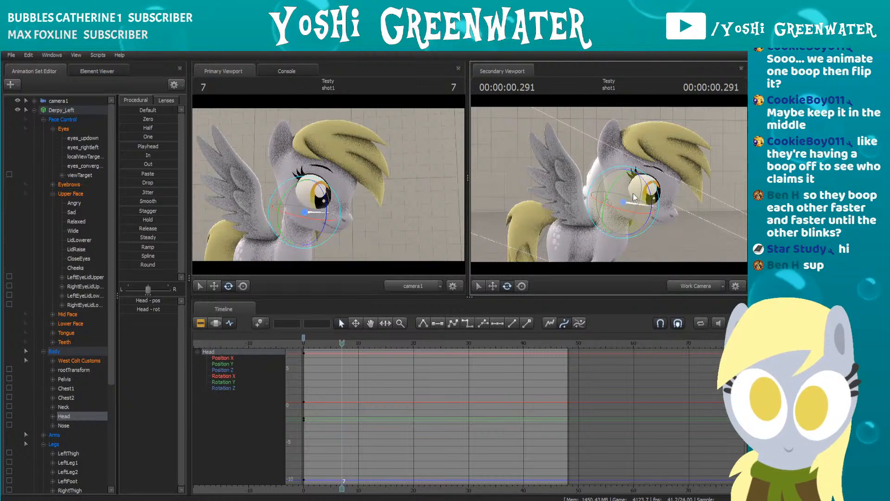
key("w")
left_click_drag(699, 220, 701, 222)
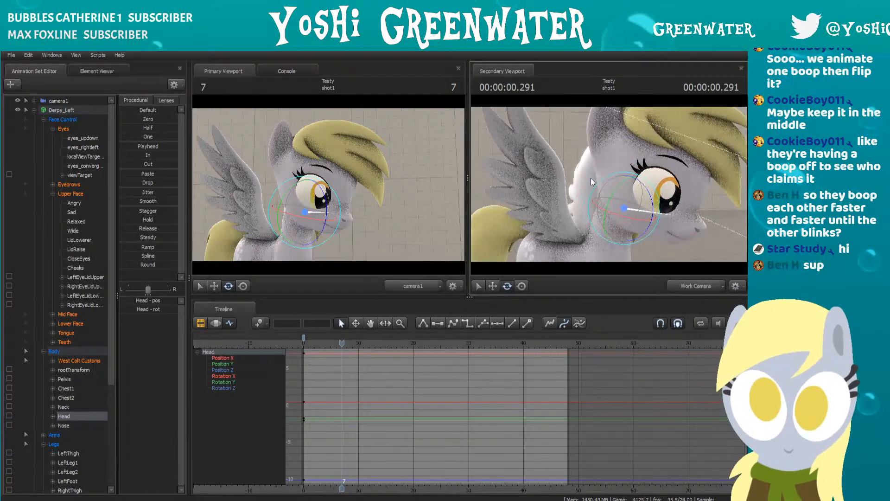
left_click(644, 186)
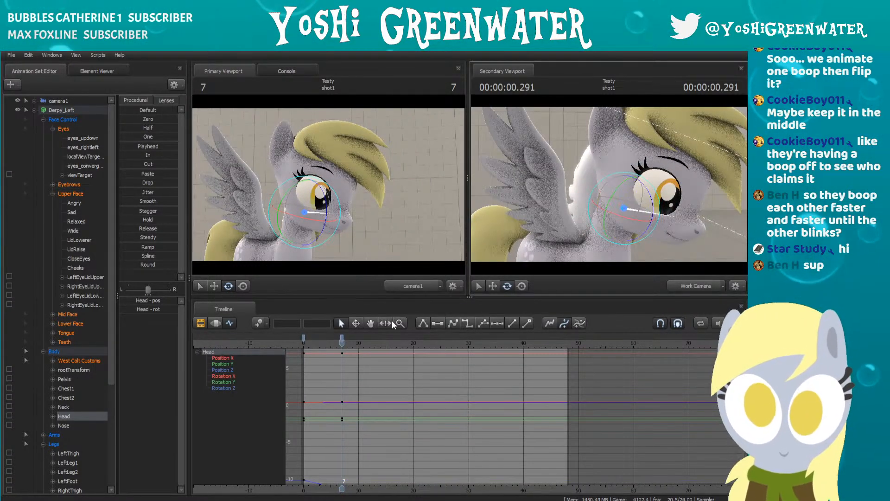
Step: Move the Head bone's keys from frame 7 to frame 10 and play back the movement
left_click_drag(334, 343, 358, 338)
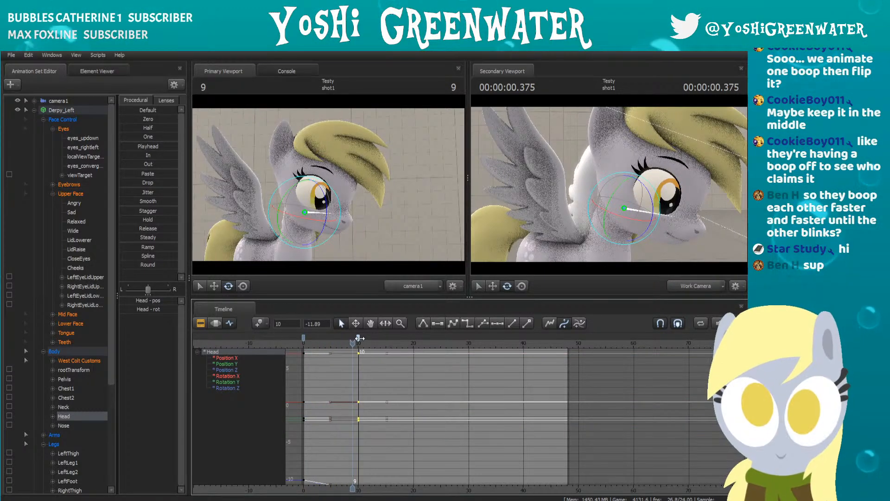
left_click(309, 343)
key("space")
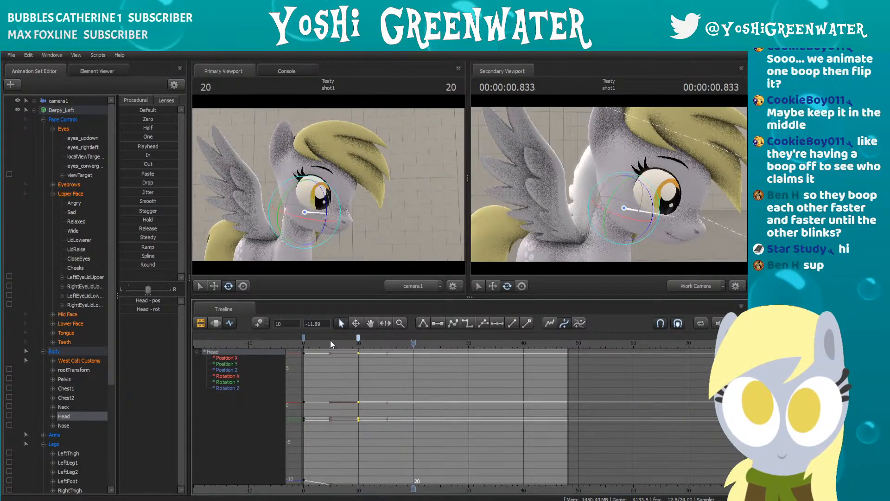
Step: Rotate Derpy_Left's Head bone slightly at frame 17 to key a further head movement
key("space")
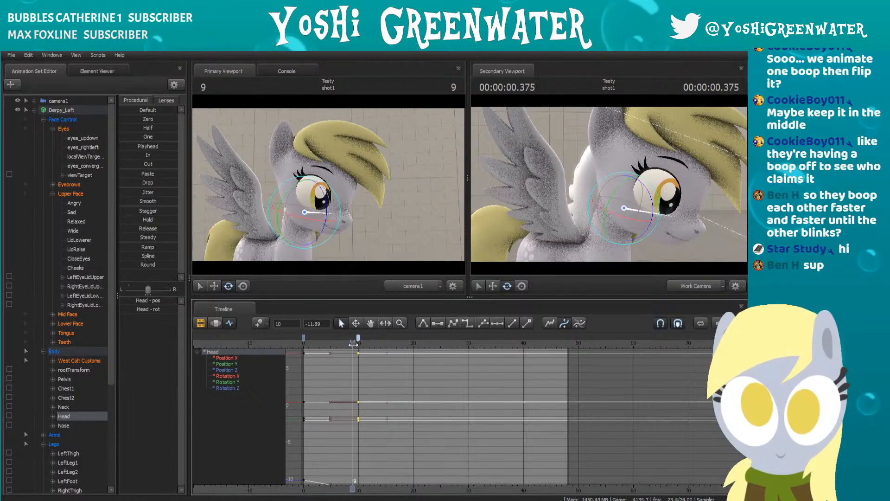
left_click(316, 343)
left_click_drag(317, 343, 397, 346)
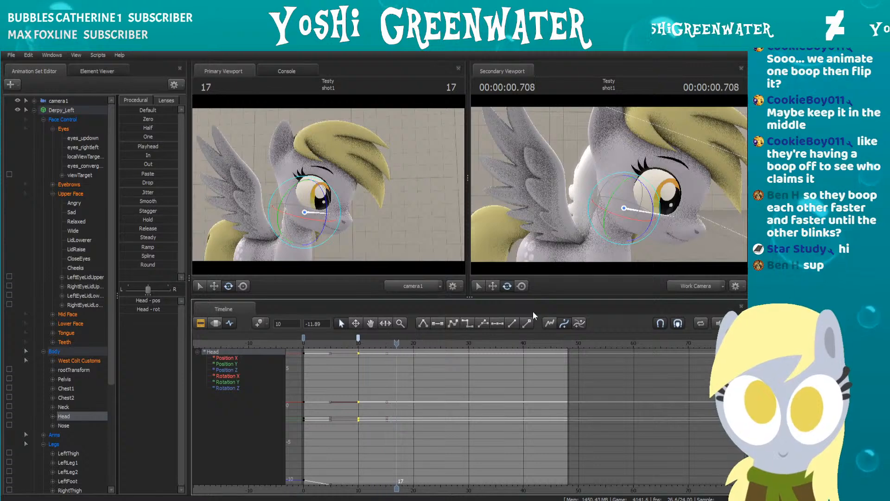
left_click(654, 198)
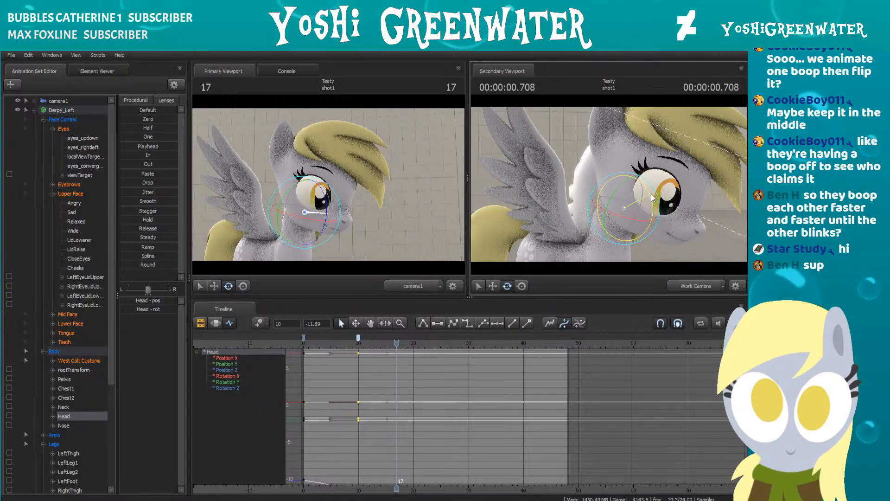
left_click_drag(653, 197, 653, 199)
Step: Play back the head movement and delete the Head bone's keys at frame 17
left_click(325, 344)
key("space")
key("space")
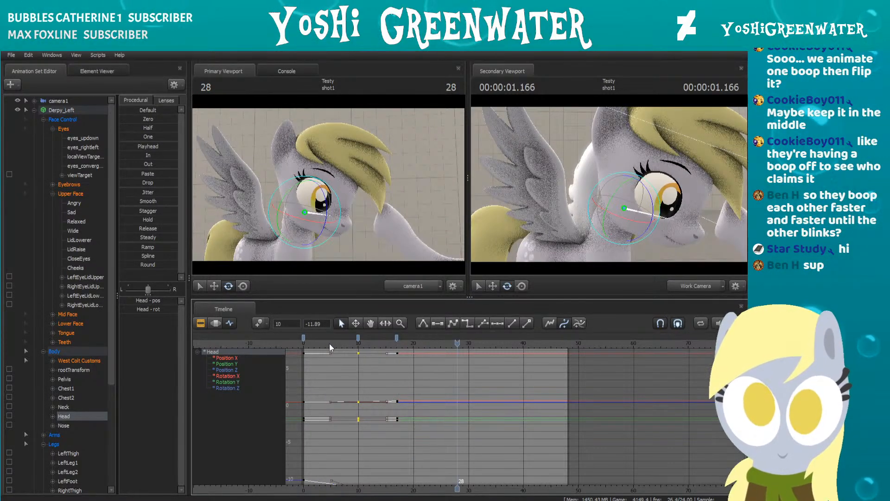
key("space")
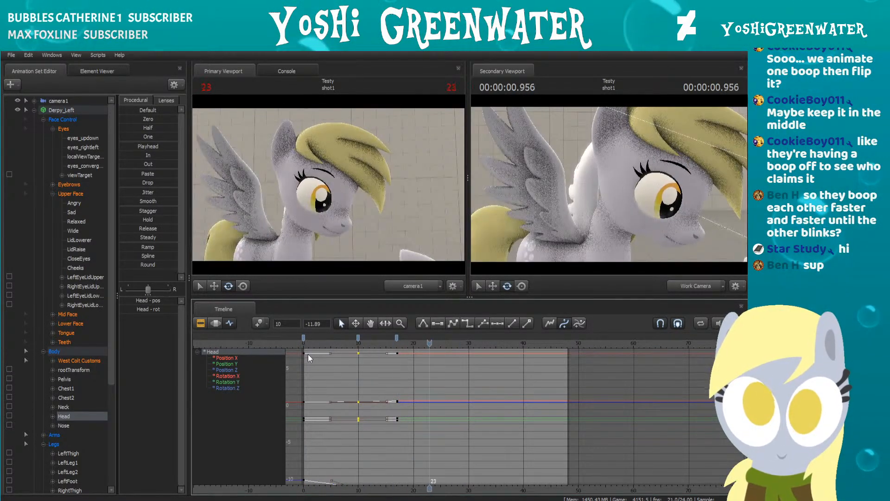
left_click_drag(352, 344, 361, 344)
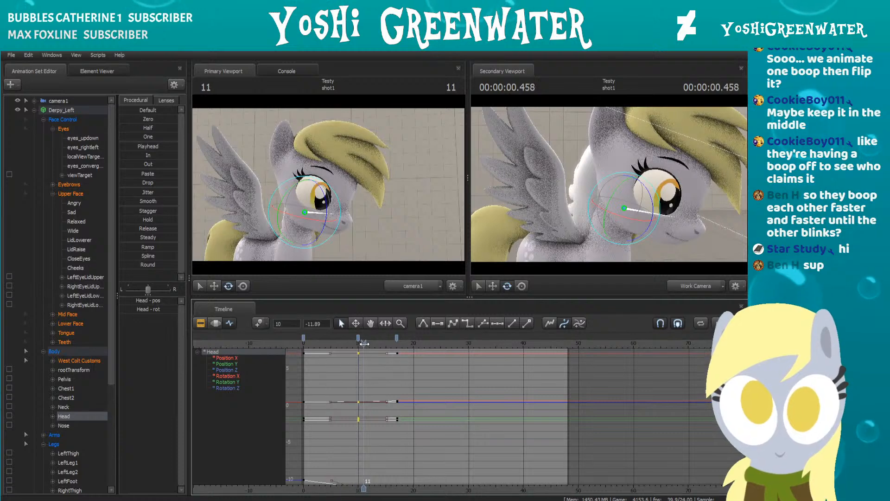
key("space")
left_click(397, 339)
key("Delete")
Step: Add a key at frame 16 on the Head bone's Rotation X curve and select it
mouse_move(324, 345)
left_mouse_down()
mouse_move(347, 345)
mouse_move(318, 342)
left_mouse_up()
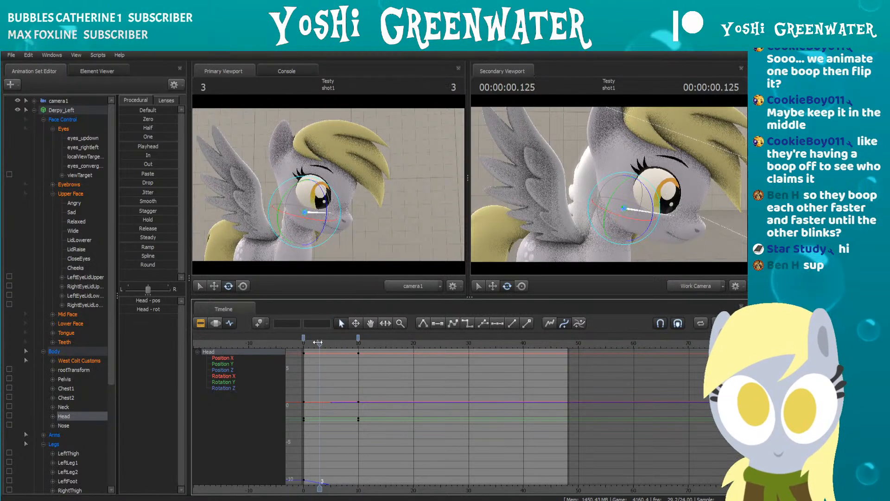
left_click(235, 375)
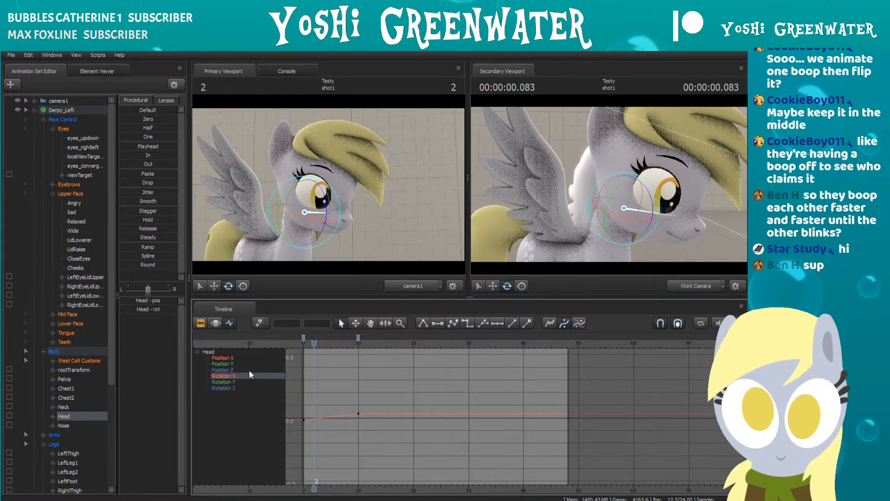
left_click_drag(334, 344, 392, 353)
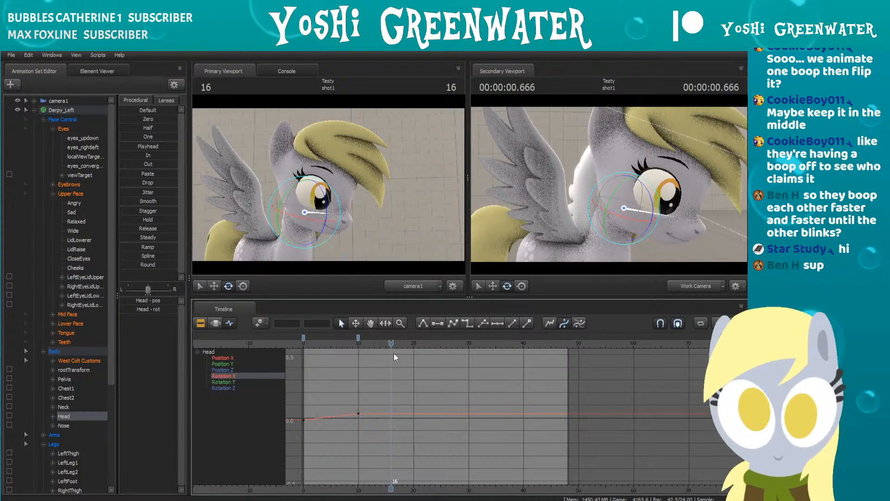
left_click(357, 325)
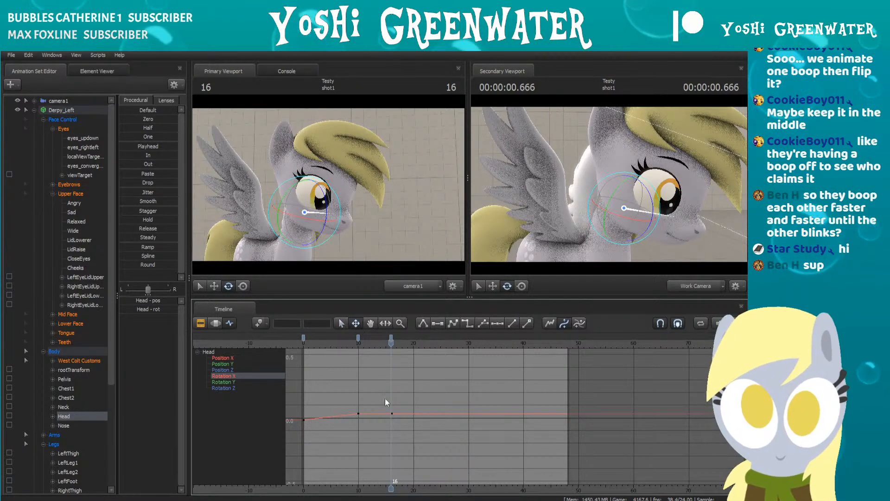
left_click(389, 340)
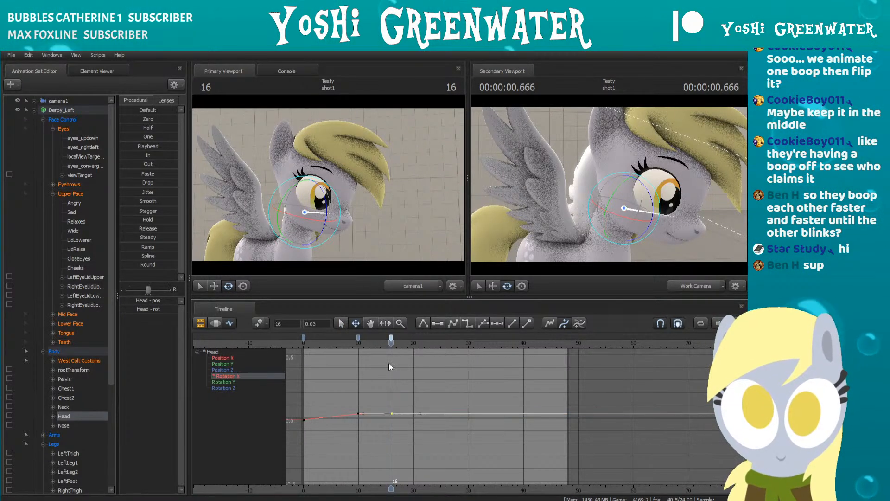
Step: Lower the Head's Rotation X key at frame 16 to 0.02 in the graph
scroll(390, 413, "up", 3)
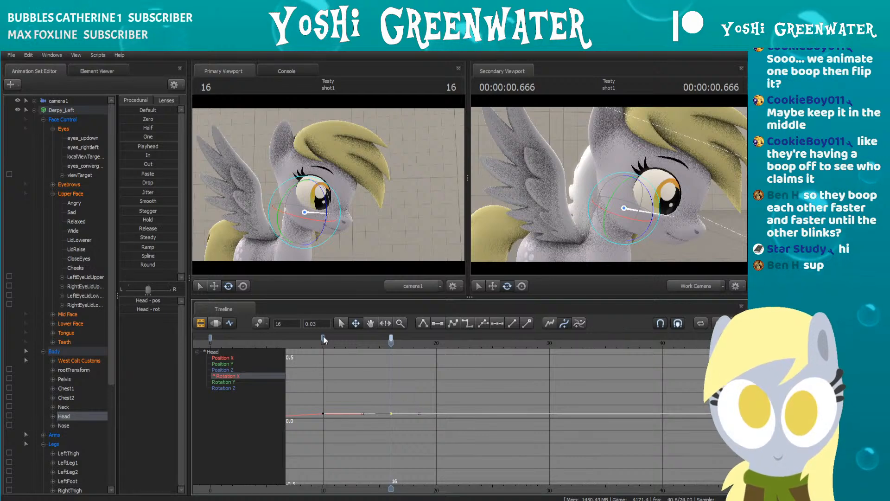
middle_click_drag(313, 385, 330, 424)
key("ctrl+z")
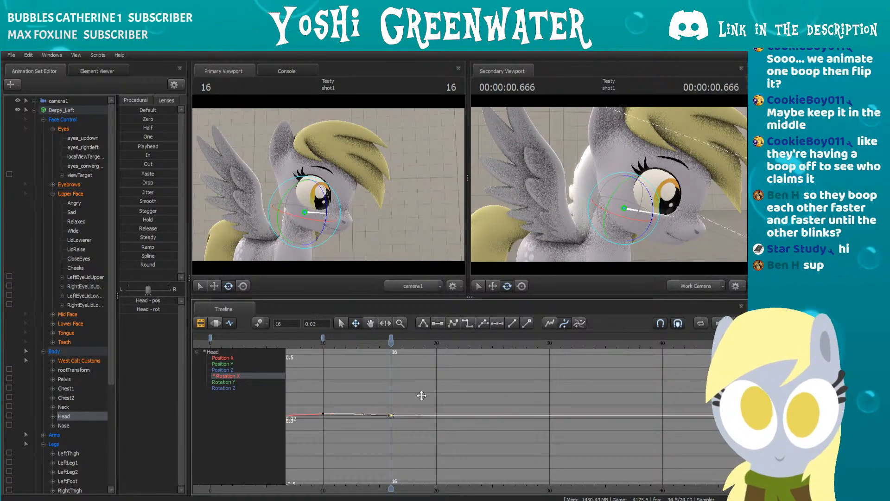
scroll(331, 374, "down", 3)
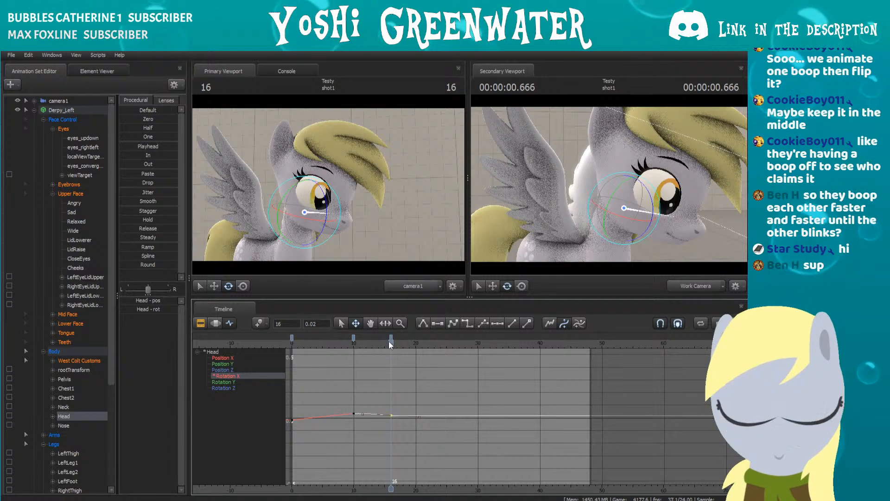
Step: Retime the Head's second and third Rotation X keys to frames 9 and 17, playing the motion back to check it
left_click_drag(355, 340, 351, 338)
left_click(323, 342)
middle_click_drag(344, 366, 363, 370)
left_click(317, 343)
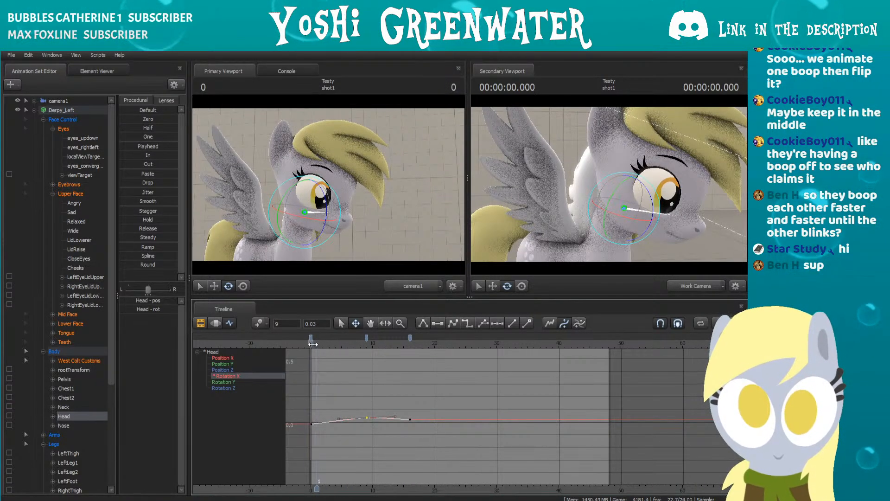
key("space")
key("space")
left_click_drag(407, 338, 413, 338)
left_click_drag(347, 342, 479, 349)
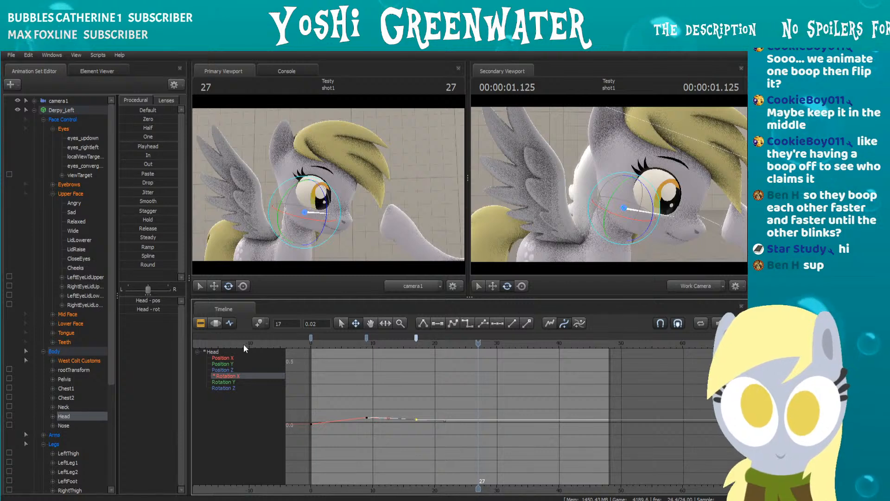
key("m")
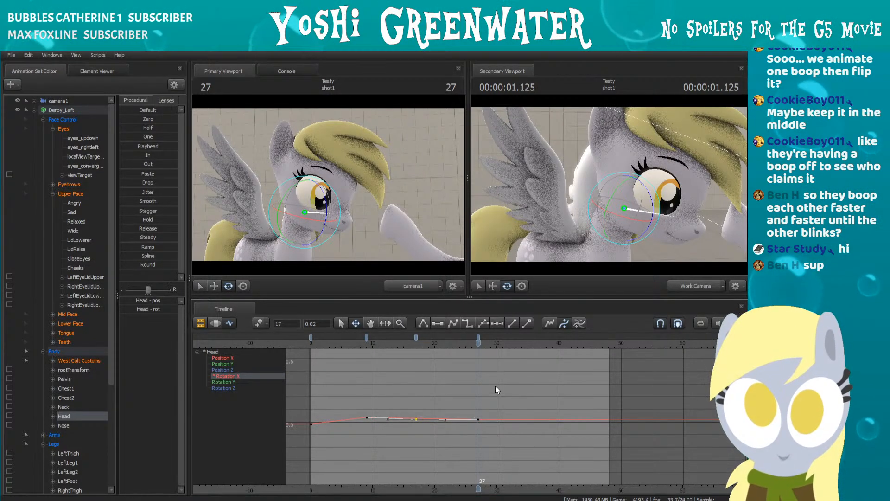
left_click(478, 338)
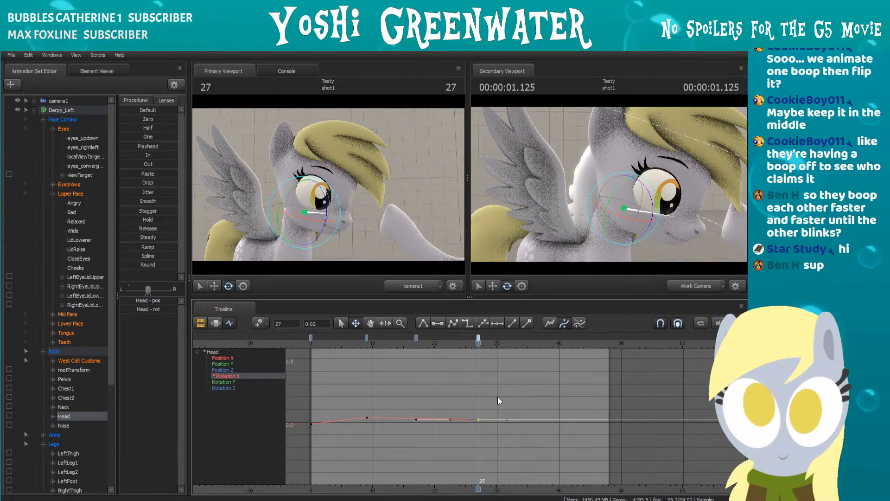
left_click_drag(479, 420, 480, 389)
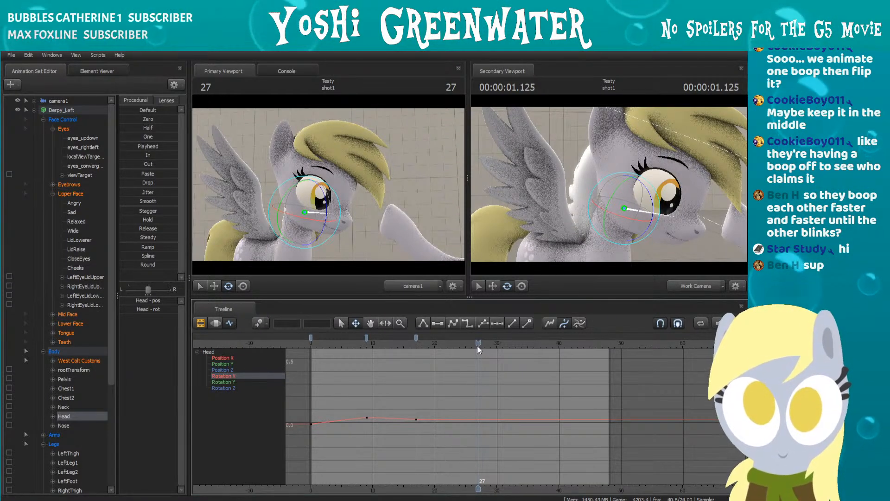
Step: Add keys at frames 25 and 29 on the Head's Rotation Z curve
left_click(226, 387)
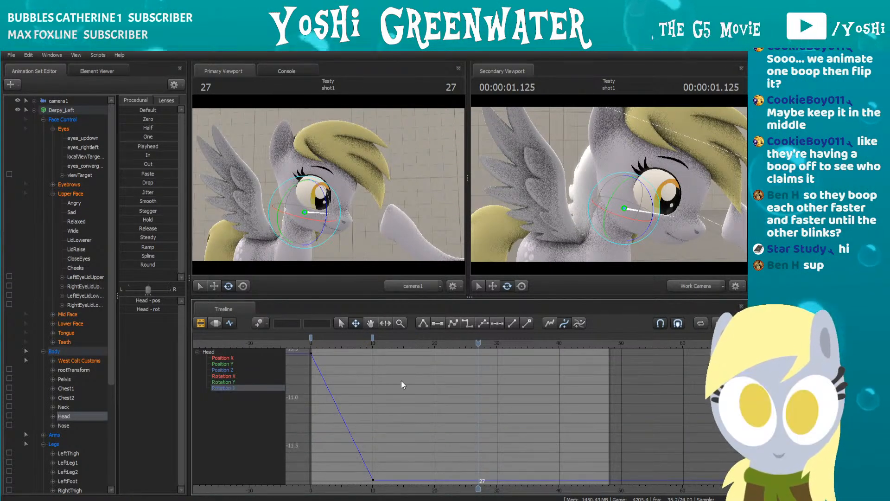
left_click(391, 343)
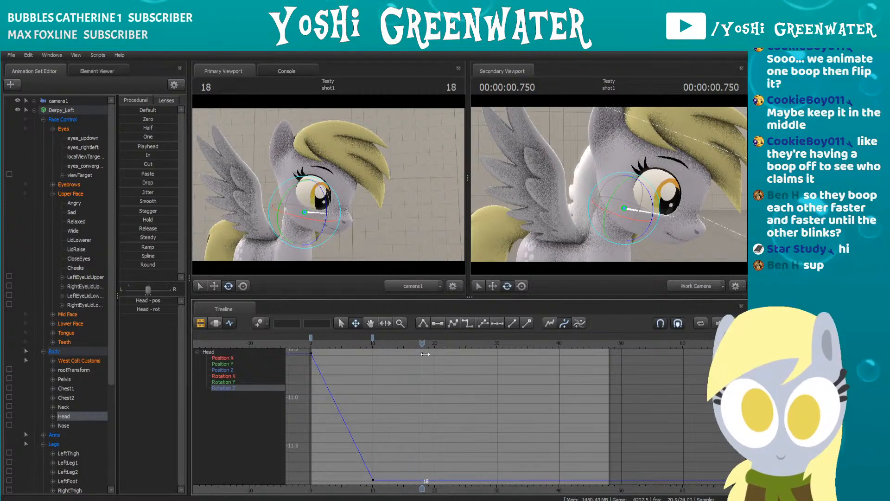
mouse_move(450, 353)
left_mouse_down()
mouse_move(479, 348)
mouse_move(465, 348)
left_mouse_up()
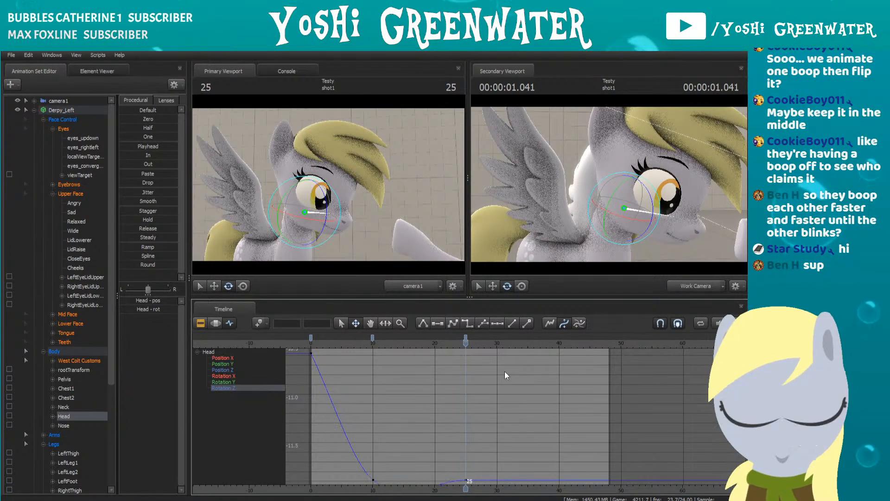
left_click_drag(465, 344, 491, 355)
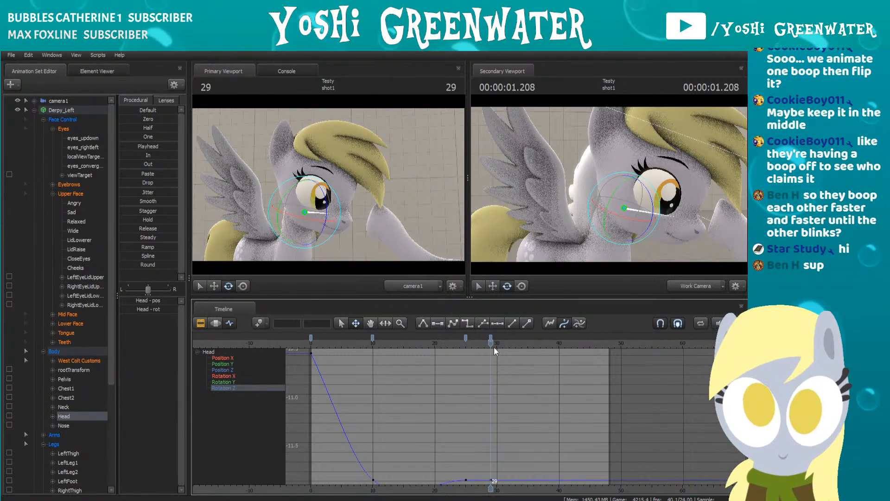
Step: Move the Head's last Rotation Z key to frame 32 and lower its value to -12.76
scroll(465, 456, "down", 2)
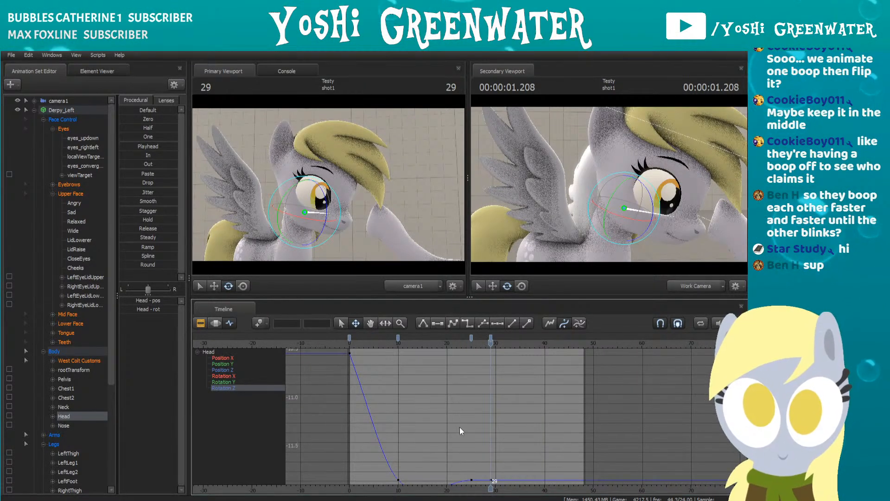
middle_click_drag(468, 437, 449, 383)
scroll(471, 420, "up", 3)
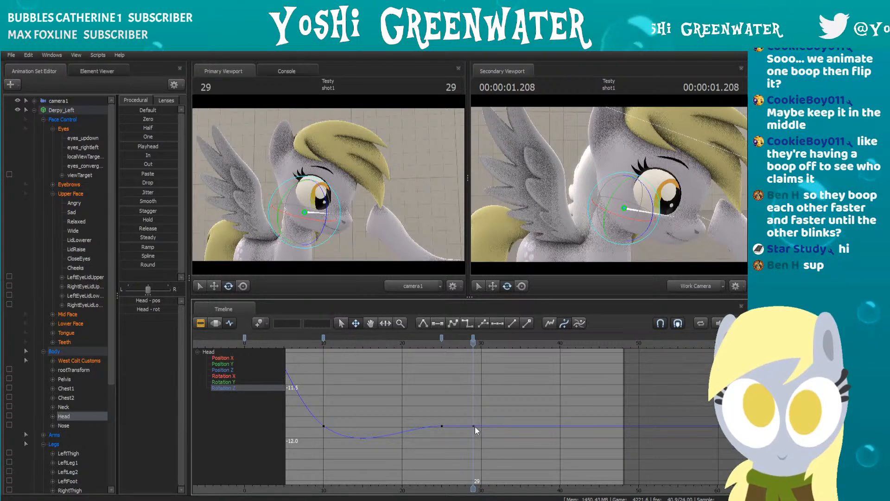
left_click(472, 339)
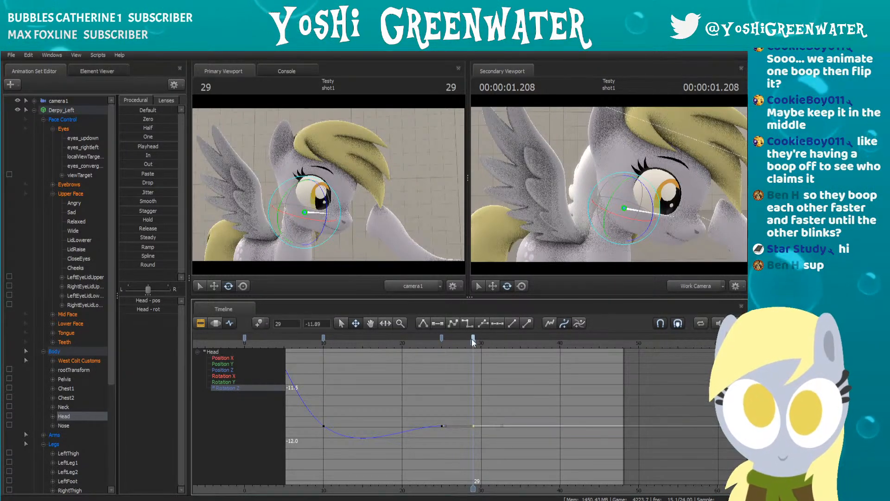
left_click_drag(473, 426, 497, 499)
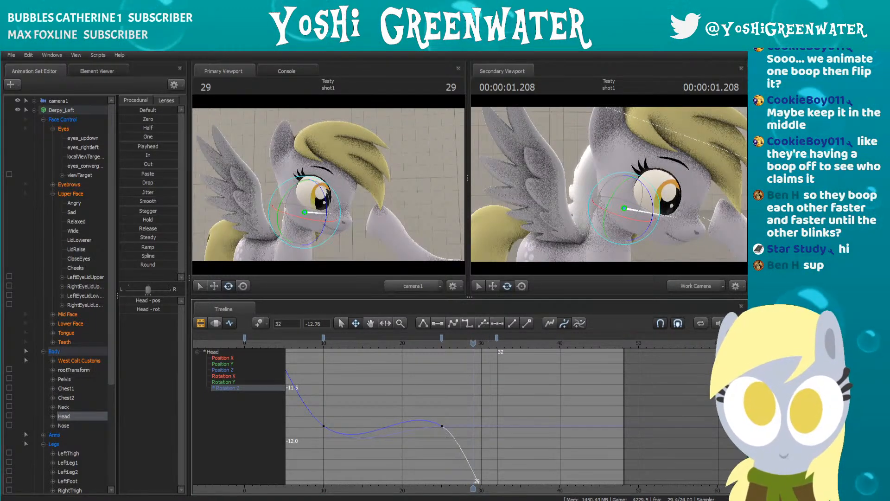
Step: Add a Head Rotation Z key at frame 34 and select it
scroll(477, 416, "down", 4)
mouse_move(479, 349)
left_mouse_down()
mouse_move(447, 354)
mouse_move(484, 357)
left_mouse_up()
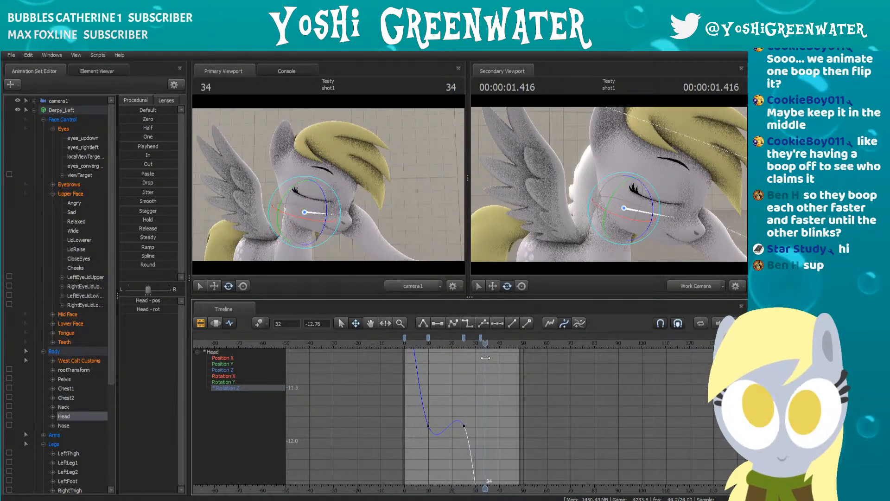
scroll(486, 363, "up", 2)
middle_click_drag(473, 413, 453, 356)
scroll(480, 395, "down", 3)
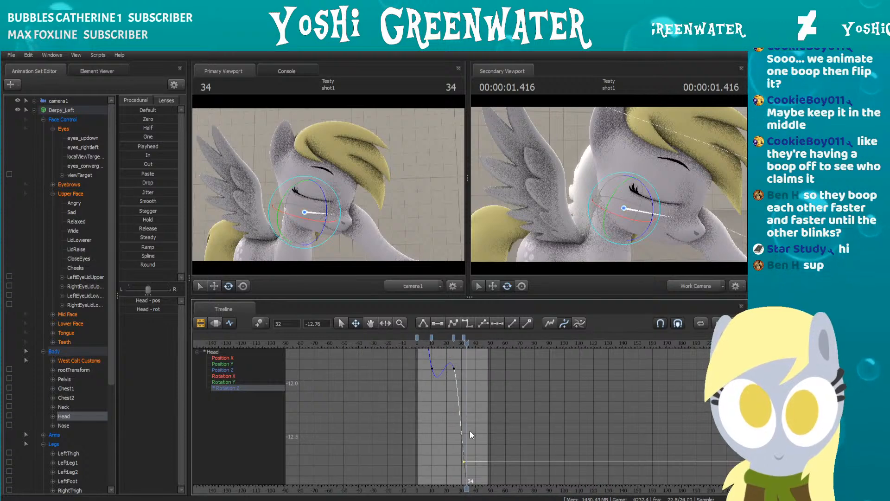
scroll(471, 418, "up", 2)
left_click_drag(463, 461, 466, 430)
key("ctrl+z")
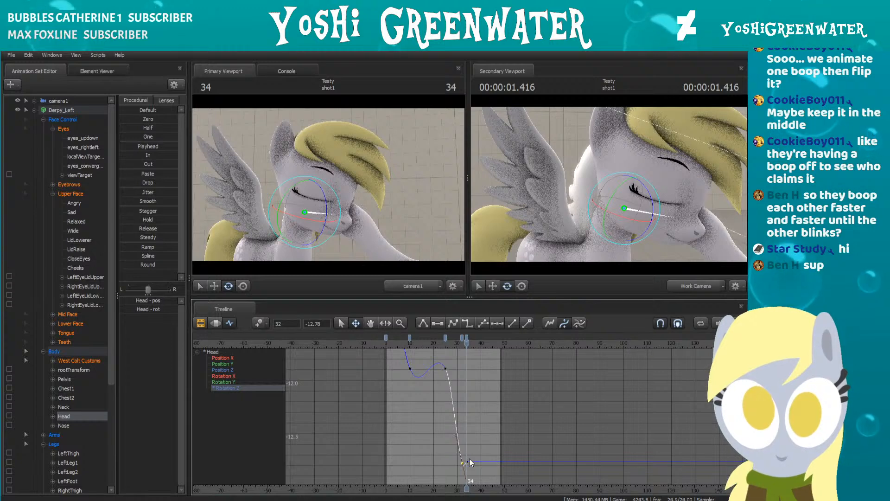
left_click(467, 337)
Step: Shift the Head's last Rotation Z key to frame 36 at -13.47 and tilt the head slightly downward in the secondary viewport
scroll(461, 407, "up", 3)
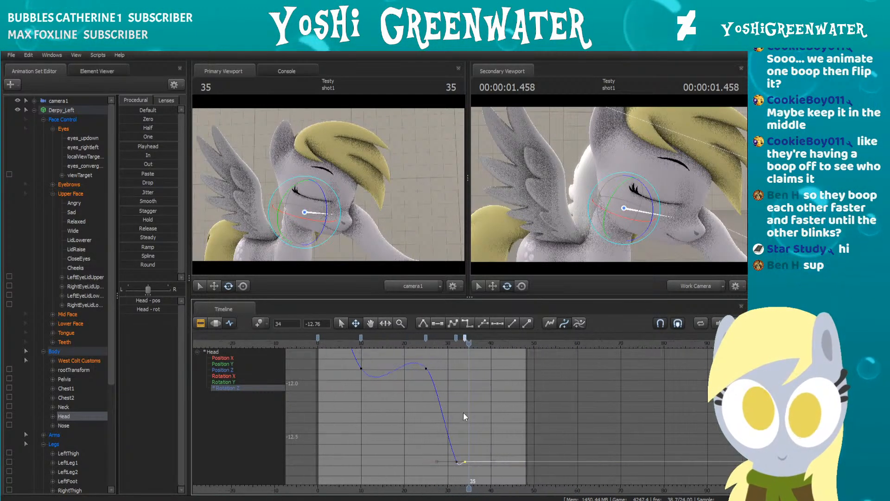
middle_click_drag(477, 414, 492, 366)
scroll(492, 365, "up", 2)
scroll(491, 368, "down", 8)
left_click_drag(488, 399, 491, 473)
left_click_drag(650, 198, 654, 205)
Step: Play back and scrub the head's downward motion, stopping at frame 36
scroll(439, 346, "up", 2)
left_click(434, 345)
key("space")
left_click(455, 342)
left_click_drag(456, 342, 499, 345)
scroll(481, 361, "up", 3)
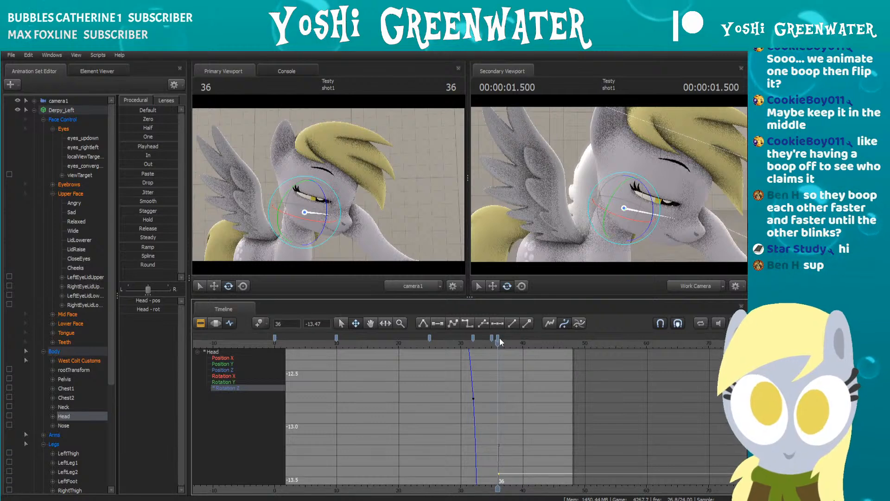
Step: Rotate the head upward at frame 40, and adjust its tilt slightly at frame 44
left_click_drag(498, 342, 519, 345)
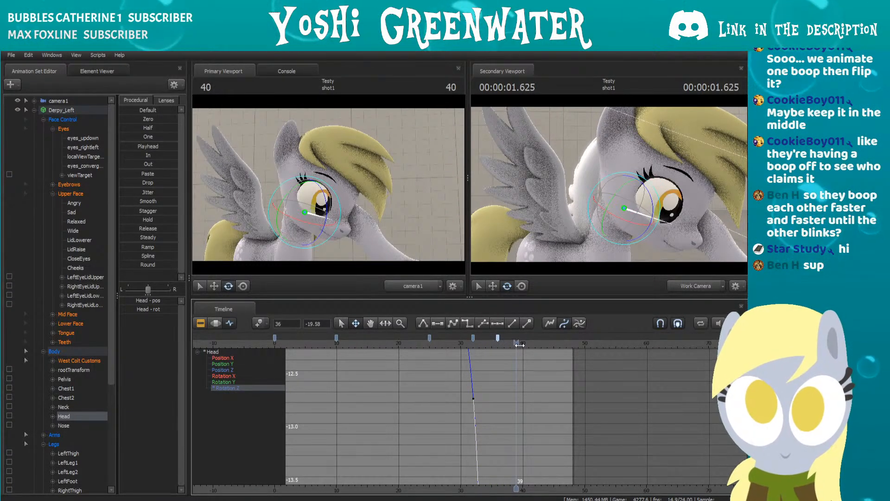
left_click_drag(652, 212, 649, 198)
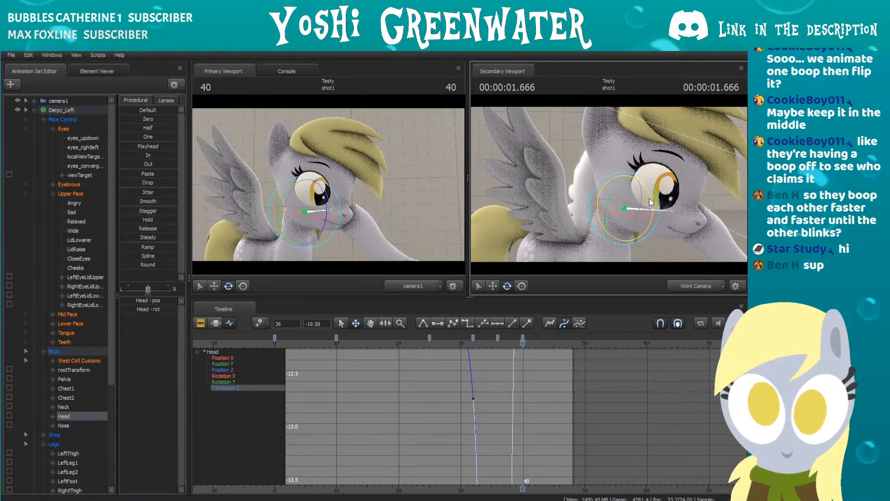
key("Right")
key("Right")
key("Right")
key("Right")
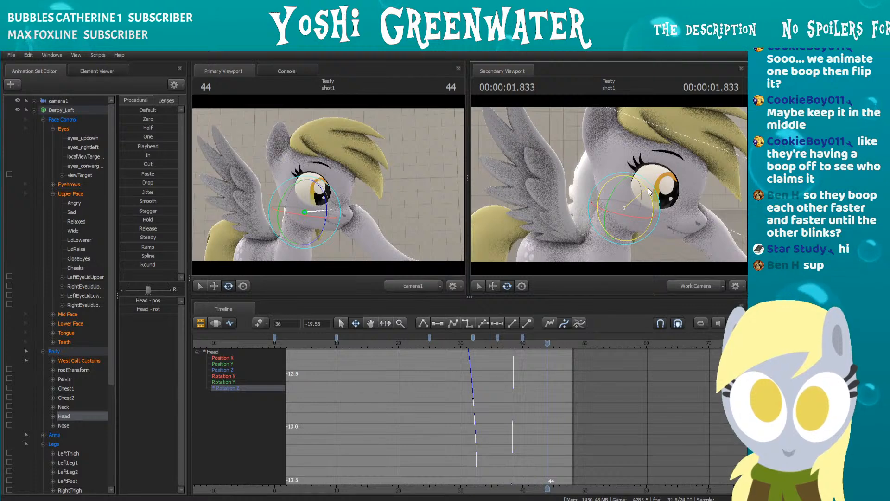
left_click_drag(649, 193, 651, 193)
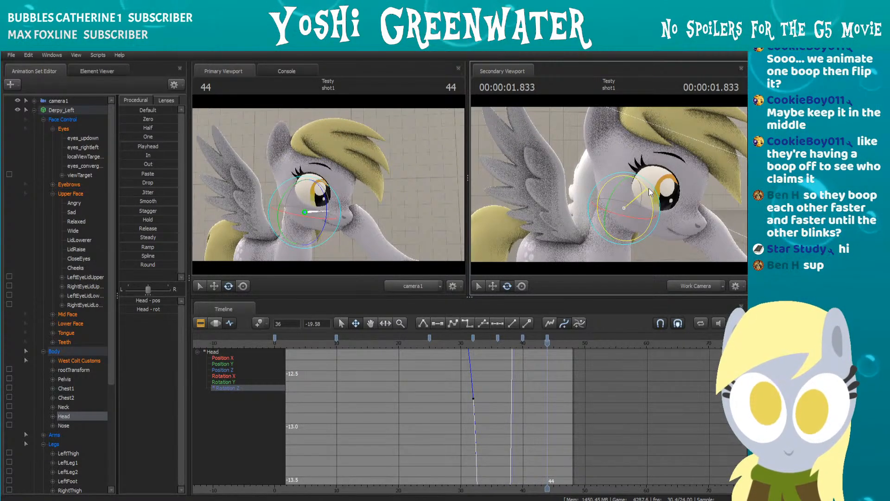
Step: Play back shot1 from its start to review the timing of the head reaction to the hoof
key("space")
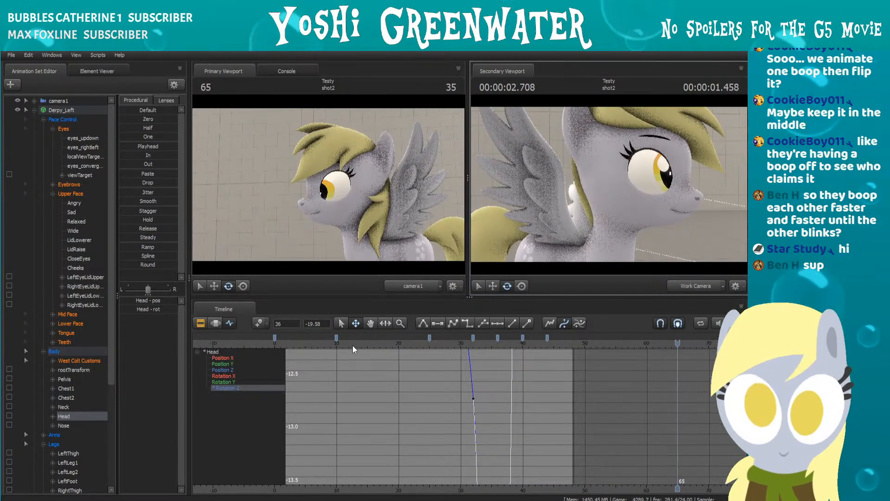
scroll(349, 360, "down", 3)
left_click(513, 344)
key("space")
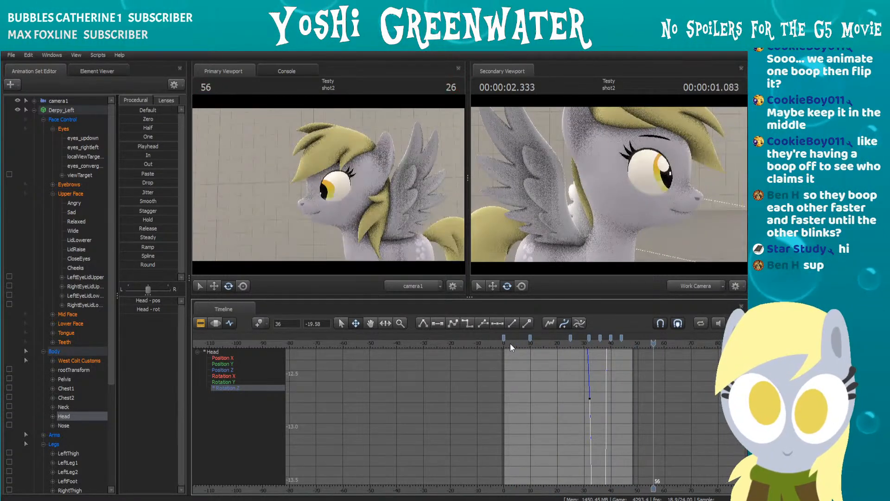
key("space")
scroll(532, 377, "up", 2)
scroll(537, 371, "up", 1)
key("space")
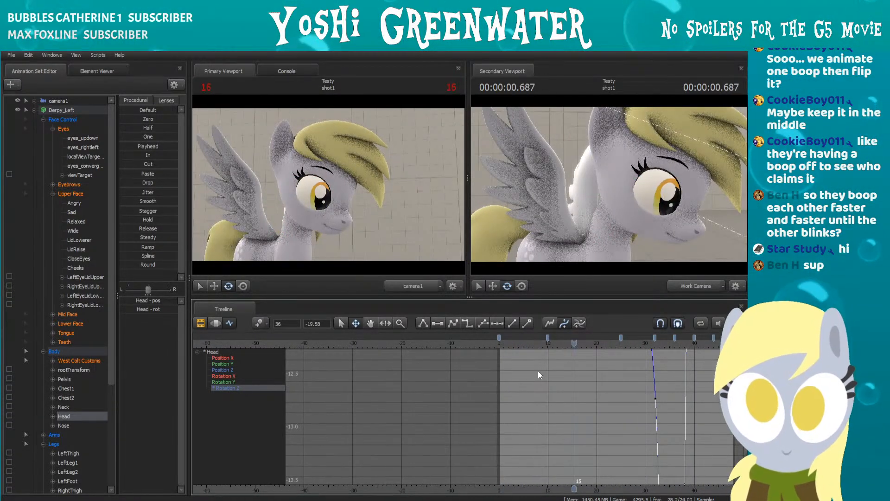
key("space")
middle_click_drag(559, 369, 488, 380)
key("space")
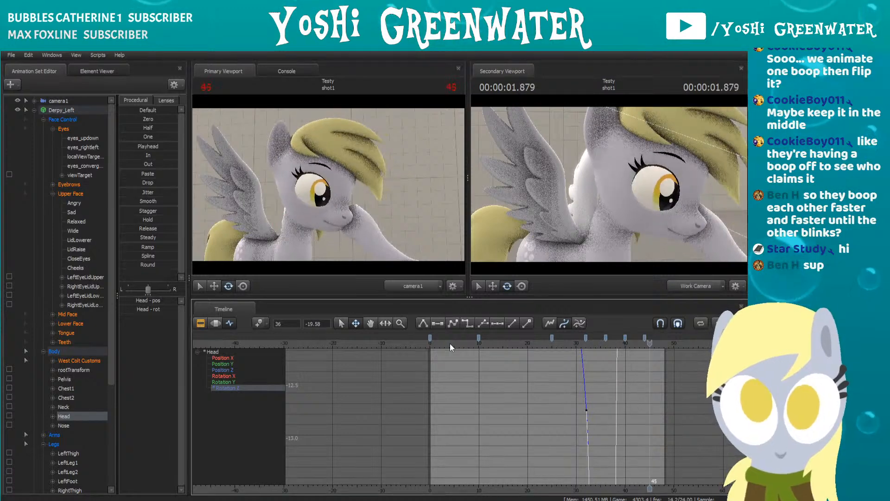
left_click(449, 344)
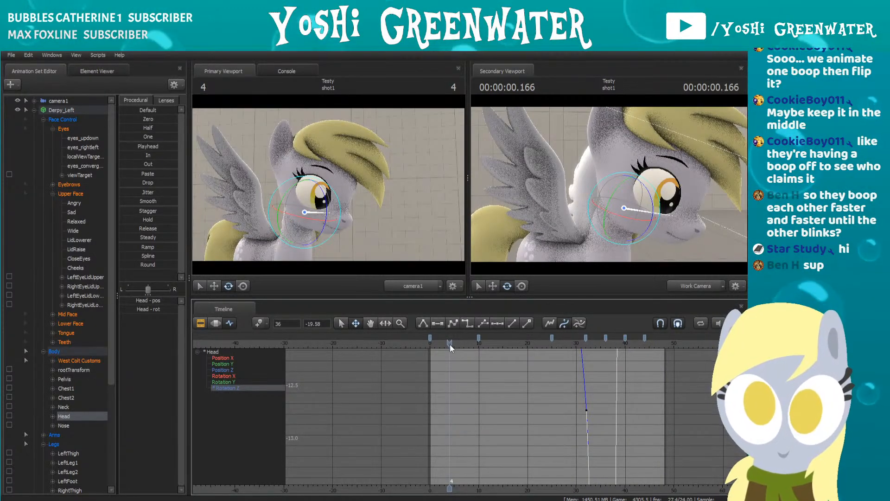
middle_click_drag(469, 355, 417, 360)
Step: Scrub shot1 to frame 42 and expand Derpy_Left's Mid Face and Lower Face control groups
left_click_drag(463, 343, 583, 354)
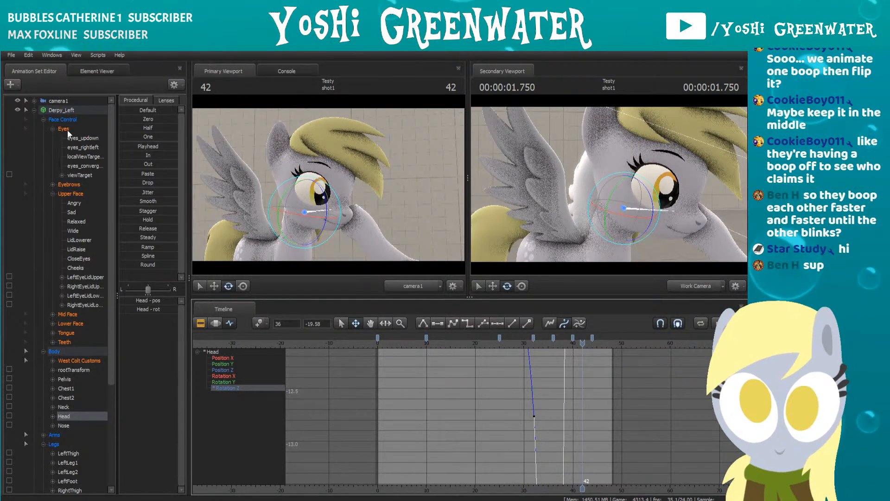
scroll(63, 214, "down", 2)
left_click(62, 258)
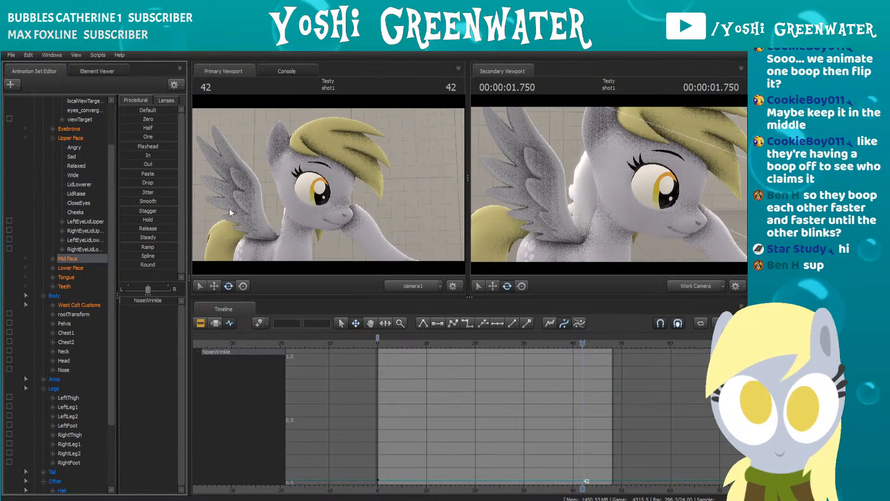
left_click(52, 258)
left_click(52, 277)
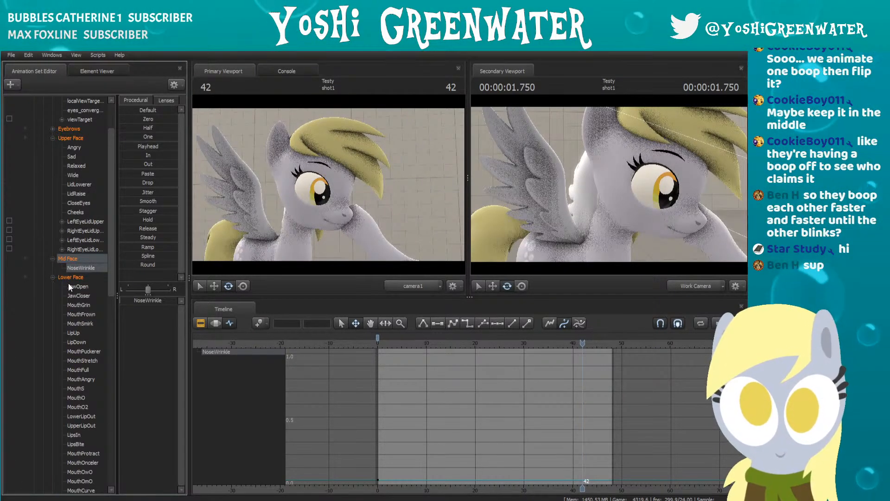
Step: Try the MouthGrin, MouthFrown, MouthSmirk, LipUp and LipDown controls on Derpy_Left at frame 42
scroll(69, 284, "down", 2)
left_click(77, 250)
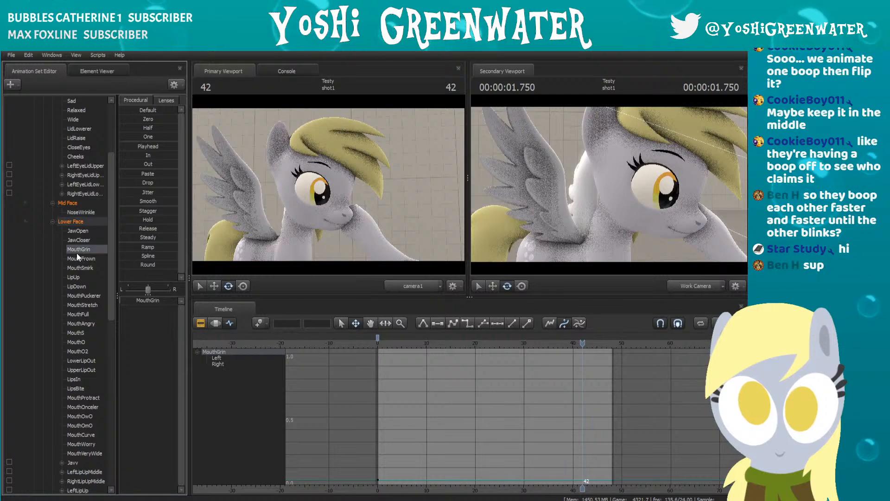
left_click(77, 260)
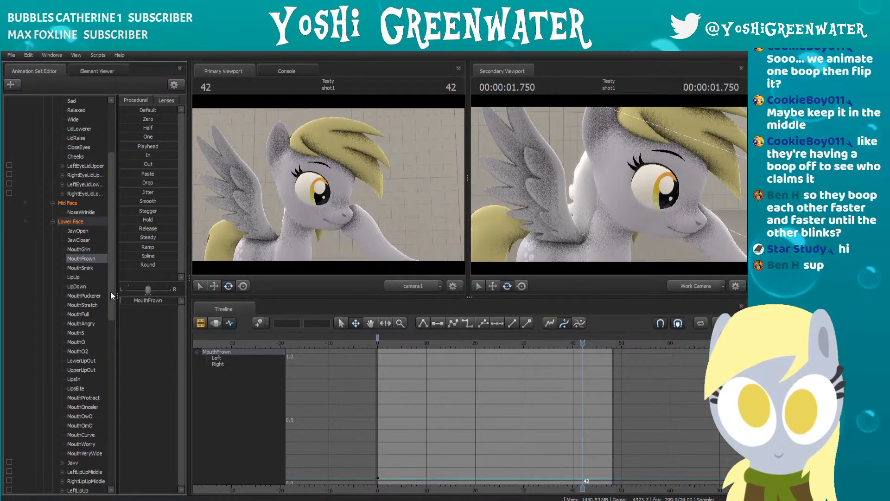
left_click(80, 267)
left_click(78, 277)
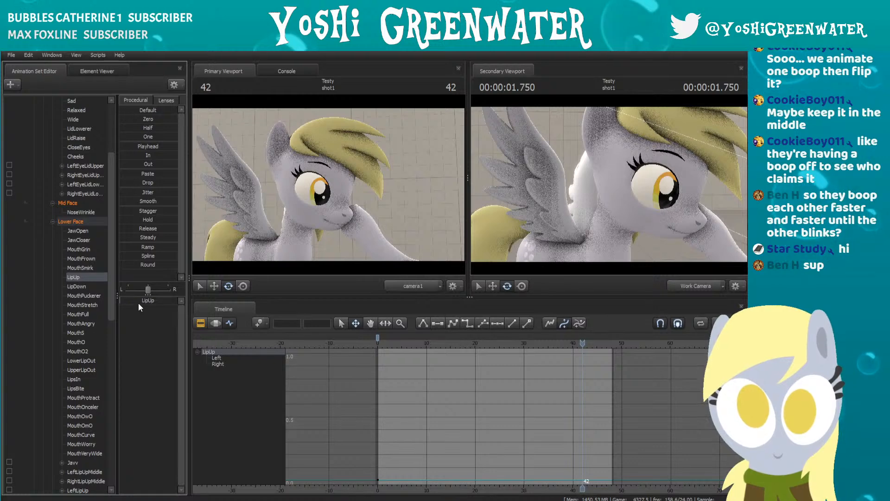
left_click(77, 286)
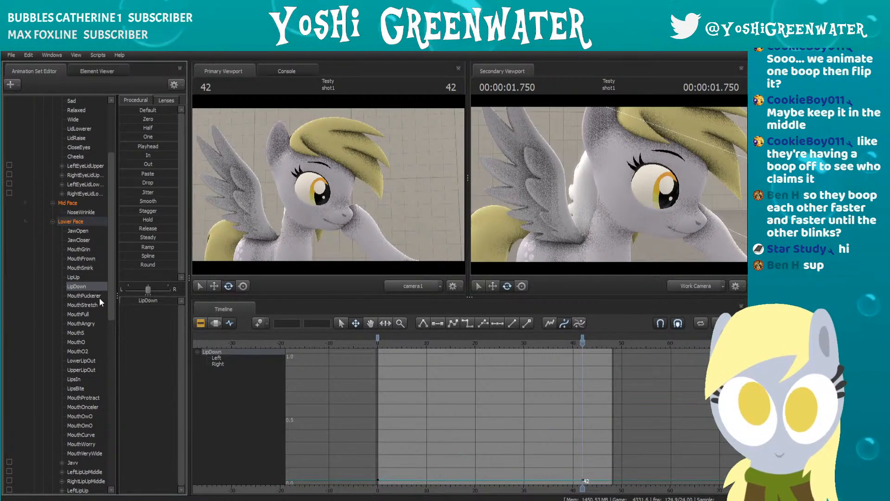
Step: Try the JawOpen, JawCloser, MouthGrin and MouthFrown controls at frame 42 for a boop expression
scroll(86, 306, "down", 1)
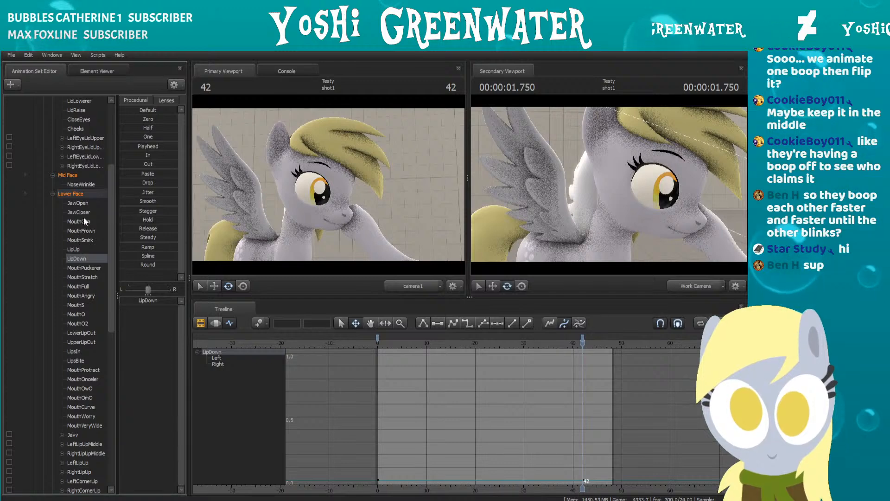
left_click(78, 203)
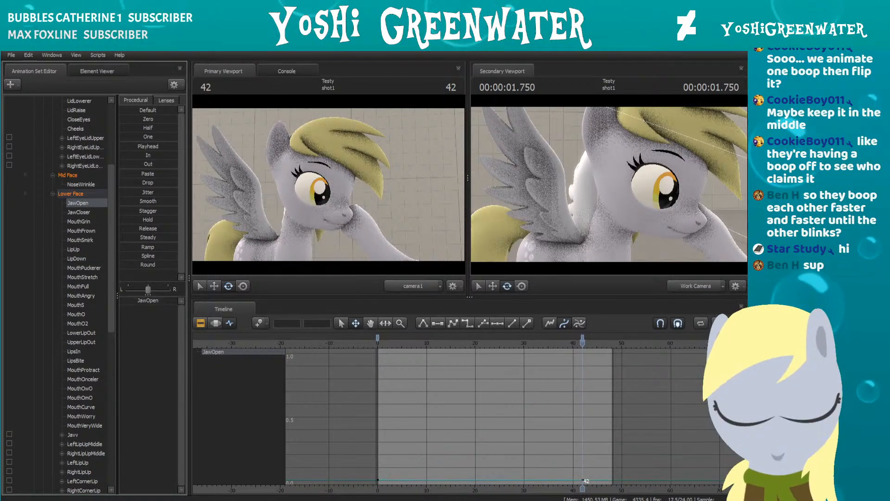
left_click(78, 212)
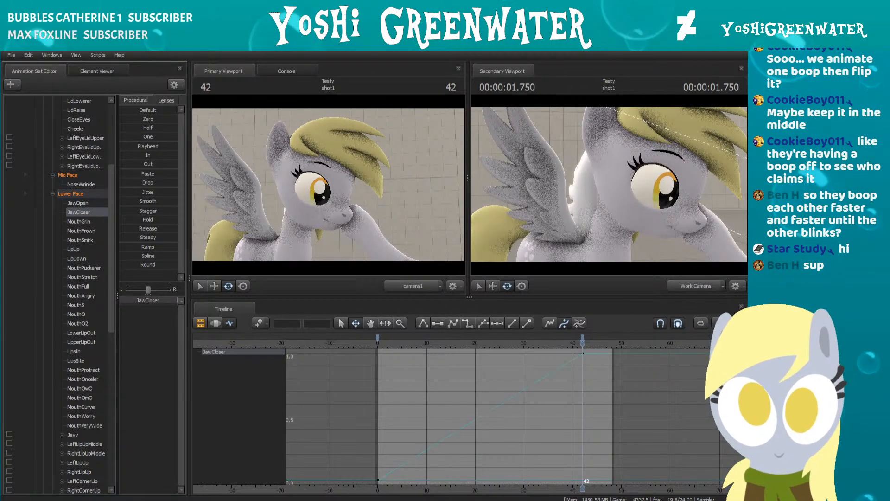
left_click(75, 222)
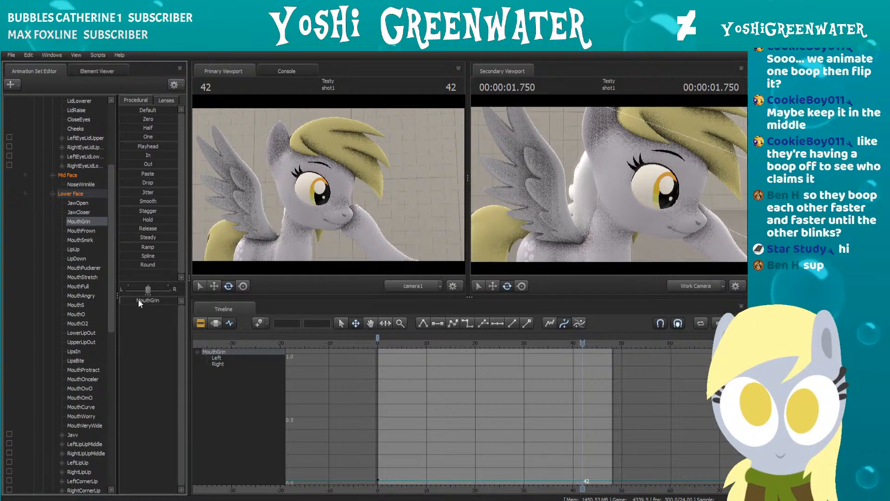
left_click(81, 230)
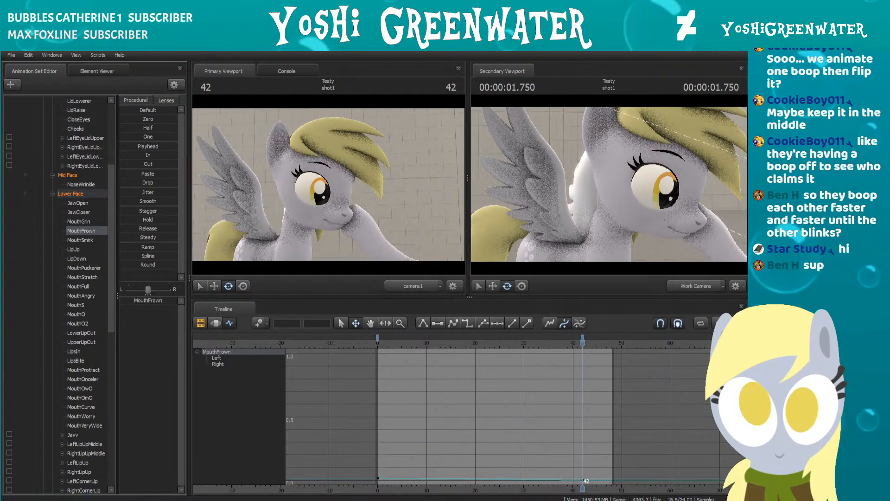
Step: Remove the MouthFrown test key at frame 42 and return to frame 0
left_click(388, 343)
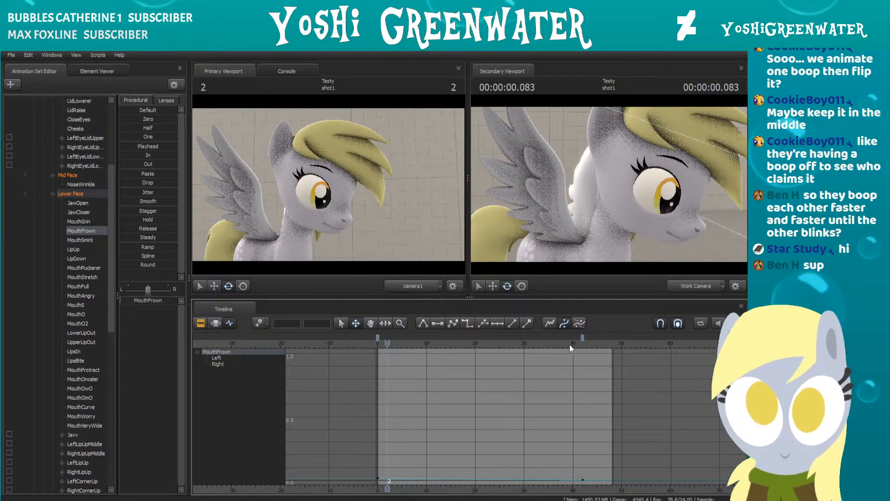
left_click(380, 342)
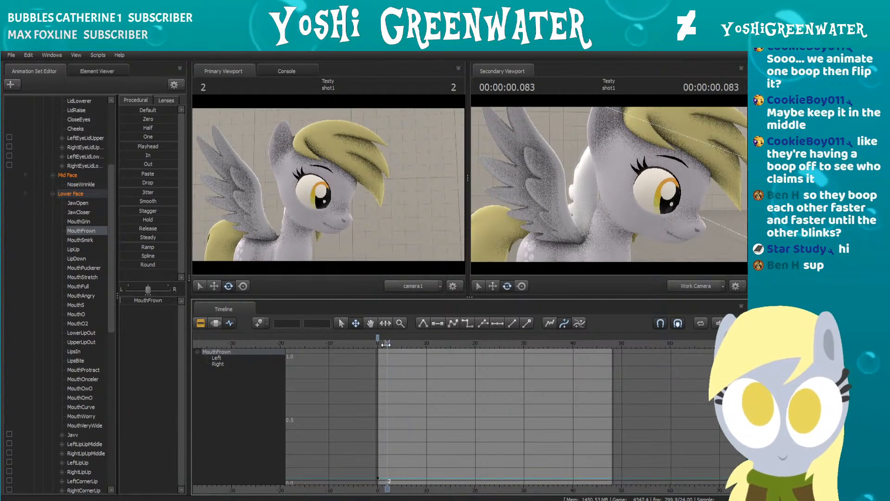
left_click_drag(380, 343, 377, 343)
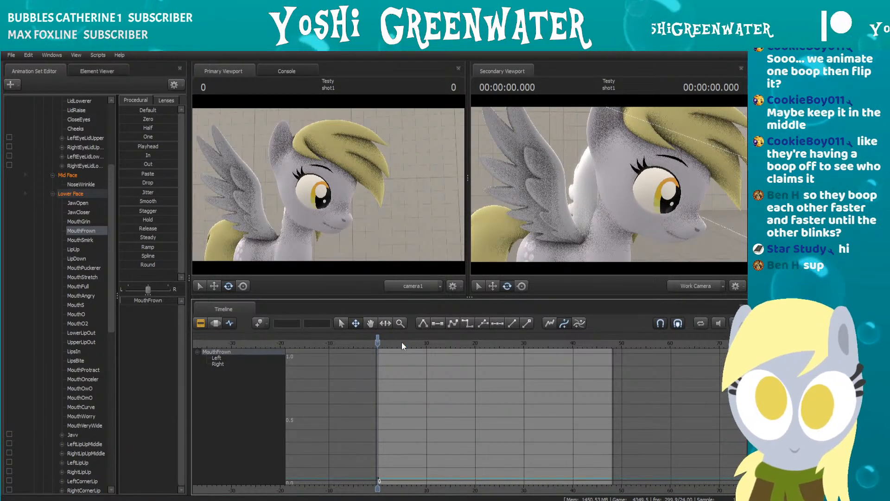
Step: Pull the secondary viewport's work camera back and turn it to bring both ponies into view
left_click(598, 241)
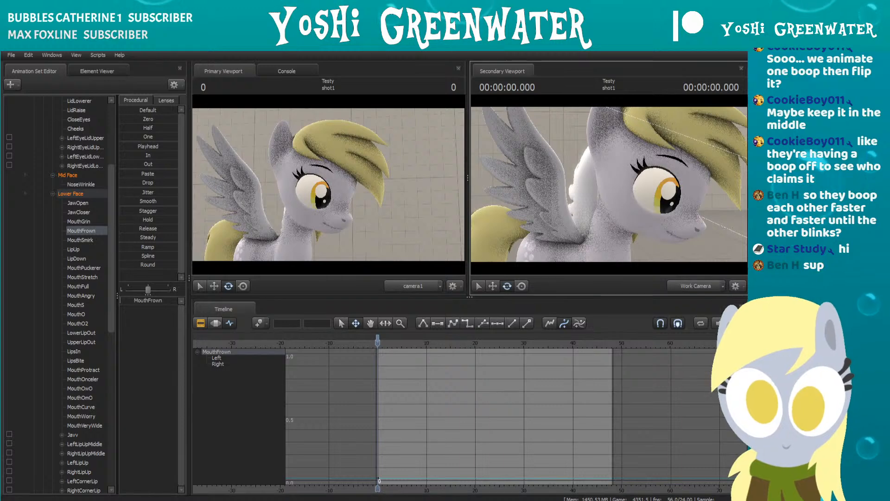
key("s")
key("d")
left_click_drag(597, 241, 662, 178)
key("w")
key("s")
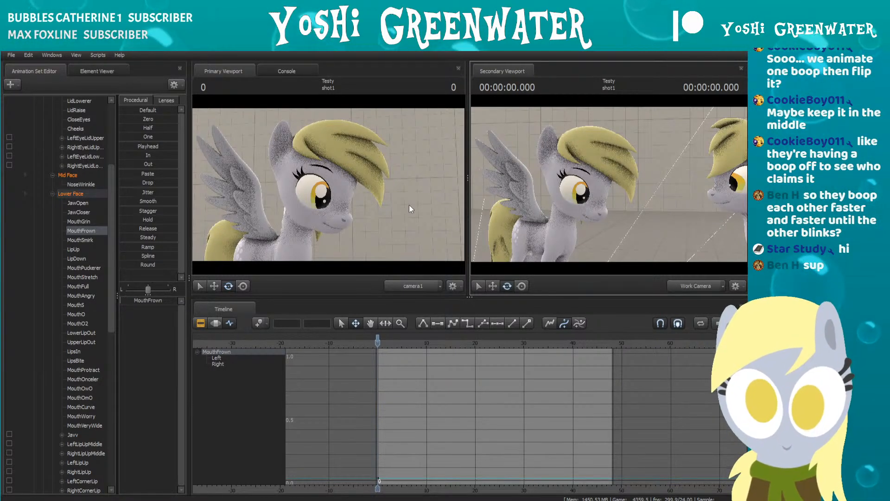
Step: Look through Derpy_Left's eye, eyelid, mouth and body controls for ones suited to the boop reaction
scroll(72, 227, "up", 3)
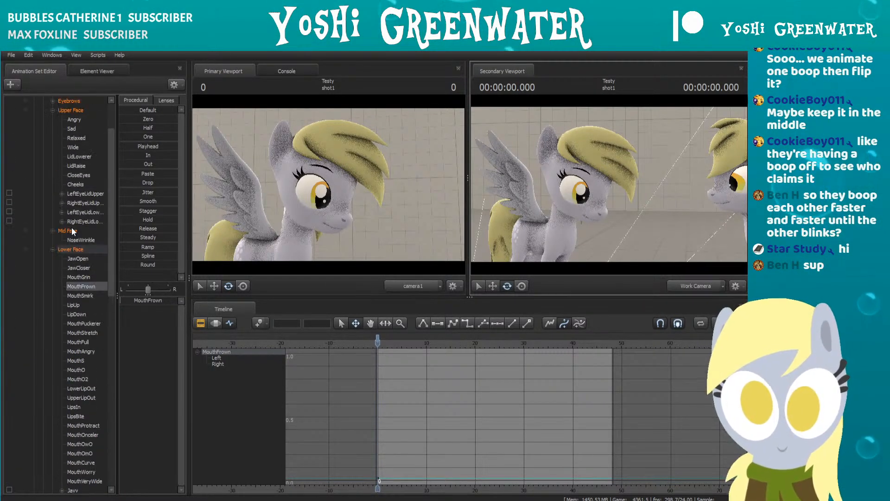
scroll(71, 227, "up", 4)
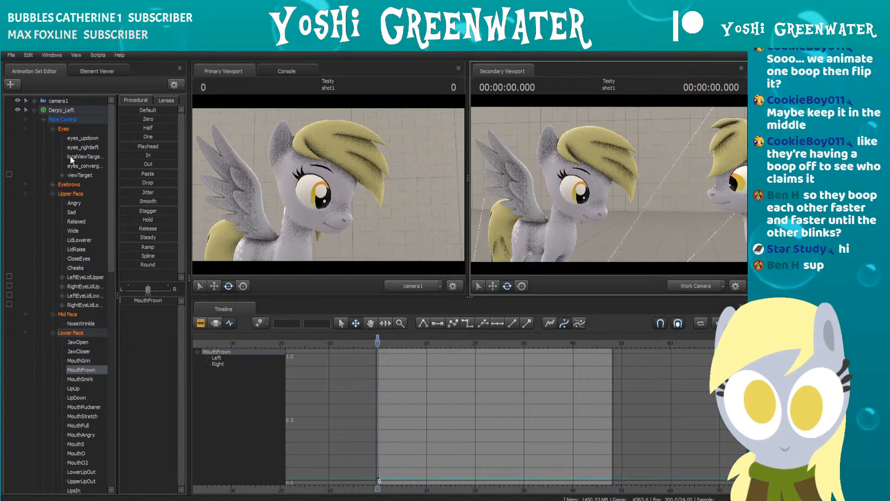
scroll(71, 156, "down", 10)
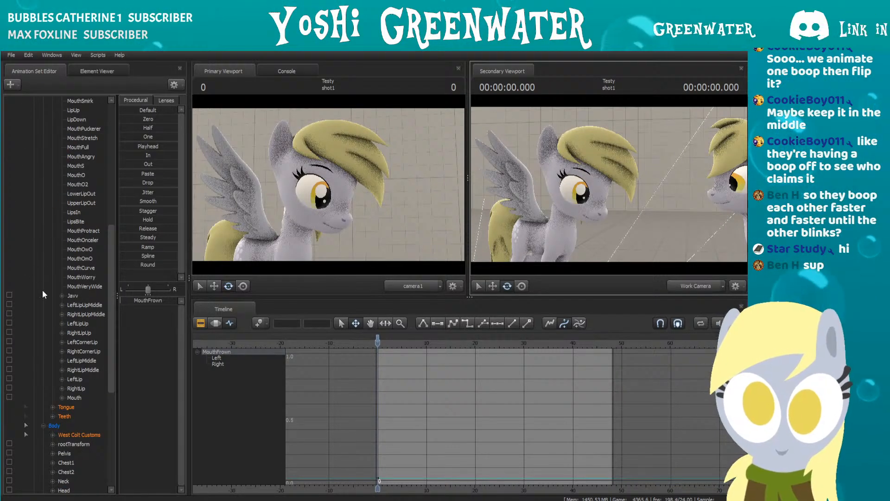
scroll(77, 322, "up", 10)
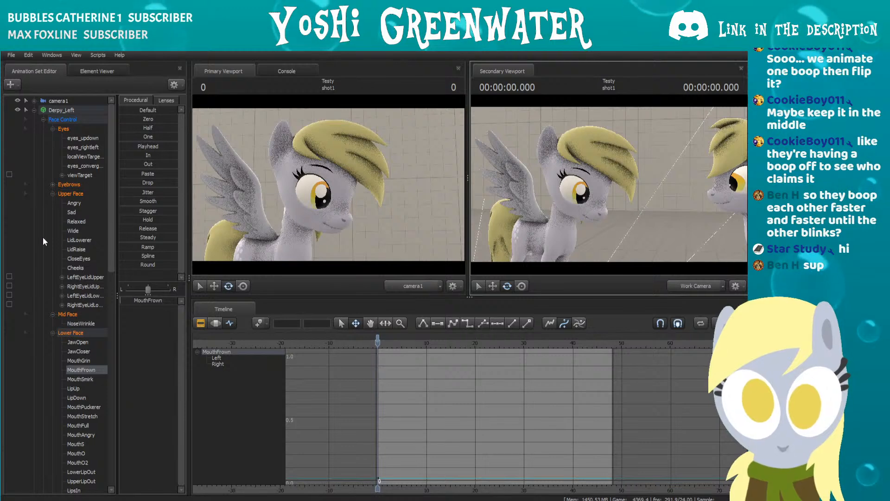
scroll(44, 257, "down", 2)
scroll(40, 255, "down", 5)
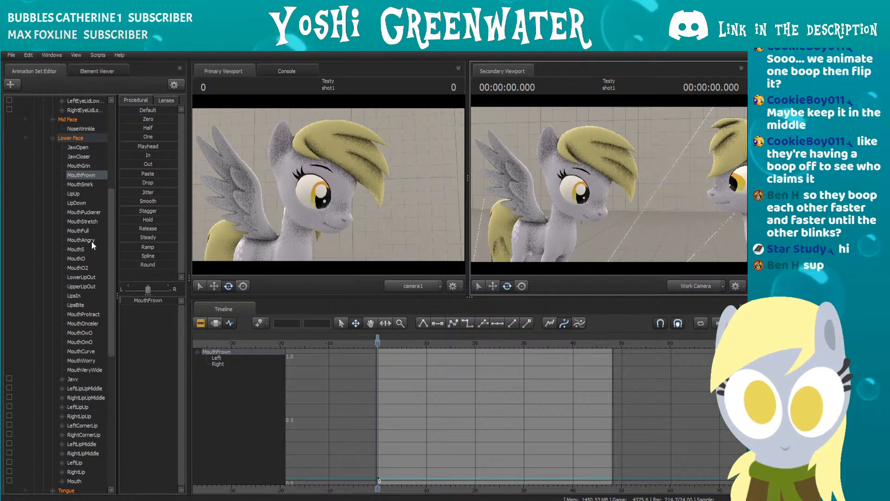
scroll(93, 266, "down", 2)
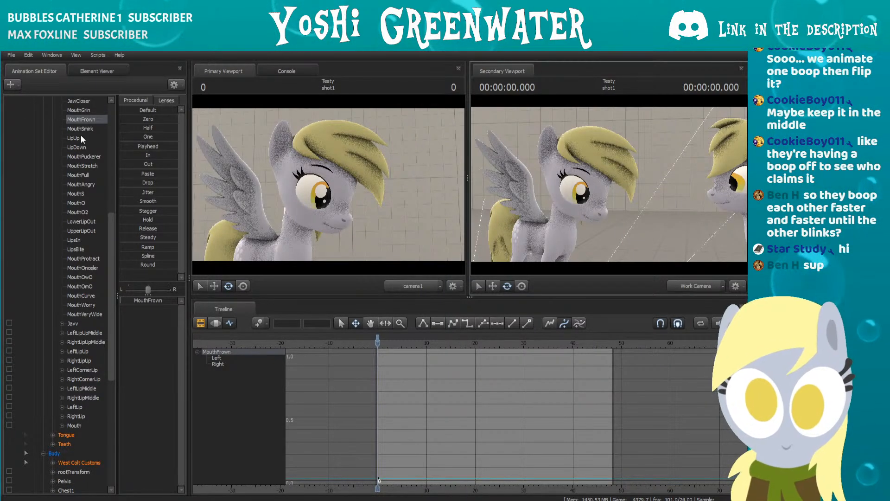
left_click_drag(125, 299, 103, 297)
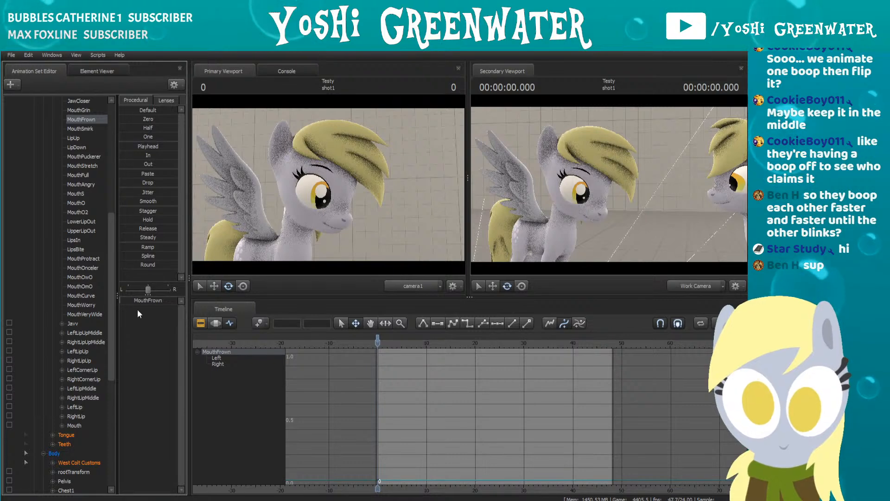
scroll(76, 229, "up", 9)
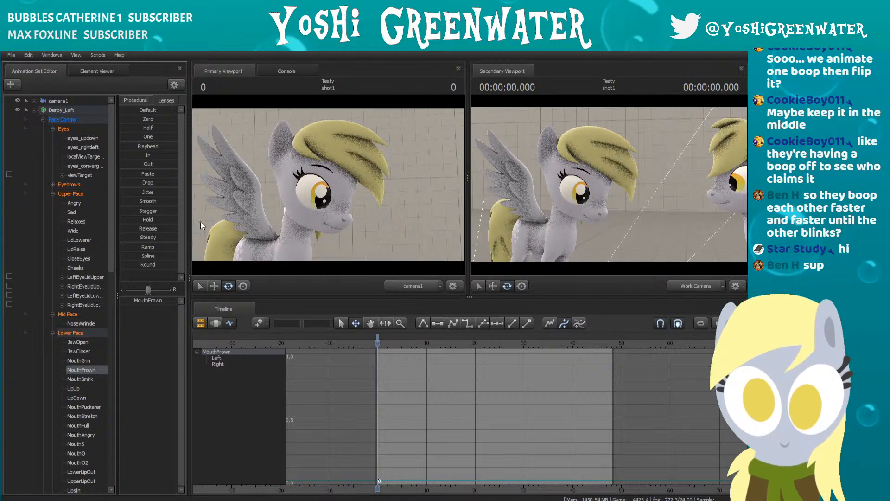
scroll(79, 265, "down", 3)
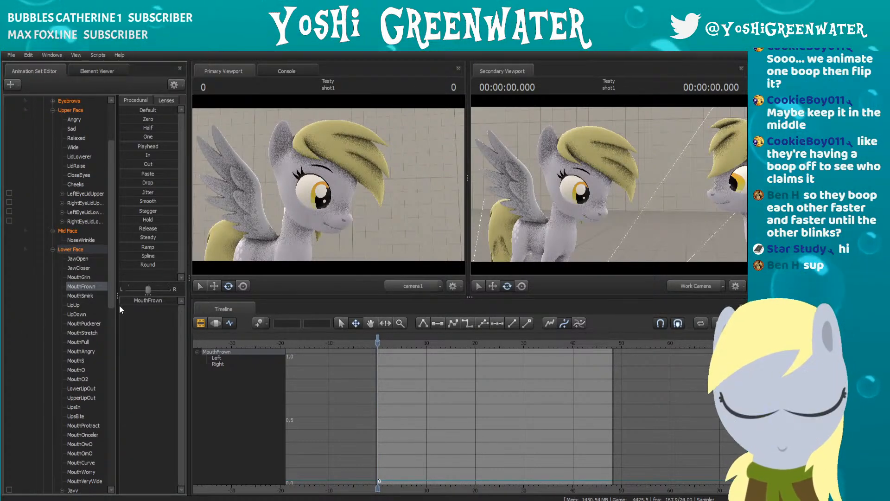
mouse_move(114, 304)
left_mouse_down()
mouse_move(111, 327)
mouse_move(113, 288)
left_mouse_up()
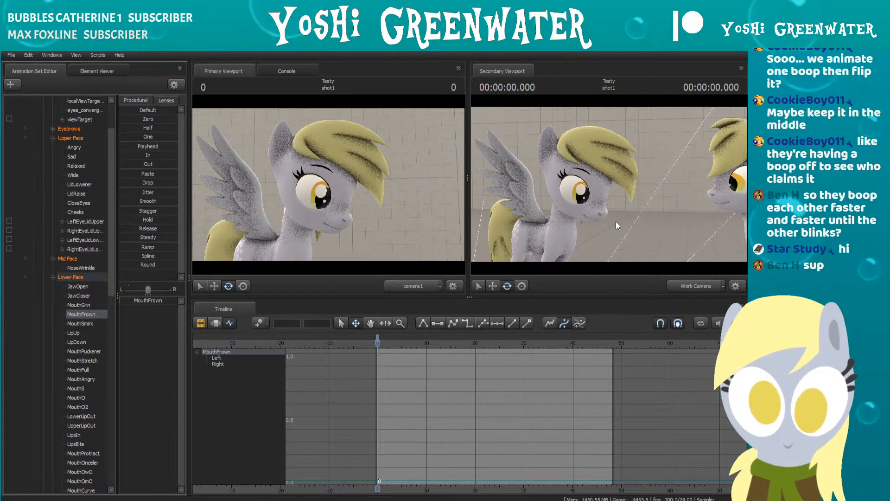
Step: Key a slight MouthFrown of about 0.2 at frame 31 and key it back to zero at frame 30
left_click_drag(394, 343, 435, 348)
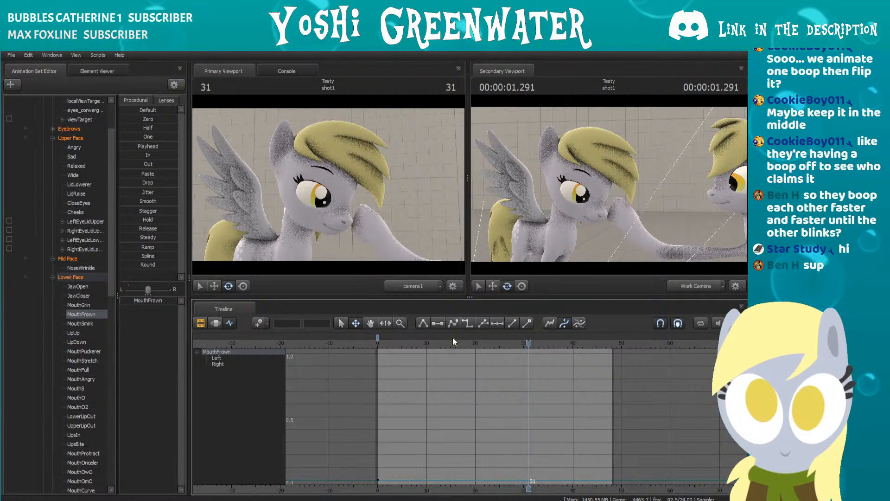
left_click_drag(139, 299, 149, 300)
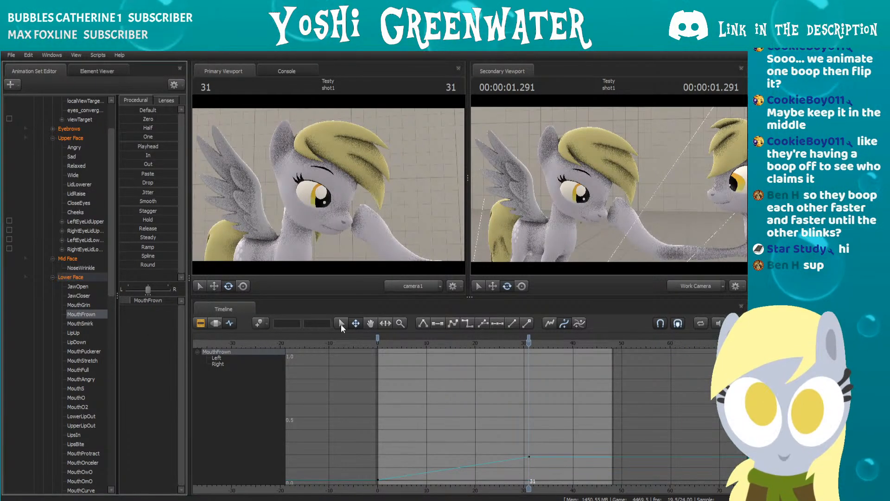
left_click_drag(443, 343, 524, 354)
left_click_drag(142, 304, 121, 304)
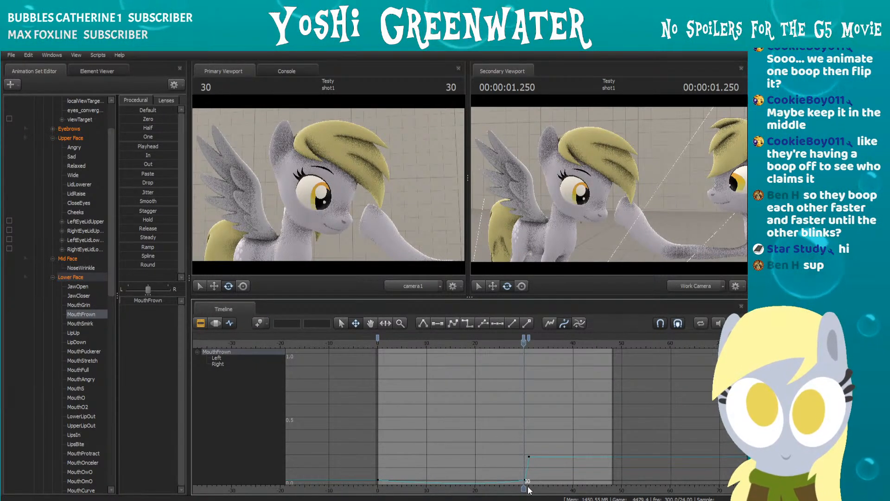
Step: Increase MouthFrown strongly at frame 33 to deepen the frown as the hoof pushes the nose
middle_click_drag(510, 454, 477, 403)
scroll(476, 403, "up", 2)
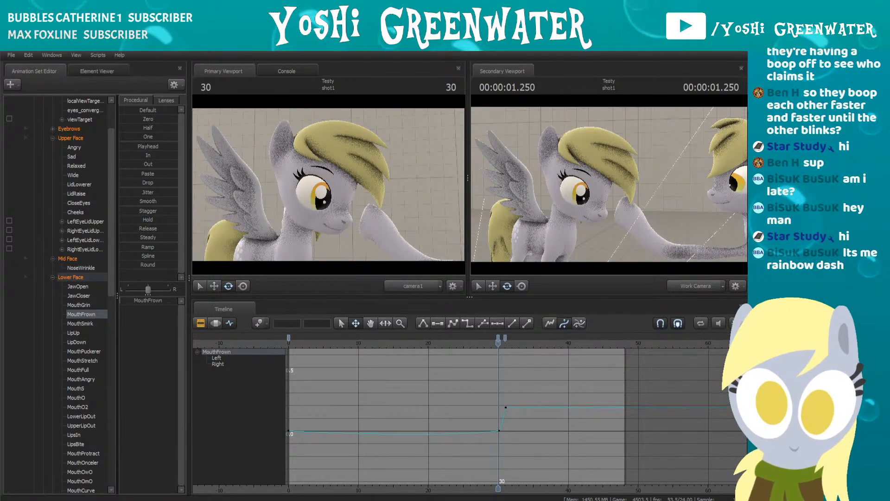
left_click_drag(483, 343, 519, 344)
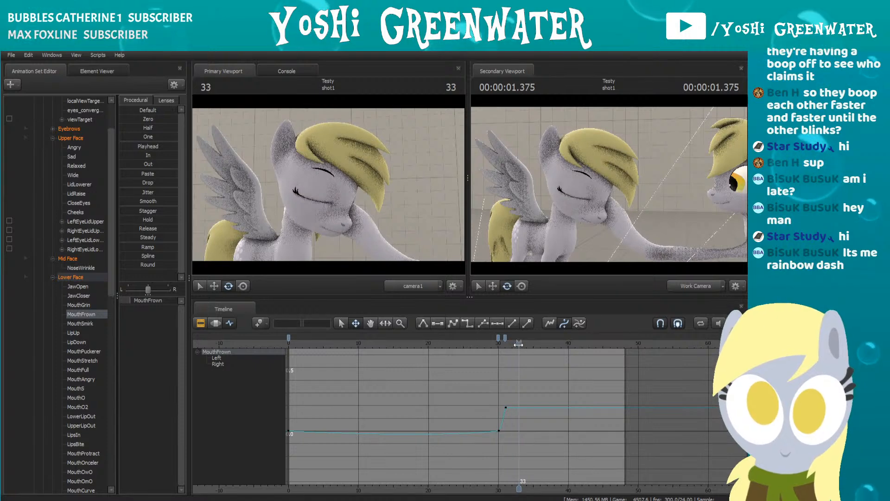
left_click_drag(137, 301, 164, 301)
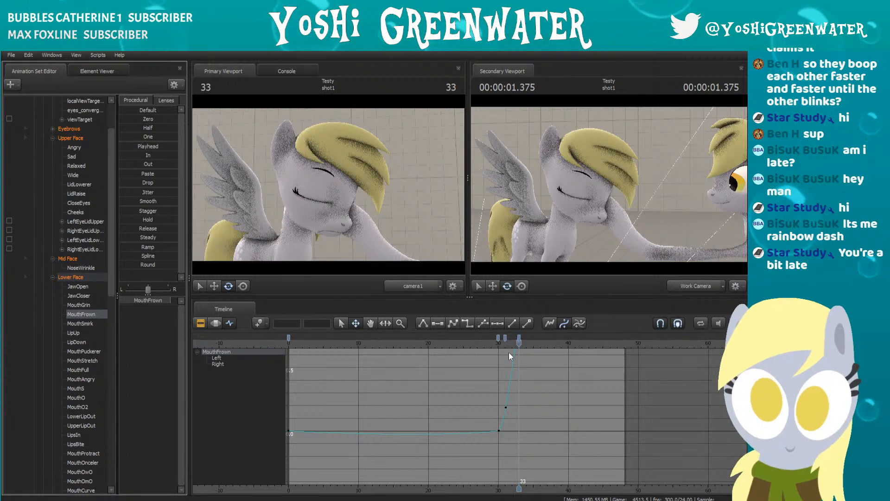
Step: Preview the frown, then shift the peak MouthFrown key to frame 34 and lower it slightly
mouse_move(481, 343)
left_mouse_down()
mouse_move(457, 343)
mouse_move(527, 343)
left_mouse_up()
key("space")
key("space")
left_click_drag(155, 302, 149, 302)
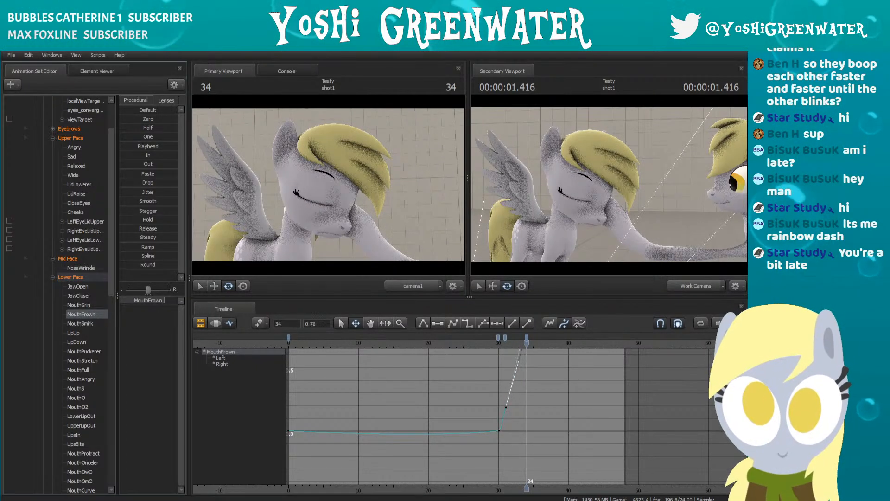
Step: Ease MouthFrown down with a key at frame 40, adjust it slightly at frame 46, and play back the reaction
left_click_drag(457, 346, 569, 350)
left_click_drag(163, 304, 160, 304)
left_click_drag(569, 351, 610, 351)
left_click_drag(157, 300, 158, 301)
key("space")
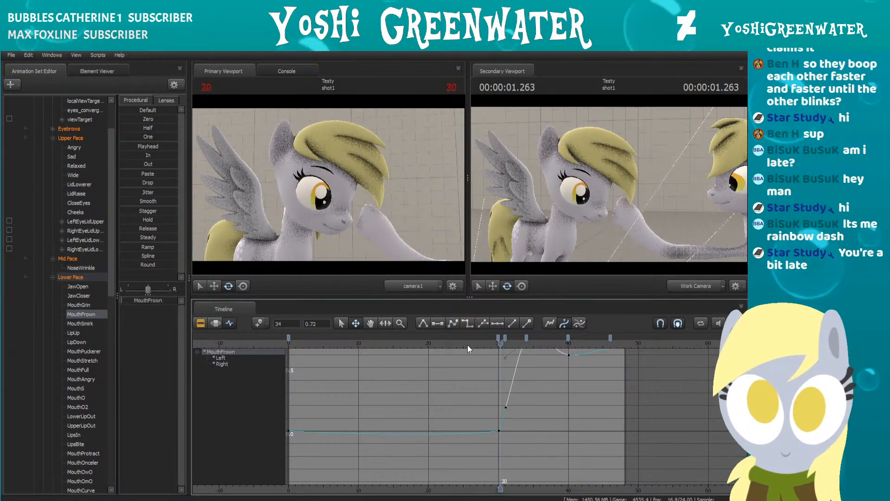
Step: Review the MouthFrown curve, play back the boop reaction, and return the playhead to frame 0
left_click_drag(328, 344, 310, 345)
scroll(323, 357, "down", 3)
middle_click_drag(331, 360, 367, 379)
scroll(346, 349, "up", 2)
key("space")
key("space")
left_click_drag(343, 344, 332, 343)
scroll(37, 164, "up", 2)
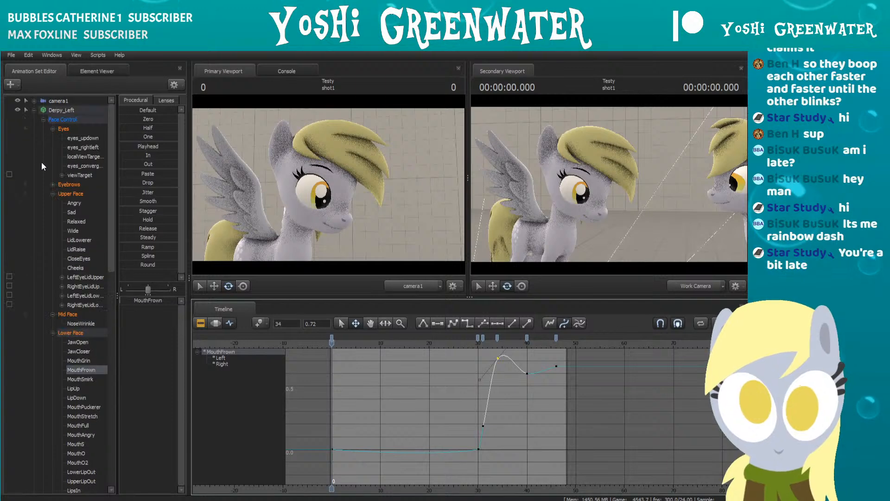
Step: Key eyes_updown slightly lower at frame 29 and again at frame 31 as the hoof reaches the nose
left_click(77, 138)
scroll(411, 363, "up", 2)
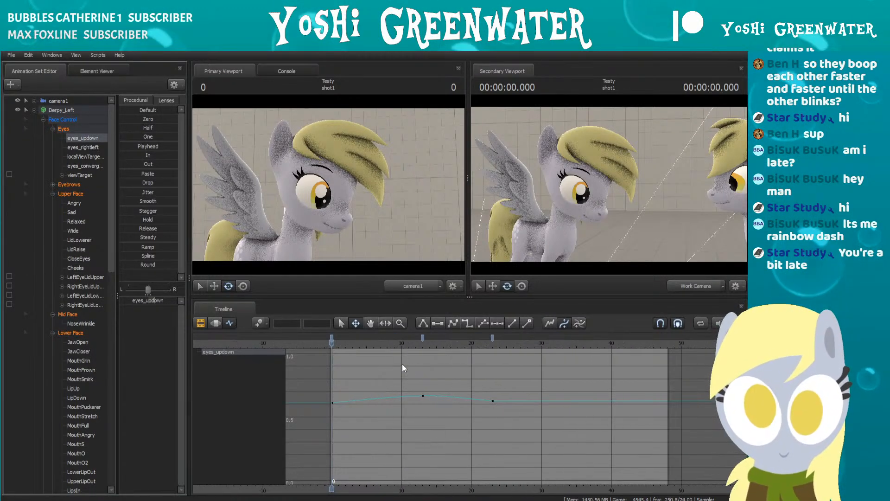
left_click_drag(342, 344, 531, 337)
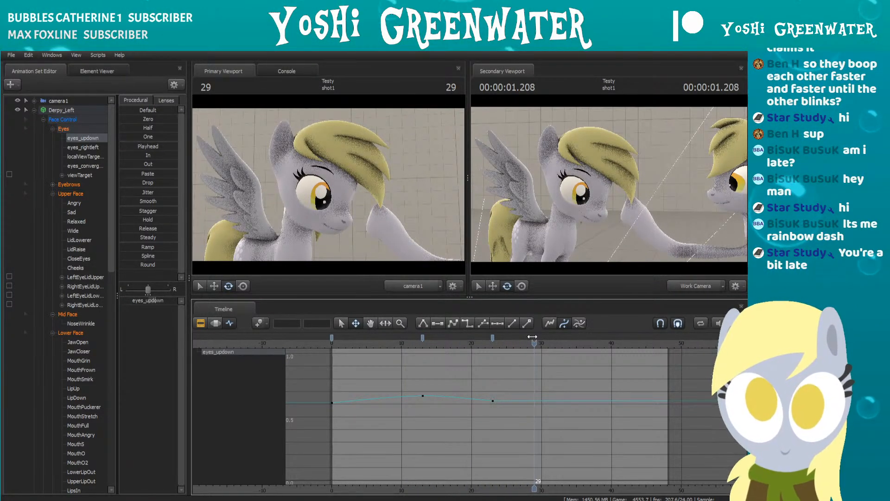
left_click_drag(155, 301, 155, 301)
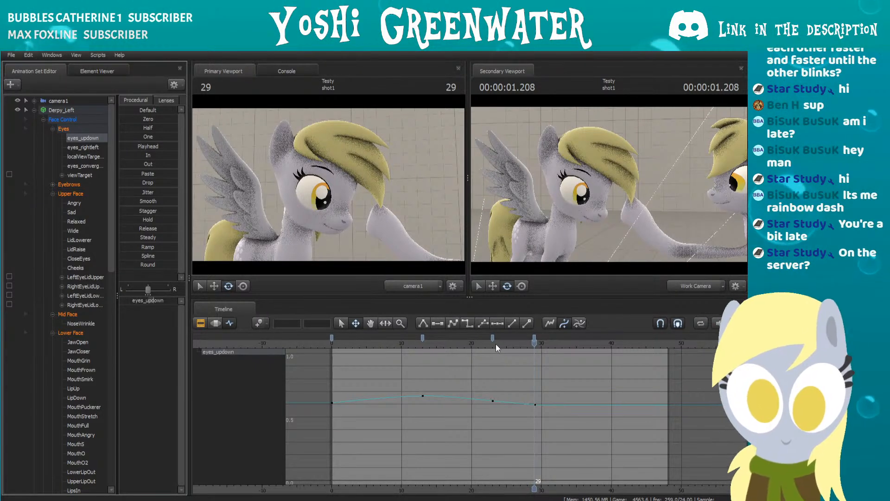
left_click_drag(496, 344, 549, 347)
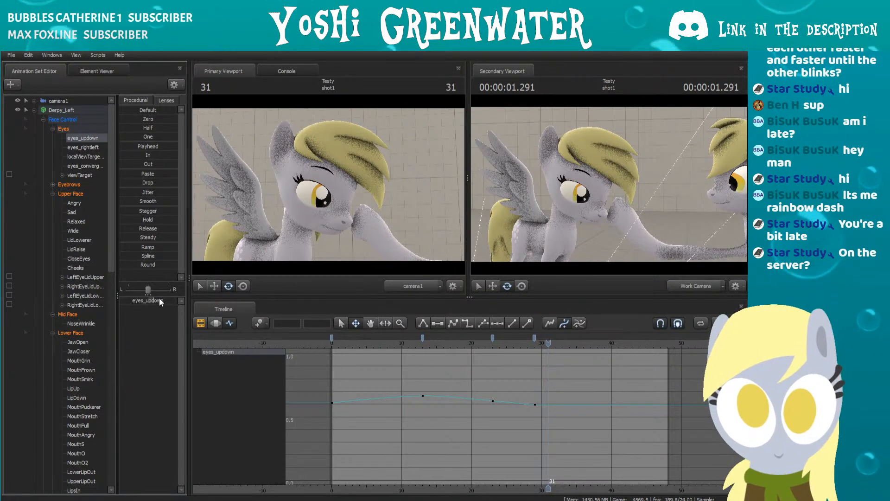
left_click_drag(192, 296, 265, 286)
left_click_drag(162, 303, 109, 301)
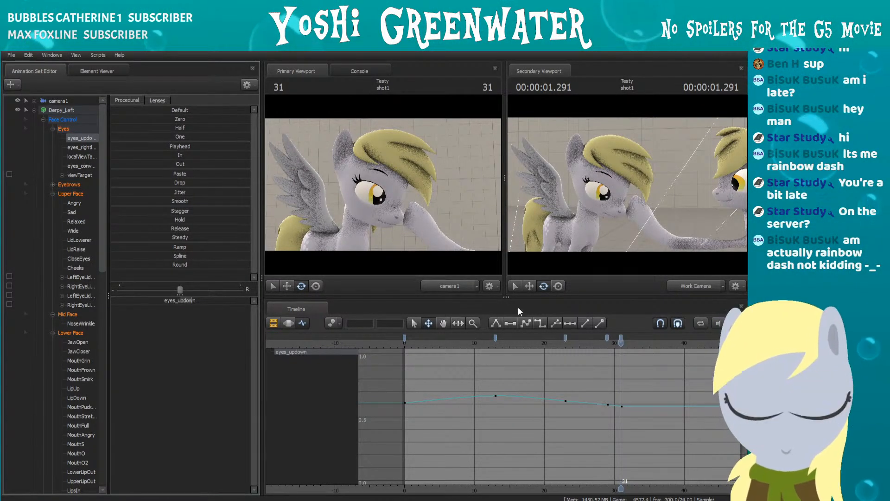
Step: Get a closer view of Derpy_Left's face at frame 32 and key eyes_updown slightly higher there
left_click_drag(565, 342, 630, 336)
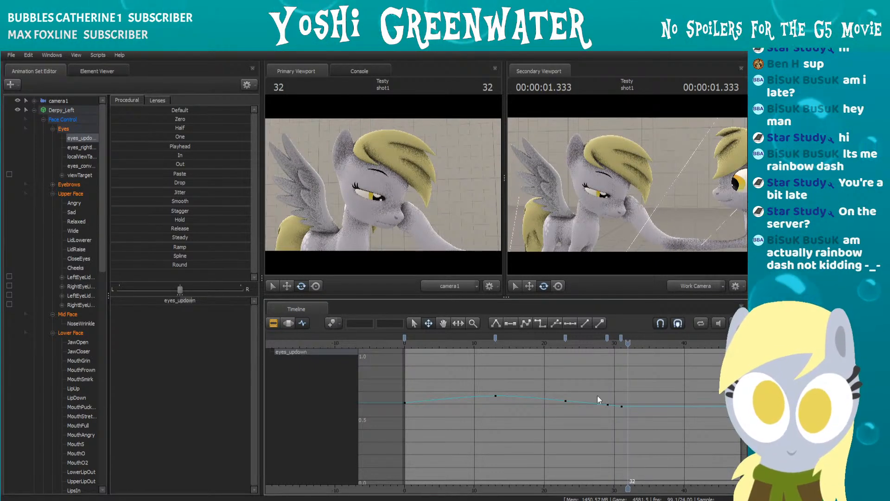
key("super")
middle_click_drag(597, 370, 525, 370, "alt")
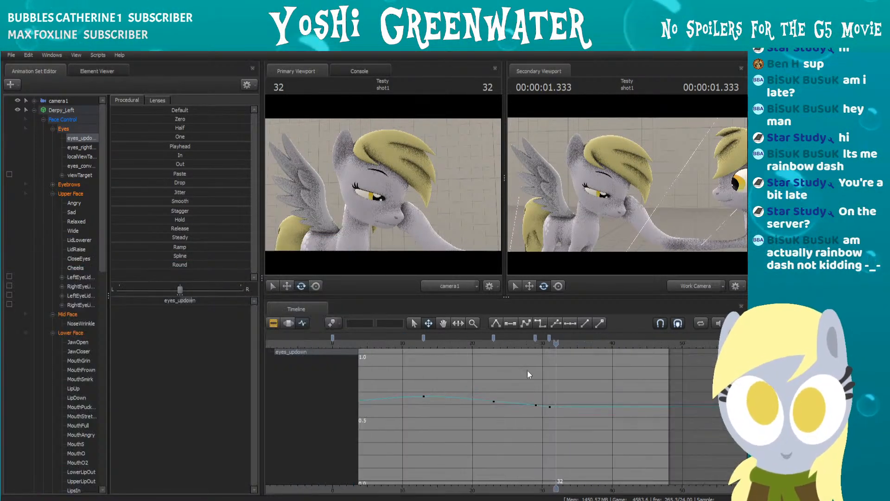
scroll(544, 372, "up", 2)
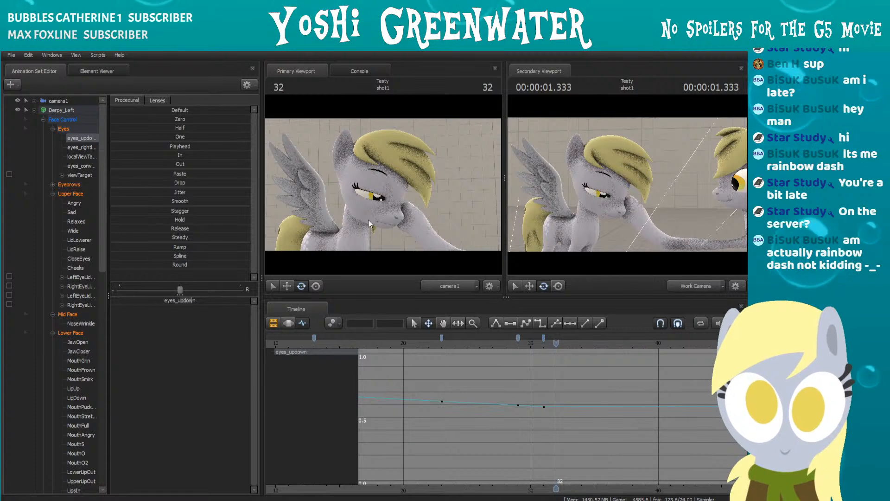
key("w")
left_click_drag(654, 197, 628, 185)
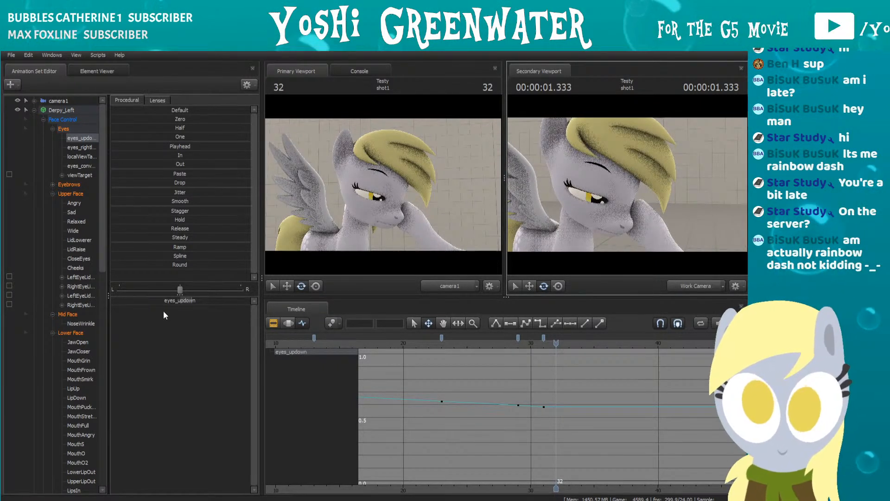
left_click_drag(190, 299, 193, 299)
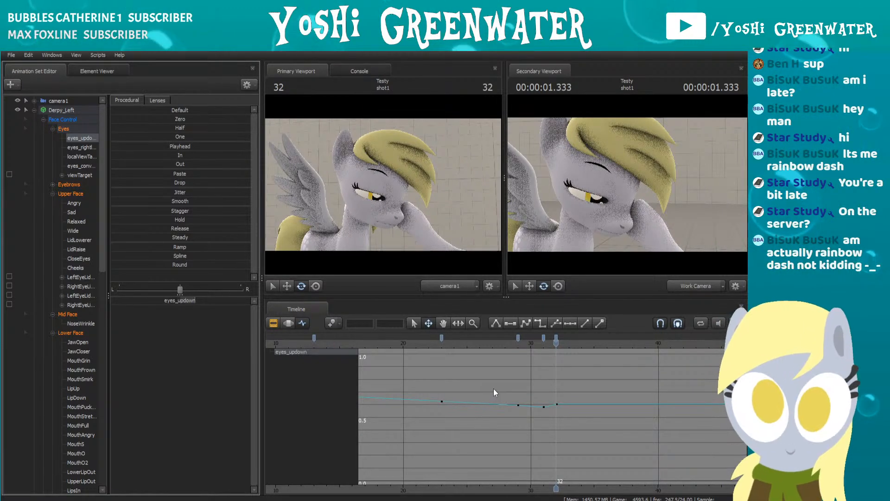
Step: Hold eyes_updown with a key at frame 36, then lower it slightly at frame 38
key("Right")
key("Right")
key("Right")
key("Right")
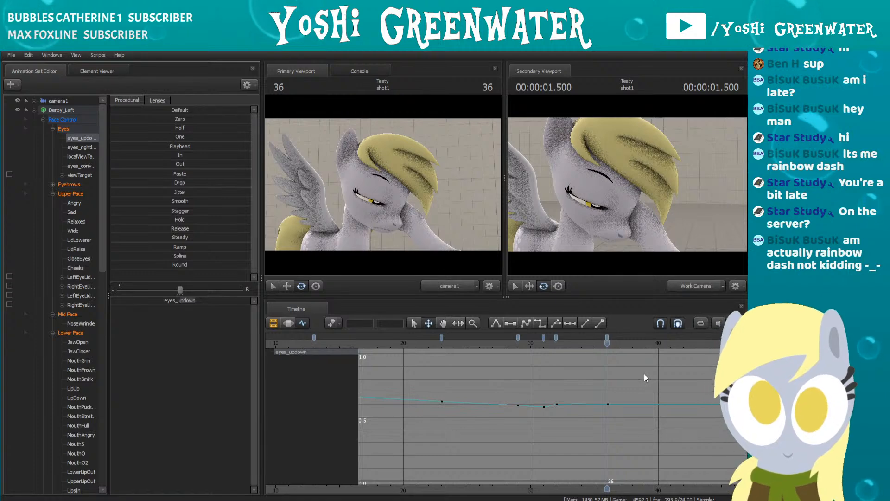
key("Right")
key("Right")
left_click_drag(196, 302, 191, 302)
Step: Lower eyes_updown further with keys at frames 40 and 42
key("Right")
key("Right")
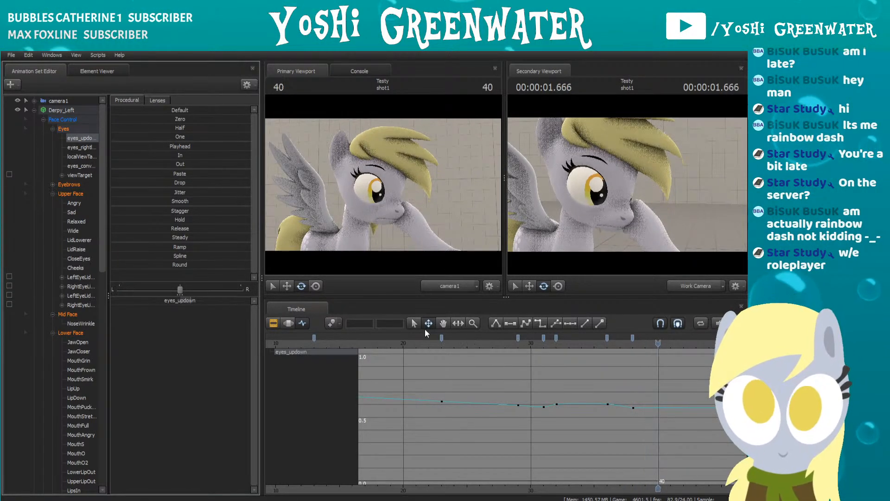
key("Right")
key("Right")
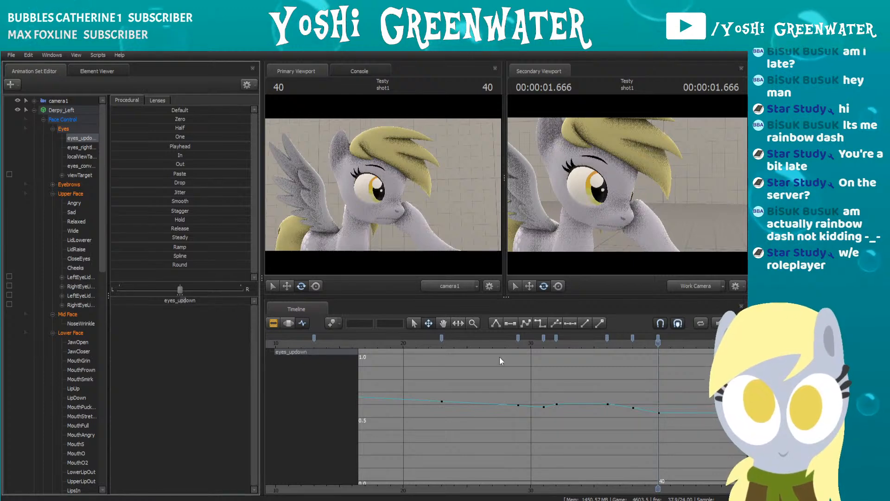
left_click_drag(206, 302, 202, 302)
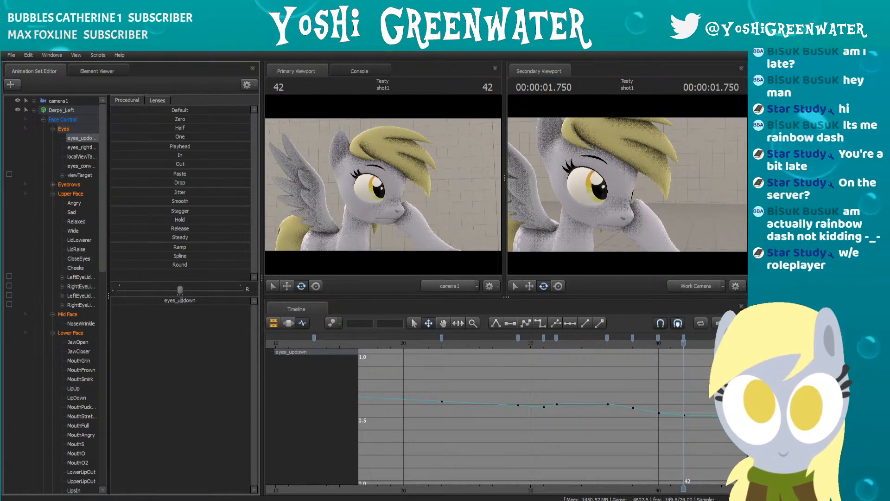
Step: Key eyes_updown slightly higher at frame 45 and play back the eye movement from about frame 23
key("Right")
key("Right")
key("Right")
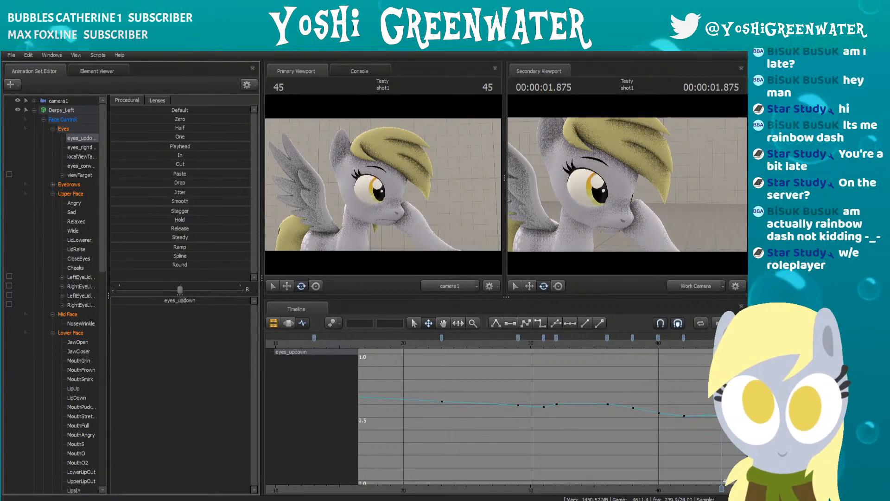
left_click(453, 341)
key("space")
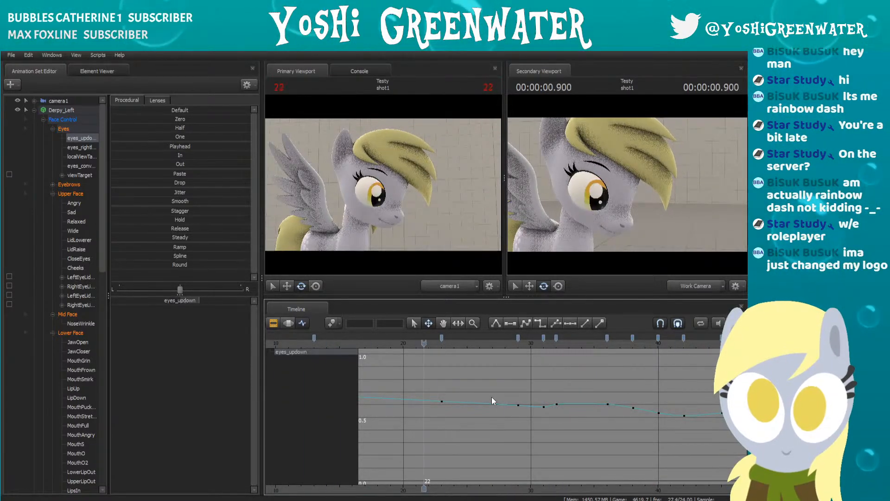
scroll(478, 385, "down", 4)
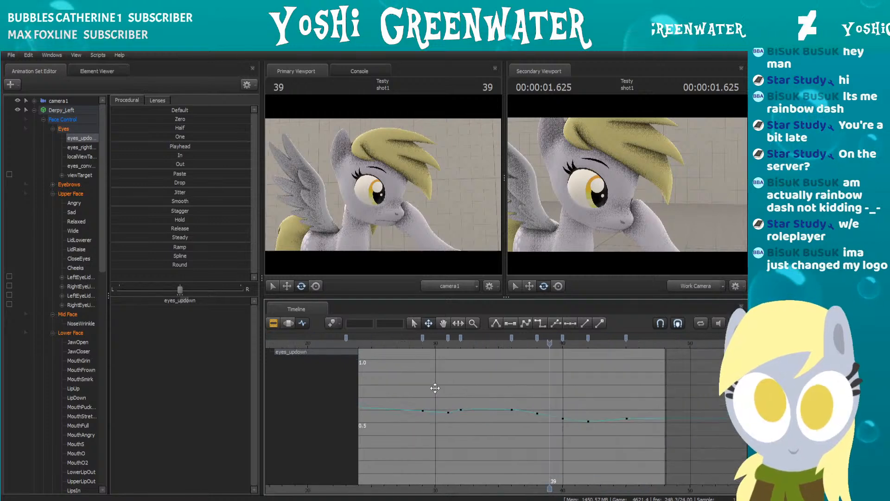
scroll(478, 402, "up", 2)
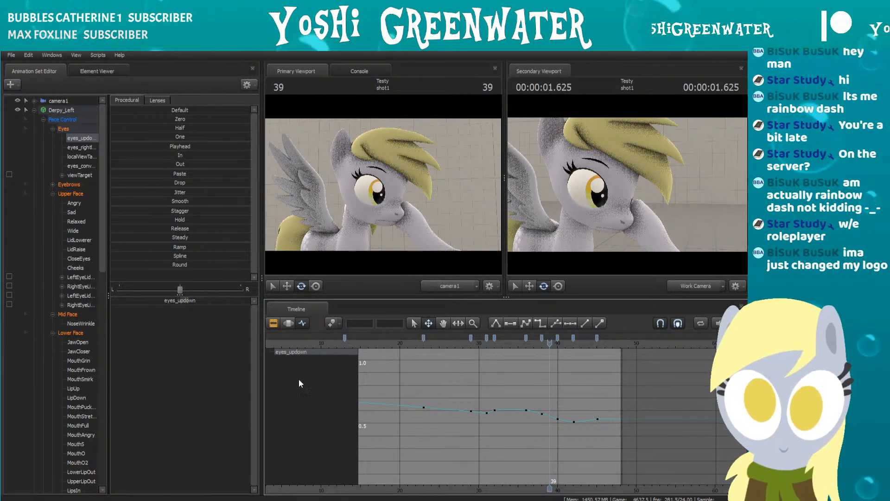
Step: Widen the face control list, bring the whole eyes_updown curve into view, and return the playhead to frame 0
left_click_drag(111, 222, 178, 237)
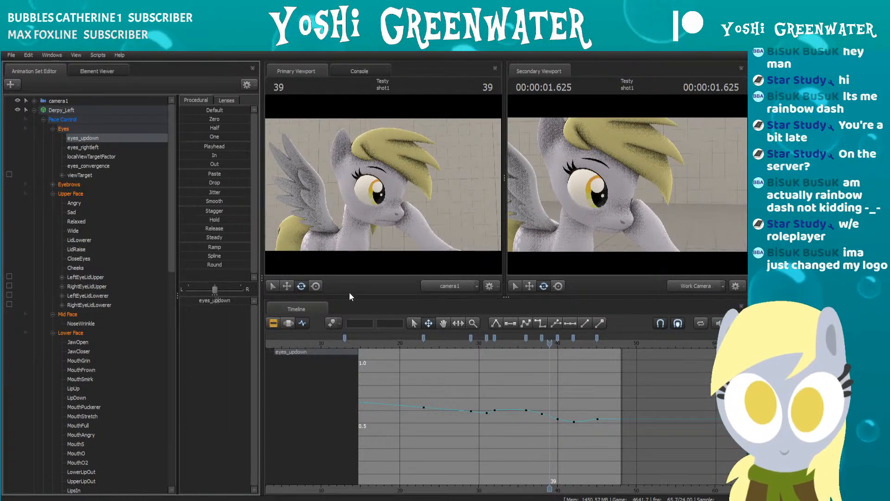
left_click_drag(369, 342, 360, 343)
middle_click_drag(420, 378, 517, 399)
scroll(516, 399, "down", 6)
middle_click_drag(440, 394, 452, 399)
scroll(453, 399, "up", 3)
left_click_drag(407, 342, 401, 342)
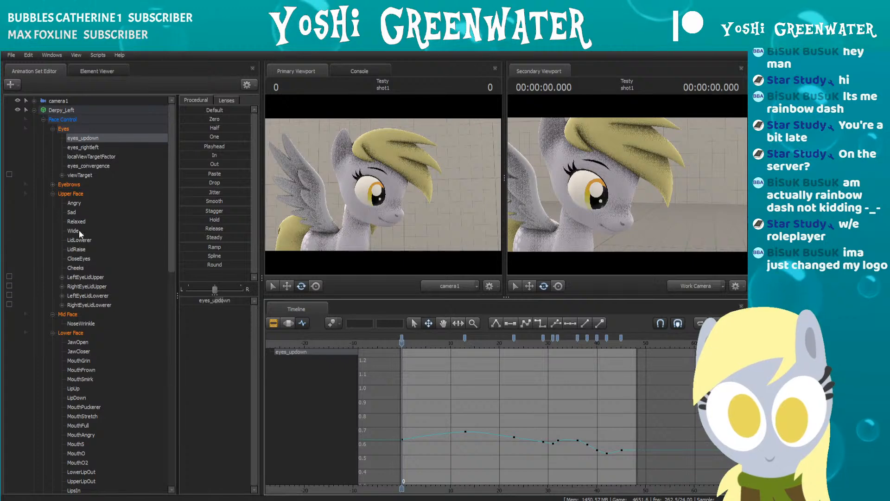
Step: Key NoseWrinkle at about 0.5 at frame 32 and key it to zero at frame 30
scroll(80, 234, "down", 2)
left_click(84, 268)
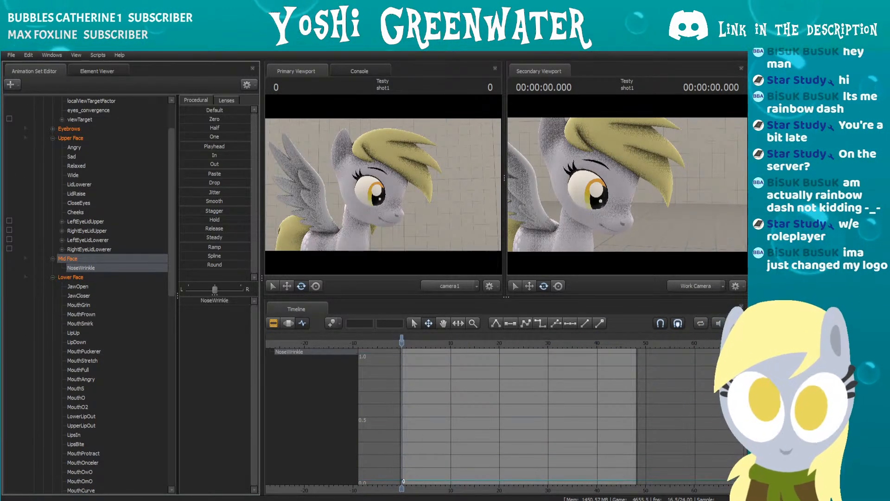
left_click_drag(402, 342, 547, 346)
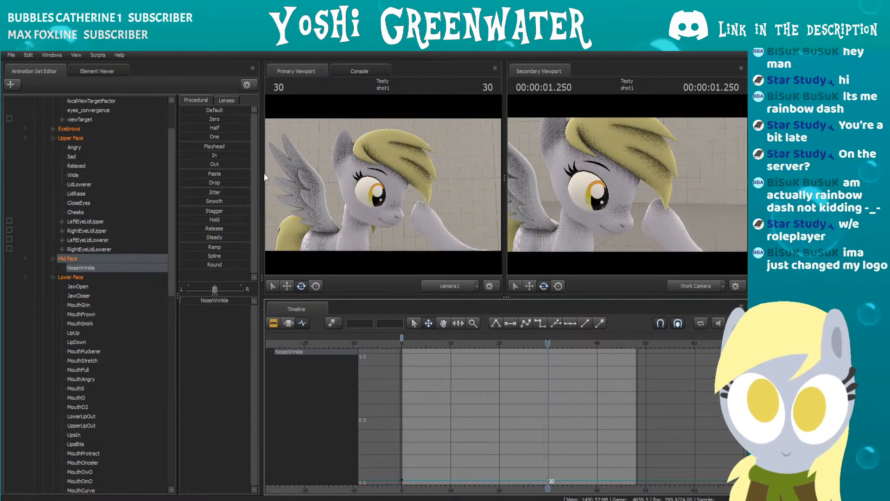
left_click_drag(263, 173, 243, 173)
key("Right")
key("Right")
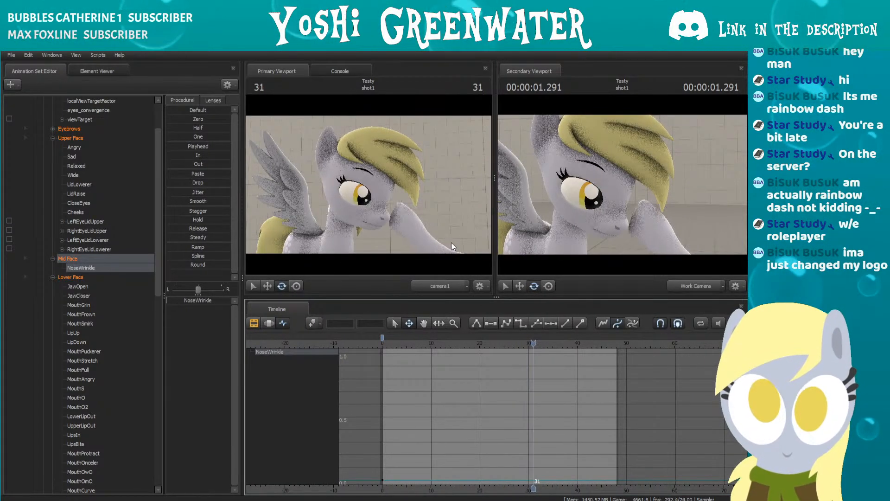
left_click_drag(167, 300, 231, 301)
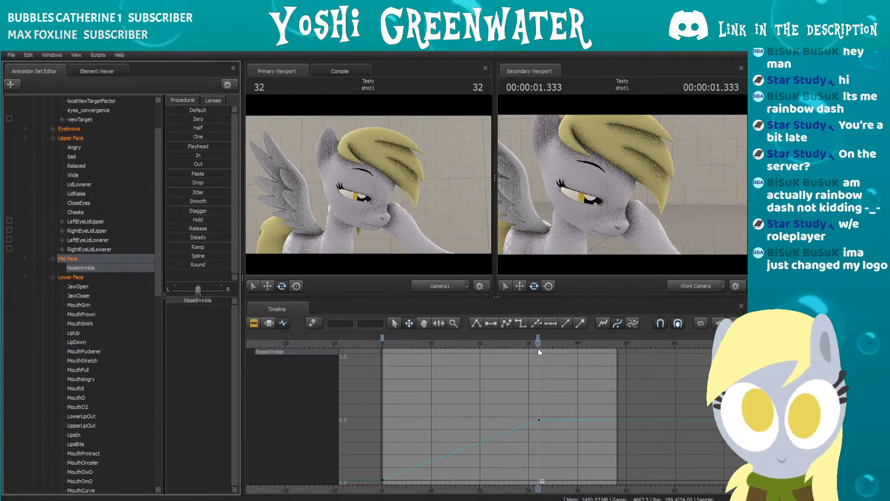
key("Left")
key("Left")
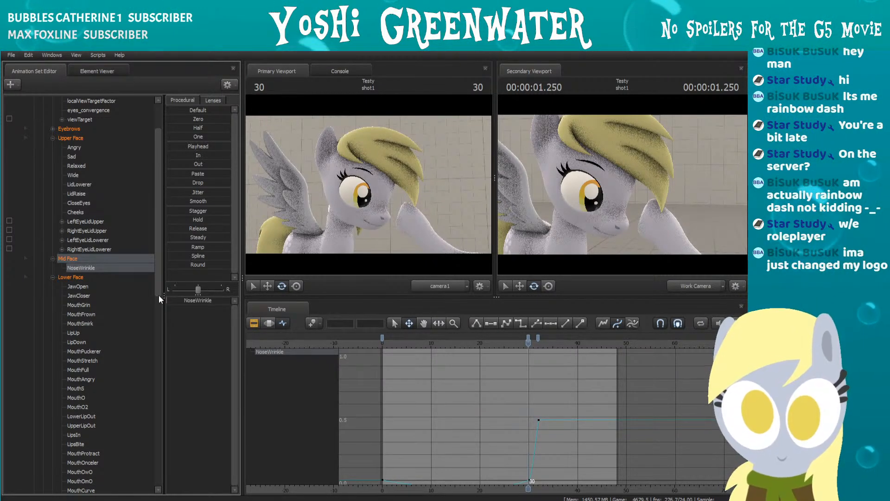
Step: Raise NoseWrinkle to about 0.6 at frame 36, key it to zero at frame 39, and play back the result
left_click(519, 343)
left_click_drag(520, 346, 558, 346)
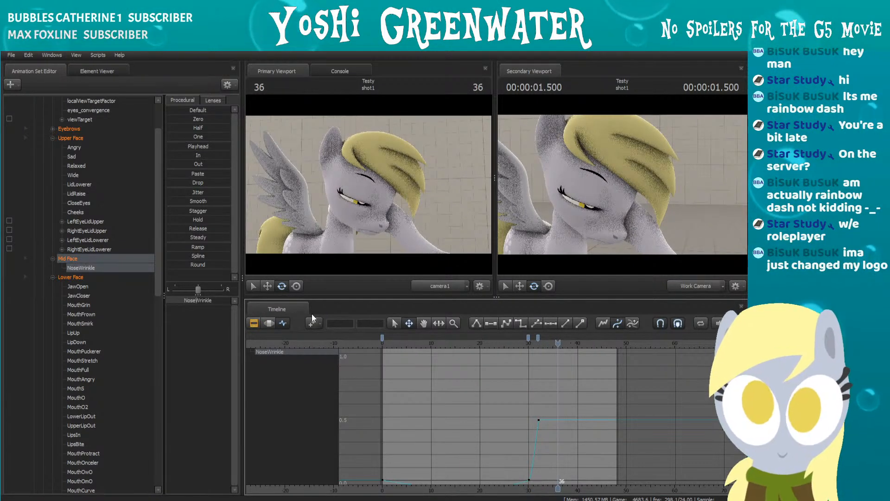
left_click_drag(203, 301, 206, 301)
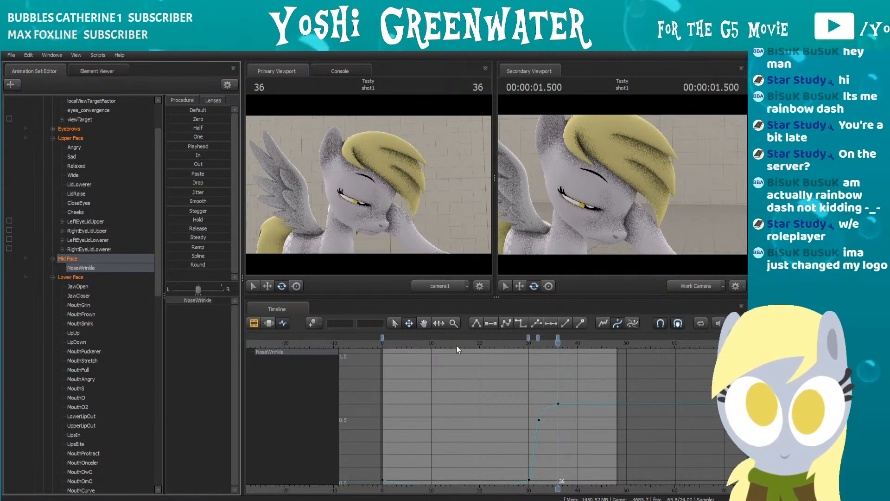
key("Right")
key("Right")
key("Right")
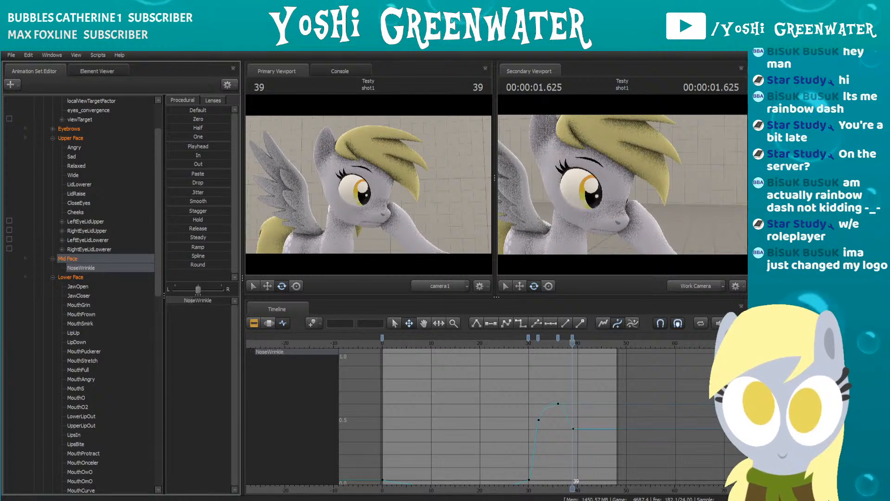
key("space")
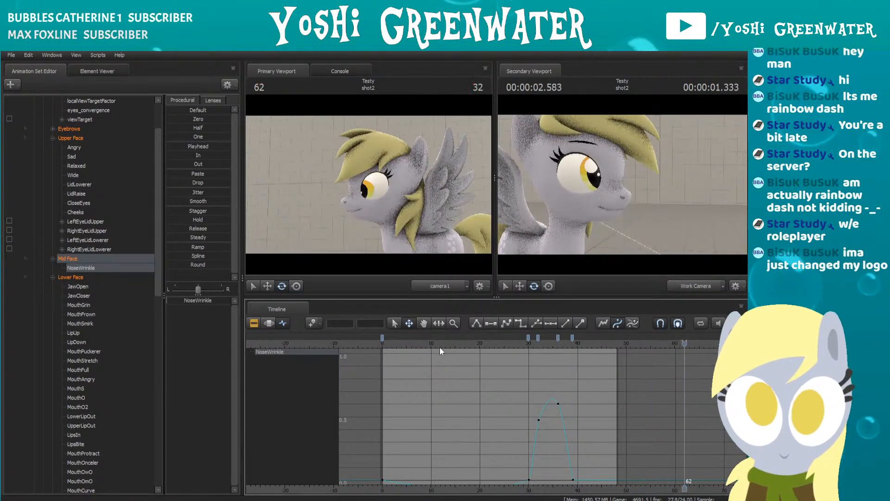
left_click(391, 343)
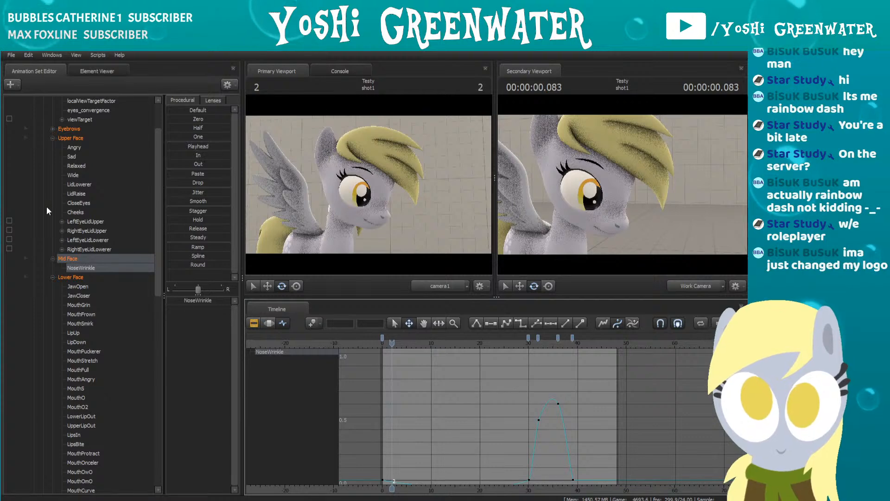
Step: Expand Derpy_Left's Eyebrows group and test sliders such as SurpriseBrows, SurpriseWideBrows and ConcernBrows at frame 2
scroll(39, 200, "up", 2)
left_click(54, 185)
left_click(80, 193)
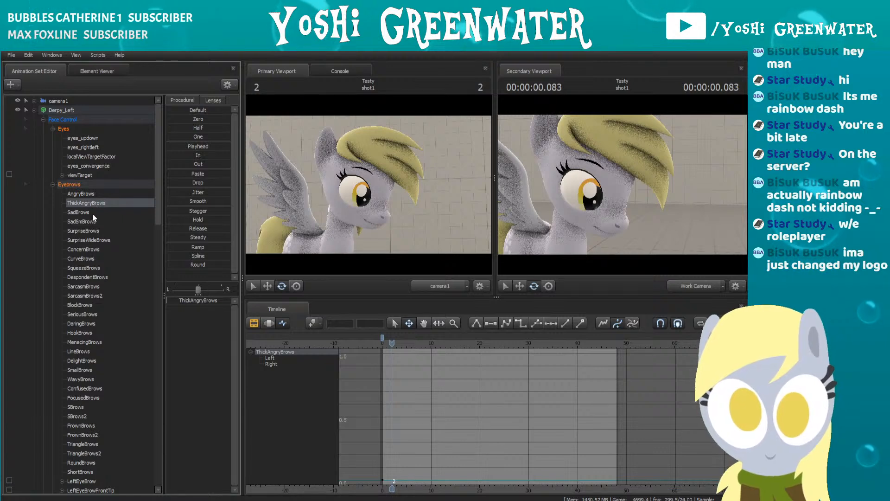
scroll(93, 210, "down", 1)
left_click(80, 204)
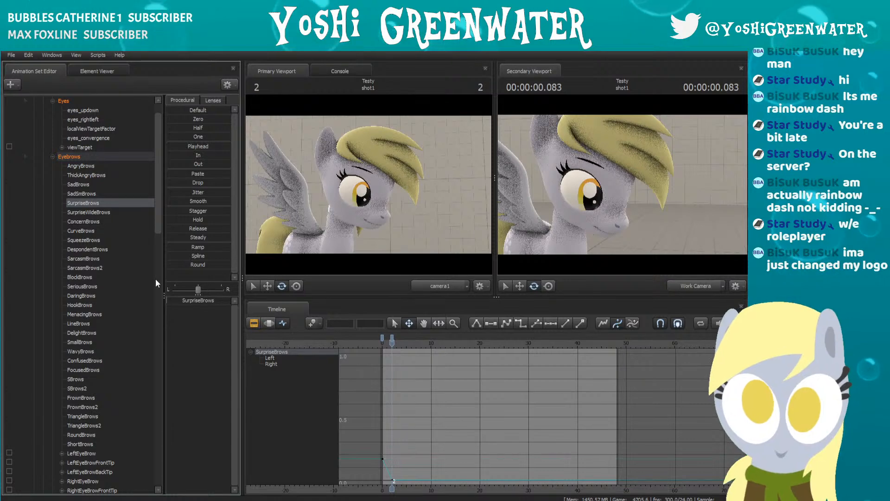
left_click(90, 213)
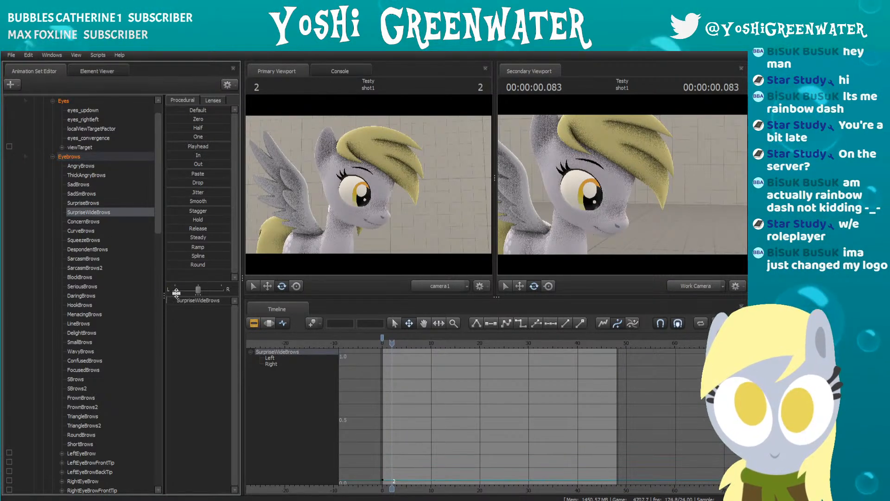
left_click(96, 221)
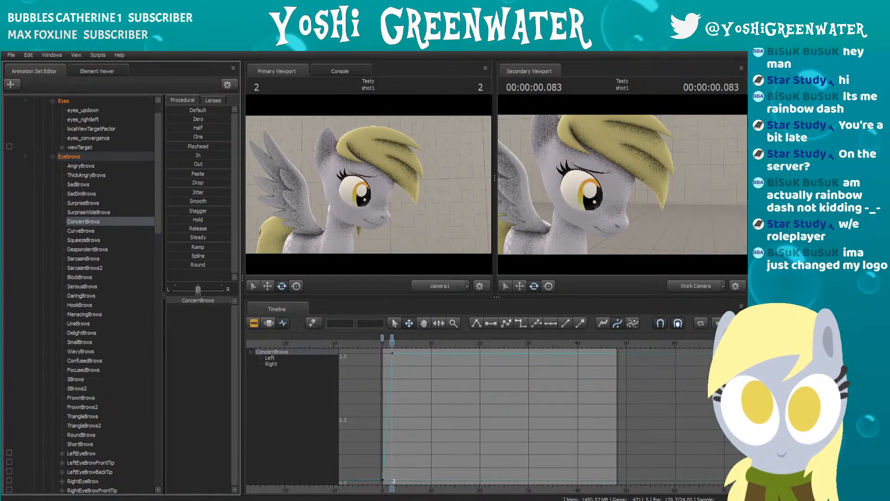
Step: Reset ConcernBrows to zero at frame 2 and try the brow sliders from CurveBrows to SarcasmBrows, returning SarcasmBrows to zero
left_click_drag(230, 300, 150, 296)
left_click(84, 231)
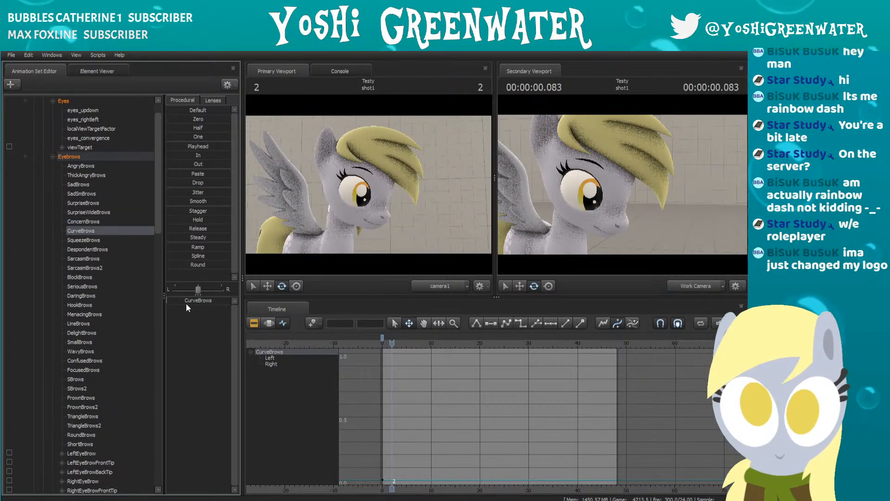
left_click(88, 240)
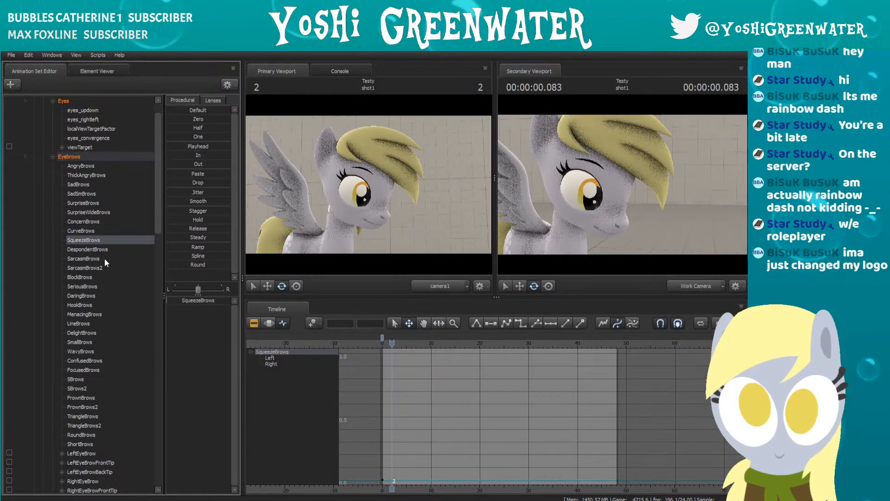
left_click(94, 249)
left_click(101, 259)
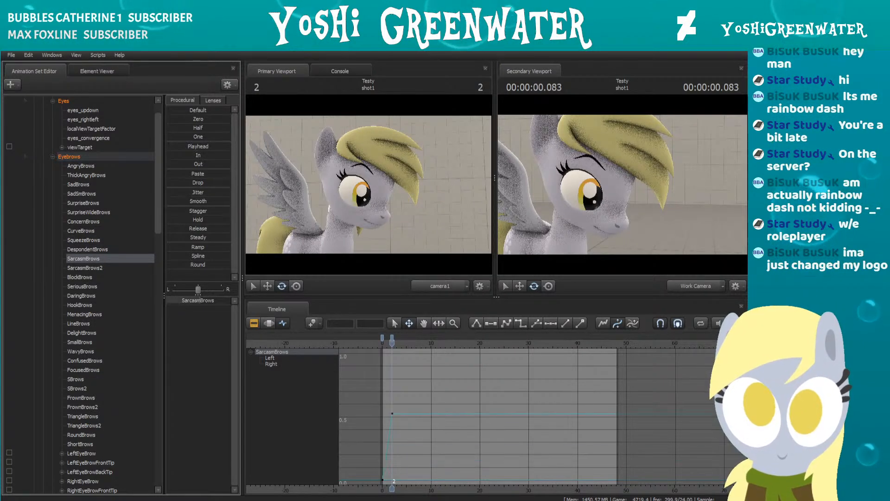
left_click_drag(191, 300, 168, 300)
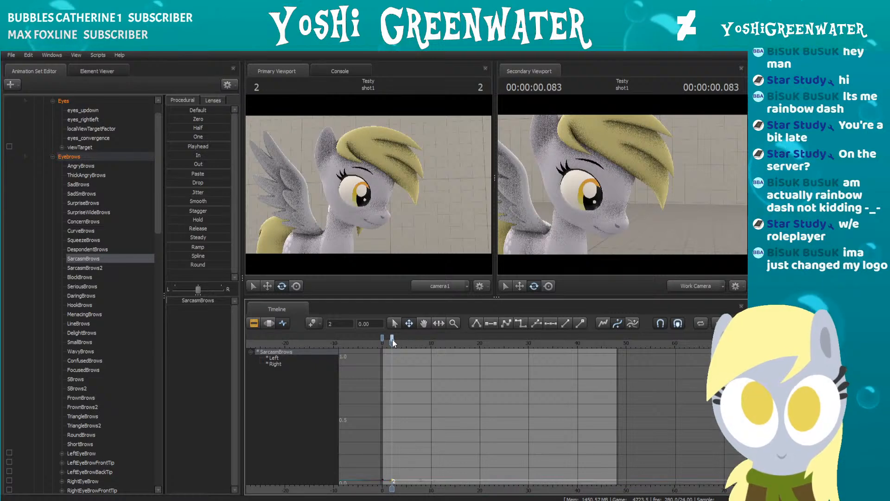
Step: Go to frame 31 and try the SarcasmBrows and SadBrows sliders on the face there
mouse_move(391, 344)
left_mouse_down()
mouse_move(380, 344)
mouse_move(406, 350)
left_mouse_up()
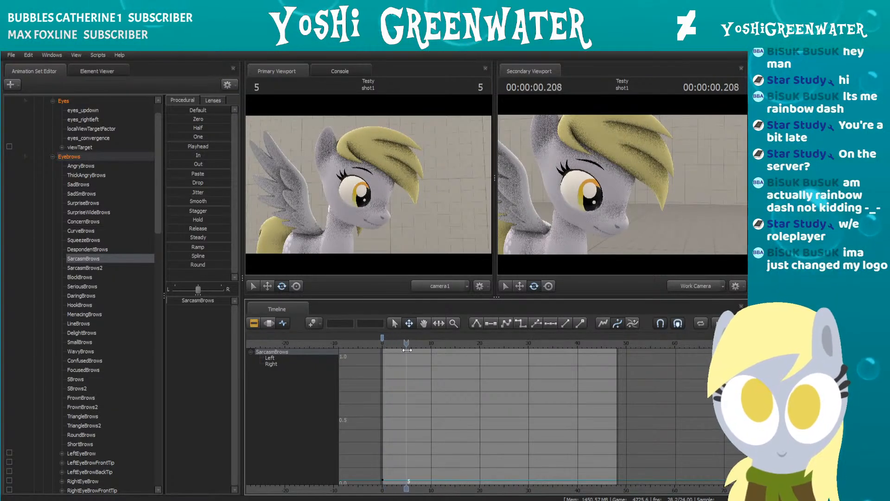
left_click_drag(461, 350, 514, 352)
key("Right")
key("Right")
key("Right")
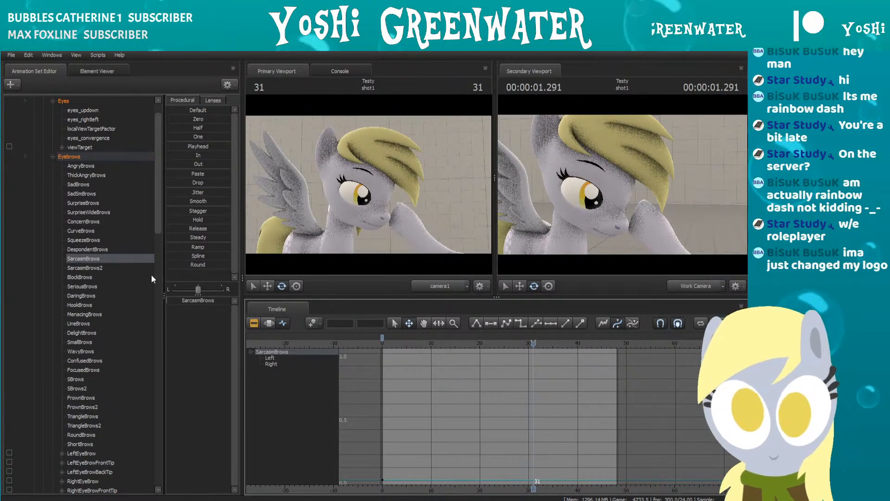
left_click(182, 301)
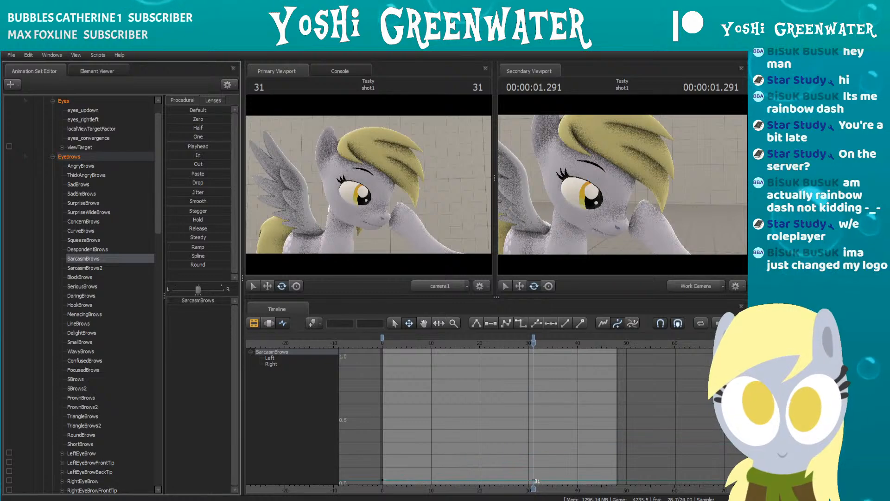
left_click(83, 186)
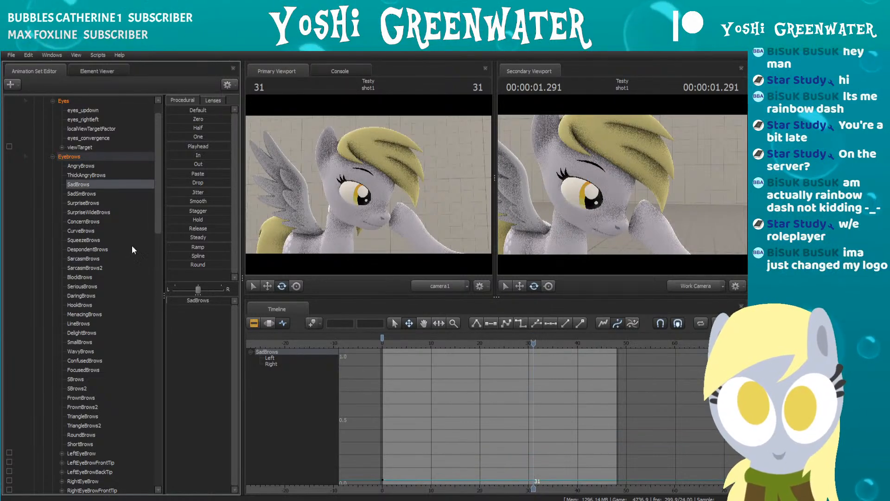
left_click(180, 300)
Step: Key SadSmBrows at about 0.14 at frame 31 and at zero at frame 29, and play back the change
key("Down")
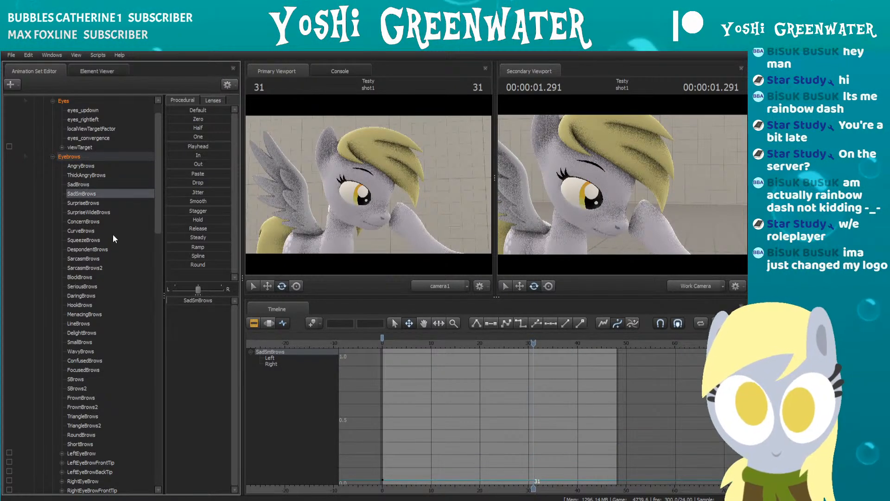
left_click(188, 300)
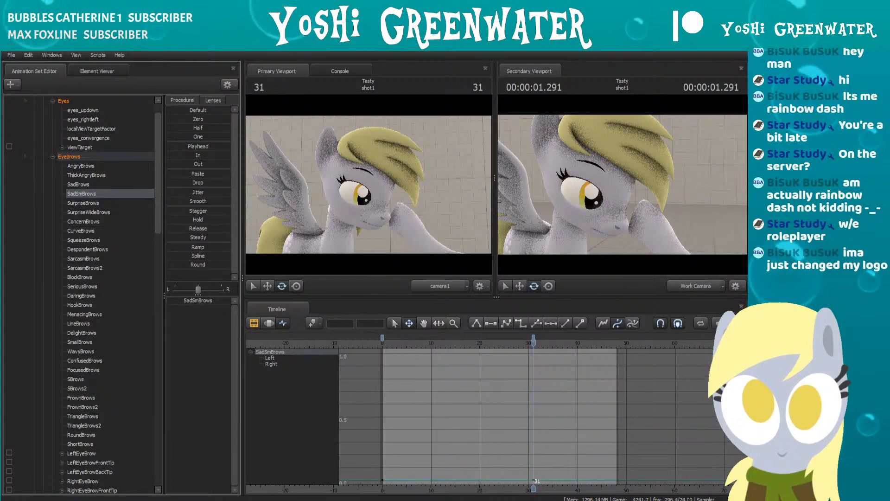
left_click_drag(167, 300, 175, 300)
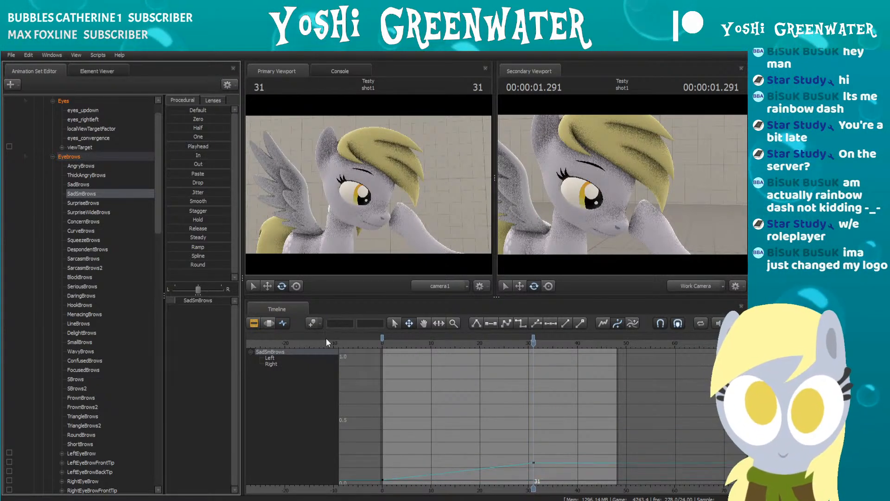
key("Left")
key("Left")
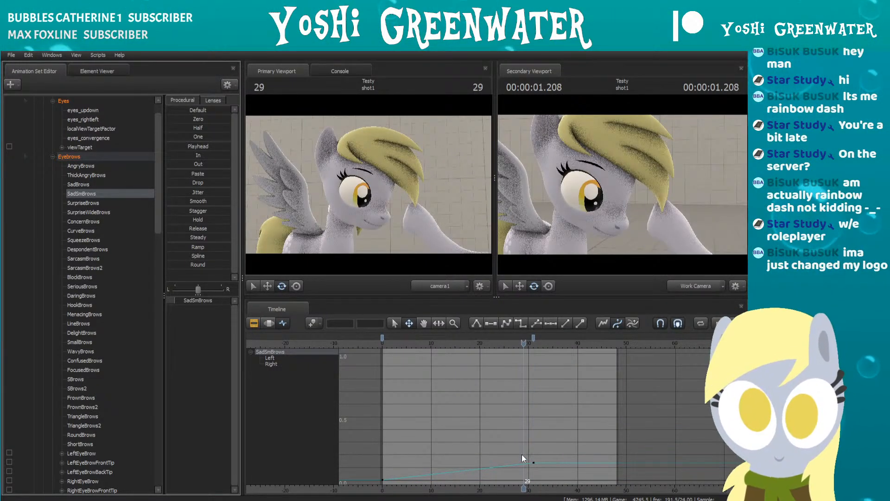
left_click(524, 462, "shift")
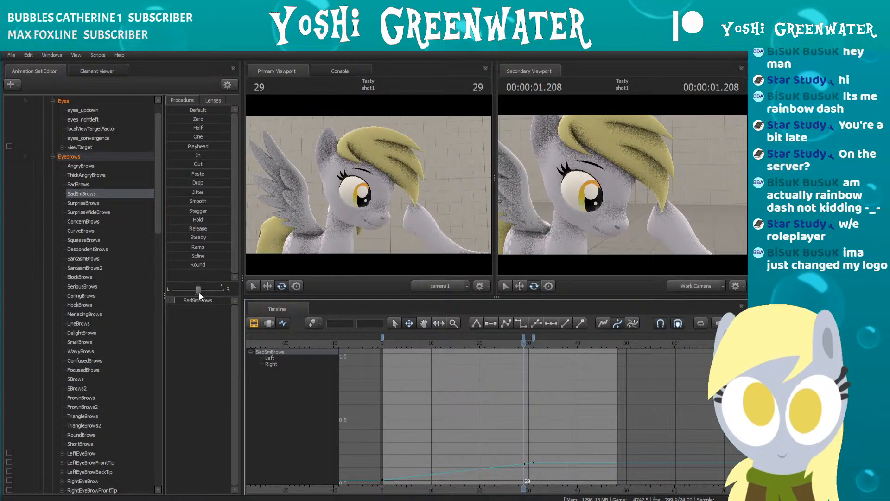
left_click_drag(190, 301, 167, 301)
left_click(485, 339)
key("space")
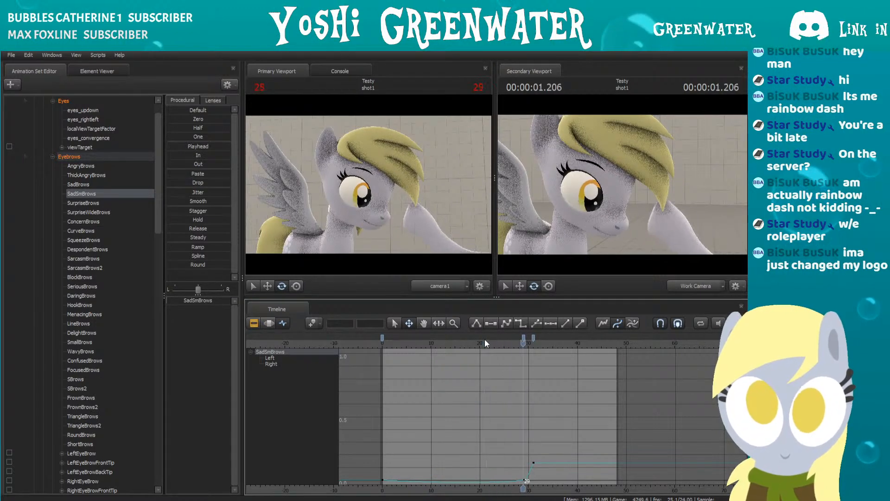
Step: Key SadSmBrows at about 0.32 at frame 34 and lower it to about 0.14 at frame 38
left_click_drag(515, 343, 548, 342)
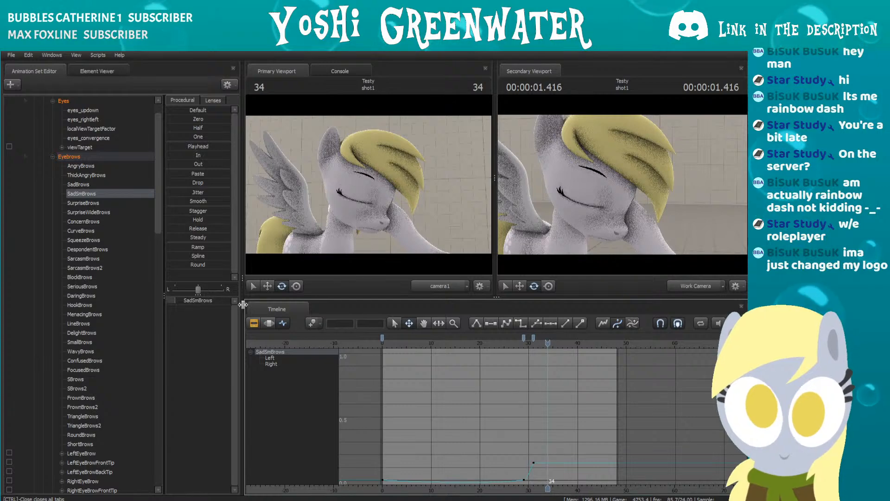
left_click_drag(176, 301, 183, 301)
left_click_drag(484, 336, 568, 346)
left_click_drag(196, 301, 191, 301)
Step: Key SurpriseBrows at about 0.7 at frame 40, 0.55 at frame 43 and 0.5 at frame 46, and play it back
key("Right")
key("Right")
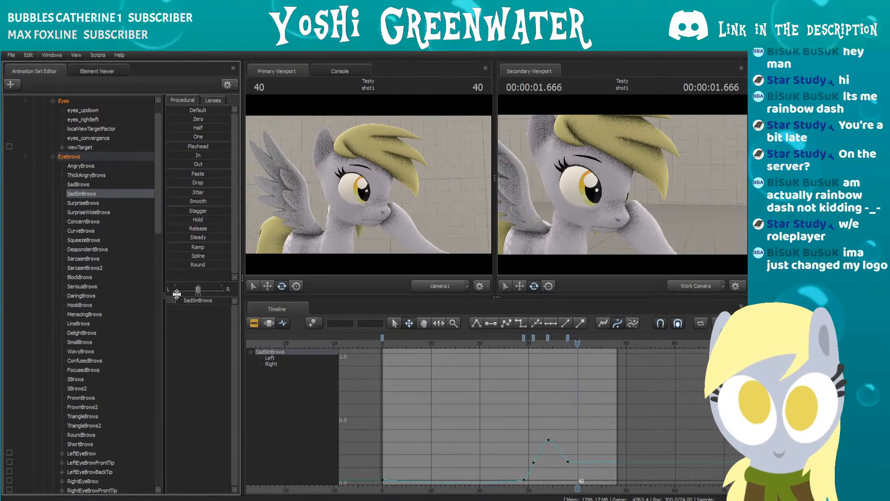
left_click(77, 201)
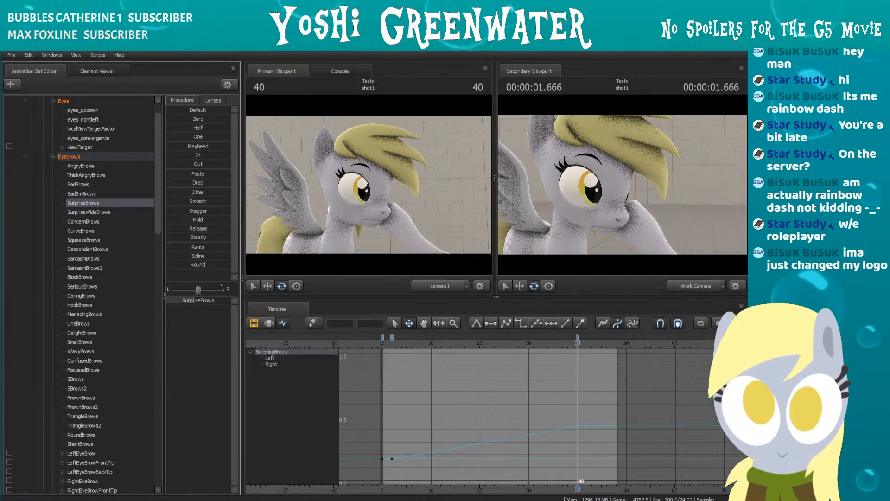
key("Right")
key("Right")
key("Right")
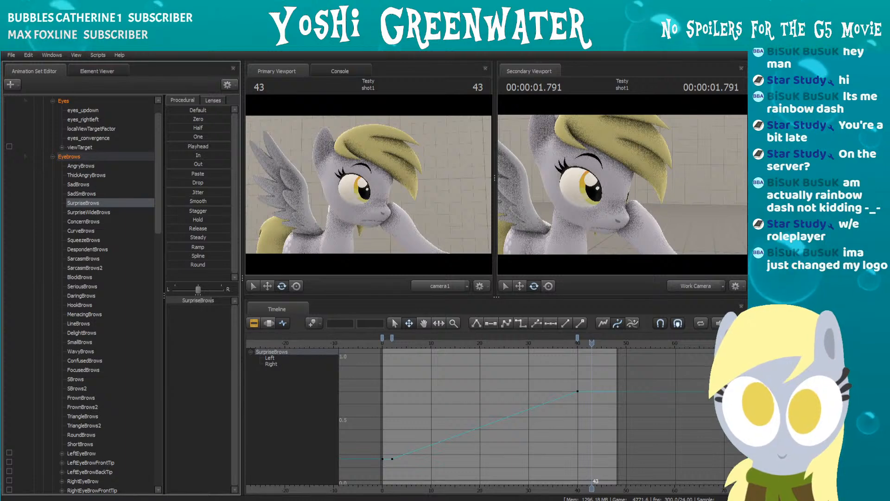
key("Right")
key("Right")
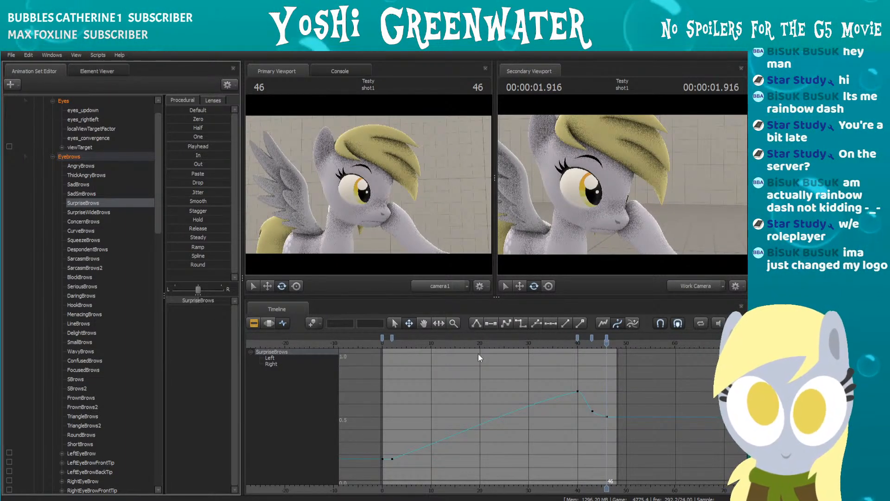
key("space")
key("space")
Step: Key SurpriseBrows at frame 37 to match its 0.17 value at frame 2, so the brows rise only from there
left_click_drag(421, 349, 577, 353)
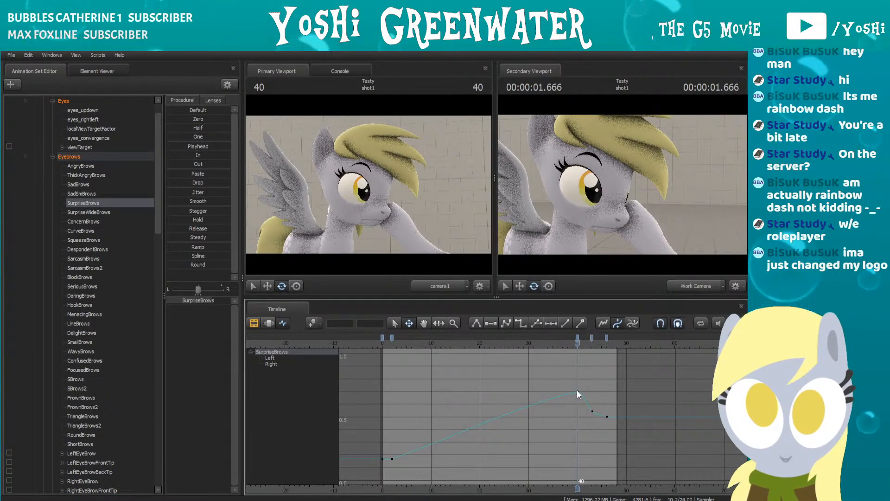
left_click_drag(577, 349, 564, 342)
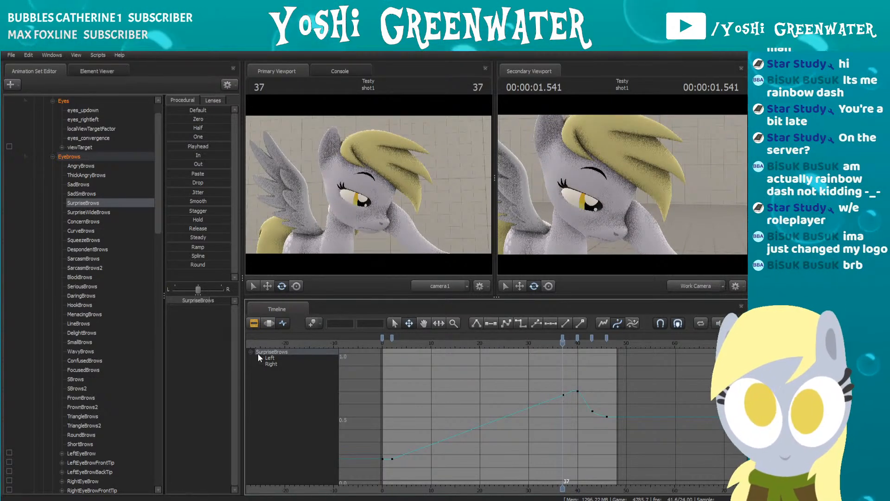
left_click_drag(210, 301, 167, 301)
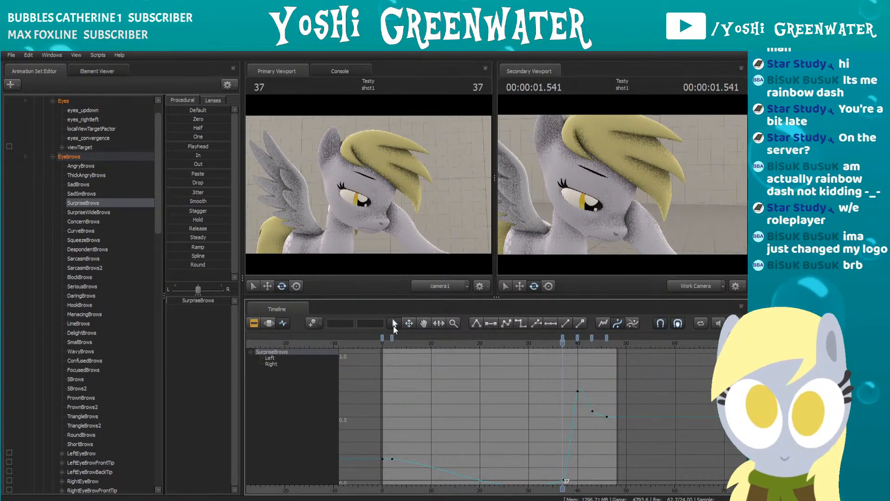
left_click(393, 458)
left_click(555, 343)
left_click_drag(555, 343, 563, 344)
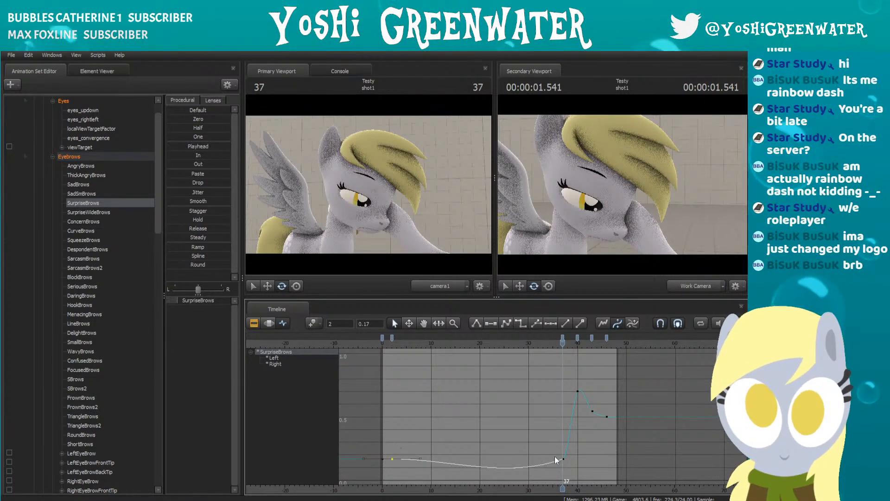
left_click(534, 463)
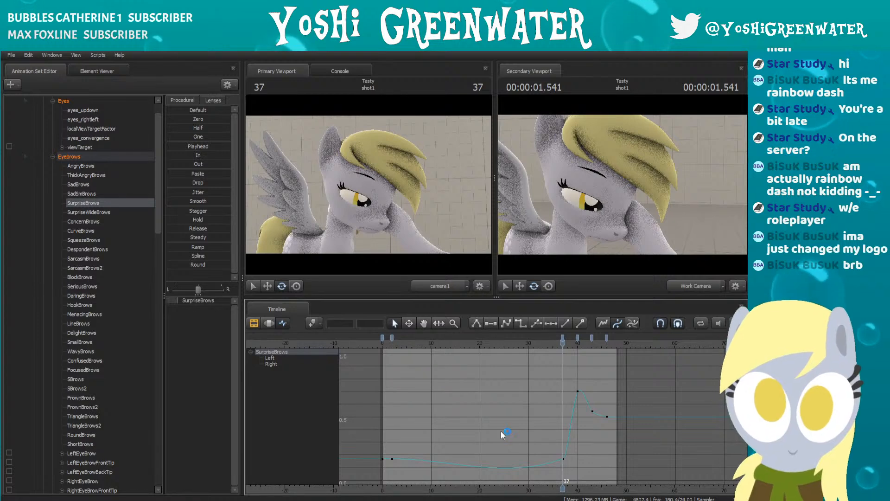
Step: Play back the shot from frame 0 to review the eyebrow animation, and return the playhead to the start
left_click_drag(400, 345, 383, 344)
key("space")
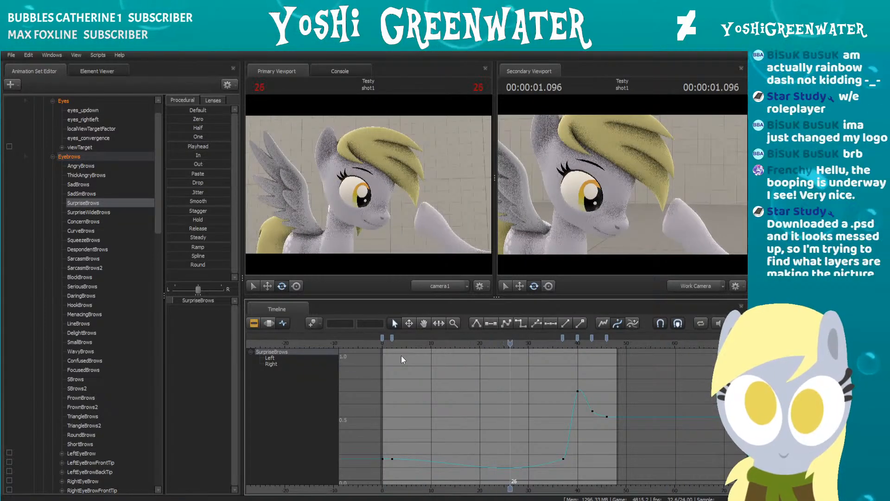
left_click(390, 344)
left_click_drag(390, 344, 383, 344)
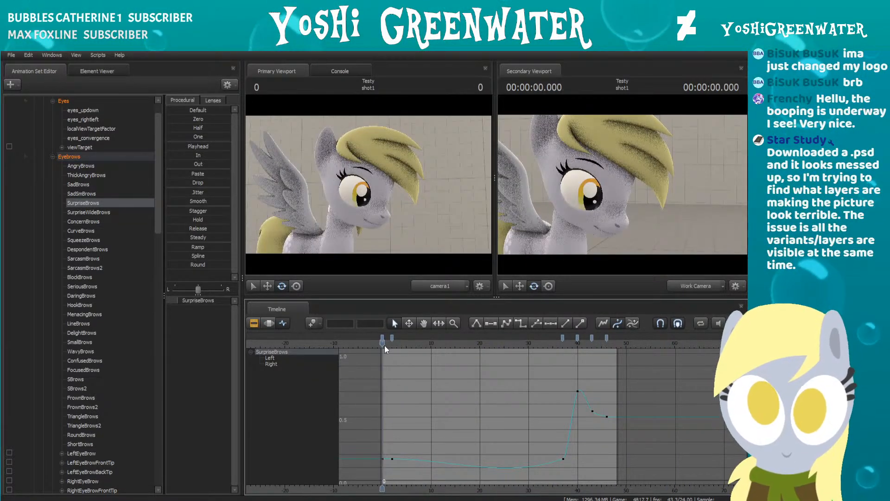
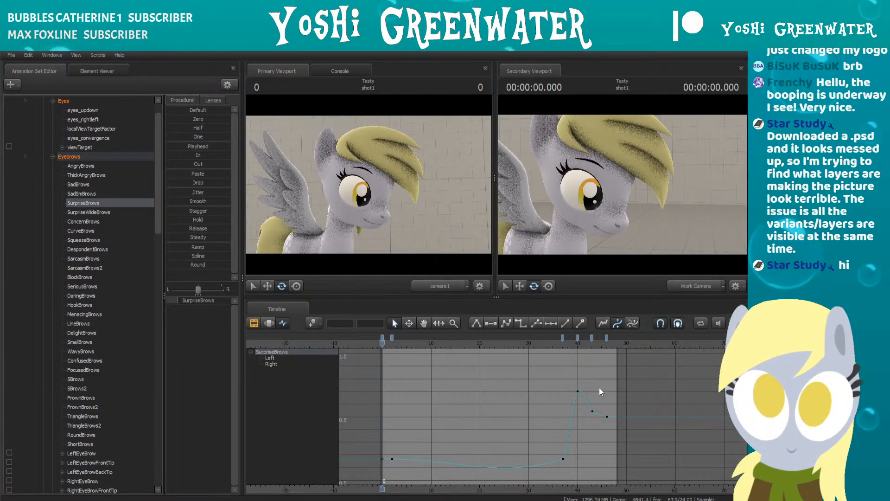
Step: At frame 23, collapse Derpy_Left, expand Derpy_Right and show the LeftShoulder curves from its arms group
left_click_drag(498, 342, 494, 342)
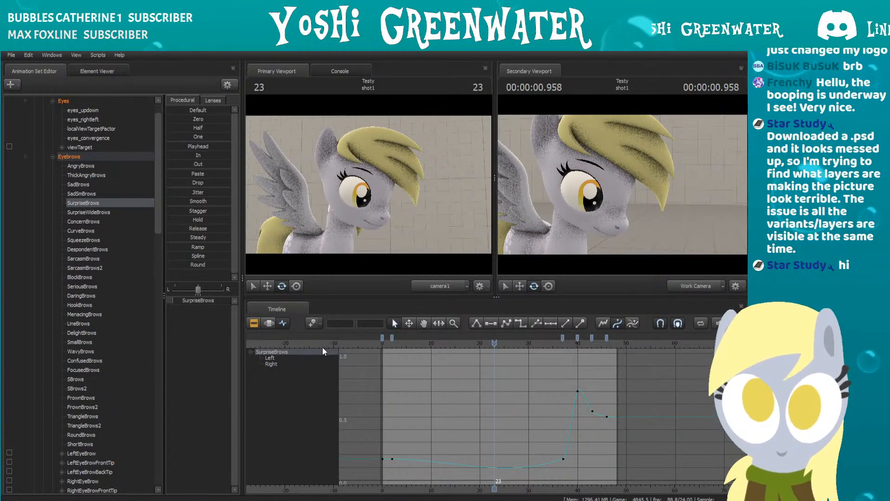
scroll(78, 218, "up", 1)
left_click(34, 109)
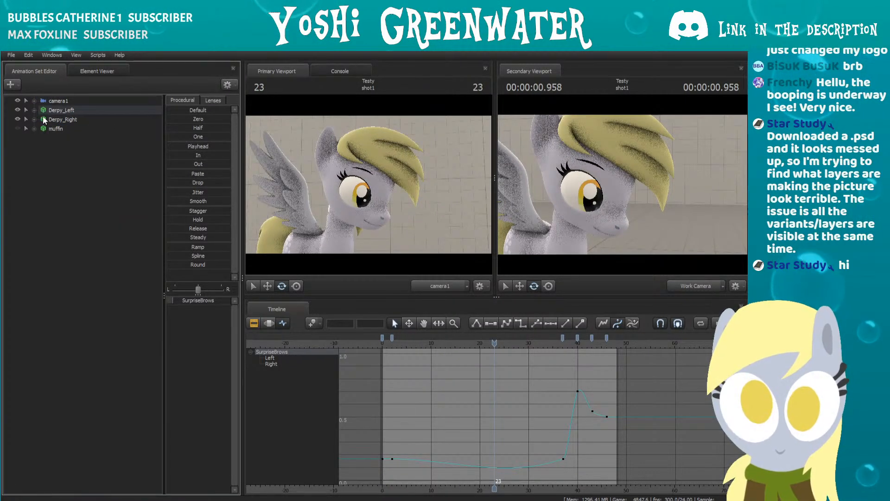
left_click(39, 120)
left_click(34, 119)
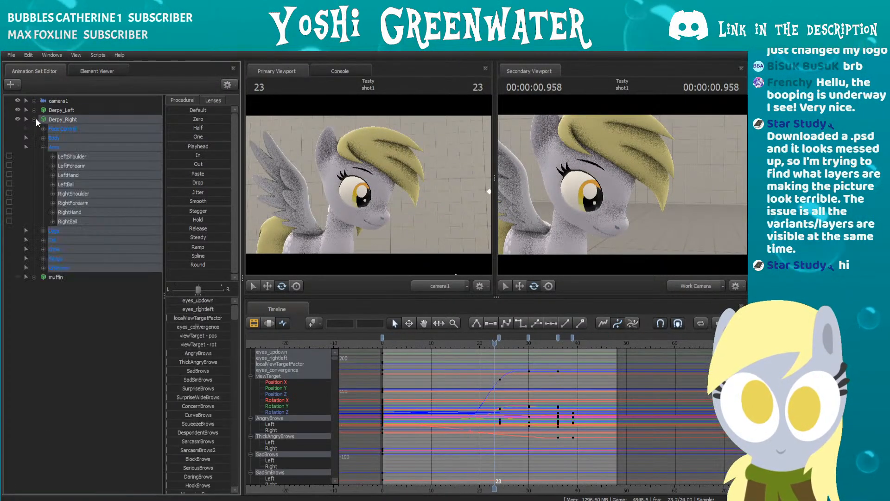
left_click(72, 155)
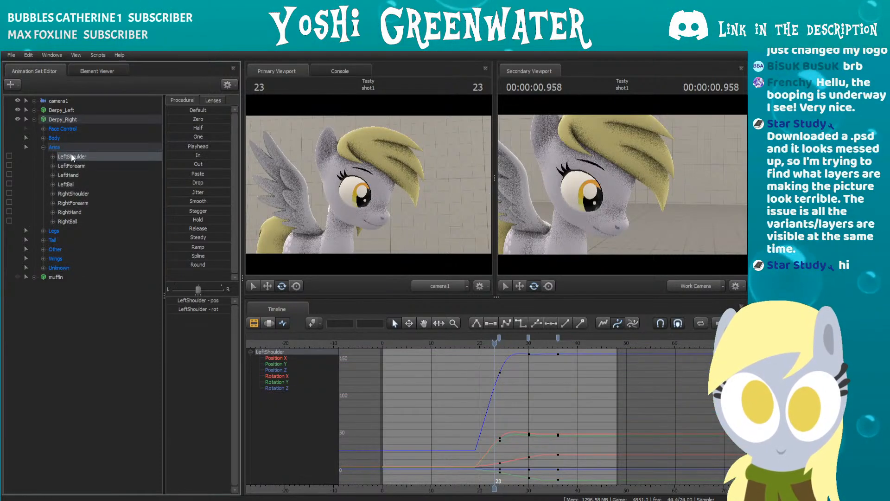
Step: Select all of Derpy_Right's arm bones and, at frame 30, shift the raised left arm slightly back from Derpy_Left's face
left_click(70, 220, "shift")
left_click(441, 345)
left_click(499, 344)
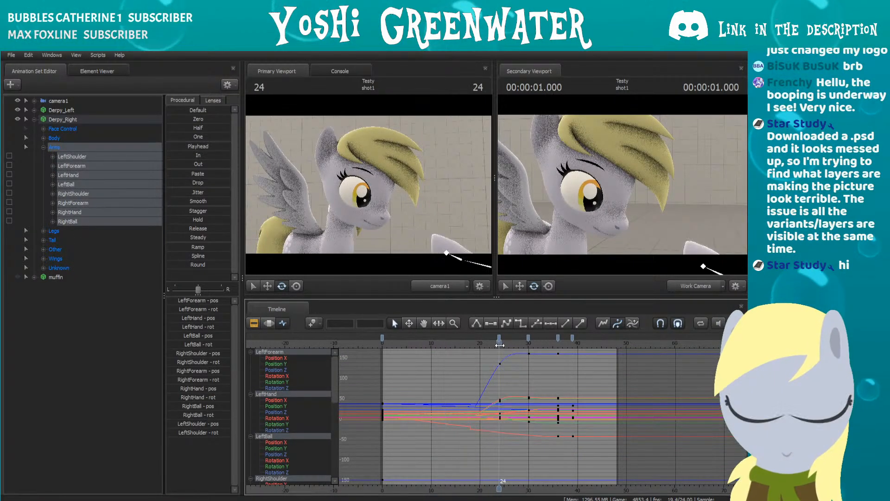
left_click_drag(589, 185, 622, 185)
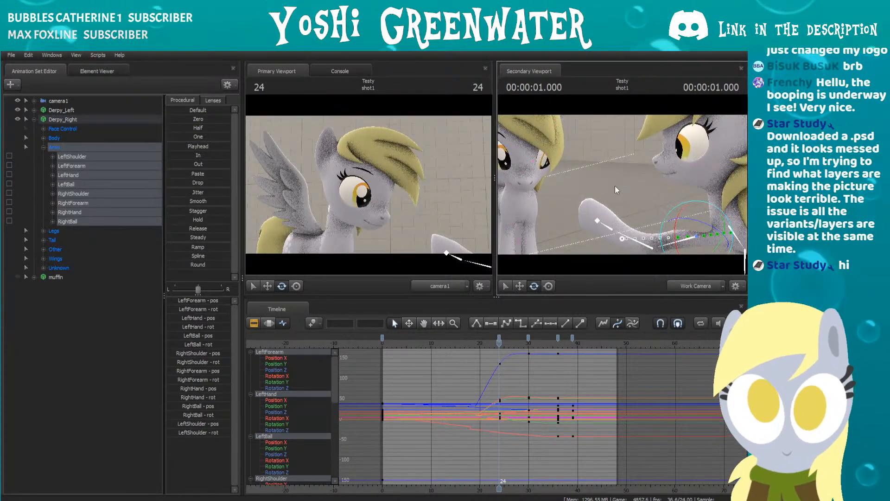
key("w")
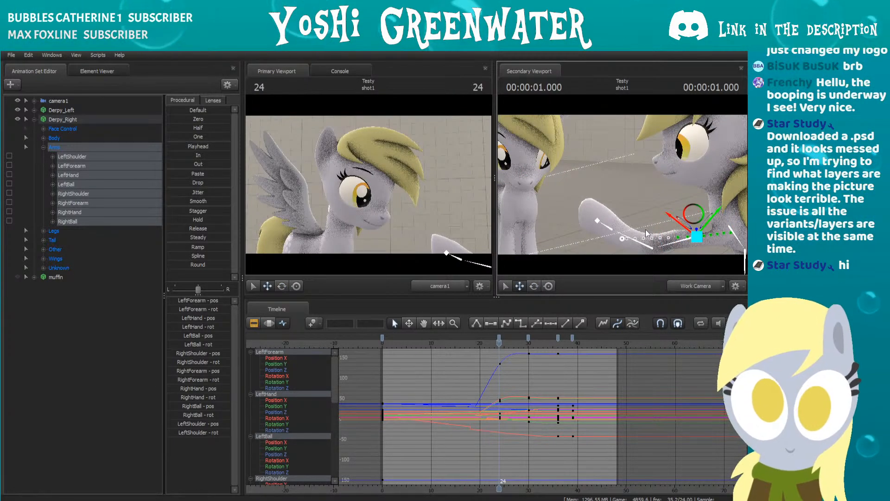
left_click_drag(499, 344, 528, 344)
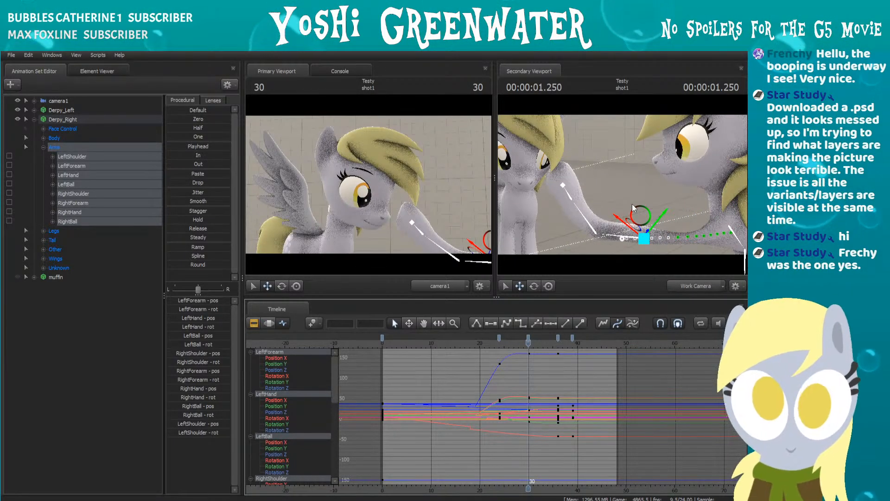
left_click_drag(677, 187, 654, 187)
left_click_drag(672, 246, 663, 246)
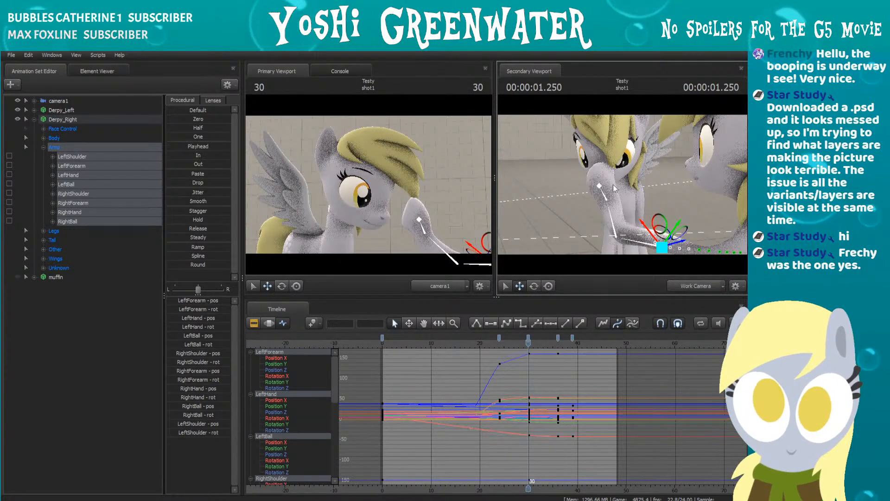
left_click(613, 228)
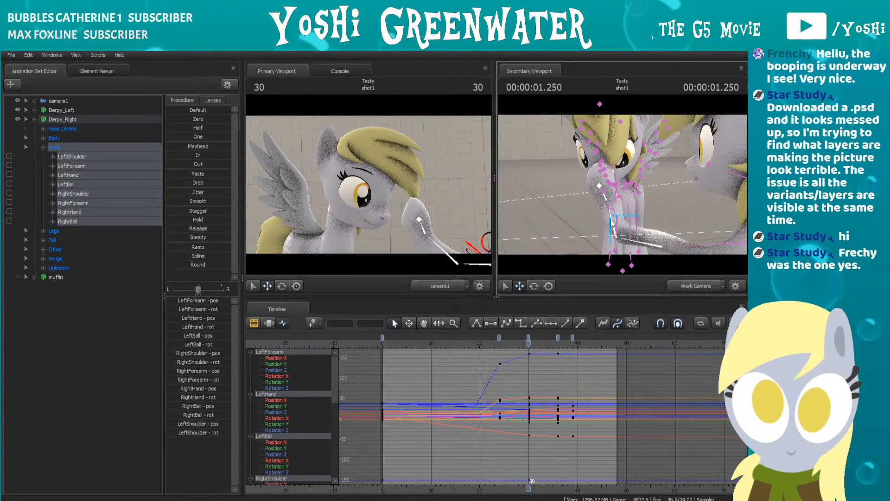
left_click(612, 221)
left_click(613, 220)
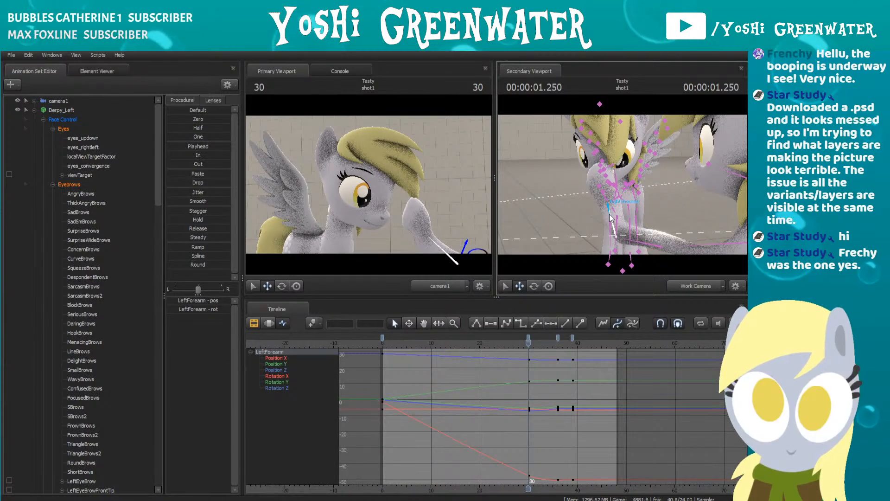
left_click(615, 224)
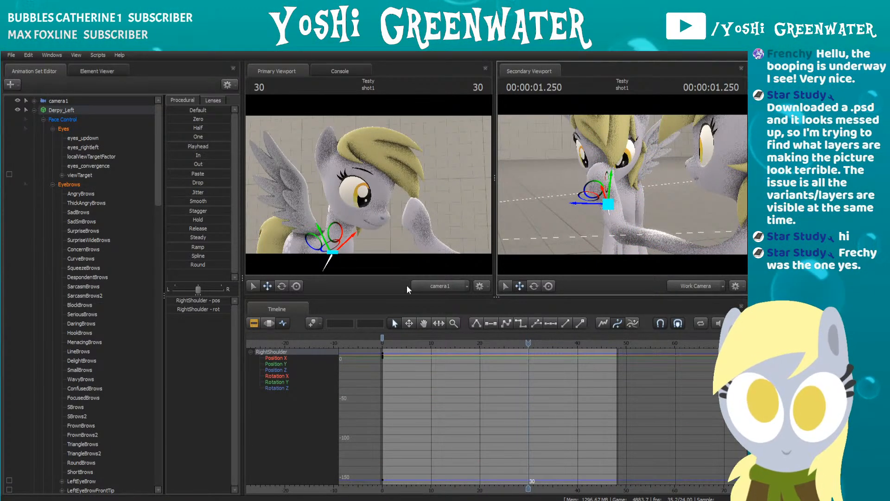
left_click(34, 110)
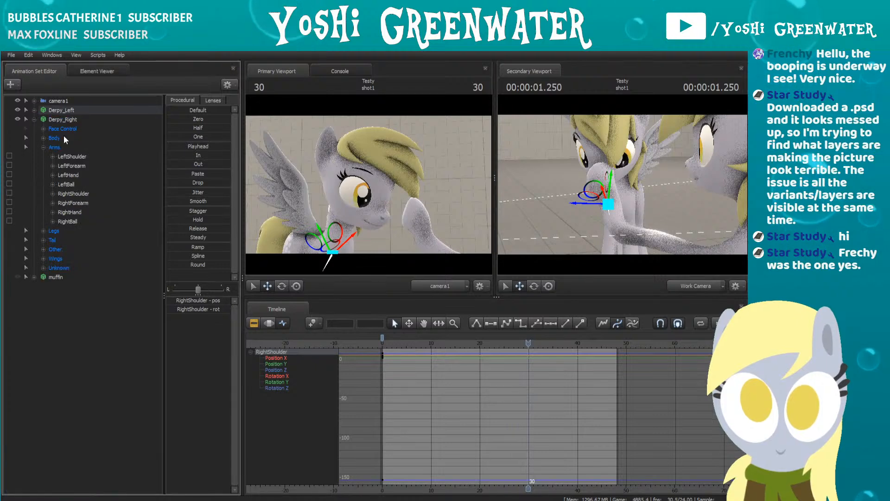
Step: Lower Derpy_Right's LeftForearm slightly at frame 30
left_click(66, 156)
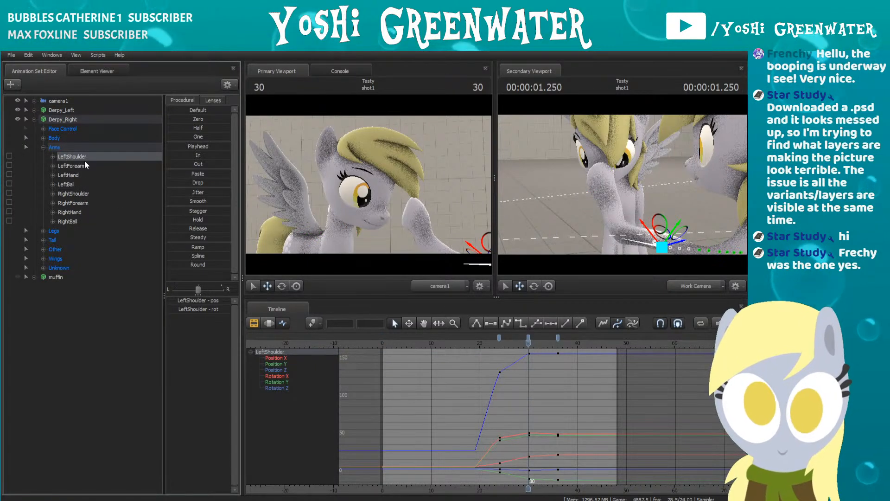
left_click(83, 163)
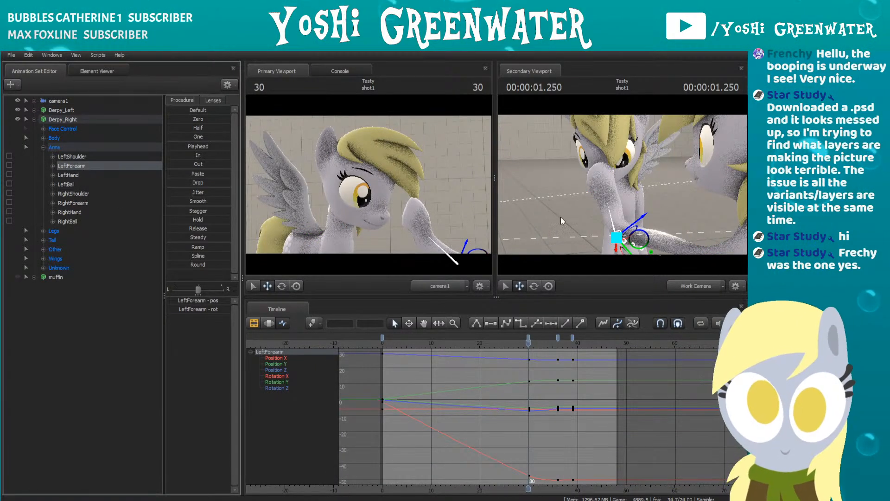
left_click_drag(616, 238, 618, 243)
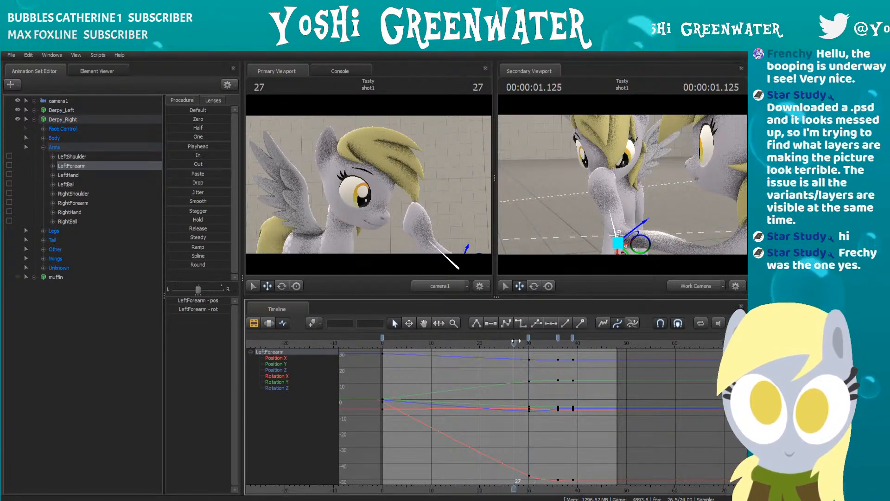
left_click_drag(618, 242, 620, 249)
Step: Pull Derpy_Right's LeftShoulder back at frame 30 so the hoof is farther from Derpy_Left's face, and scrub the motion
left_click(72, 156)
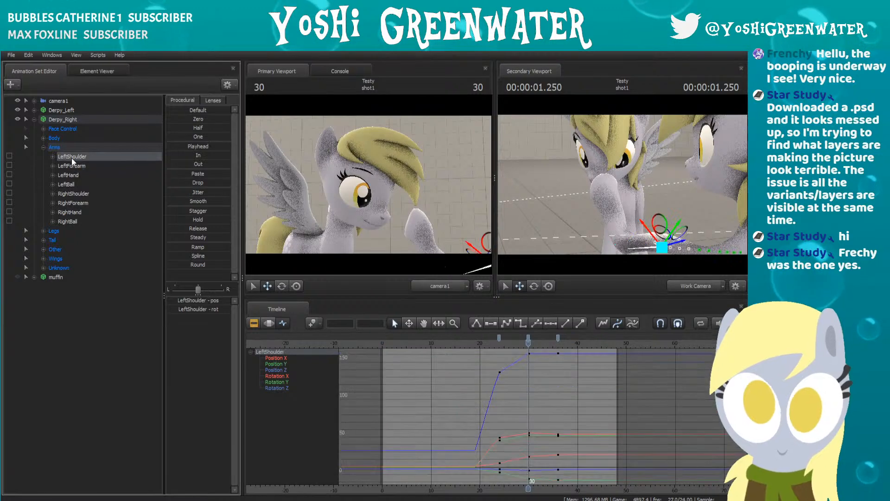
left_click_drag(621, 186, 625, 184)
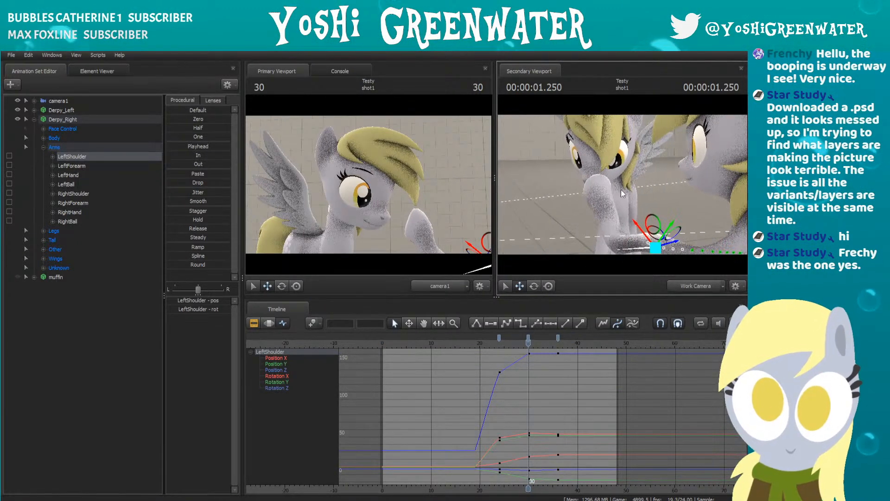
left_click_drag(658, 248, 700, 250)
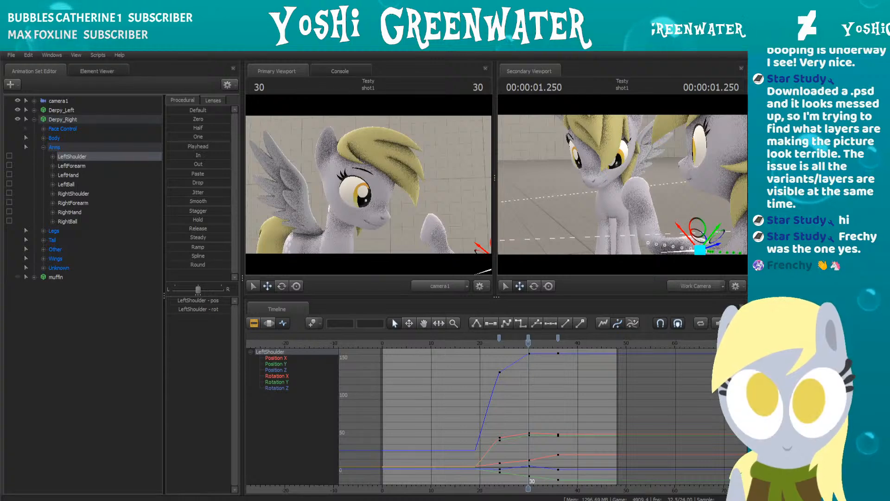
left_click_drag(470, 343, 511, 343)
Step: At frame 36, rotate and reposition Derpy_Right's LeftShoulder to line the hoof up with Derpy_Left's nose
left_click_drag(527, 344, 557, 346)
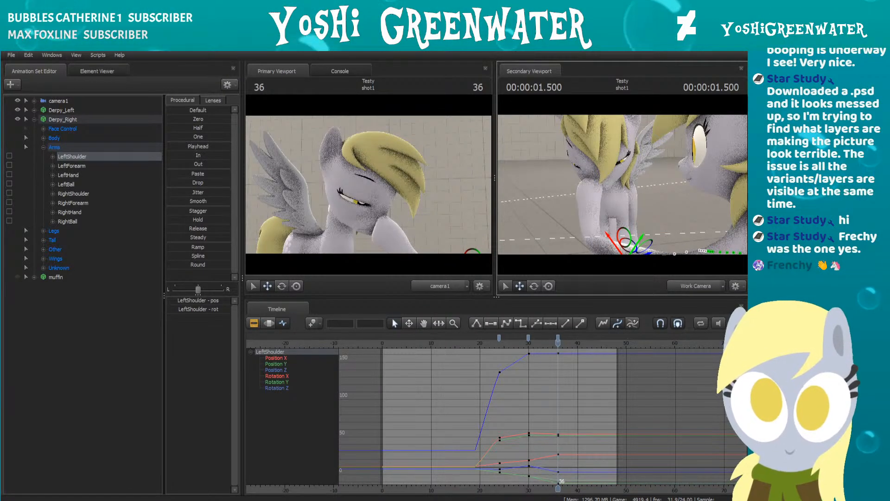
key("e")
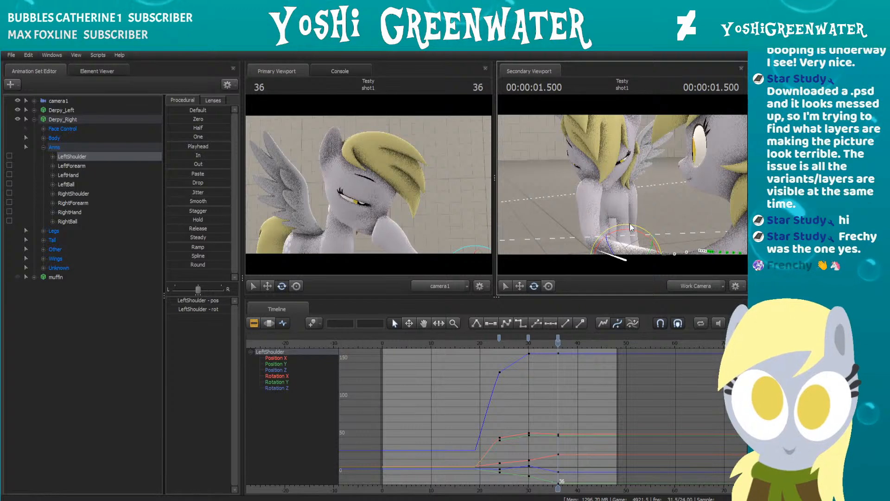
left_click_drag(633, 228, 640, 232)
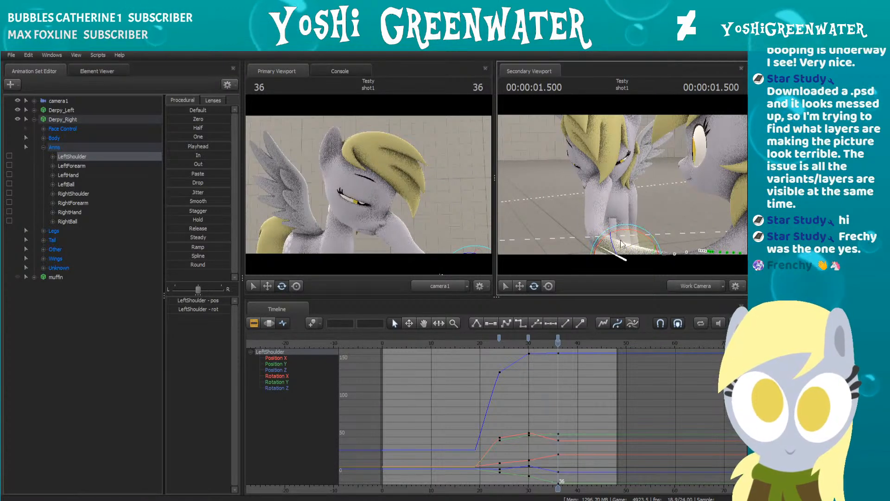
key("s")
left_click_drag(505, 268, 505, 268)
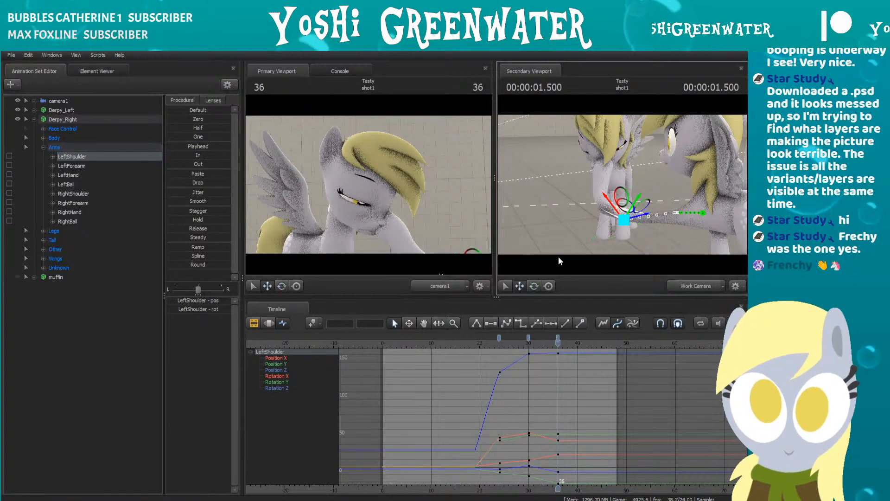
key("w")
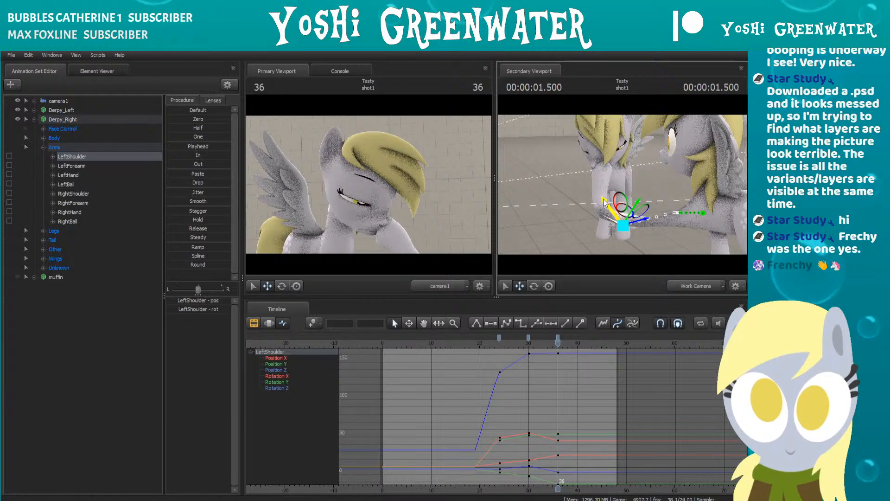
left_click_drag(607, 207, 630, 218)
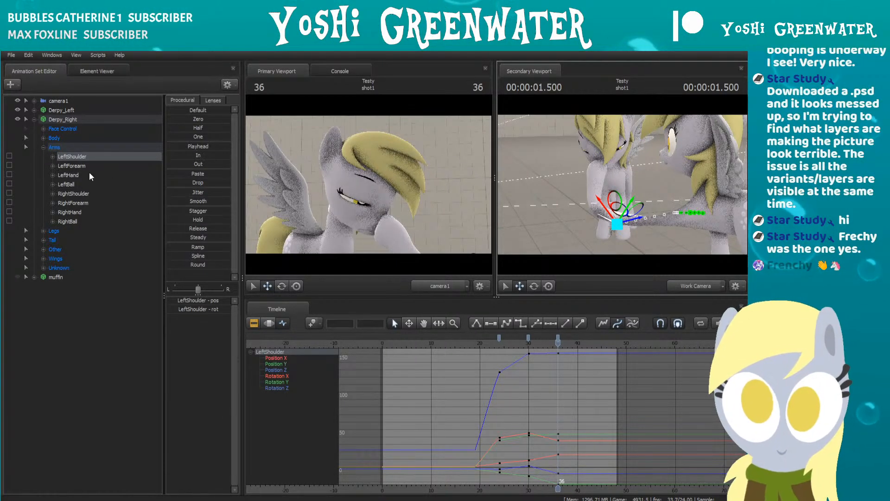
Step: At frame 36, nudge Derpy_Right's LeftHand and LeftBall against Derpy_Left's nose, and play back the shot
left_click(74, 176)
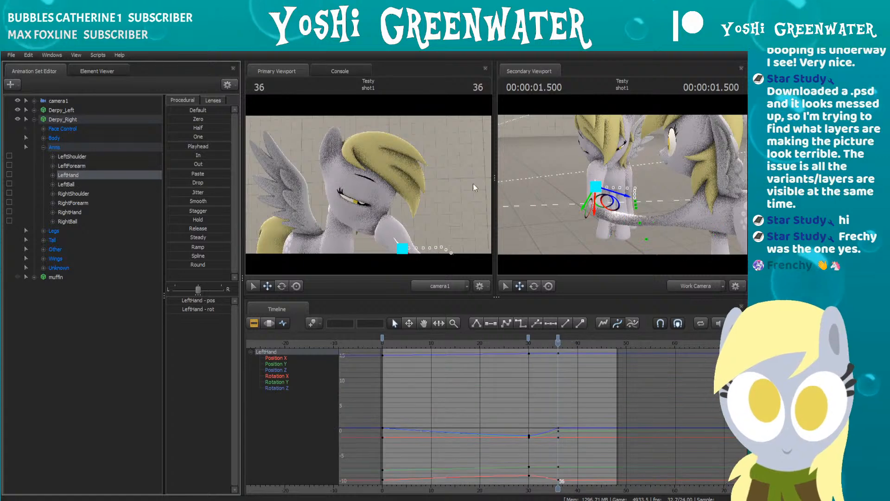
left_click_drag(599, 190, 593, 186)
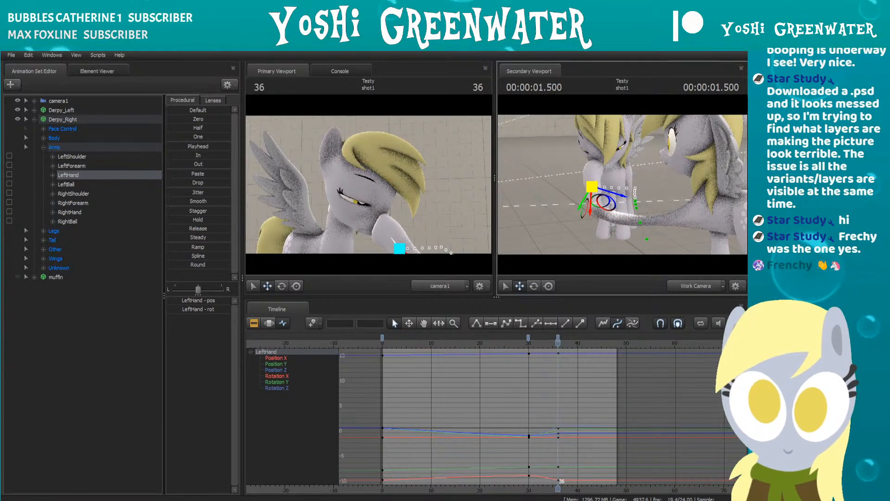
left_click(86, 184)
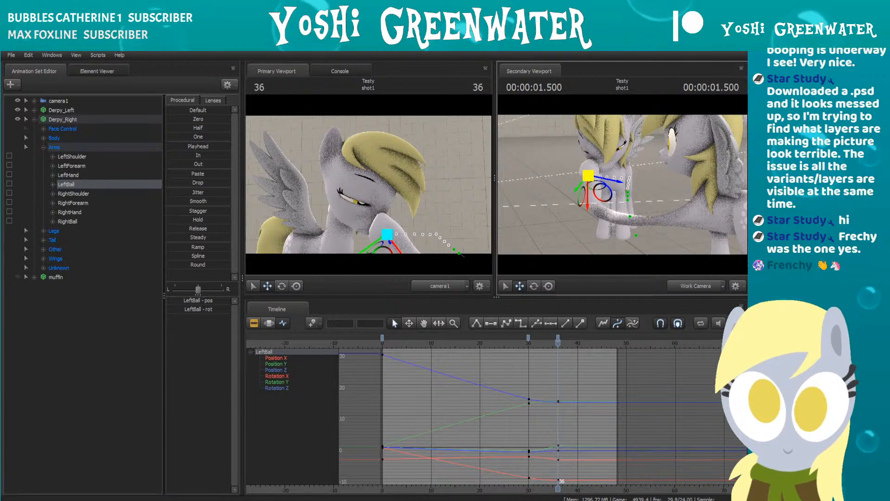
left_click_drag(591, 177, 590, 174)
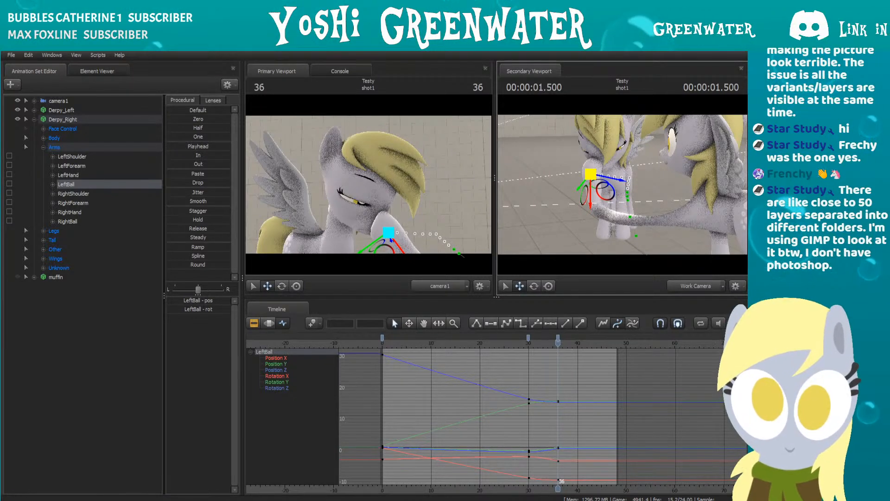
left_click(513, 346)
key("space")
key("space")
key("space")
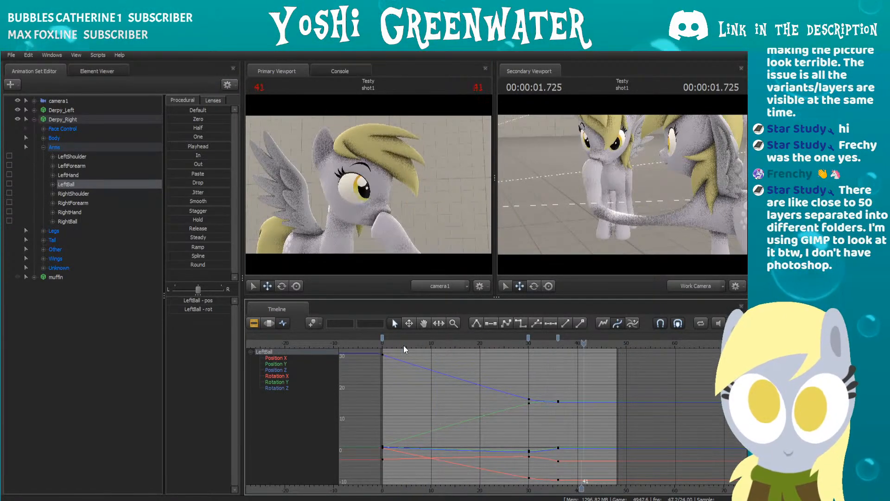
Step: At frame 30, raise Derpy_Right's LeftBall slightly and reposition LeftShoulder to refine the wind-up before the boop
left_click(529, 343)
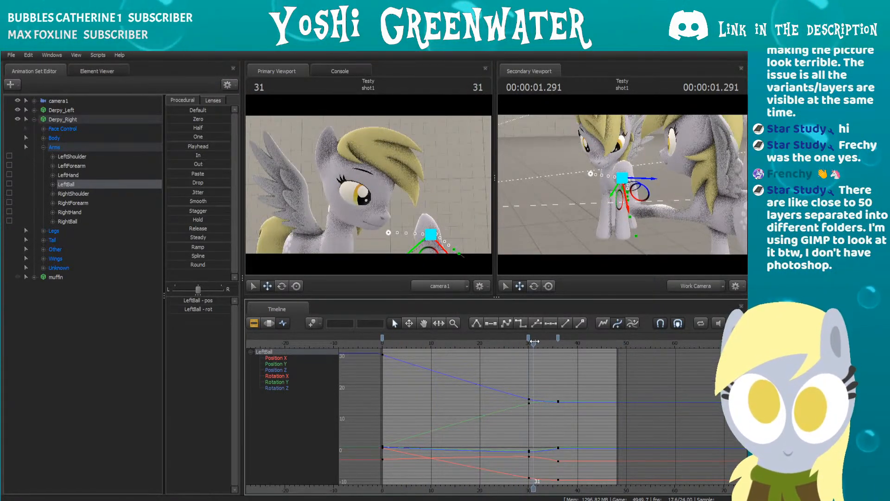
left_click_drag(629, 181, 629, 178)
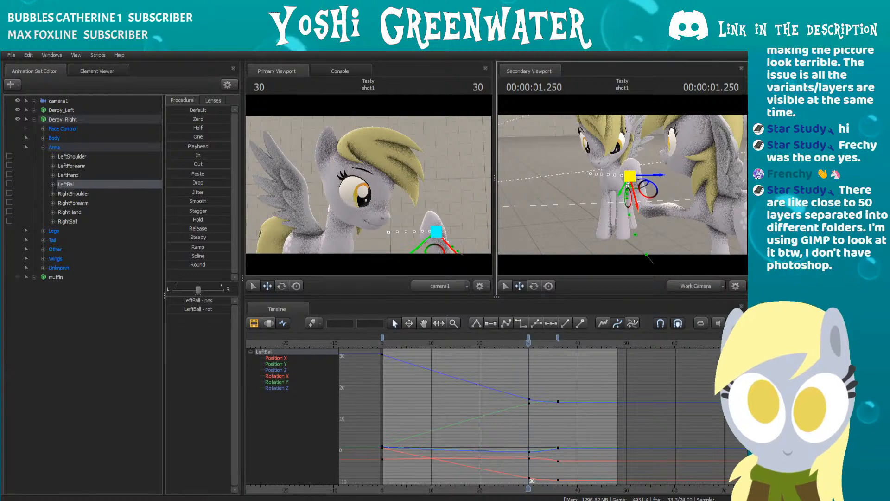
left_click(72, 157)
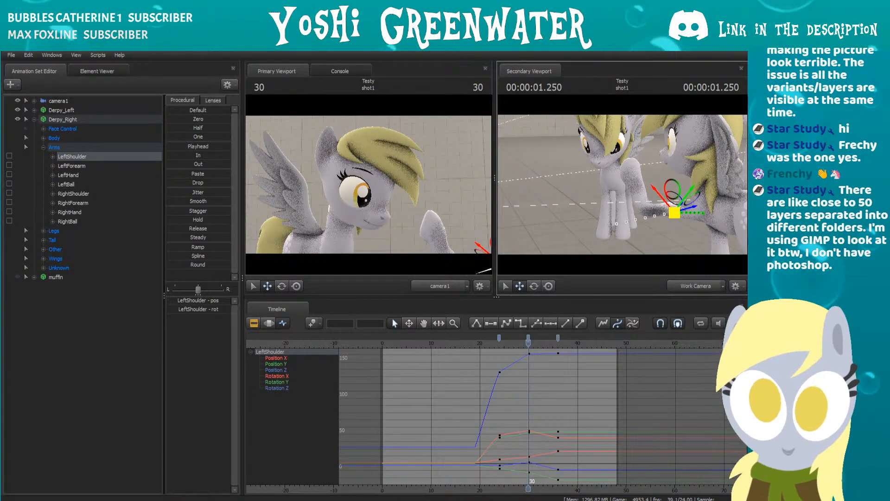
left_click_drag(677, 204, 688, 208)
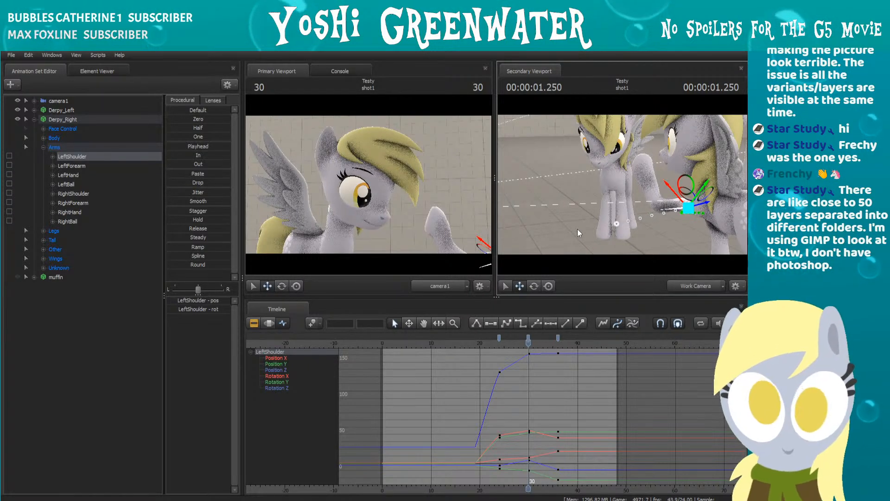
left_click_drag(688, 208, 653, 213)
Step: At frame 23, move and rotate Derpy_Right's LeftShoulder to pose the arm as it rises toward the boop
left_click_drag(479, 344, 495, 340)
left_click_drag(677, 215, 678, 183)
left_click(538, 285)
left_click_drag(673, 237, 658, 213)
left_click(520, 286)
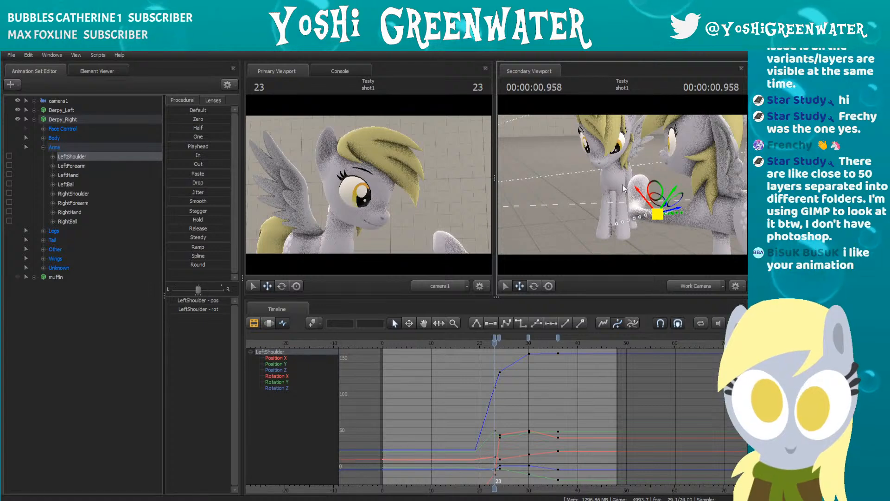
left_click_drag(586, 187, 651, 207)
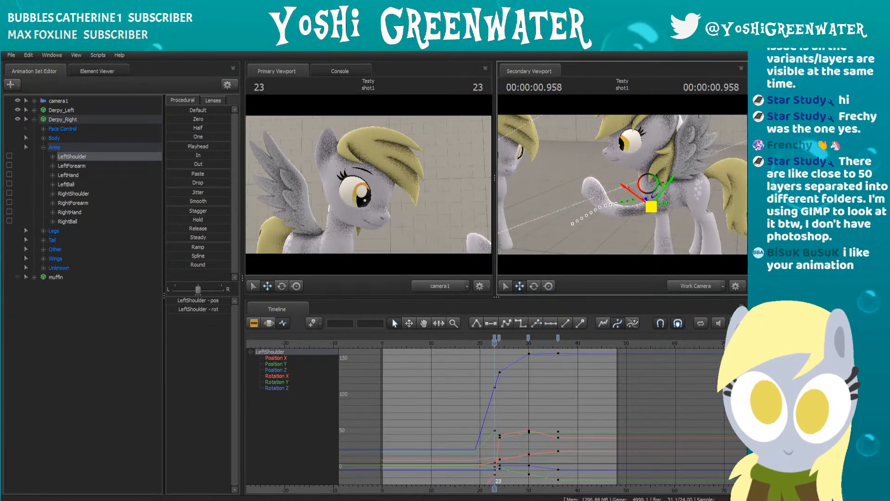
Step: Step frame by frame through the arm's rise up to frame 25 to examine the LeftShoulder motion around frame 23
left_click(472, 344)
key("Right")
key("Right")
key("Right")
key("Right")
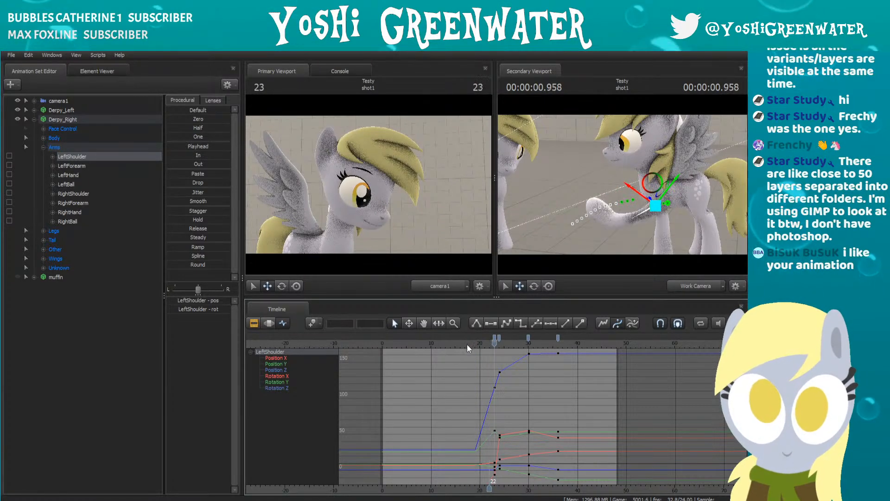
key("Right")
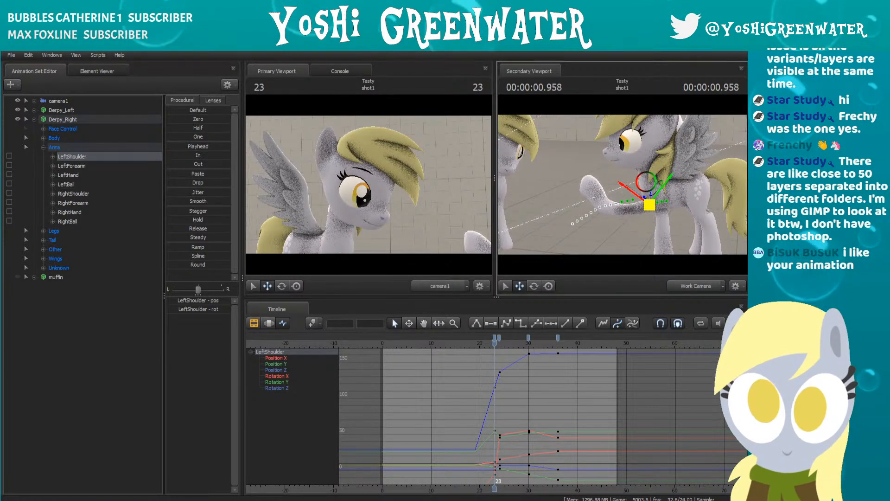
key("Right")
key("Right")
key("Right")
key("Right")
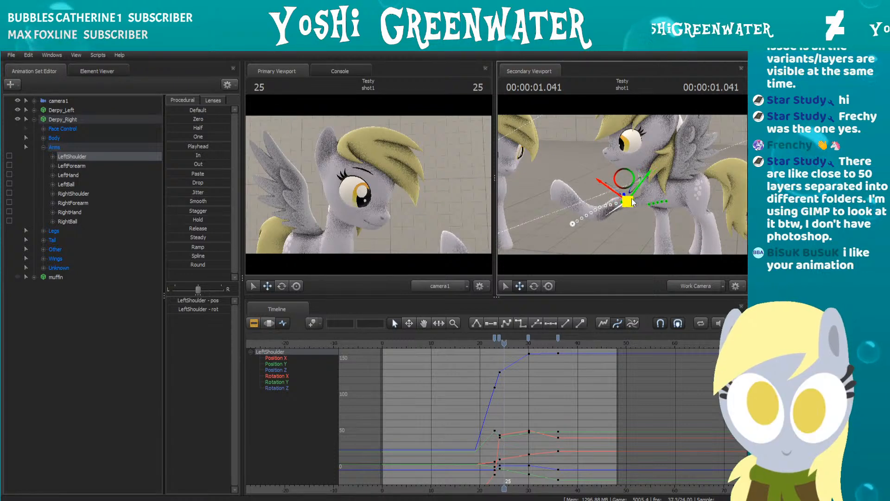
Step: At frame 30, shift Derpy_Right's LeftShoulder slightly toward Derpy_Left
key("Right")
key("Right")
key("Right")
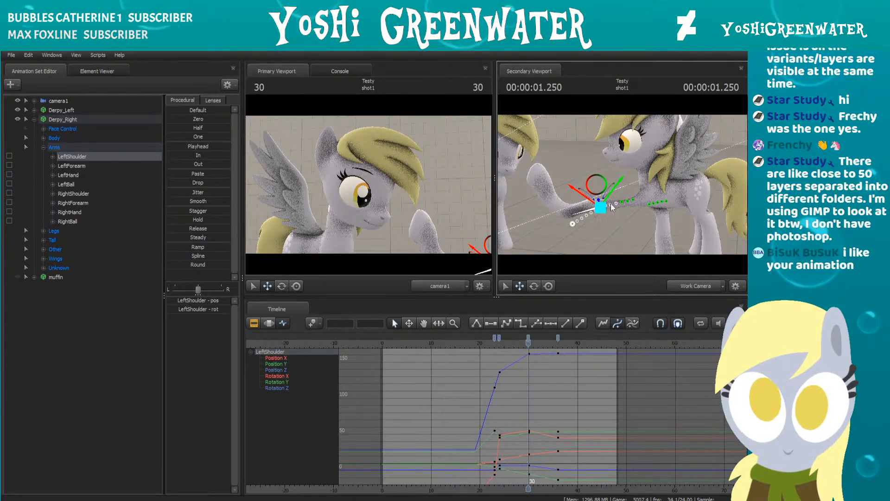
left_click_drag(598, 204, 592, 205)
Step: At frame 41, pull Derpy_Right's LeftShoulder back and rotate it so the hoof eases off Derpy_Left's nose
key("Right")
key("Right")
key("Right")
key("Right")
key("Right")
key("Right")
key("Right")
key("Right")
key("Right")
key("Right")
key("Right")
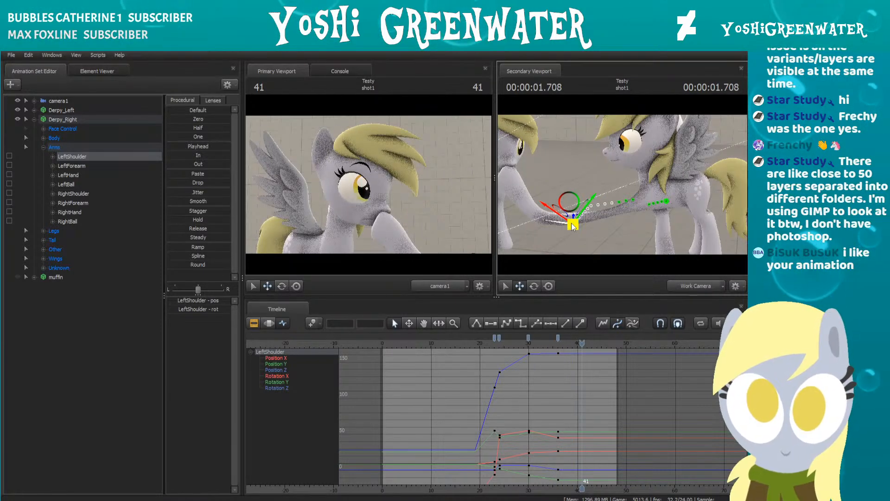
left_click_drag(575, 221, 584, 220)
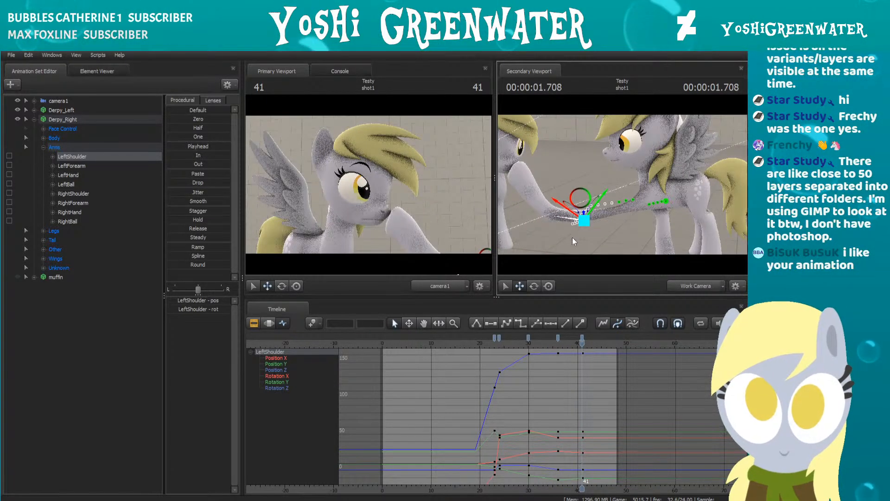
left_click(534, 286)
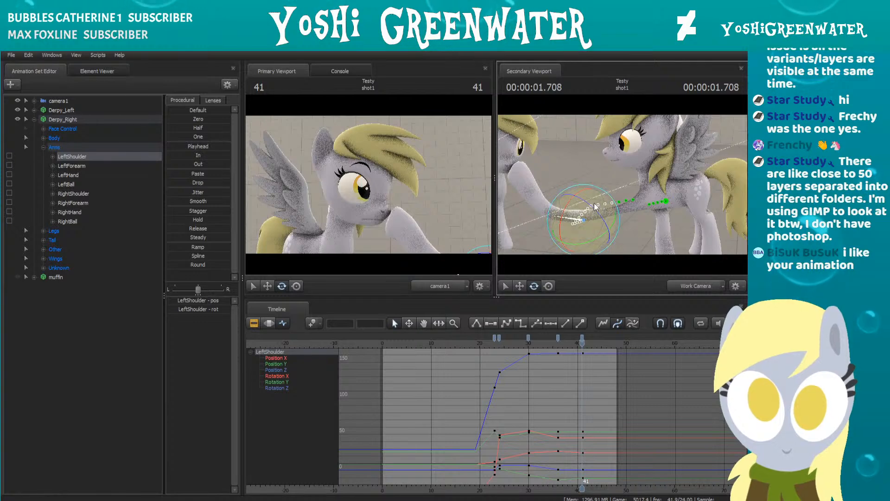
left_click_drag(603, 201, 604, 204)
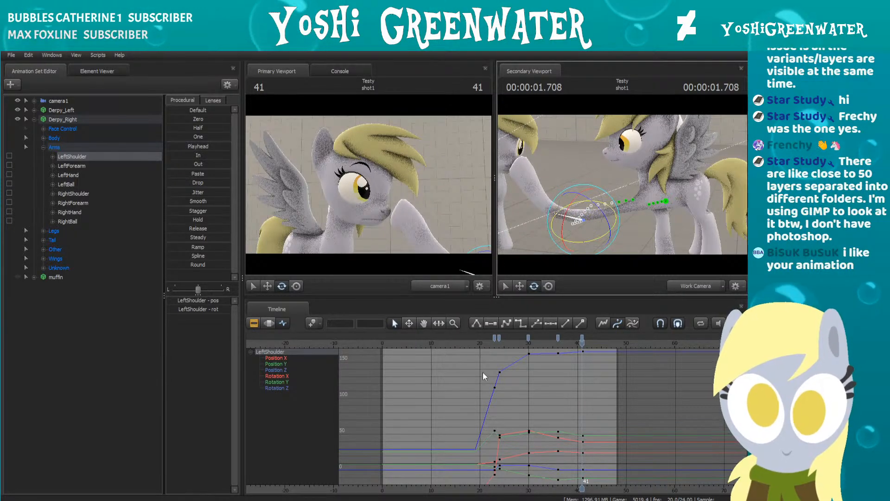
Step: Play back the shot from frame 20 to review the arm's rise, boop and pull-back
left_click(480, 343)
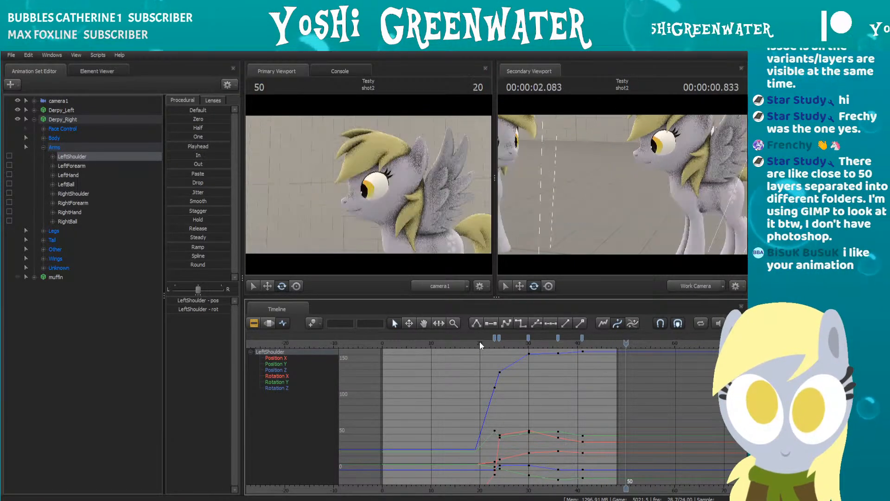
scroll(505, 378, "up", 1)
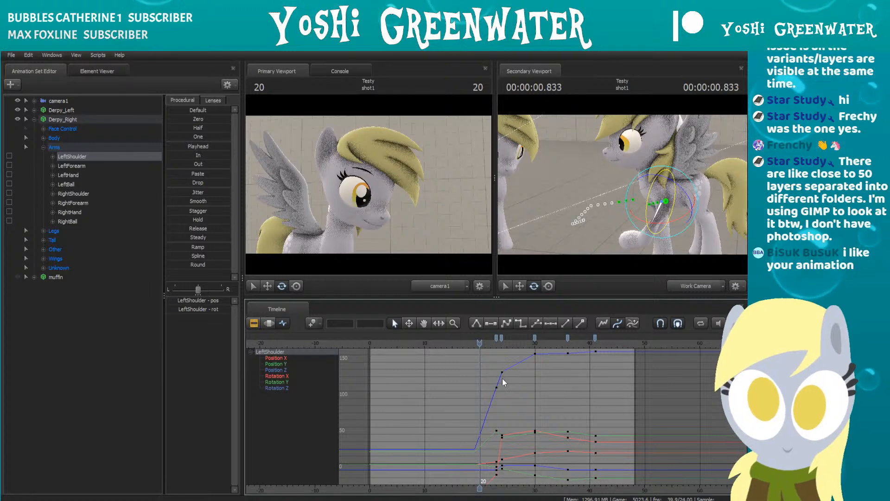
key("space")
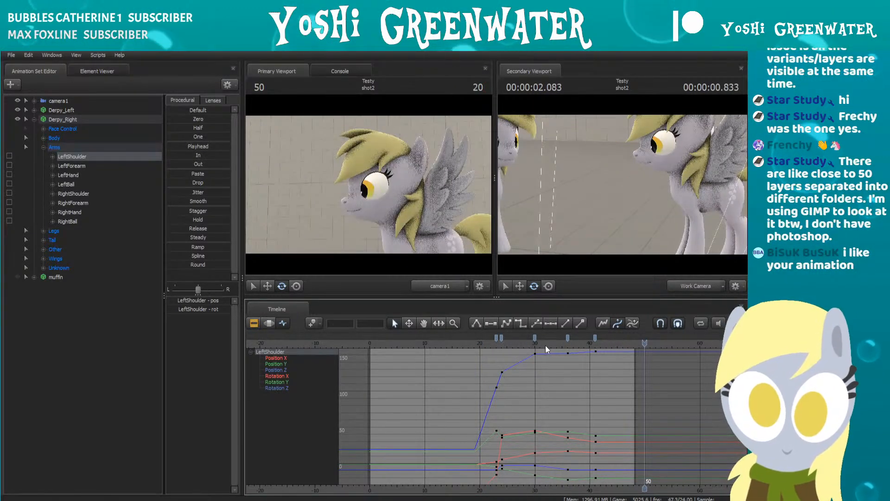
Step: At frame 27, raise Derpy_Right's LeftShoulder and rotate it to add an in-between pose before the boop
left_click(535, 343)
mouse_move(496, 350)
left_mouse_down()
mouse_move(485, 350)
mouse_move(501, 352)
left_mouse_up()
key("Right")
key("Right")
key("Right")
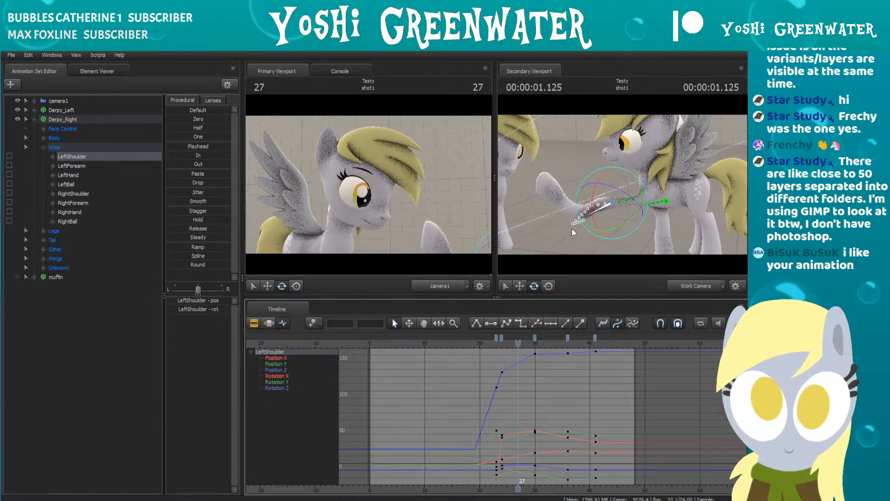
left_click(519, 285)
left_click_drag(611, 204, 623, 185)
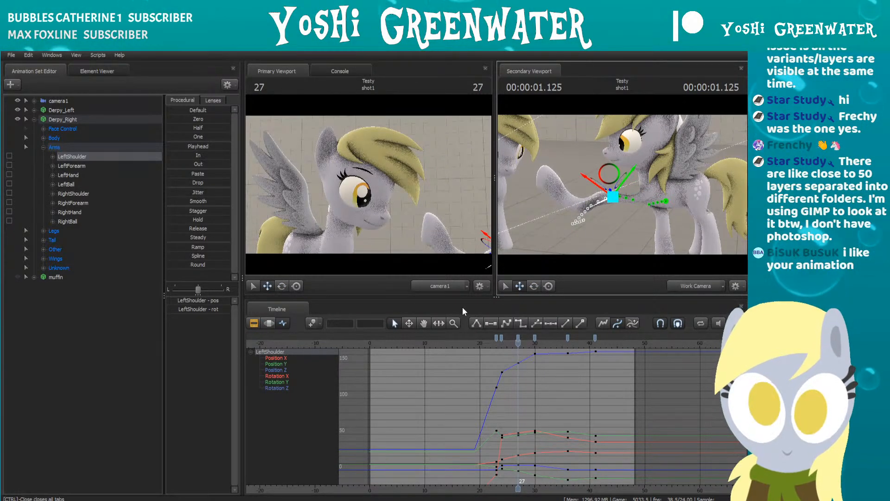
key("e")
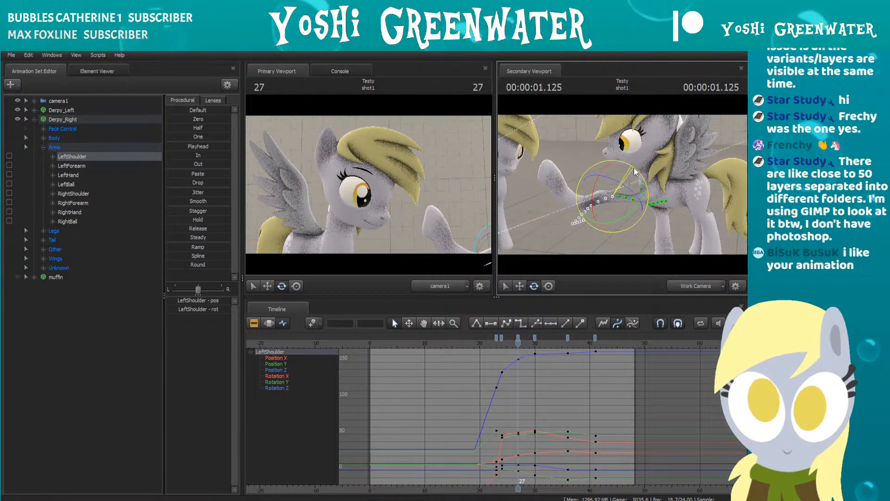
Step: Rotate Derpy_Right's LeftForearm at frame 27 to bend the raised arm
left_click(72, 165)
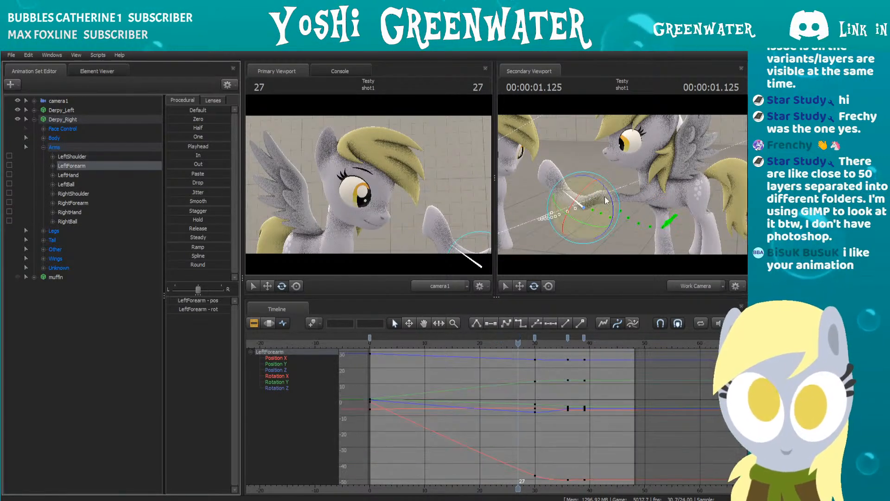
mouse_move(604, 204)
left_mouse_down()
mouse_move(596, 177)
mouse_move(603, 186)
left_mouse_up()
left_click_drag(650, 202, 628, 208)
Step: Reposition and rotate Derpy_Right's LeftShoulder at frame 27 to line the arm up with the bent forearm
left_click(102, 156)
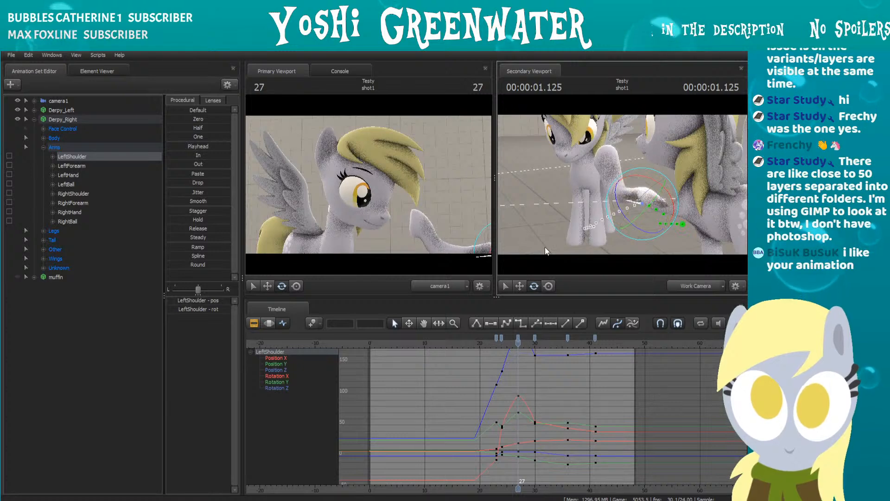
left_click(520, 287)
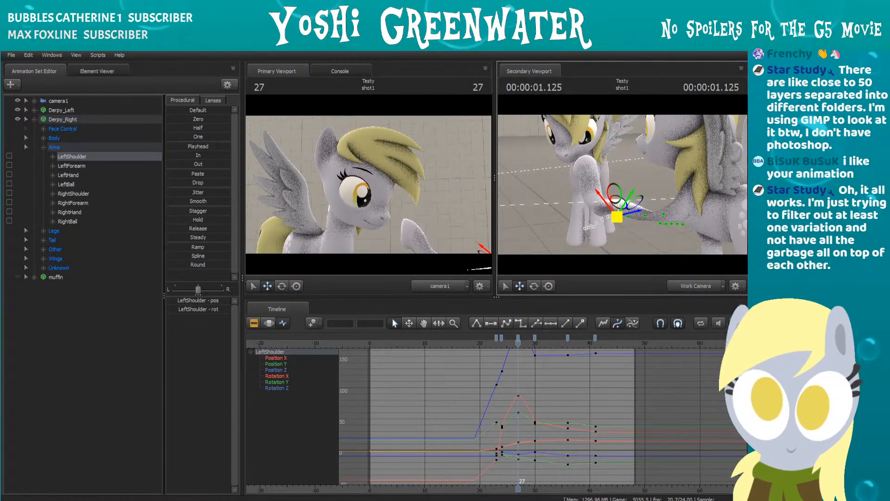
left_click_drag(621, 208, 630, 201)
key("w")
left_click(536, 286)
left_click_drag(596, 235, 621, 228)
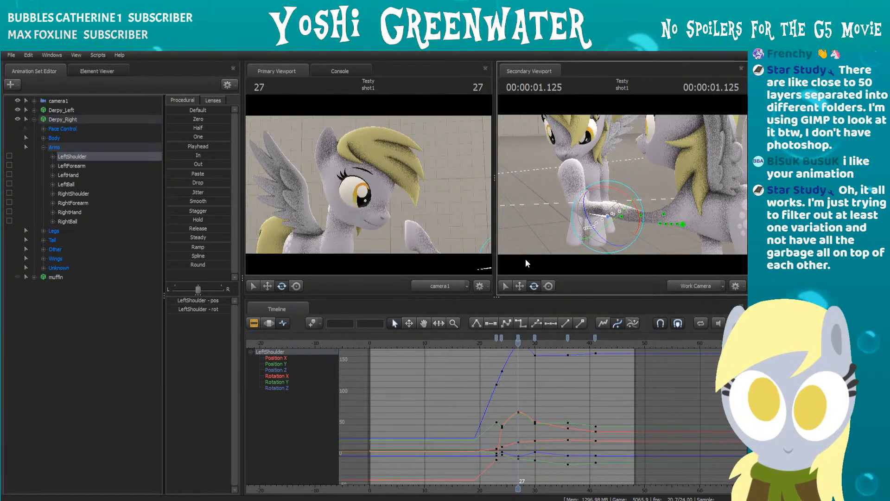
Step: Adjust Derpy_Right's LeftShoulder pose at frame 24 for a smoother arm rise
left_click(497, 341)
left_click_drag(677, 199, 648, 215)
key("w")
key("Left")
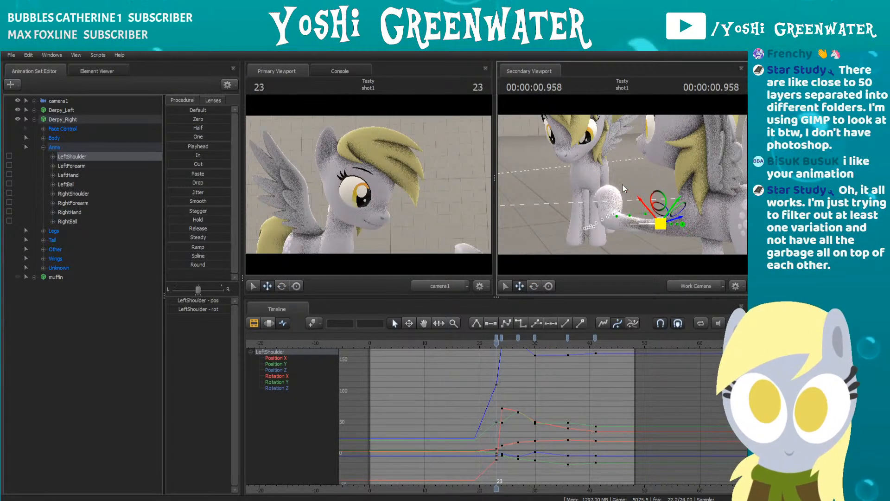
Step: Raise Derpy_Right's LeftShoulder at frames 26 and 27 to shape the top of the wind-up arc
key("Right")
key("Right")
key("Right")
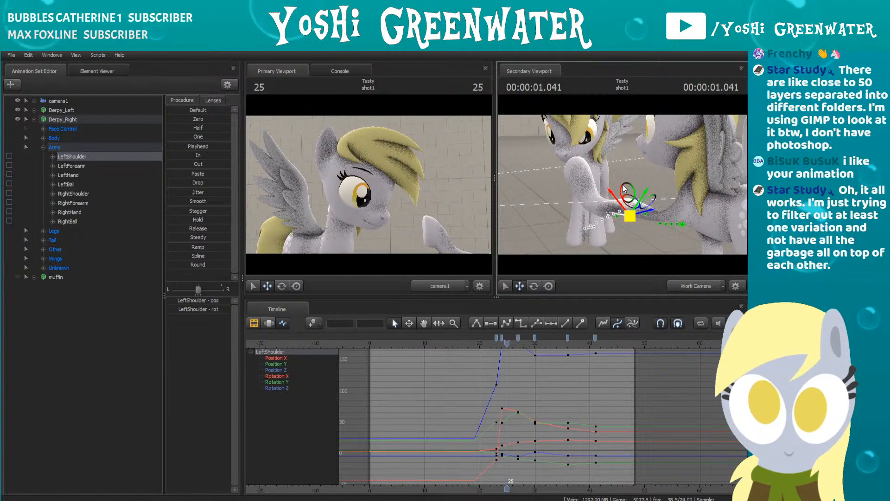
left_click_drag(619, 194, 622, 185)
key("Right")
key("Left")
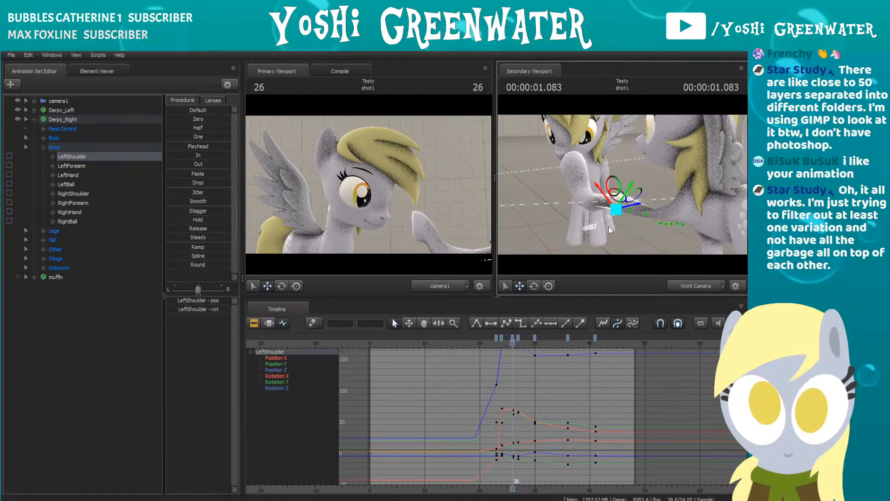
key("Right")
left_click_drag(608, 214, 609, 206)
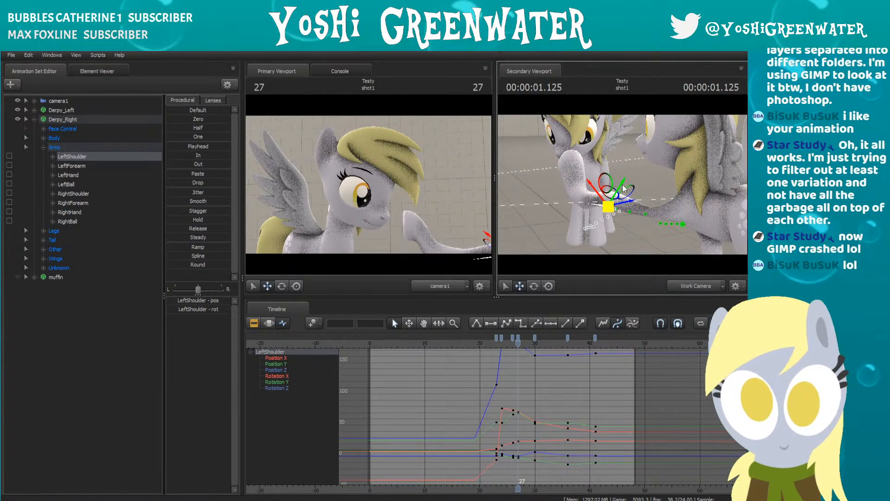
Step: At frame 34, rotate Derpy_Right's LeftBall to bend the hoof as it meets Derpy_Left's nose
key("Right")
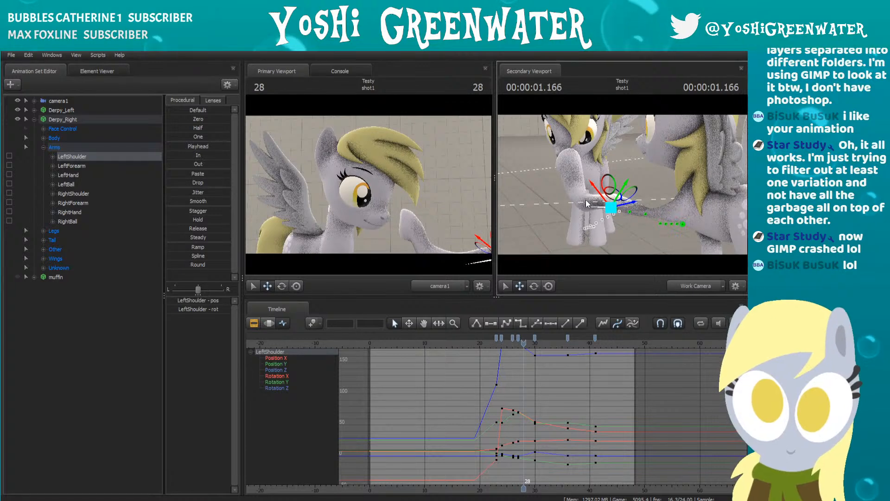
key("Right")
key("Right")
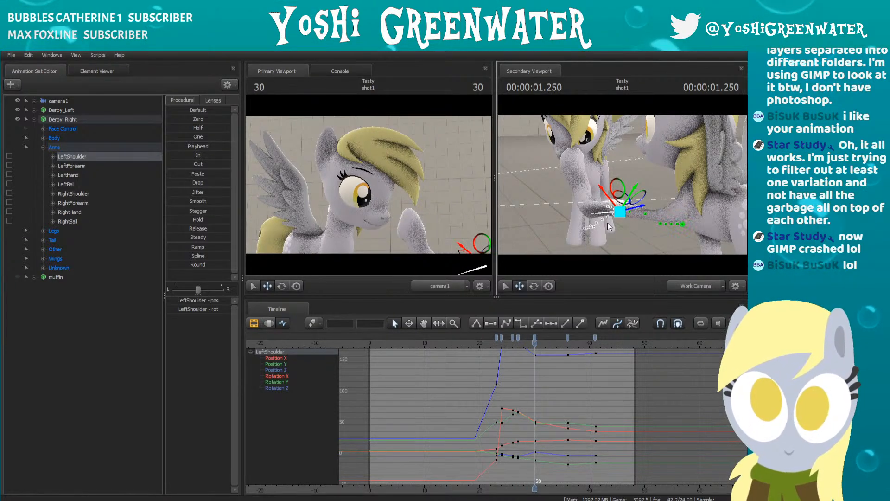
key("Right")
key("Right")
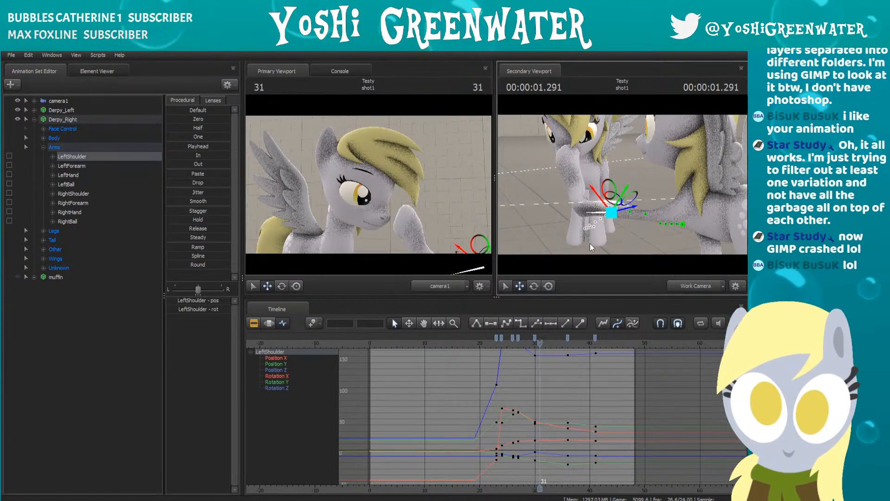
key("Right")
key("Right")
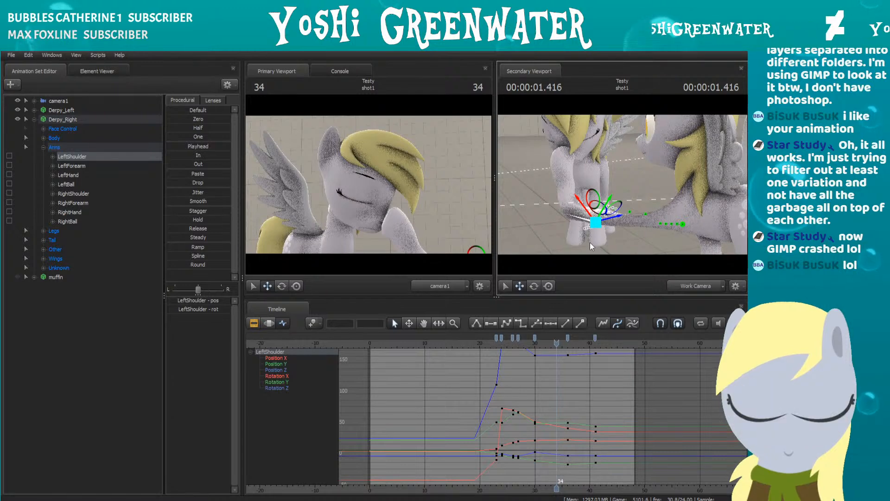
left_click(93, 184)
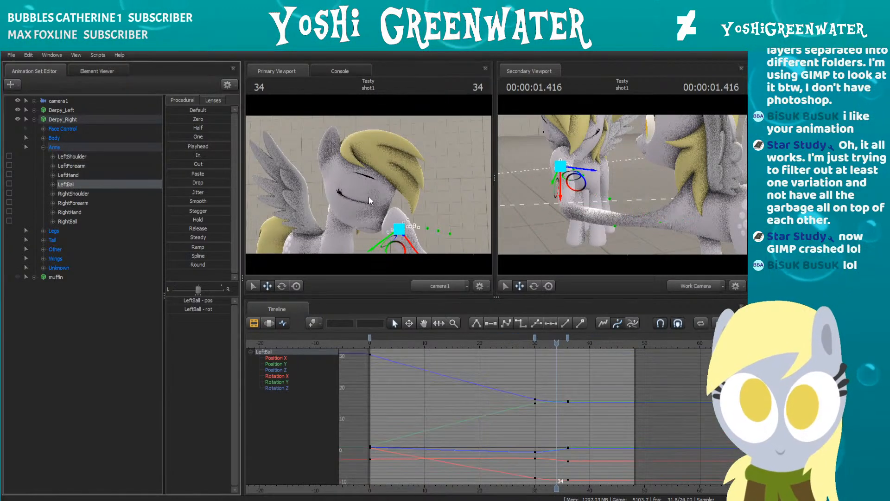
left_click(533, 285)
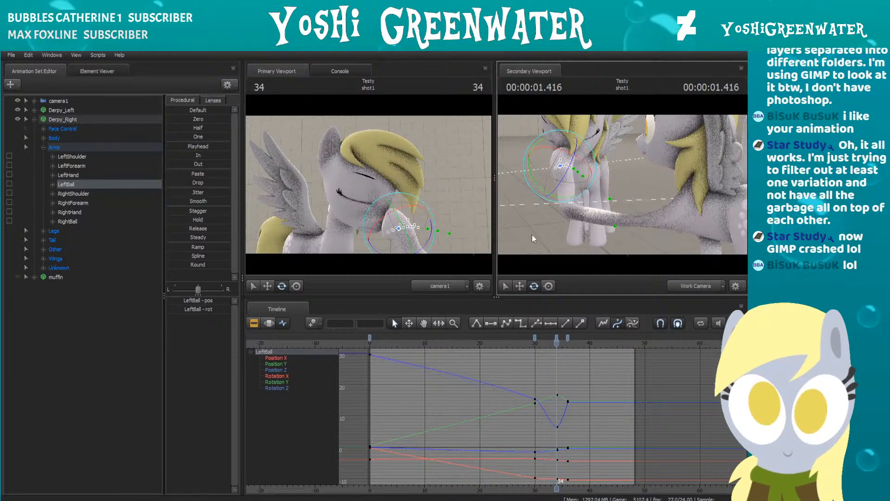
Step: At frame 37, rotate Derpy_Right's LeftBall to start straightening the hoof after contact
left_click_drag(534, 341, 562, 342)
key("Right")
key("Right")
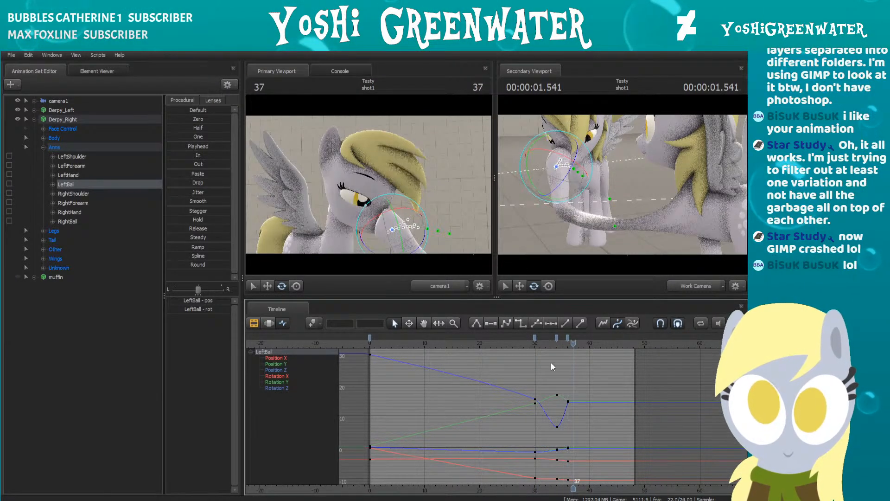
left_click_drag(557, 168, 551, 167)
Step: Rotate Derpy_Right's LeftBall at frame 41 and key its settled pose at frame 44
key("Right")
key("Right")
key("Right")
key("Right")
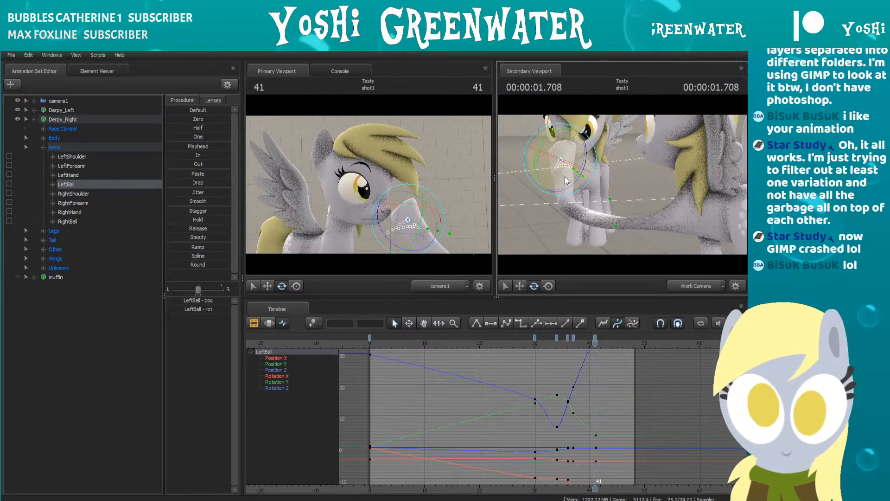
key("Right")
key("Right")
key("Right")
Step: Play back the end of shot1 to review the hoof rotation through the boop
left_click(514, 344)
key("space")
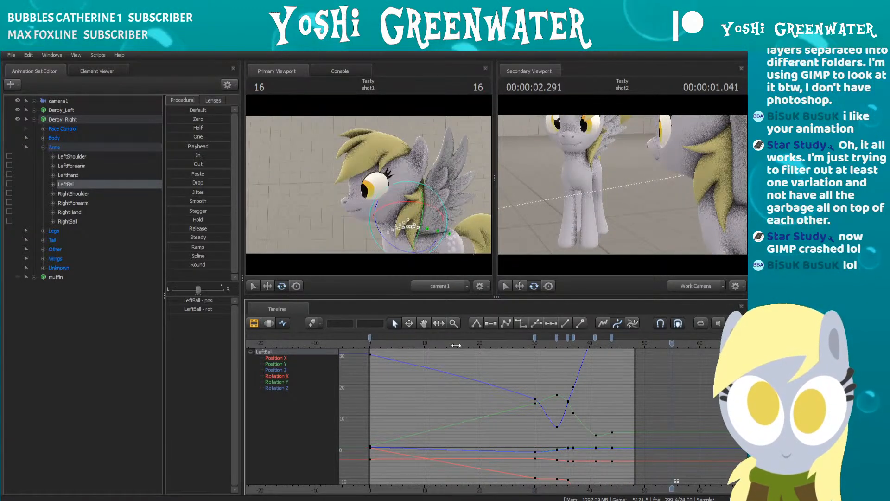
key("space")
key("space")
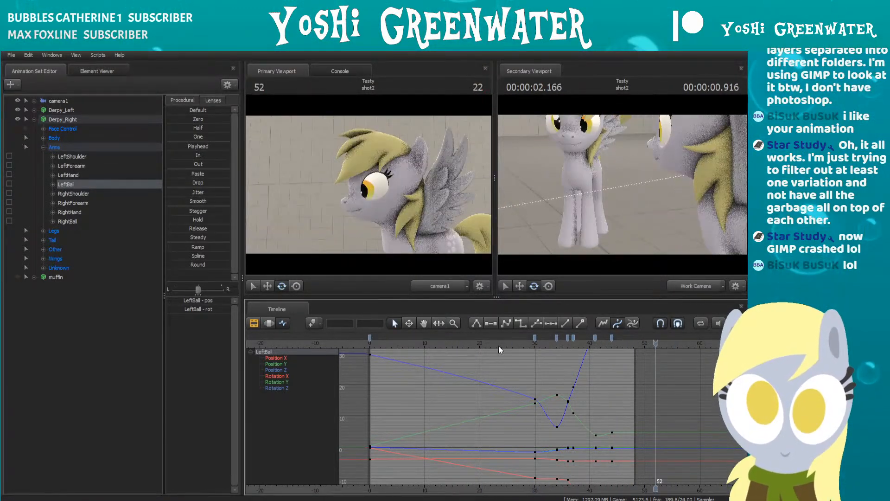
Step: At frame 44, fine-tune the rotation of Derpy_Right's LeftBall and rotate LeftHand to relax the hoof
left_click_drag(581, 343, 612, 342)
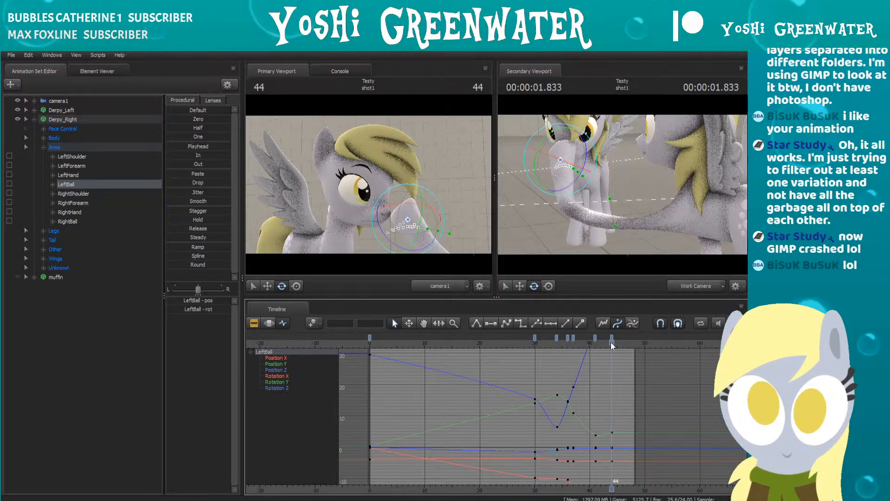
left_click_drag(556, 171, 558, 169)
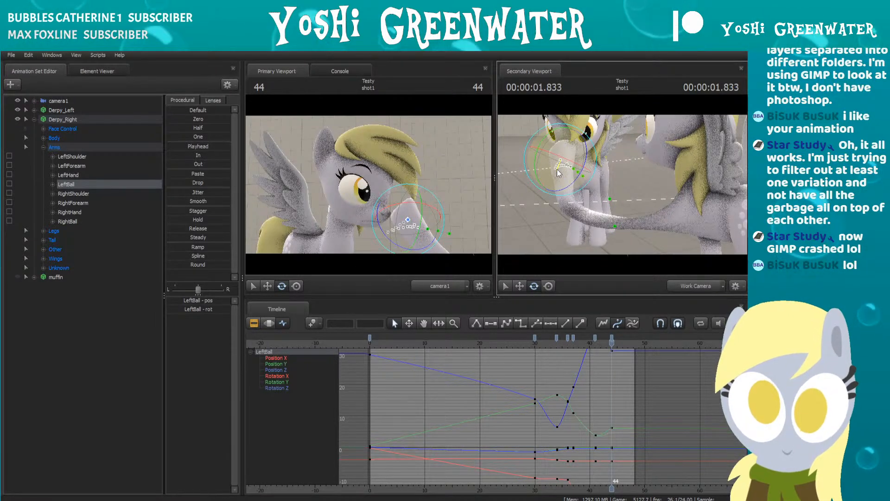
left_click(68, 166)
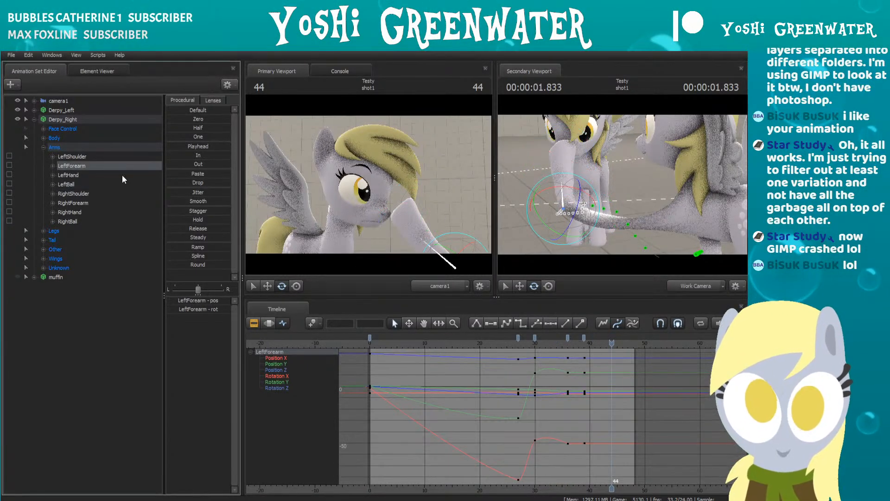
left_click(71, 177)
left_click(559, 178)
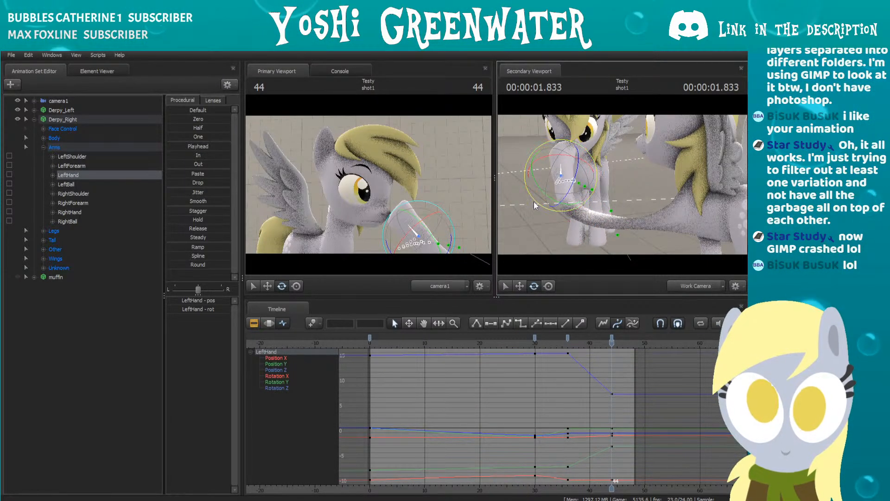
Step: At frame 44, lower Derpy_Right's LeftForearm slightly and play back the shot
left_click(76, 166)
left_click(520, 285)
left_click_drag(565, 214, 568, 217)
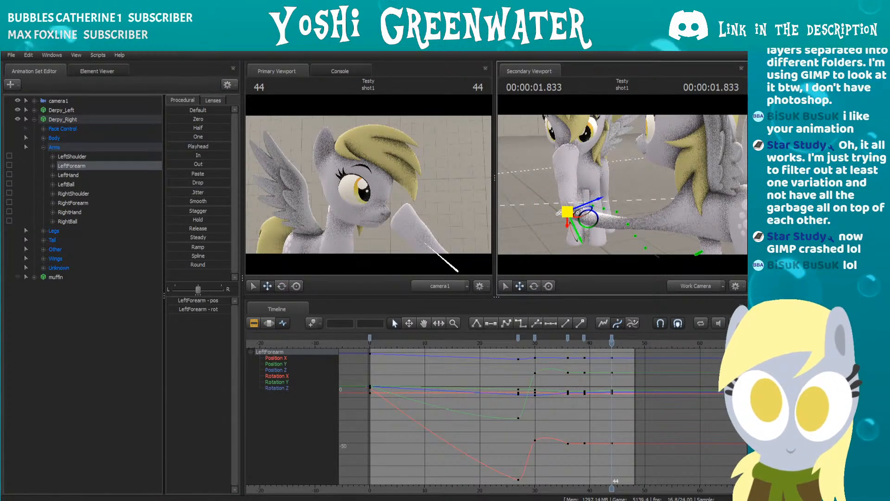
key("space")
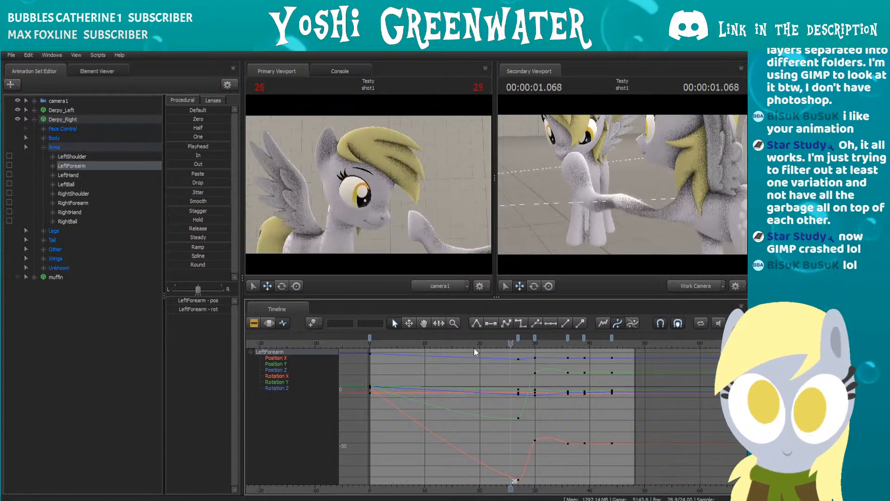
Step: At frame 39, adjust the rotation of Derpy_Right's LeftBall
left_click_drag(590, 343, 584, 344)
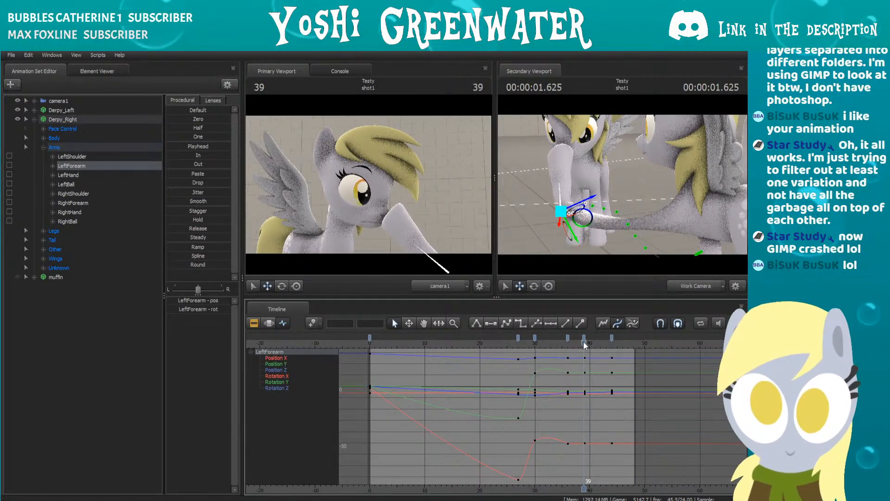
left_click(82, 175)
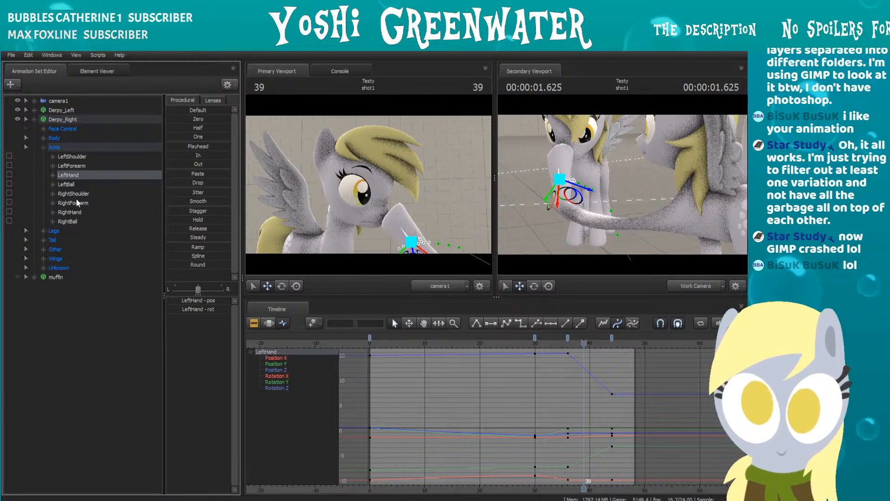
left_click(160, 185)
left_click(533, 286)
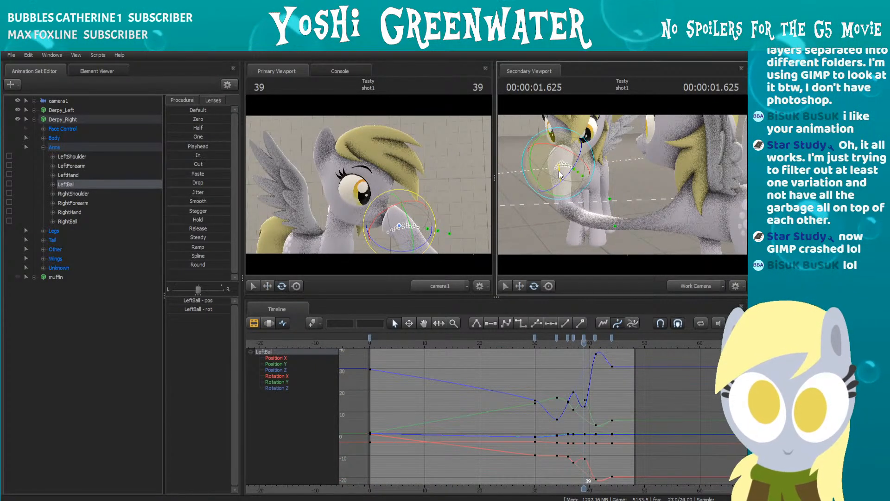
mouse_move(549, 342)
left_mouse_down()
mouse_move(507, 342)
mouse_move(606, 341)
mouse_move(557, 343)
mouse_move(596, 346)
mouse_move(565, 343)
left_mouse_up()
key("Right")
key("Right")
key("Right")
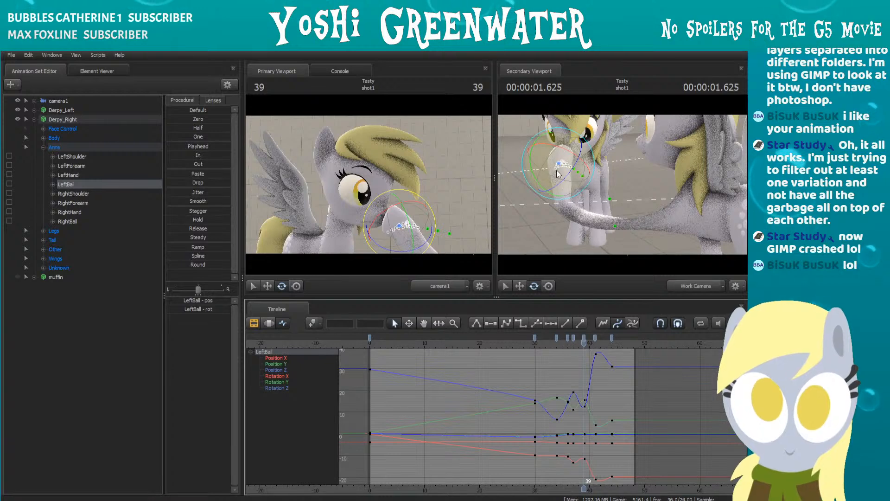
Step: Reduce the rotation of Derpy_Right's LeftBall at frame 41 and re-pose it at frame 44
key("Right")
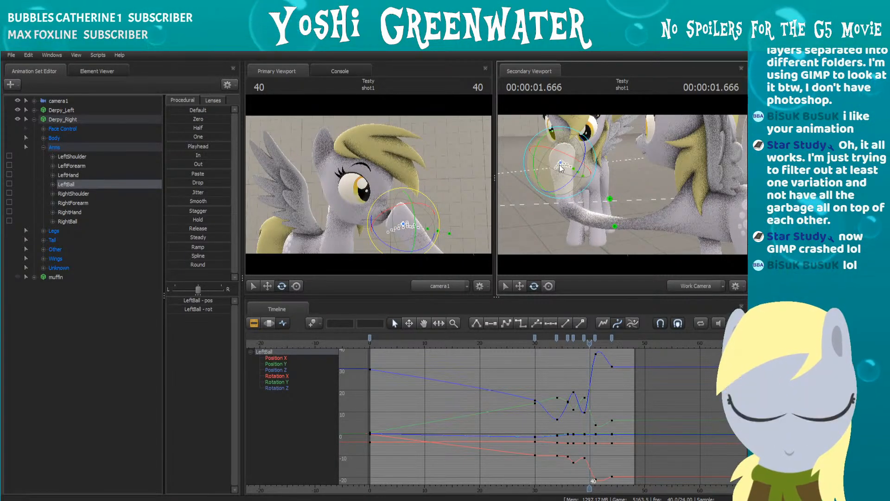
key("Right")
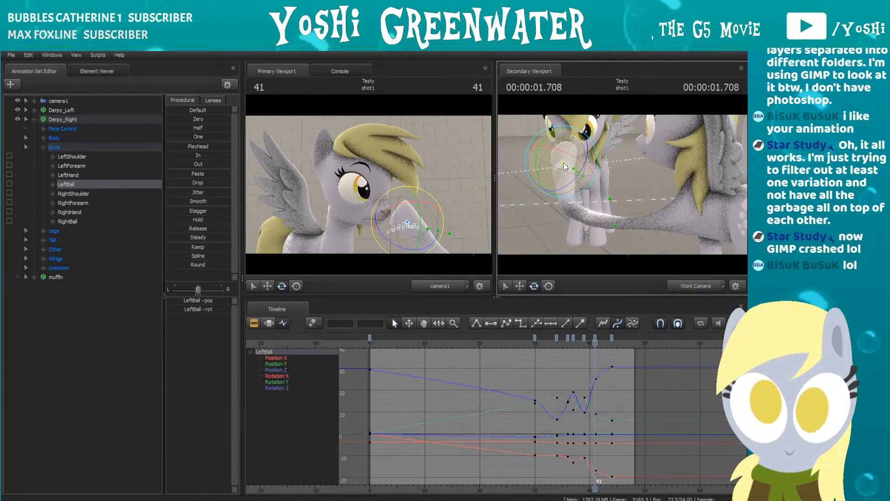
key("Right")
key("Right")
key("Right")
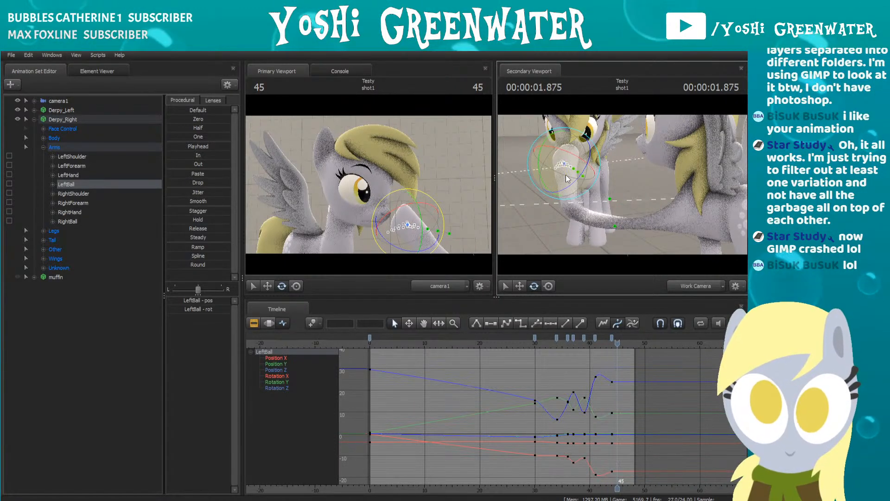
Step: Play back the boop in shot1 to check the revised hoof rotation
key("Right")
key("Right")
key("Right")
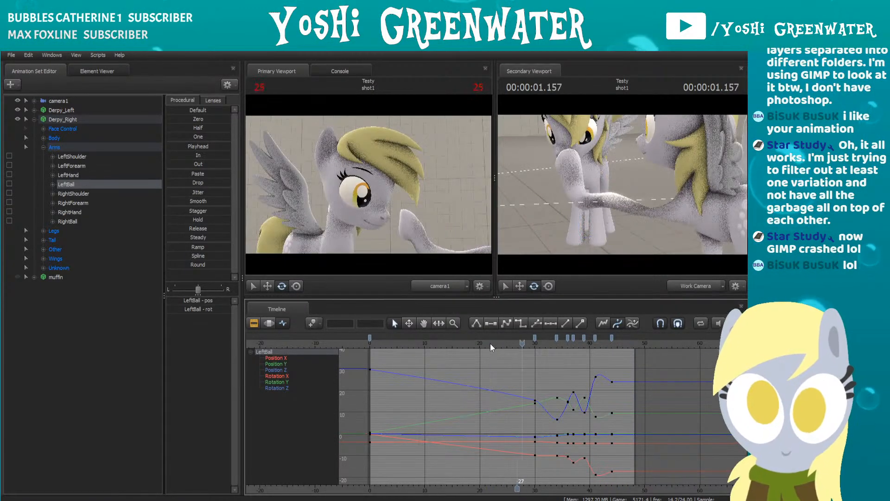
key("Right")
key("Right")
key("Right")
key("space")
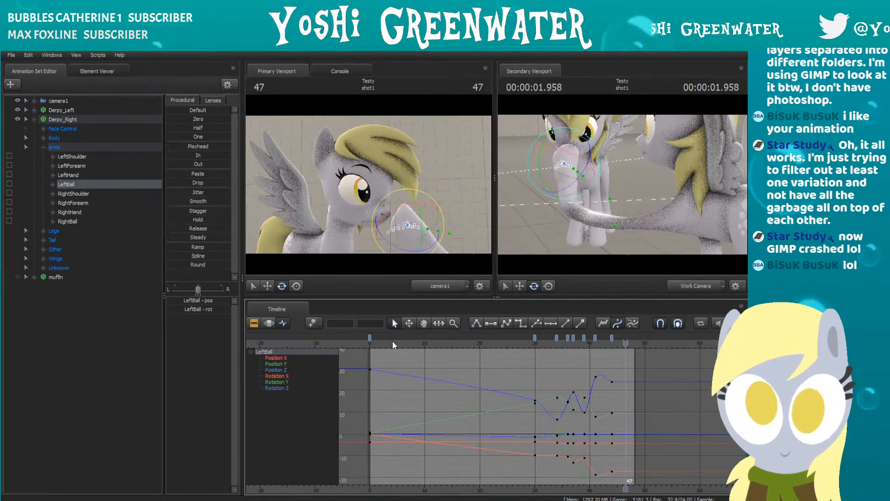
Step: At frame 0, rotate all bones of Derpy_Left's Left Wing group slightly to adjust the starting wing pose
mouse_move(623, 184)
left_mouse_down()
mouse_move(686, 180)
mouse_move(613, 178)
left_mouse_up()
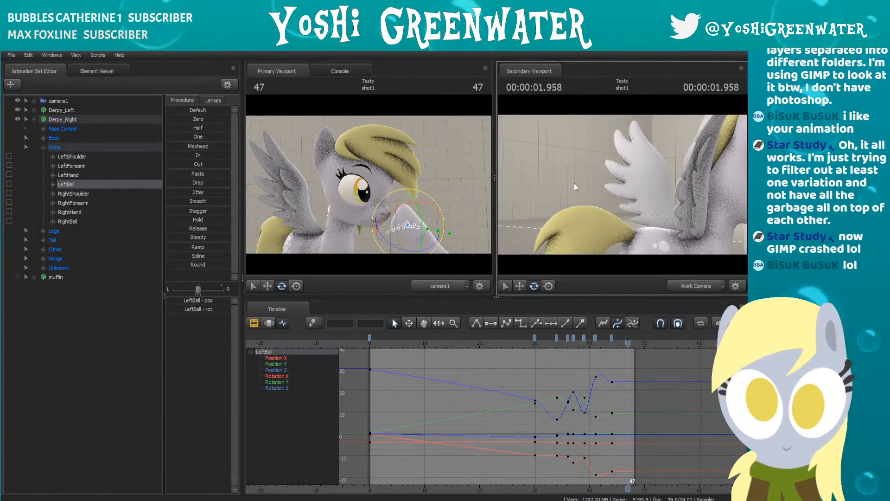
key("ctrl")
left_click(680, 235, "ctrl")
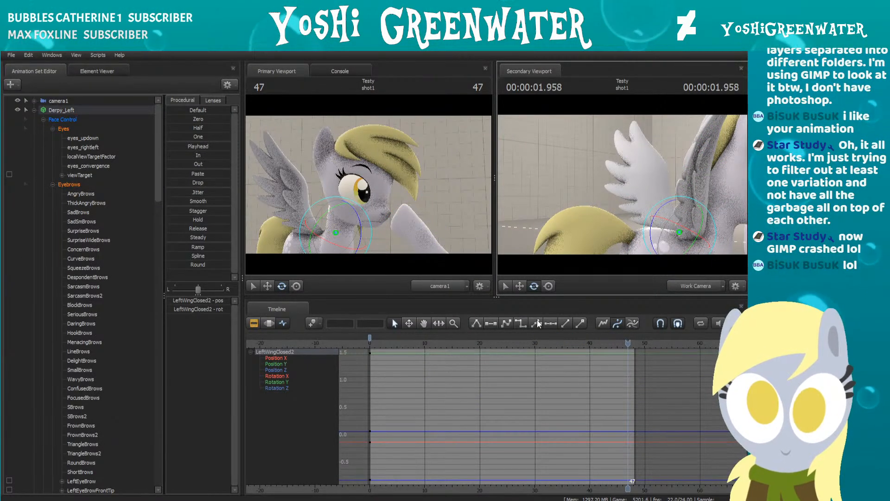
left_click(376, 344)
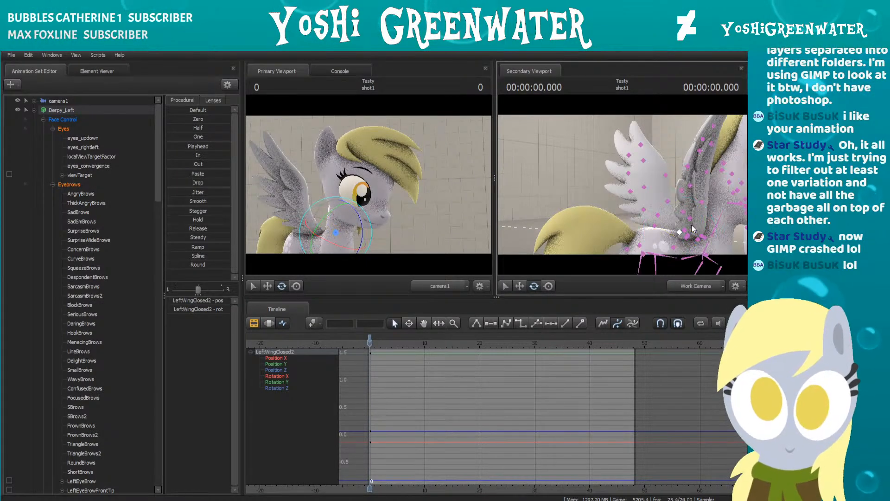
key("ctrl")
left_click(656, 227, "ctrl")
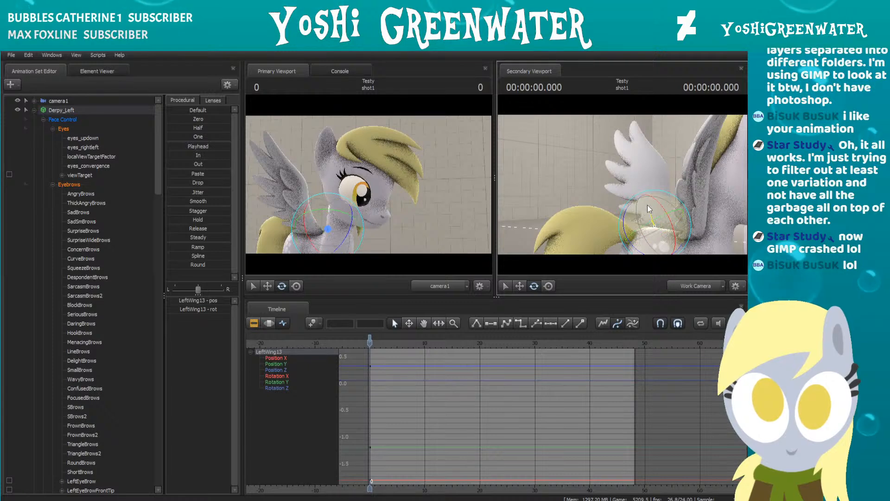
scroll(74, 160, "down", 11)
scroll(74, 160, "down", 18)
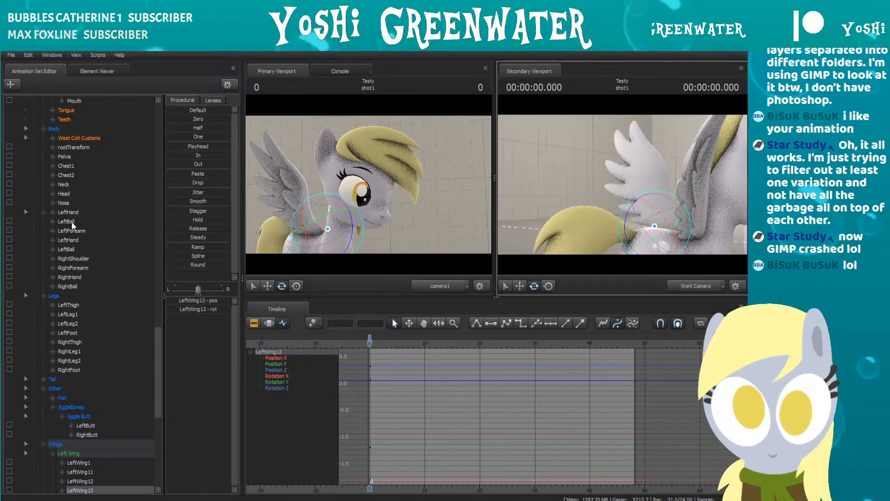
scroll(71, 217, "down", 9)
left_click(70, 204)
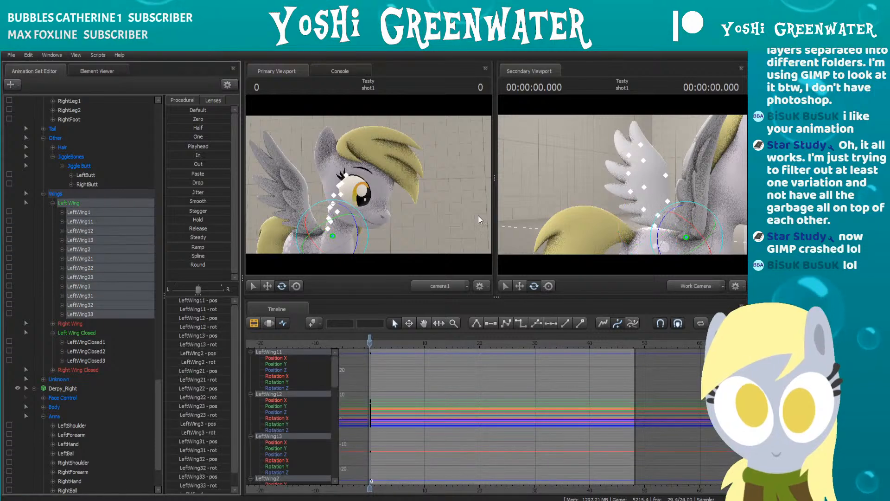
mouse_move(686, 231)
left_mouse_down()
mouse_move(695, 235)
mouse_move(698, 223)
mouse_move(701, 232)
mouse_move(686, 225)
left_mouse_up()
key("ctrl+z")
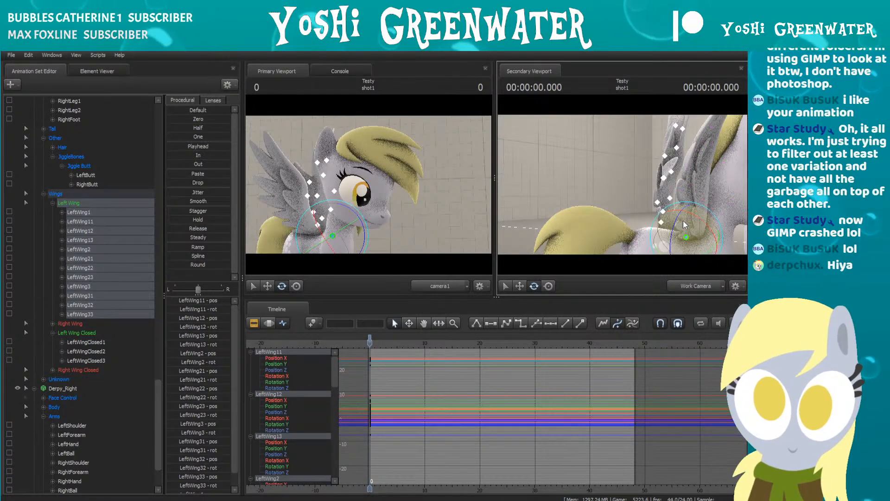
key("ctrl+z")
left_click_drag(689, 232, 687, 231)
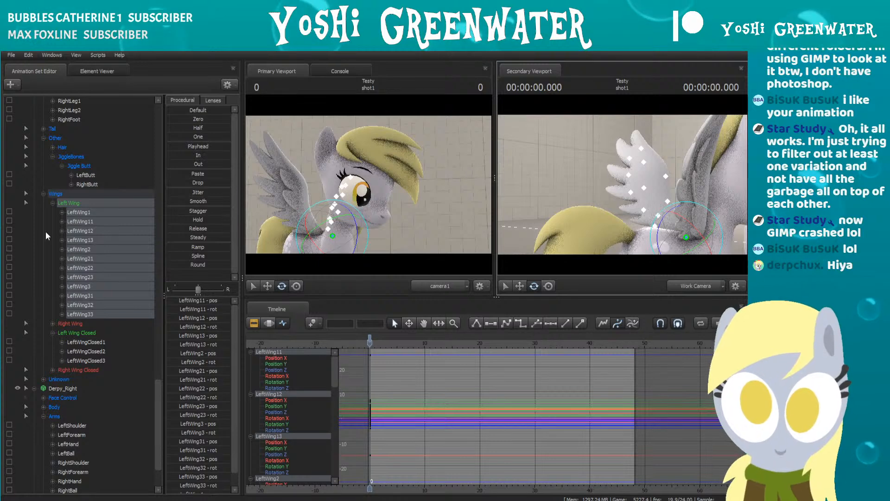
Step: Rotate Derpy_Left's Right Wing group slightly at frame 0 and play back the shot
scroll(42, 219, "down", 2)
left_click(67, 268)
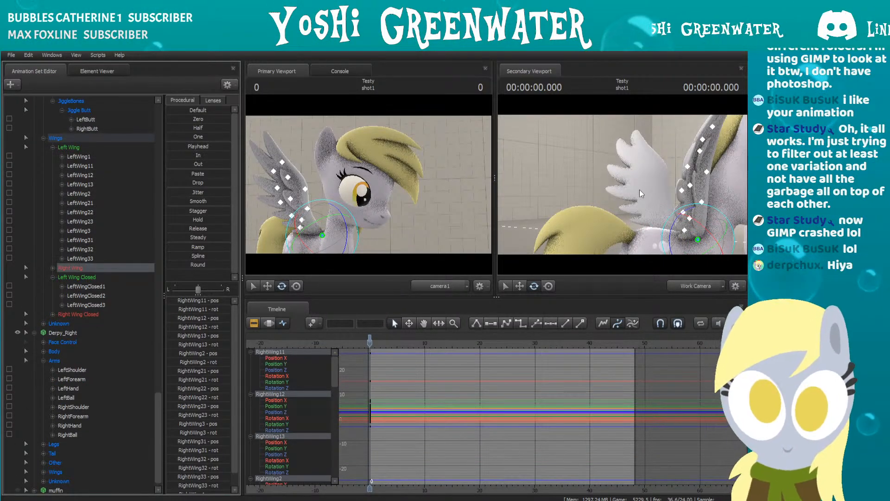
left_click_drag(642, 200, 596, 208)
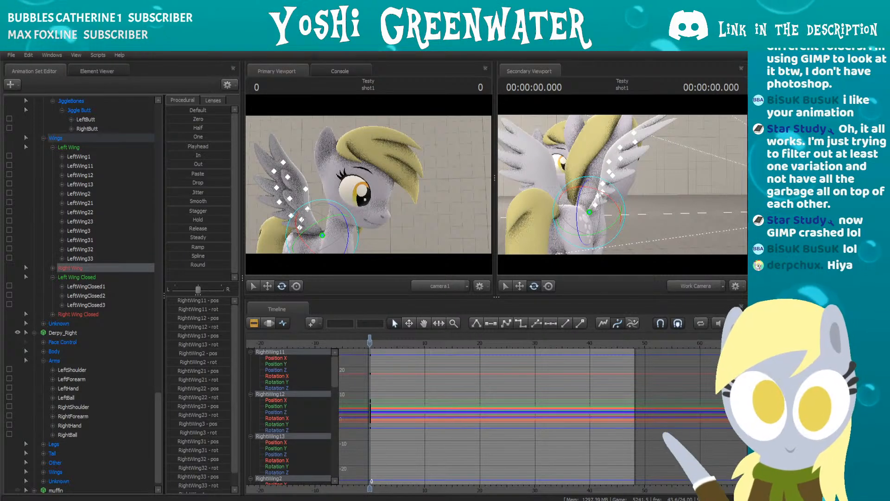
mouse_move(623, 185)
left_mouse_down()
mouse_move(621, 199)
mouse_move(622, 191)
mouse_move(584, 186)
mouse_move(617, 186)
left_mouse_up()
left_click(377, 310)
key("space")
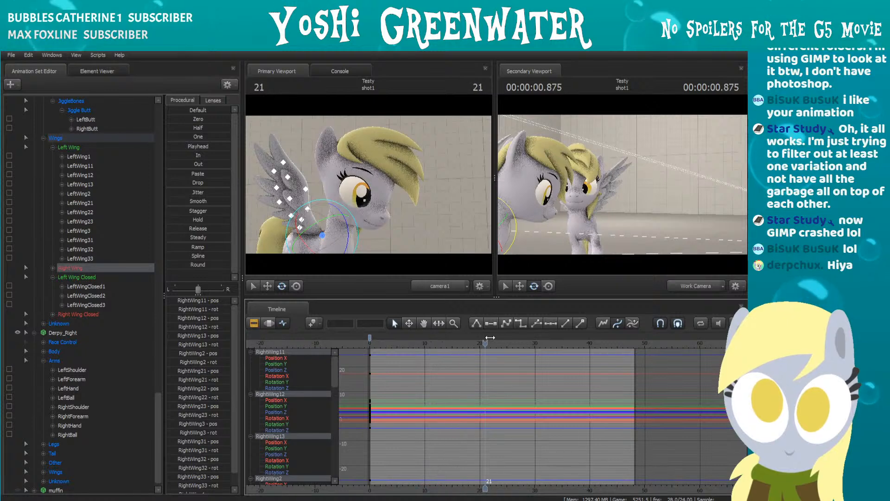
Step: Try to key and rotate Derpy_Left's Right Wing group at frame 35, undoing the attempt
left_click_drag(541, 334, 460, 327)
left_click_drag(586, 233, 675, 211)
left_click_drag(458, 344, 563, 342)
left_click_drag(579, 227, 603, 228)
key("ctrl+z")
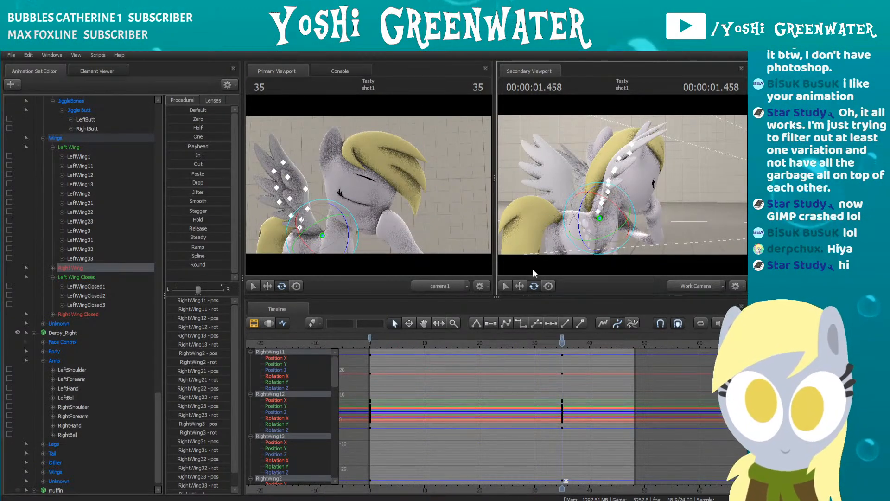
left_click_drag(544, 178, 631, 291)
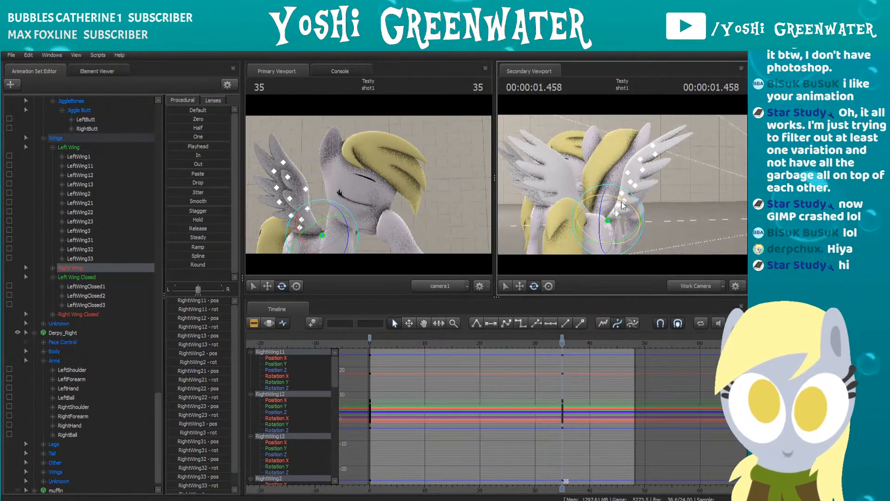
key("w")
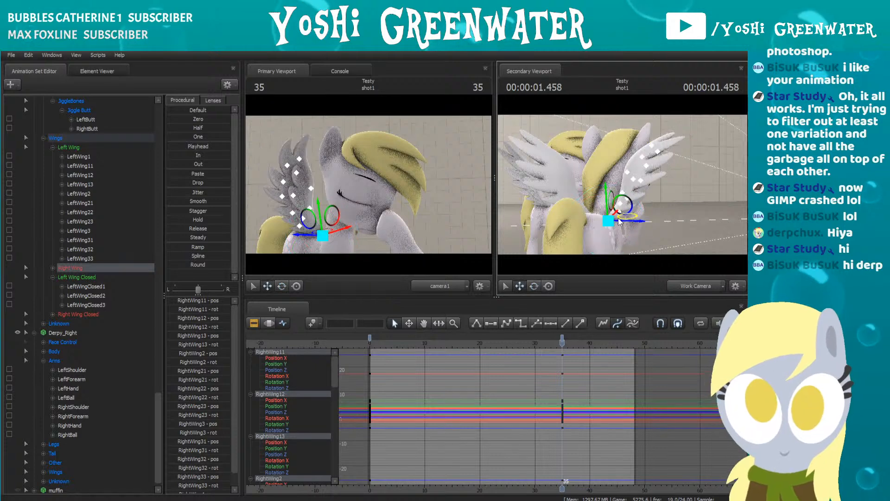
key("ctrl")
key("ctrl")
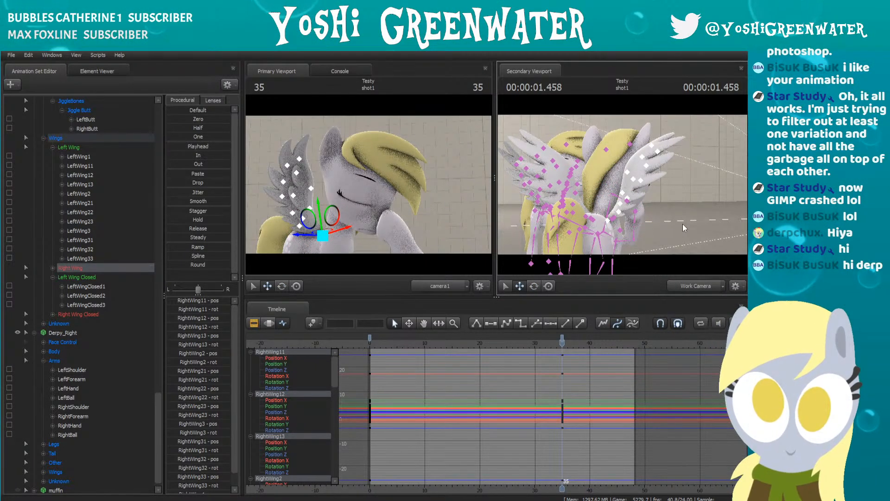
key("ctrl+z")
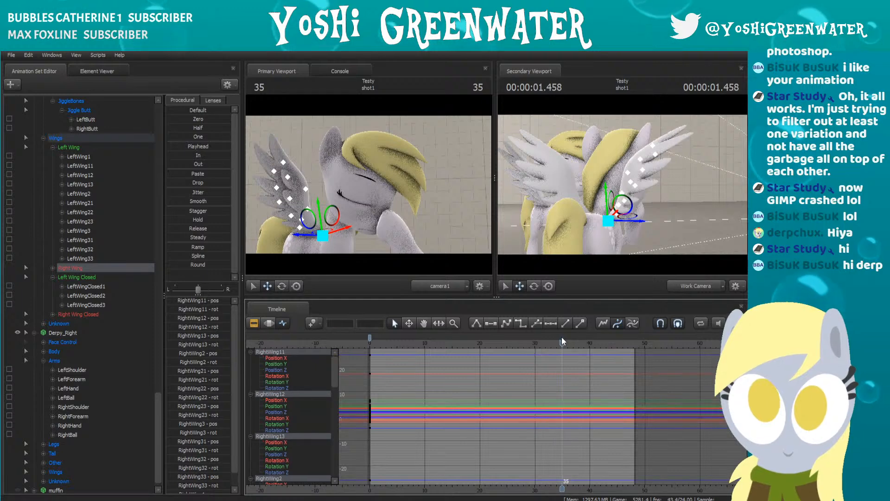
Step: Key the current pose of Derpy_Left's Right Wing group at frame 33 as the start of the wing reaction
mouse_move(532, 347)
left_mouse_down()
mouse_move(562, 341)
mouse_move(529, 334)
left_mouse_up()
left_click(534, 286)
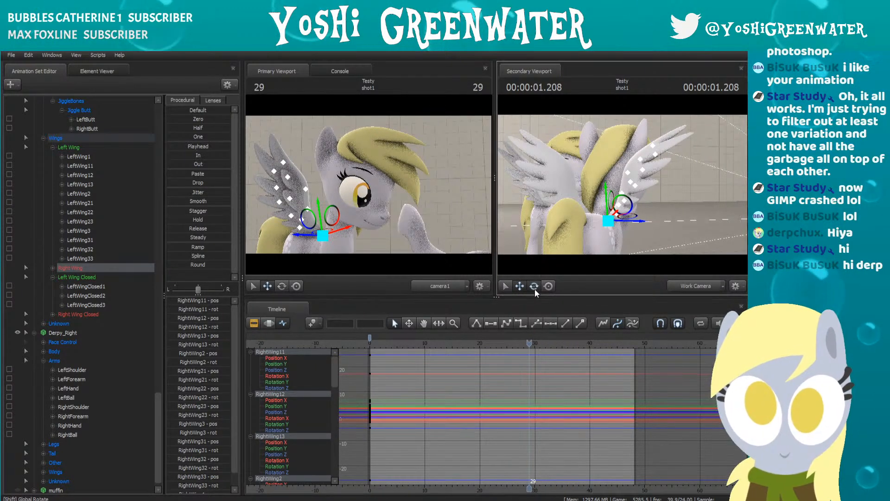
key("w")
left_click_drag(690, 208, 624, 188)
key("s")
key("s")
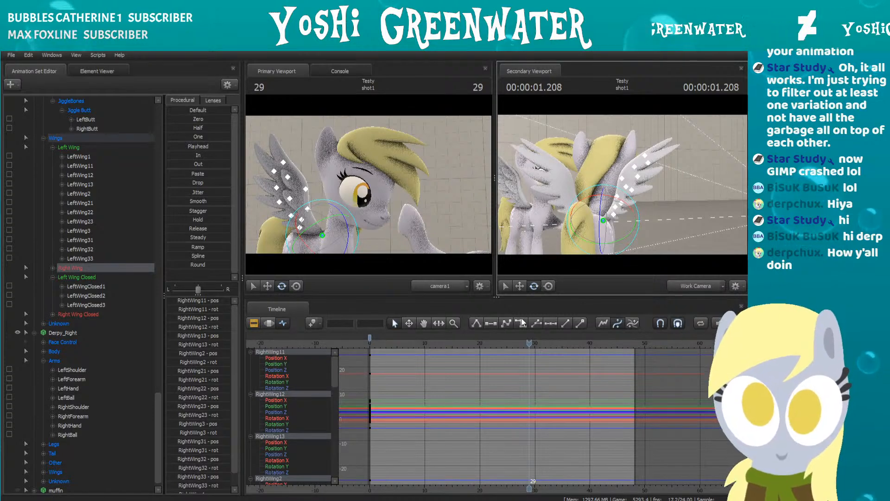
left_click_drag(529, 343, 551, 349)
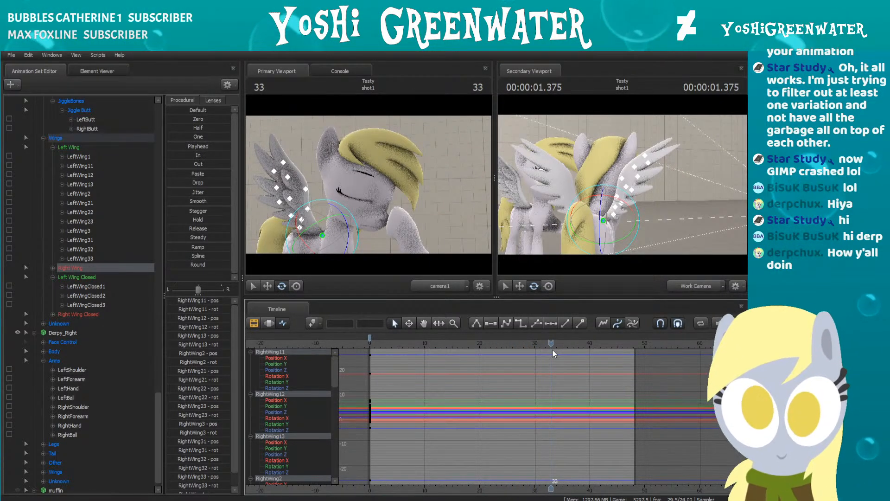
Step: At frame 37, rotate Derpy_Left's Right Wing group upward to create the flick pose
key("Right")
key("Right")
key("Right")
key("Right")
key("Right")
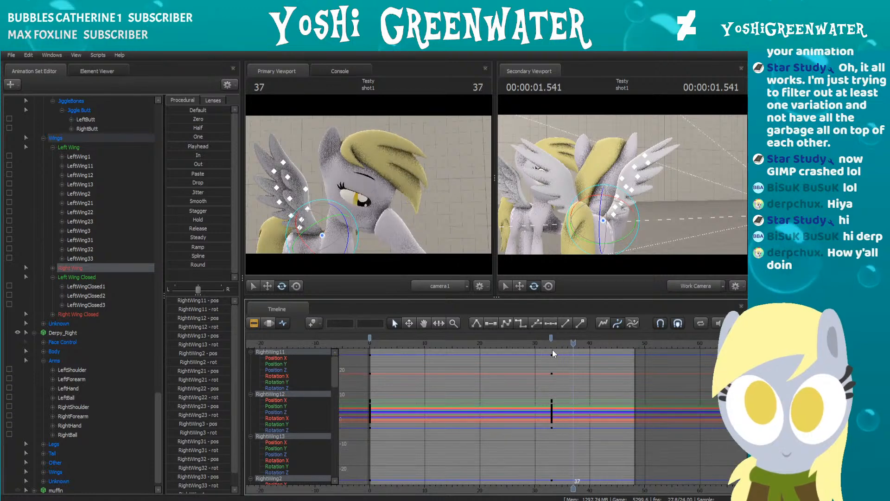
key("Left")
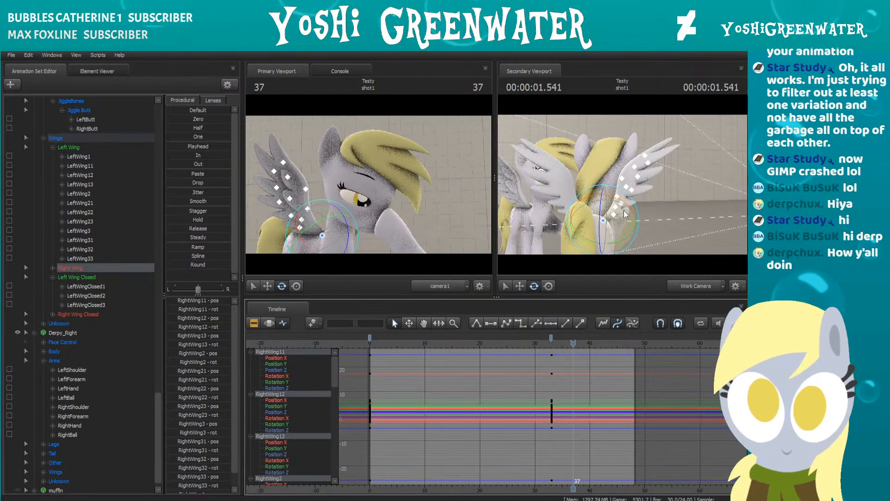
left_click_drag(624, 206, 622, 204)
Step: Rotate Derpy_Left's Right Wing group back down at frame 43, settle it at frame 47 and play back the motion
key("space")
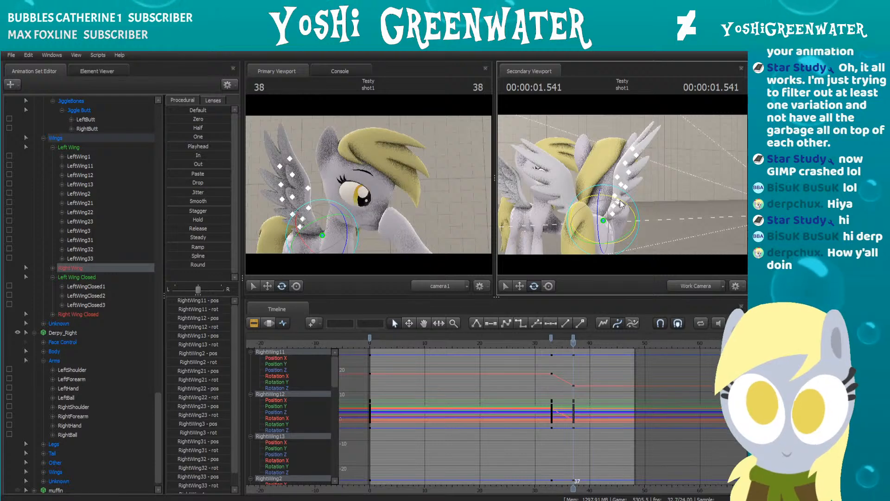
left_click_drag(621, 204, 628, 207)
key("Right")
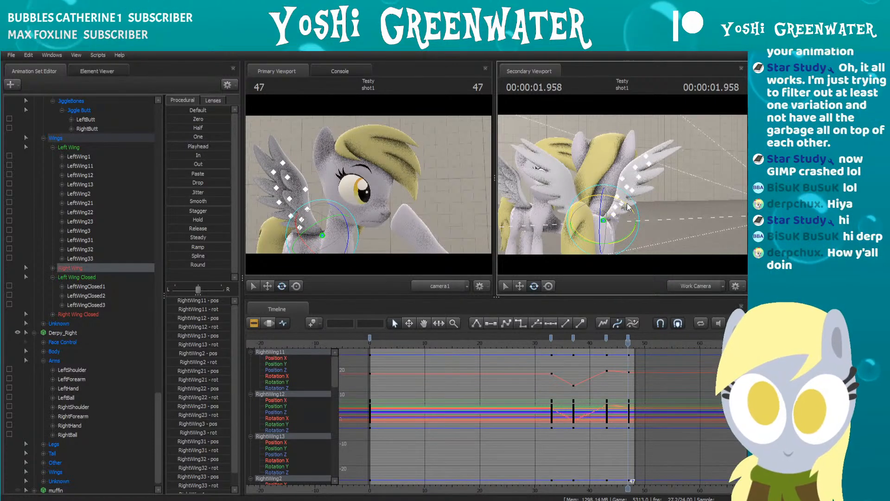
left_click(523, 342)
key("space")
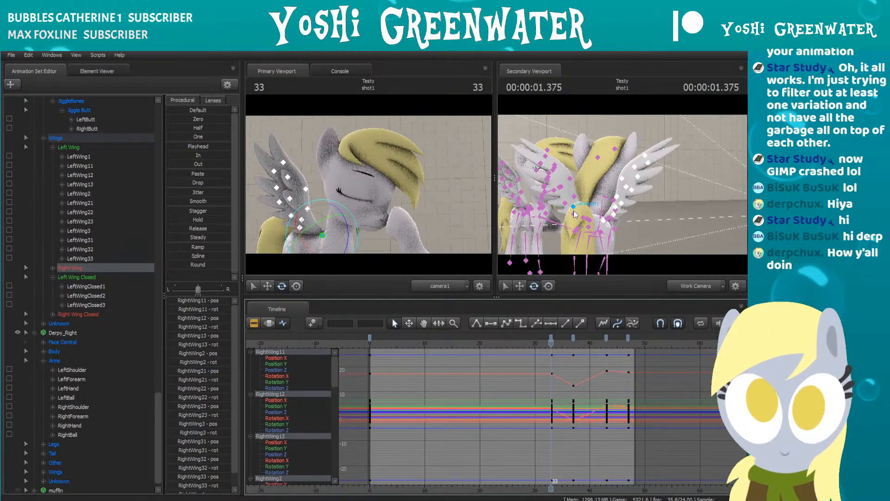
Step: Select Derpy_Left's Left Wing group and key its current pose at frame 33
scroll(88, 269, "down", 1)
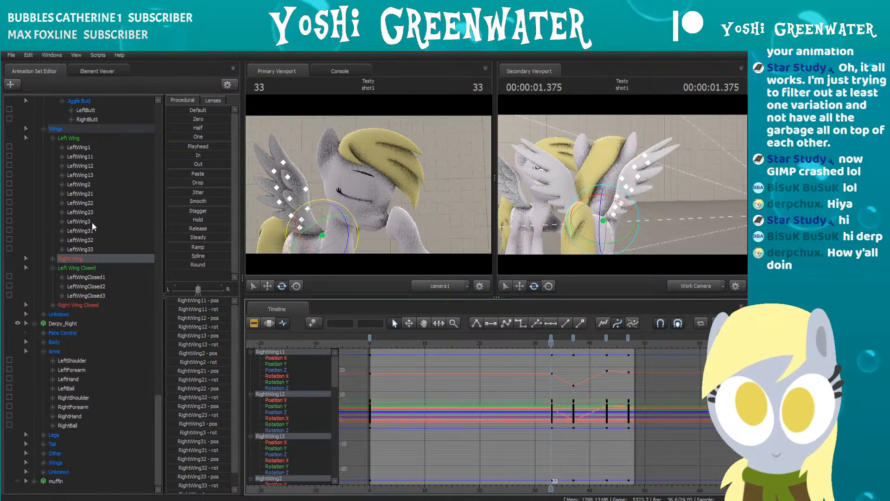
left_click(90, 140)
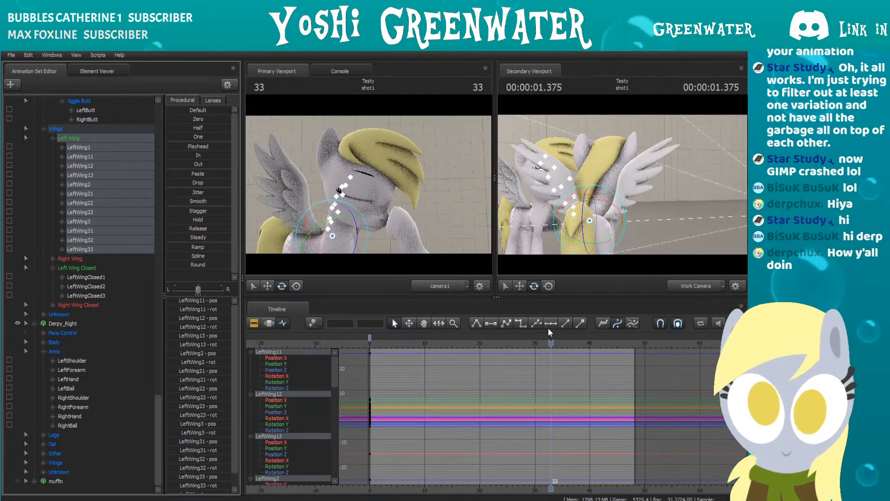
key("Left")
key("Right")
key("Right")
key("Right")
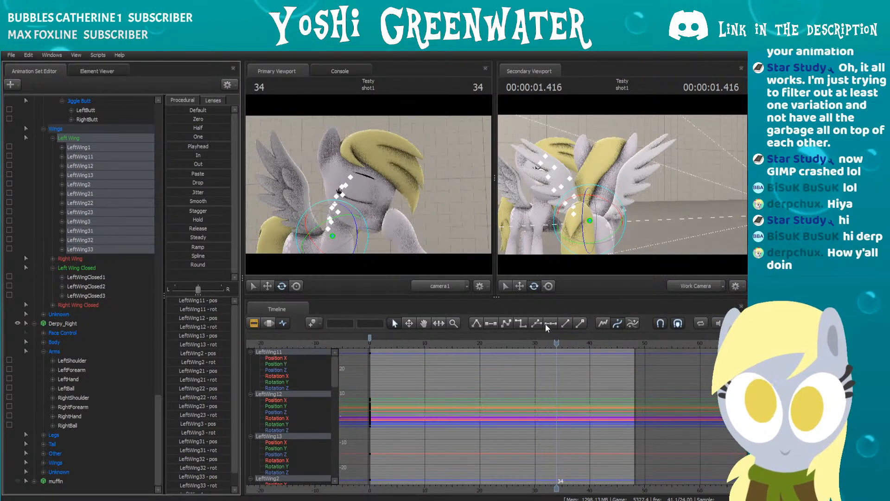
key("Left")
key("k")
Step: At frame 38, rotate Derpy_Left's Left Wing group upward to create its flick pose
key("Right")
key("Right")
key("Right")
key("Right")
key("Right")
left_click_drag(605, 198, 612, 203)
Step: Rotate the Left Wing group slightly back down at frame 43, raise it again at frame 47 and play back the motion
key("Right")
key("Right")
key("Right")
key("Right")
key("Right")
key("Right")
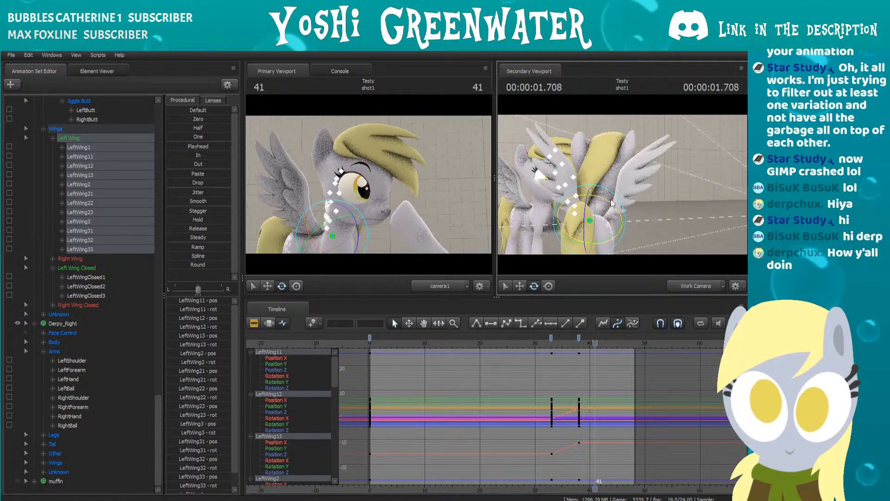
key("Left")
left_click_drag(610, 203, 612, 205)
key("Right")
key("Right")
key("Right")
key("Right")
left_click(530, 346)
key("space")
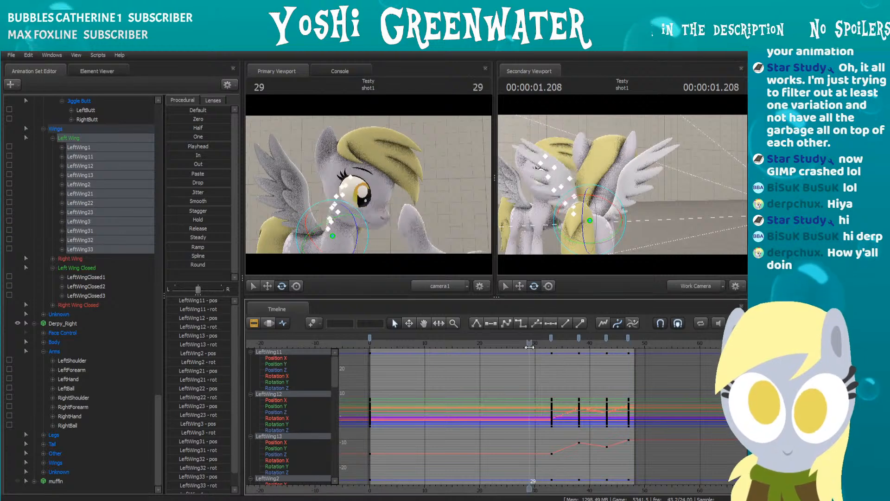
Step: Examine the left wing's flick frame by frame between frames 29 and 43
left_click_drag(537, 345, 562, 331)
key("Right")
key("Right")
key("Right")
key("Right")
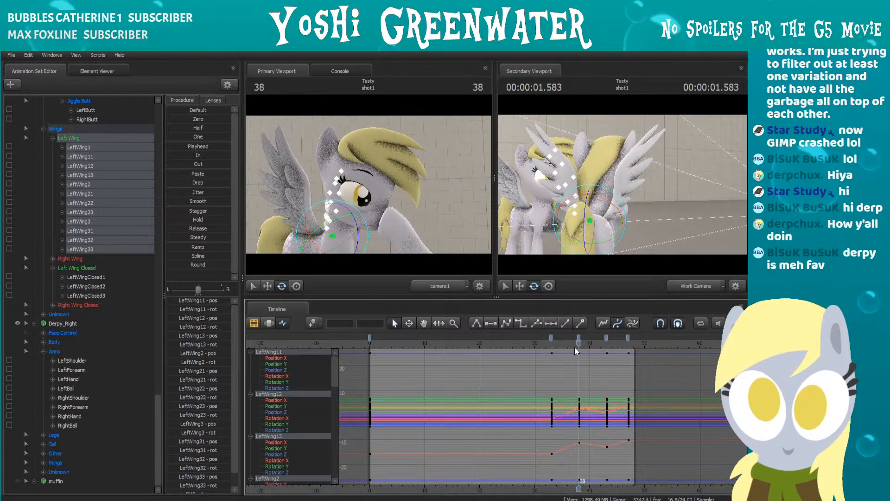
key("Right")
key("Right")
key("Right")
key("Right")
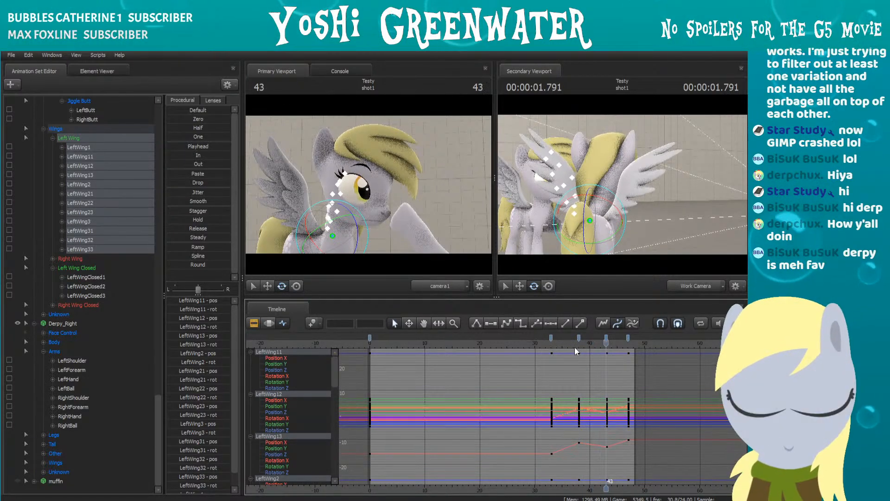
Step: Try shifting the Left Wing group's last key to frame 46, then return it to frame 47
left_click(607, 339)
left_click_drag(607, 344, 613, 350)
key("Right")
key("Right")
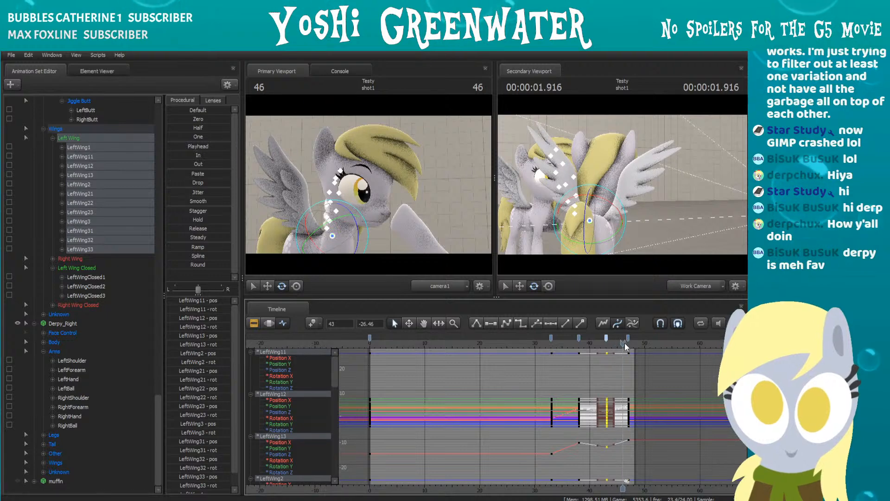
left_click(626, 338)
key("Right")
key("Right")
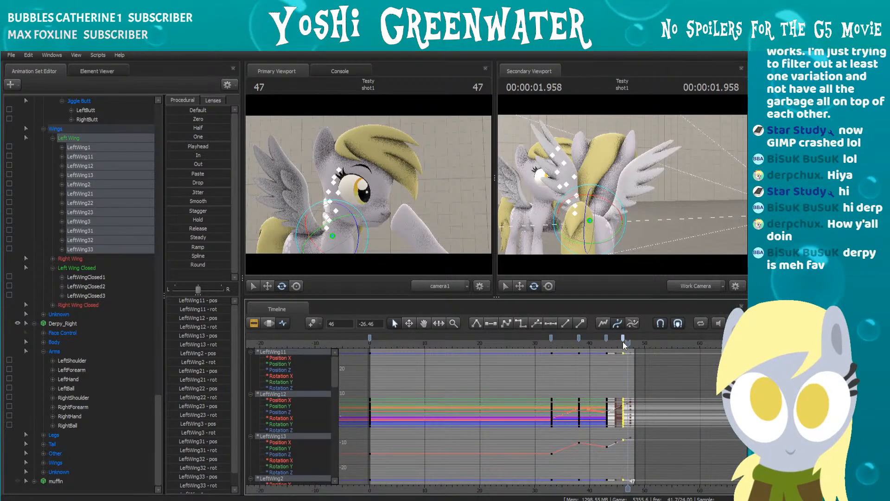
key("Left")
left_click_drag(622, 338, 625, 336)
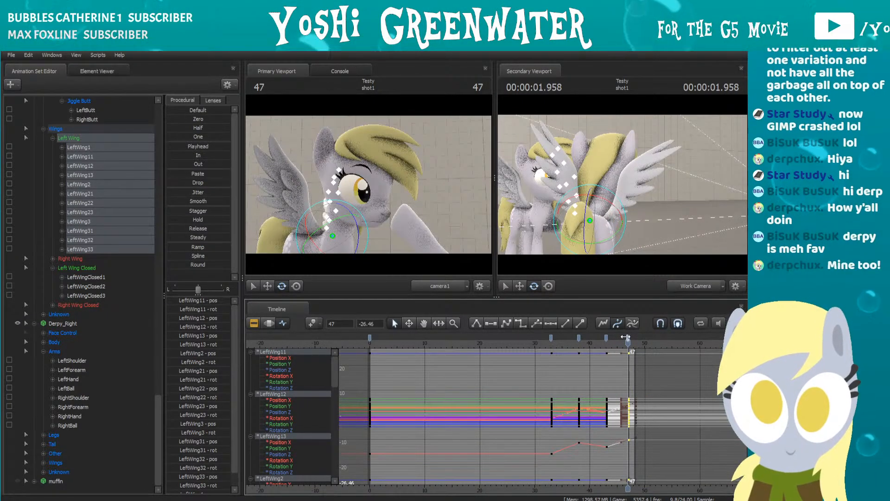
Step: Rotate the Left Wing group further upward at frame 38 and play back the stronger flick
left_click_drag(537, 343, 578, 341)
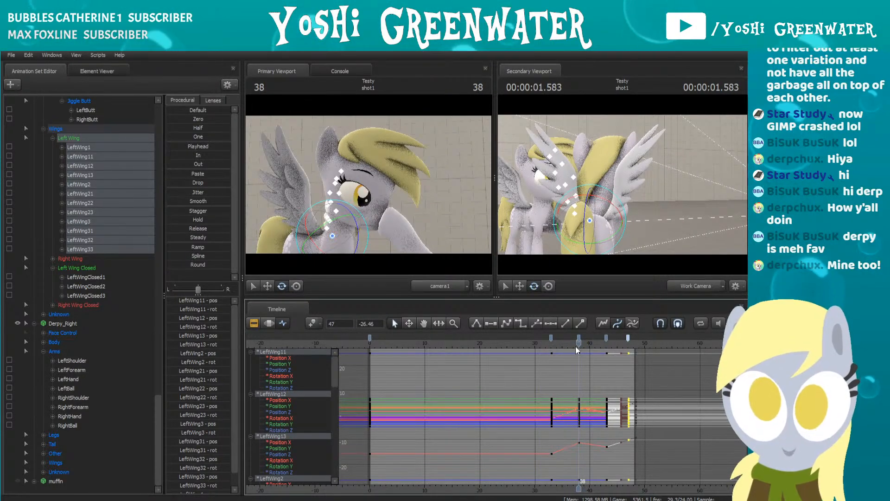
left_click_drag(606, 201, 611, 206)
left_click_drag(578, 344, 568, 347)
key("space")
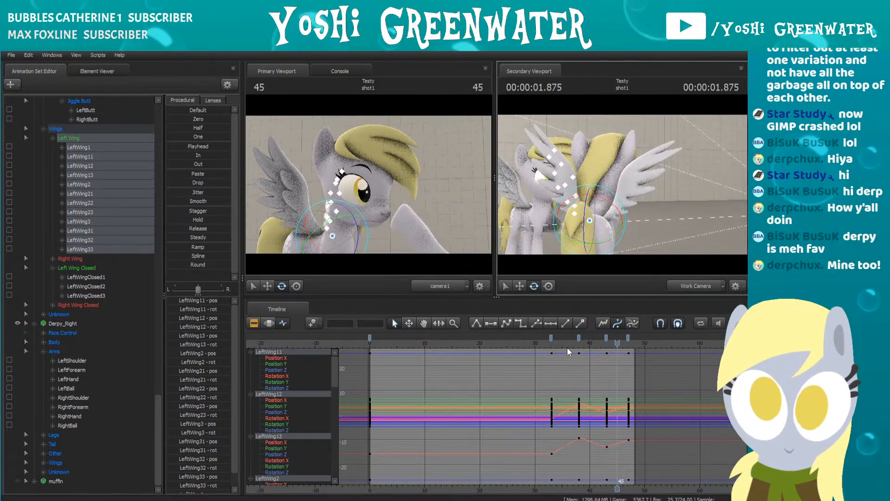
Step: Lower the Left Wing group slightly at frame 47 and play shot1 back to check both wings
key("Left")
key("Left")
key("Left")
key("Left")
key("Left")
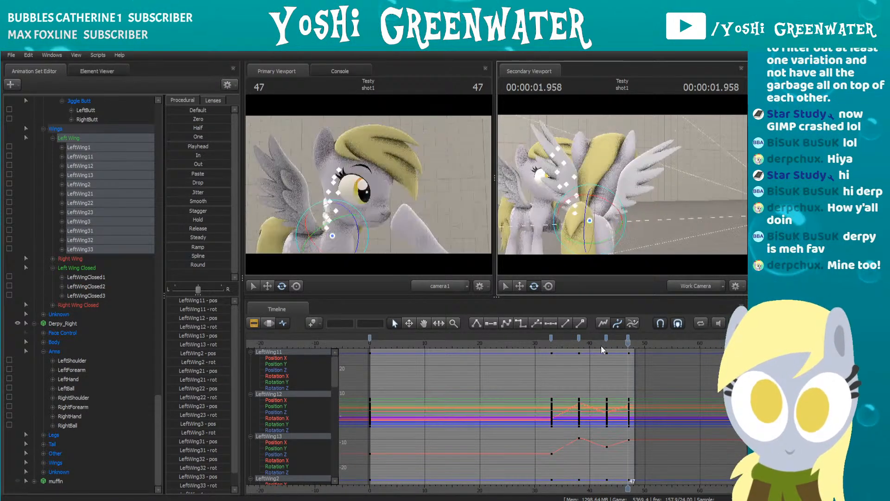
key("Right")
key("Right")
key("Right")
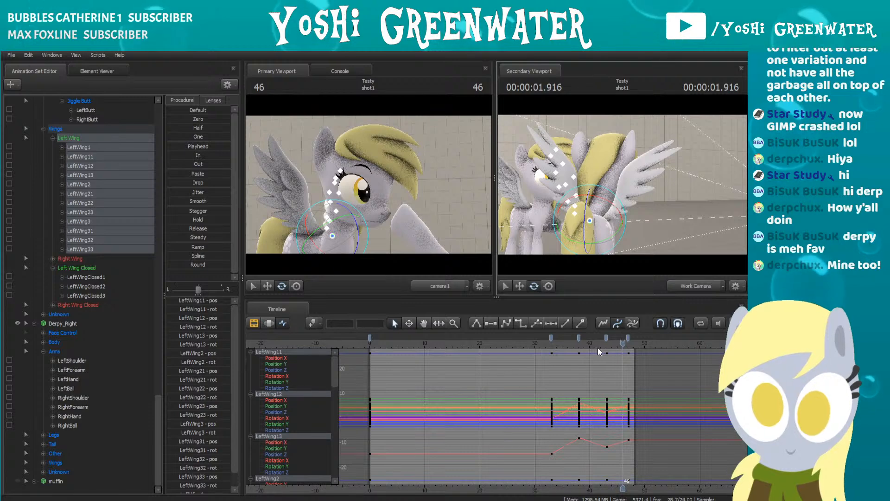
key("Right")
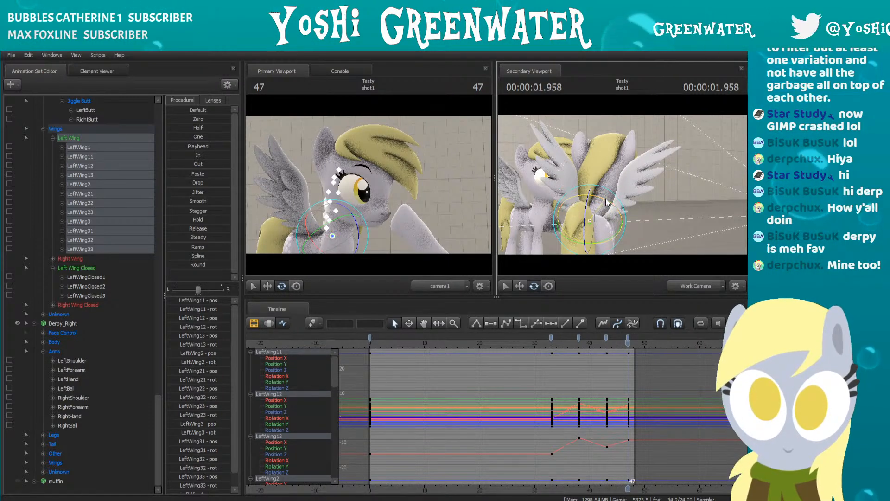
left_click(535, 341)
key("space")
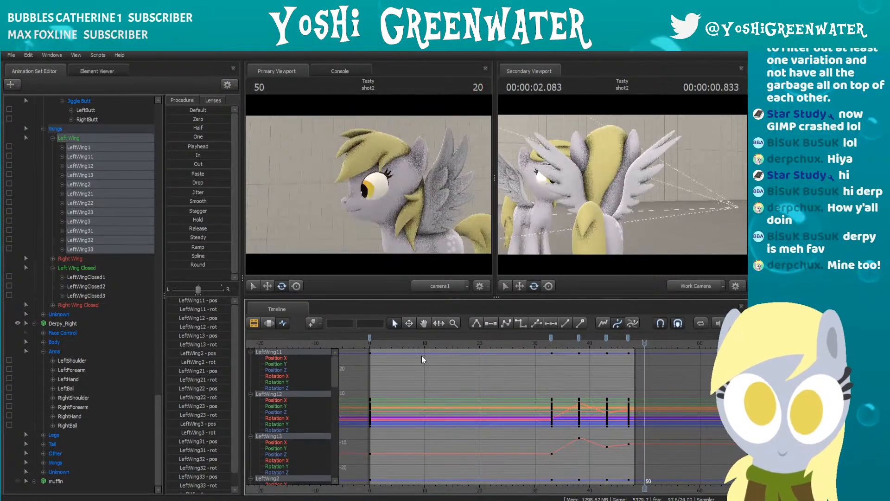
left_click(388, 342)
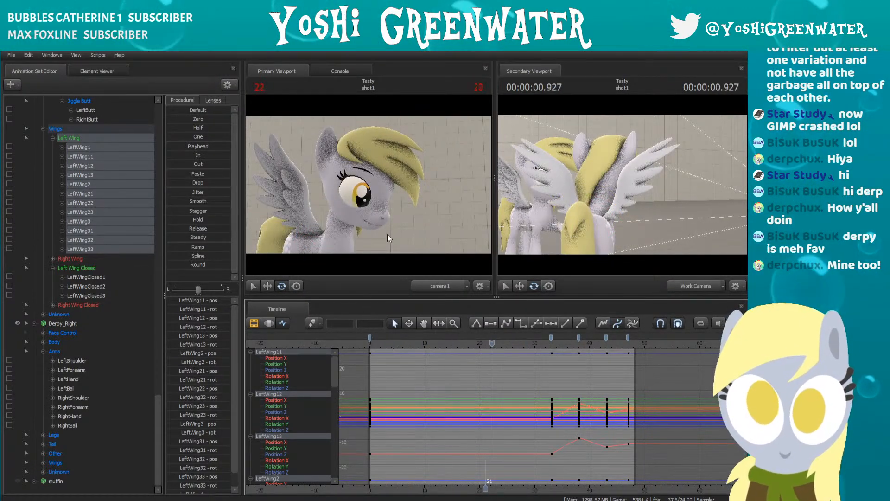
key("space")
Step: Select Derpy_Left's Chest2 bone and rotate it at frame 46 so the upper body leans back from the hoof
left_click_drag(658, 197, 683, 190)
left_click(520, 286)
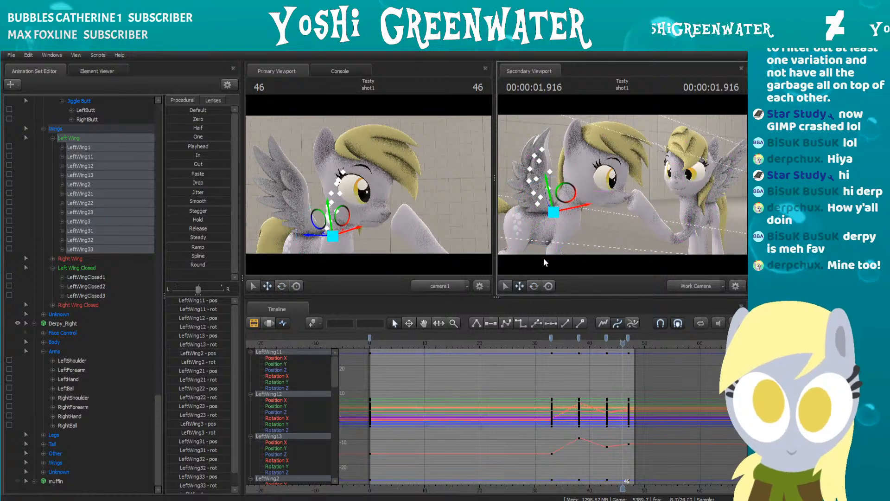
left_click(564, 216)
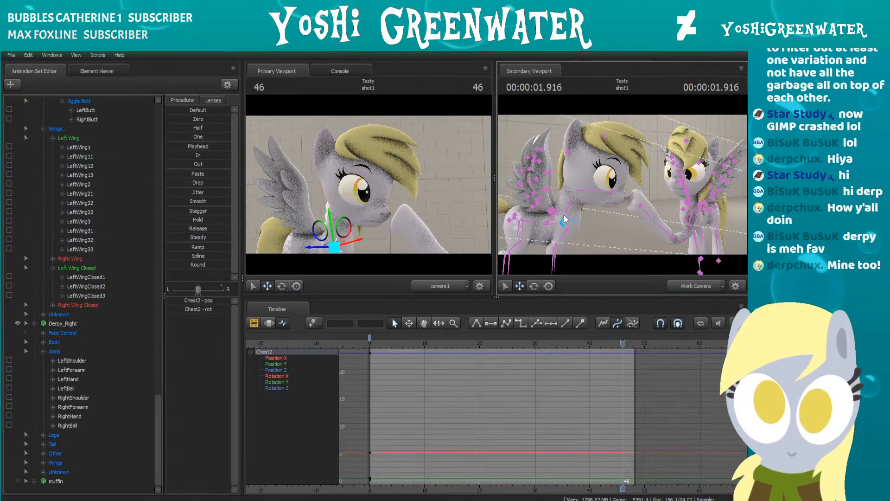
key("e")
left_click_drag(594, 214, 568, 217)
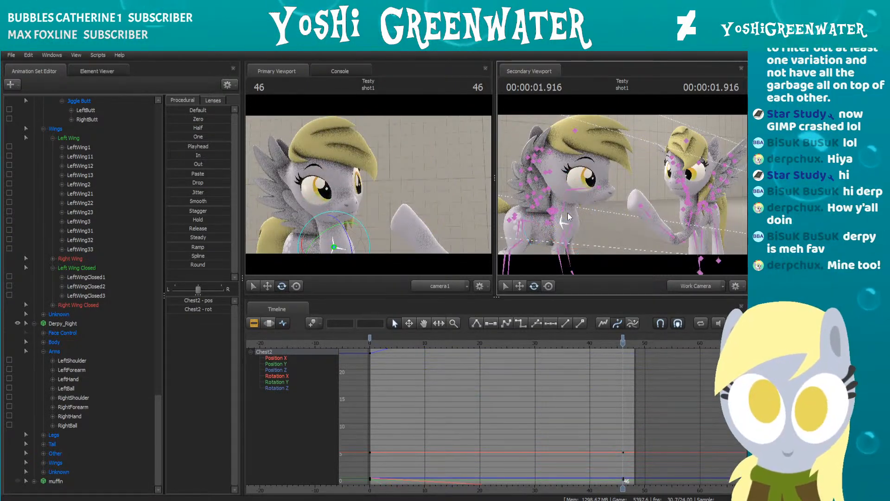
Step: Try rotating Derpy_Left's Neck bone at frame 46 and undo the rotation
left_click(564, 211)
left_click_drag(566, 211, 582, 231)
key("ctrl+z")
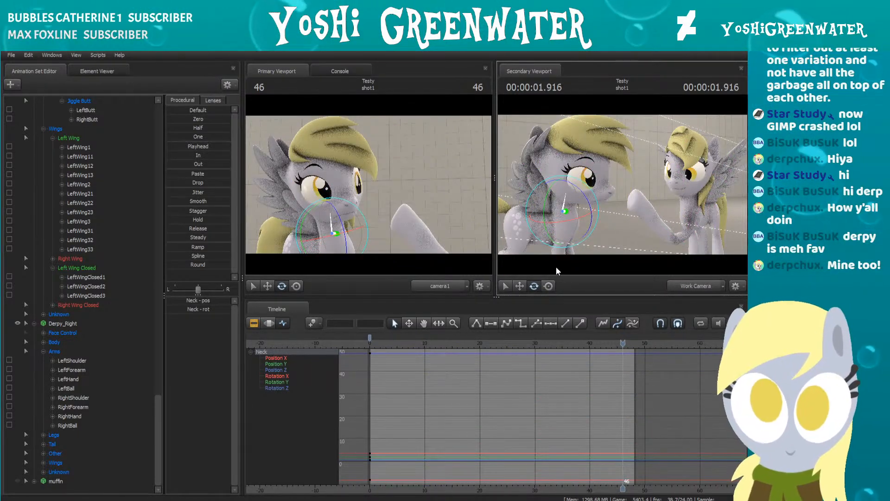
Step: Examine Derpy_Left's chest and neck motion in a closer side view by scrubbing and playing shot1 from frame 0
left_click_drag(408, 340, 371, 341)
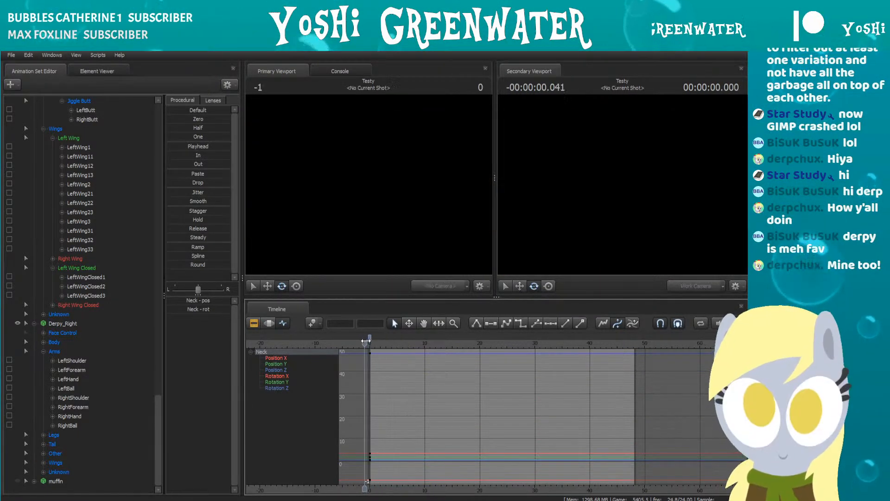
left_click_drag(612, 170, 617, 189)
key("w")
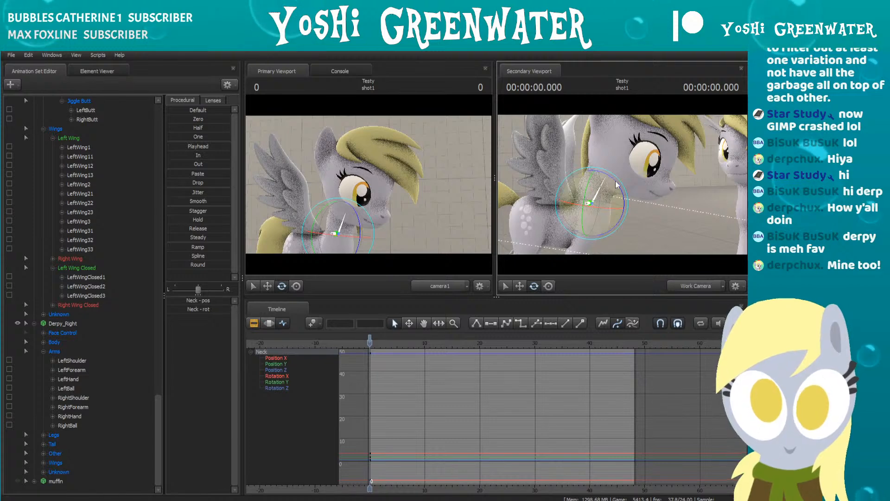
left_click_drag(672, 205, 606, 247)
key("s")
key("d")
key("w")
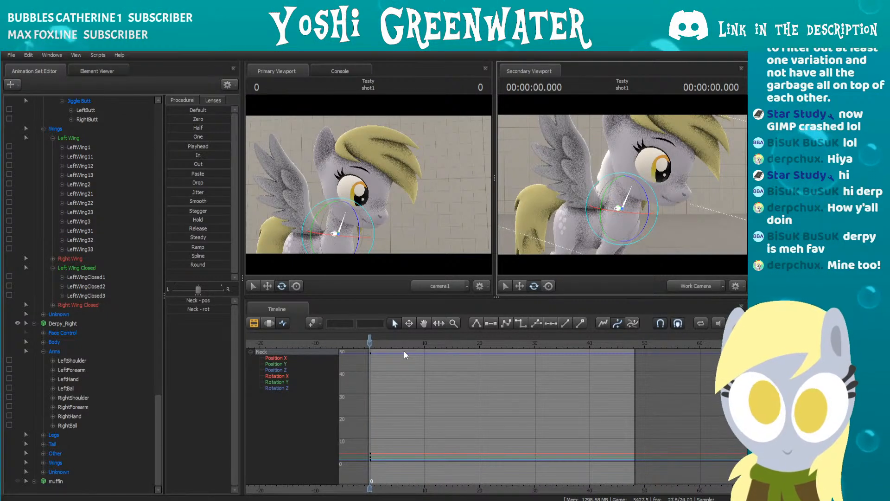
left_click_drag(380, 345, 627, 350)
key("space")
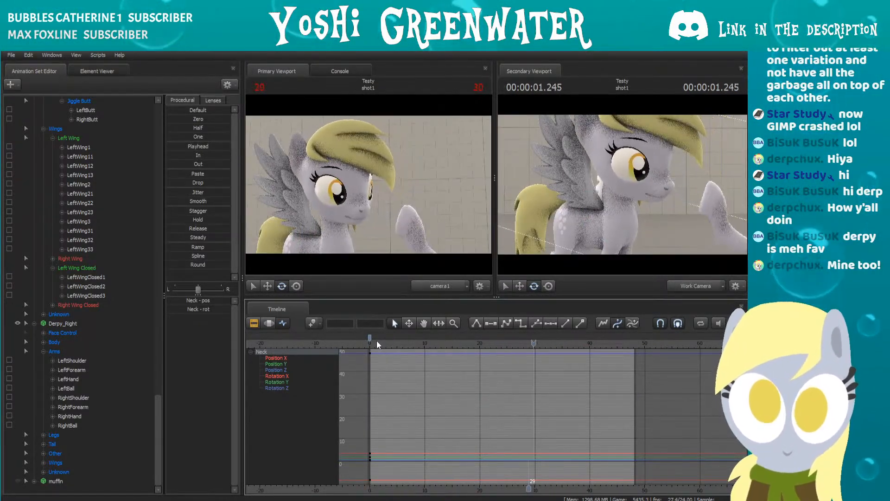
key("space")
key("space")
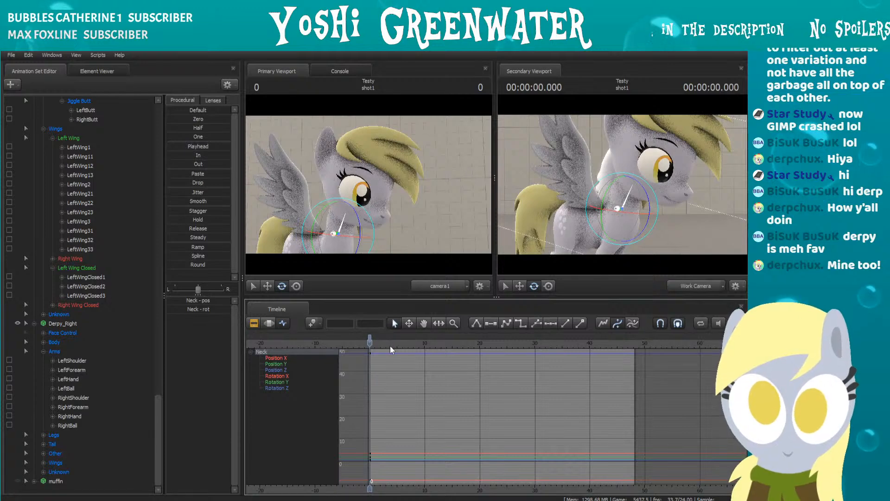
key("space")
scroll(567, 366, "down", 3)
left_click_drag(400, 341, 452, 337)
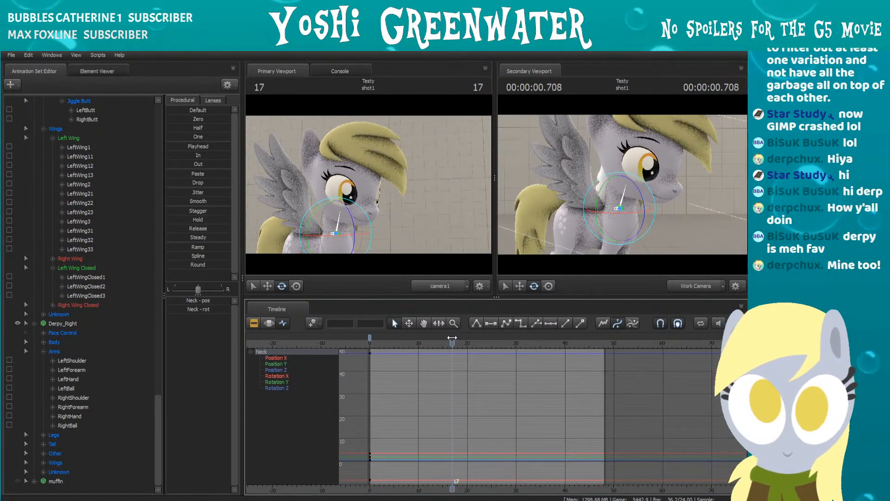
Step: Delete the Chest2 bone's rotation key at frame 46 and return to frame 0
left_click(618, 216)
left_click(565, 343)
left_click_drag(571, 344, 597, 346)
left_click(595, 339)
key("Delete")
mouse_move(371, 343)
left_mouse_down()
mouse_move(420, 342)
mouse_move(376, 340)
left_mouse_up()
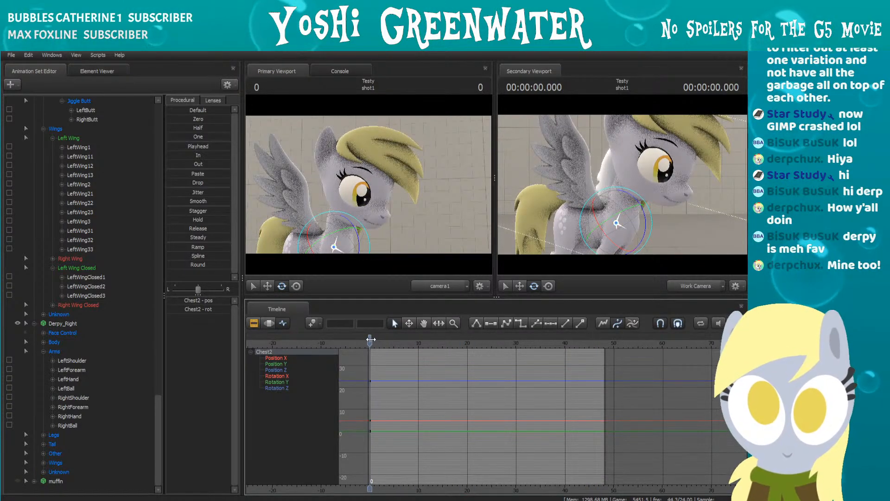
Step: Select Derpy_Left's Neck bone at frame 0, try rotating it and undo the rotation
left_click(627, 202)
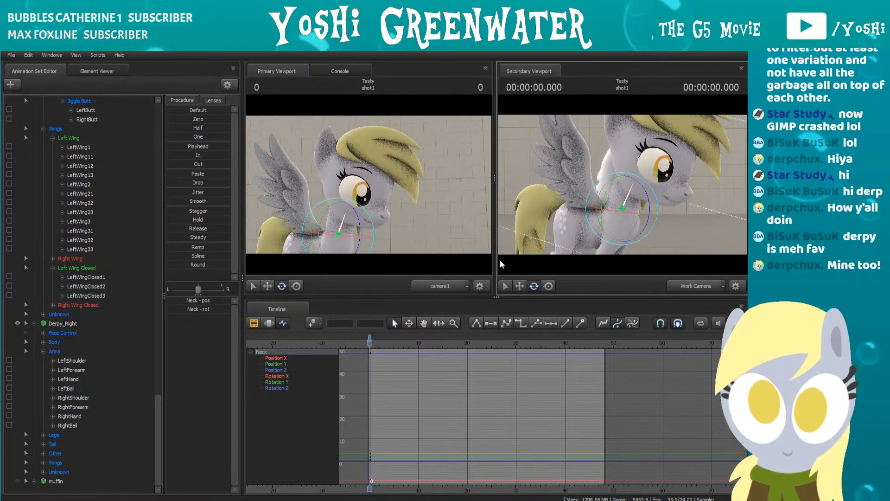
mouse_move(598, 236)
left_mouse_down()
mouse_move(584, 235)
mouse_move(594, 246)
mouse_move(587, 237)
left_mouse_up()
key("w")
left_click_drag(623, 186, 583, 196)
key("ctrl+z")
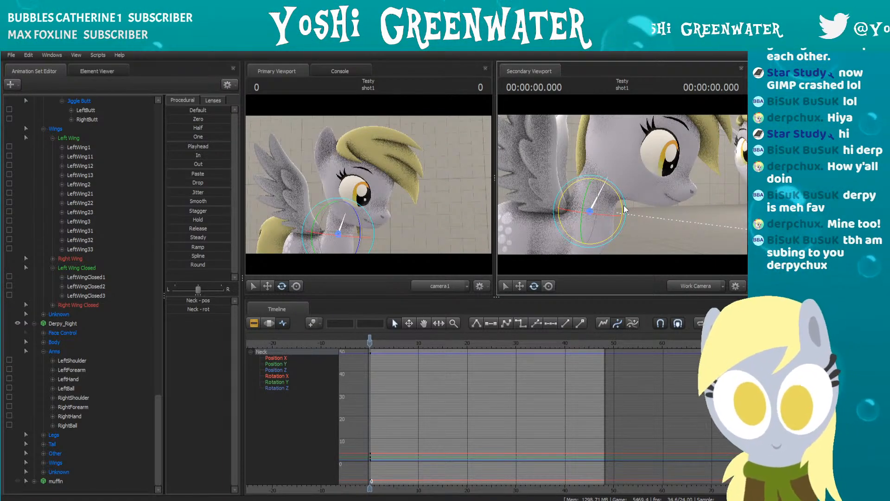
Step: At frame 11, rotate Derpy_Left's Neck slightly downward and raise its Rotation Z key a little to soften the tilt
left_click_drag(377, 344, 425, 342)
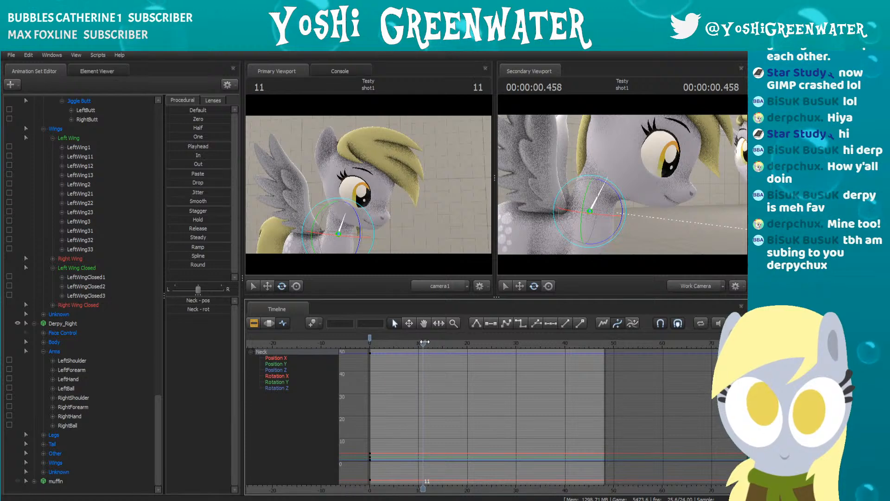
left_click_drag(617, 190, 621, 194)
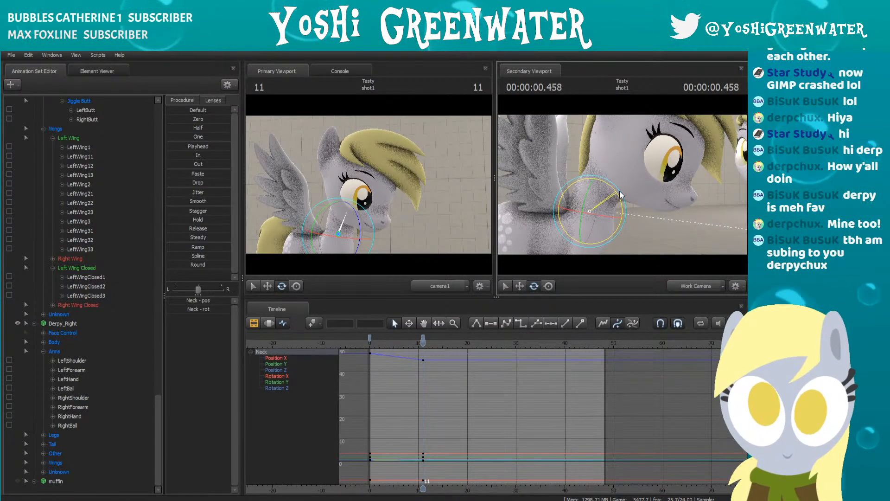
left_click(423, 360)
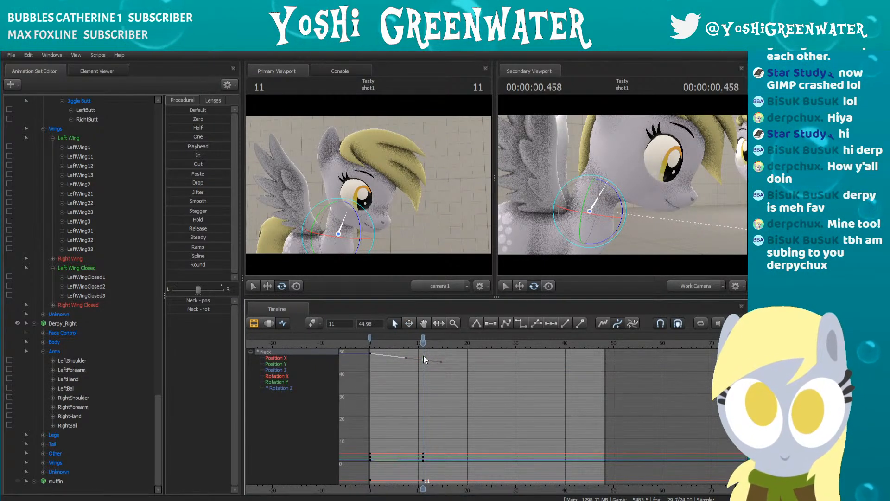
left_click(423, 360)
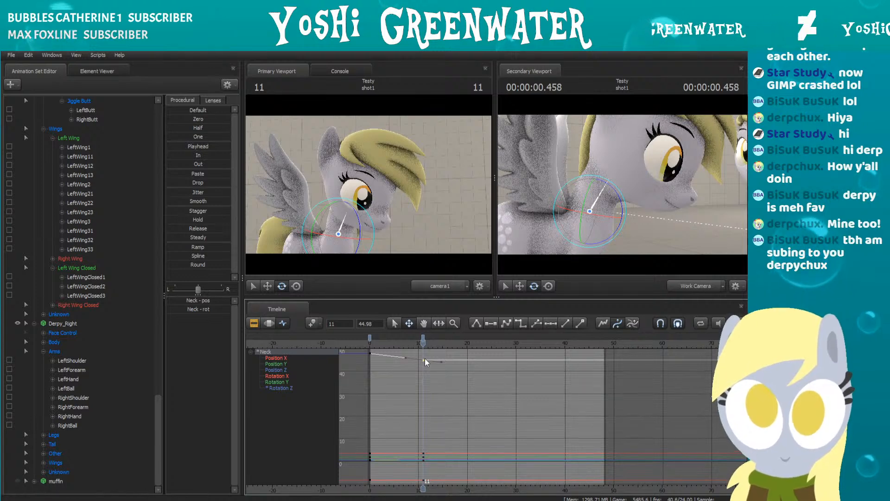
left_click_drag(425, 358, 424, 357)
left_click(385, 366)
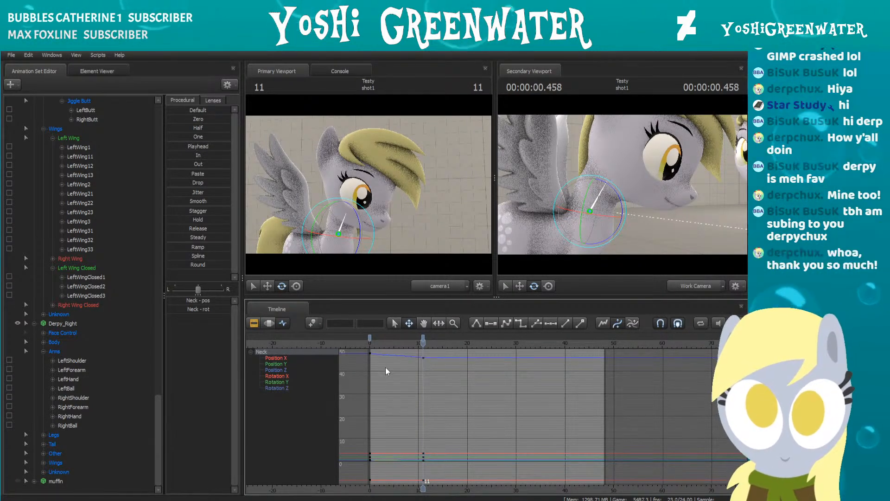
Step: Key Derpy_Left's Neck at frame 17, select its Position Z key and try a slight rotation of the bone
scroll(385, 366, "up", 2)
left_click_drag(382, 348, 460, 350)
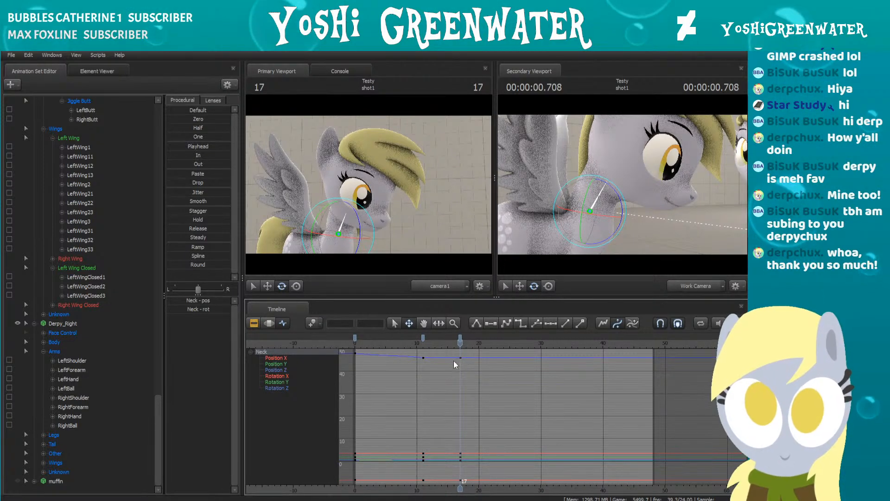
left_click(277, 369)
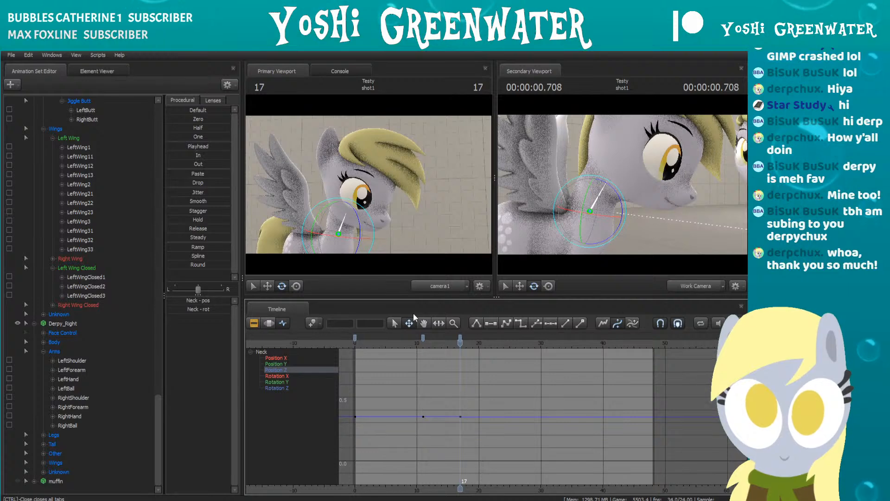
left_click(460, 416)
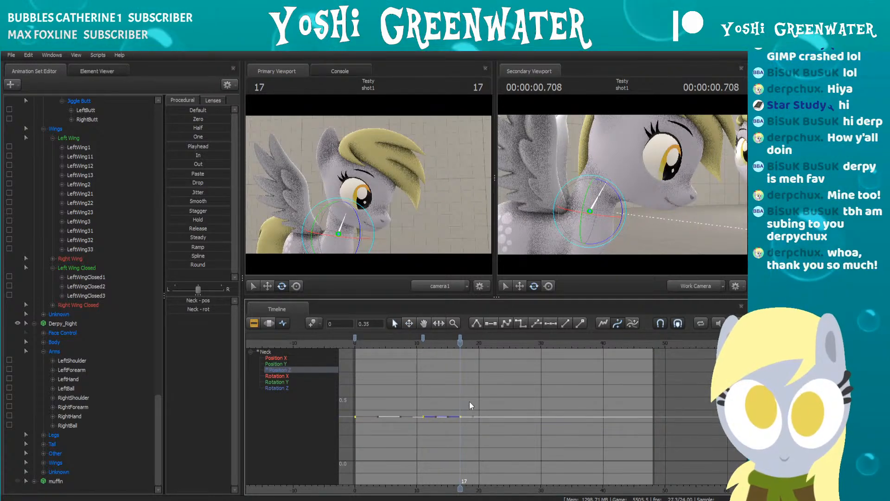
left_click(459, 416)
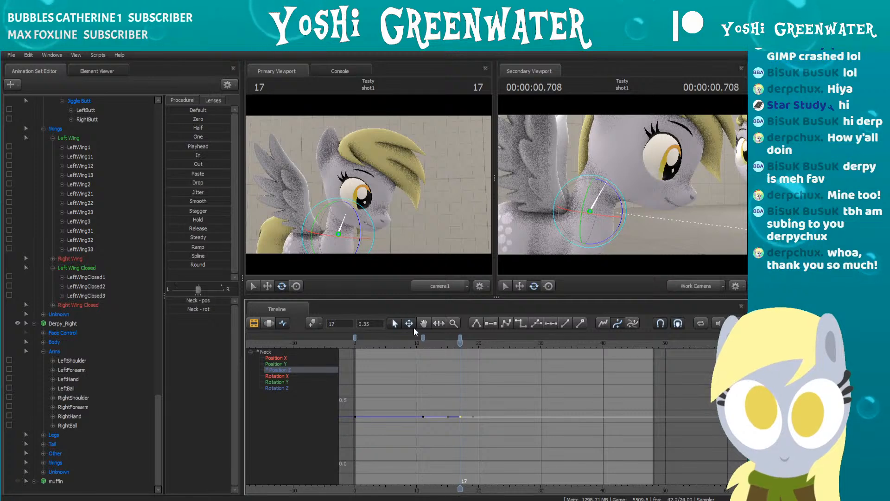
left_click(460, 416)
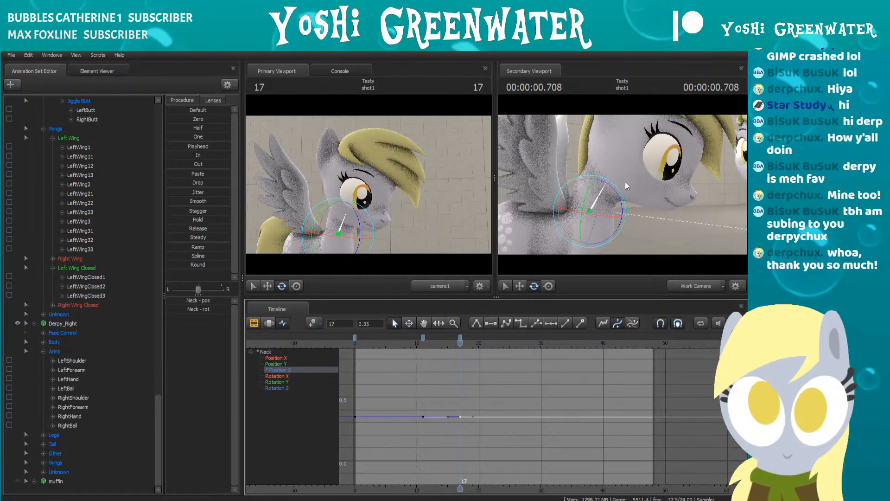
left_click_drag(622, 209, 621, 207)
left_click_drag(622, 202, 622, 205)
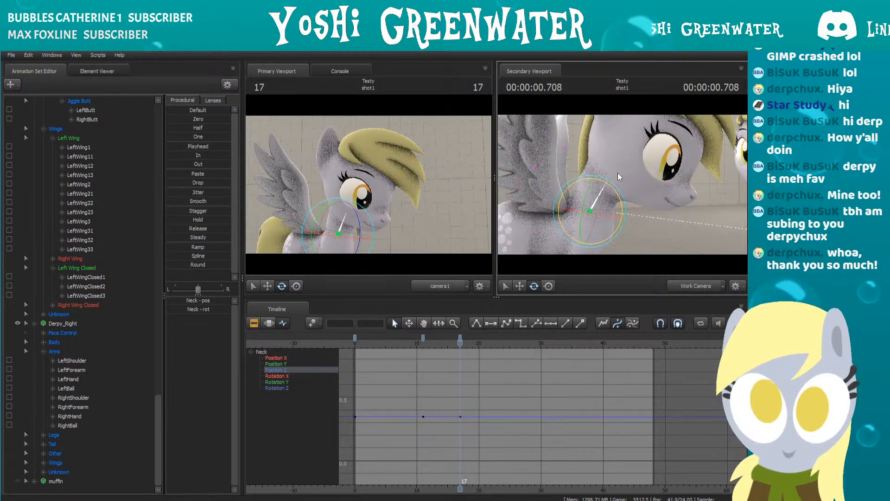
Step: Raise the Neck's frame 17 Rotation Z key to about 46.27, adjust the frame 11 key's tangent, and move the raised key to frame 20
left_click(280, 388)
scroll(465, 482, "down", 2)
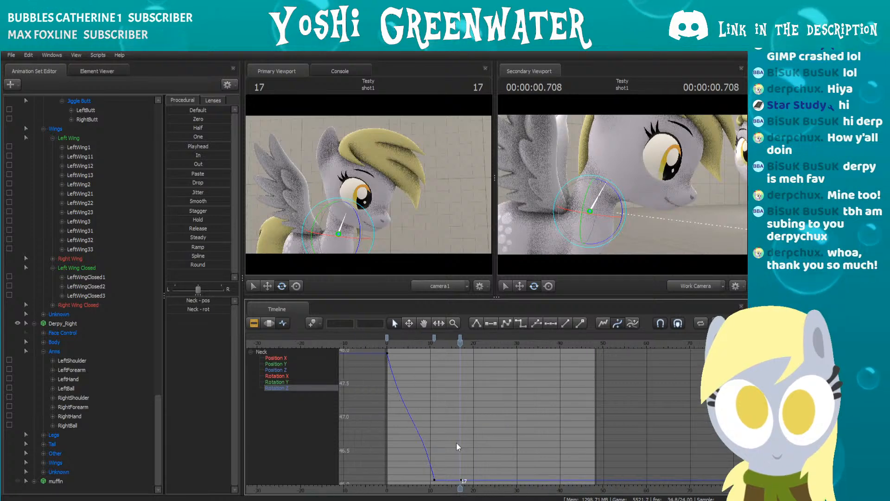
middle_click_drag(444, 429, 454, 349)
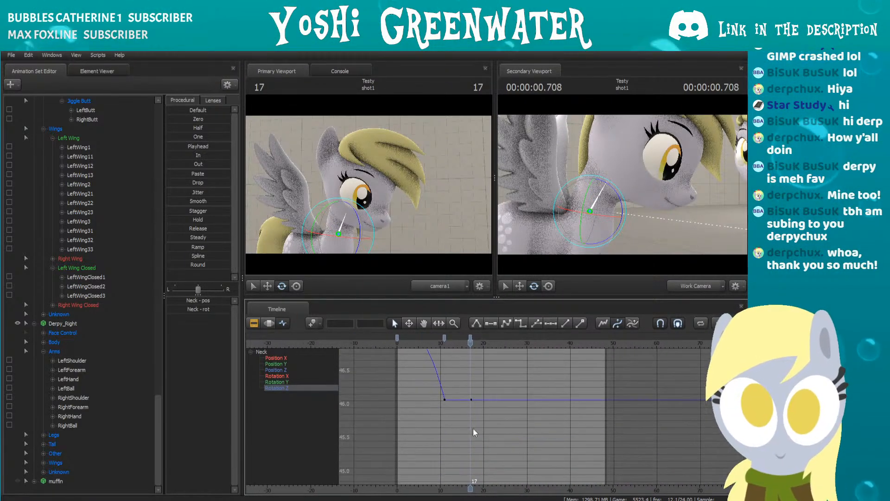
left_click(472, 400)
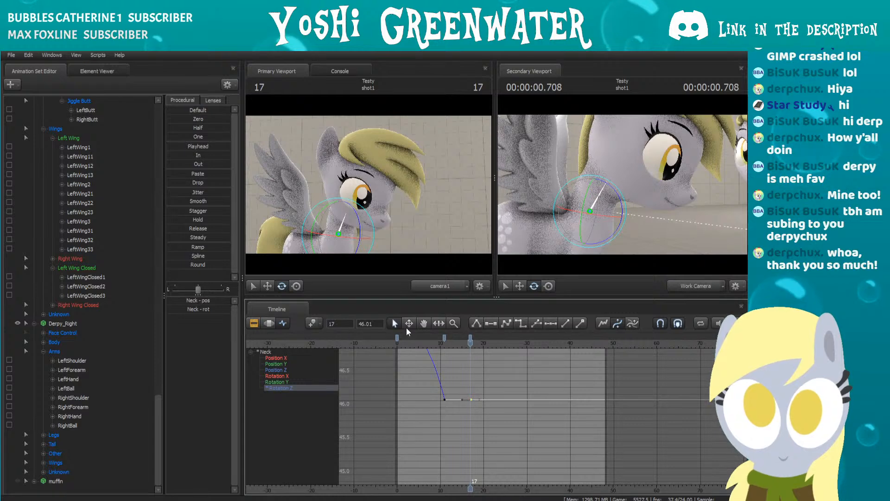
left_click_drag(470, 401, 474, 383)
left_click(447, 408)
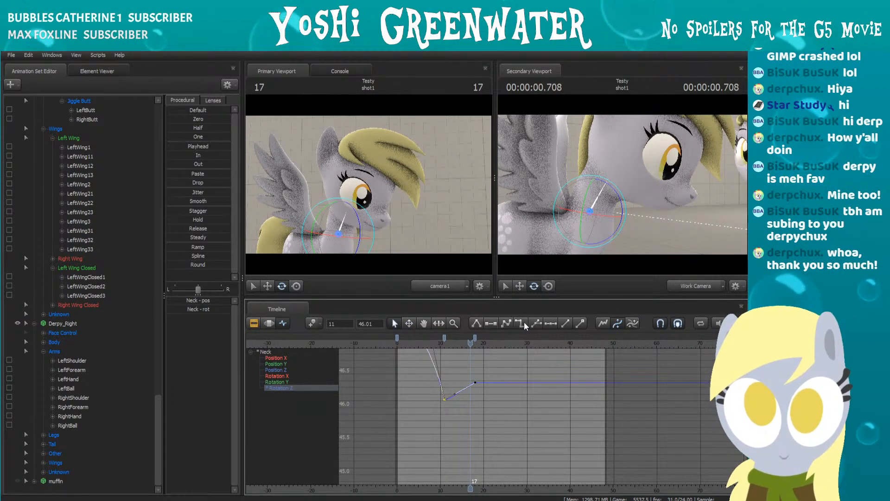
left_click(477, 324)
mouse_move(420, 347)
left_mouse_down()
mouse_move(480, 347)
mouse_move(483, 339)
left_mouse_up()
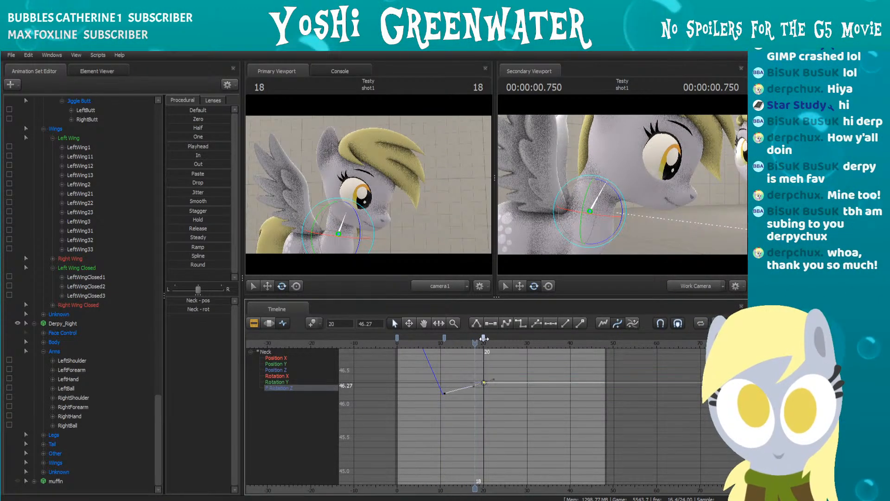
Step: At frame 32, rotate Derpy_Left's Neck slightly downward to a Rotation Z of about 45
left_click(402, 342)
left_click_drag(402, 342, 536, 344)
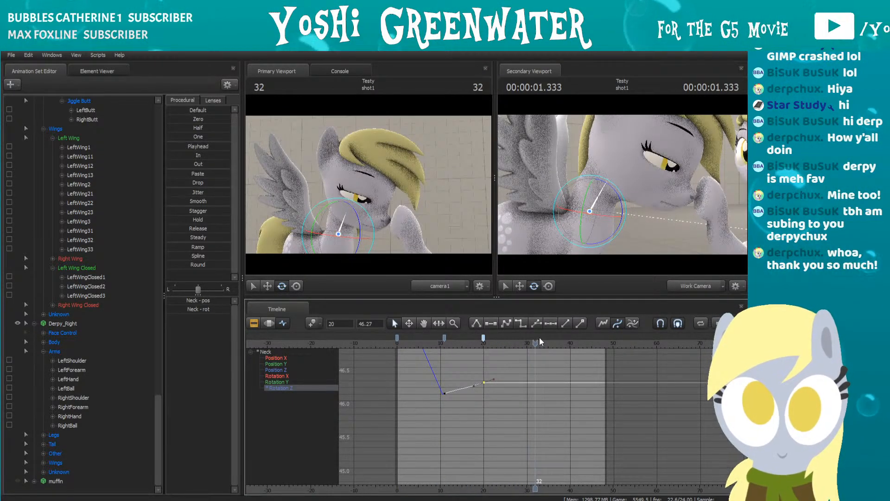
left_click_drag(619, 203, 623, 201)
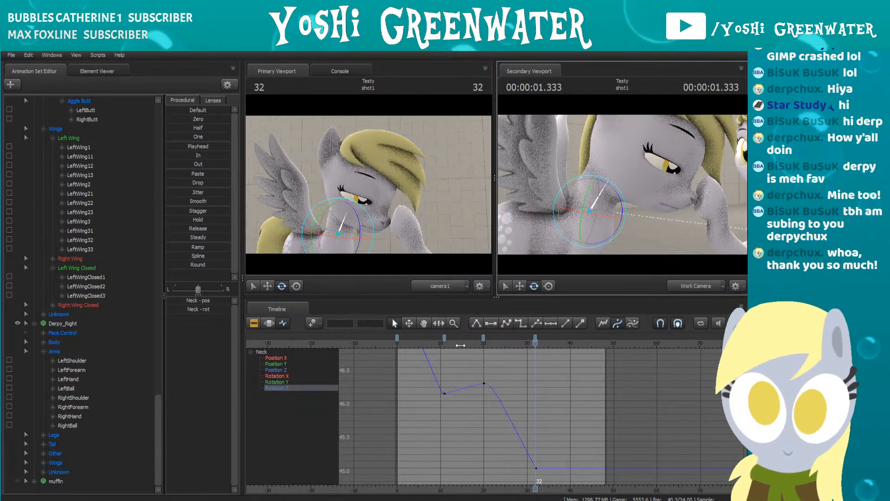
Step: Flatten the tangents of the Neck's Rotation Z key at frame 11 to smooth the curve there
left_click(426, 349)
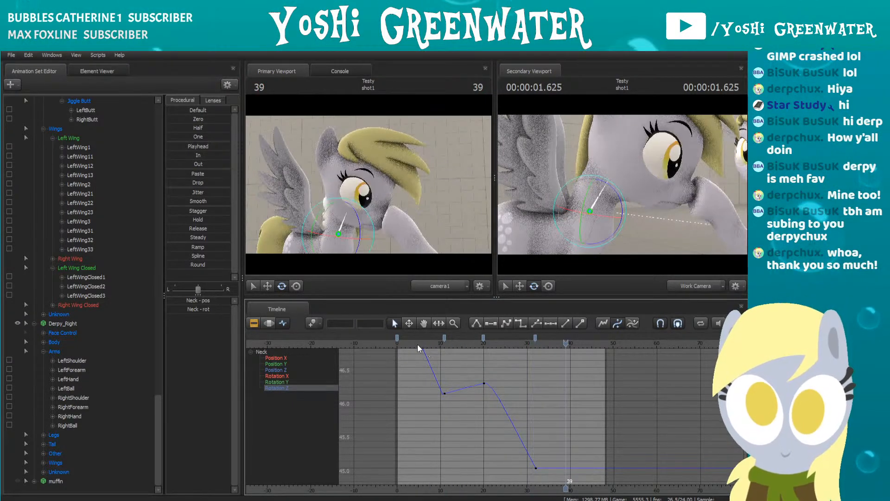
left_click(400, 342)
left_click(437, 342)
left_click_drag(436, 341, 443, 341)
left_click(444, 393)
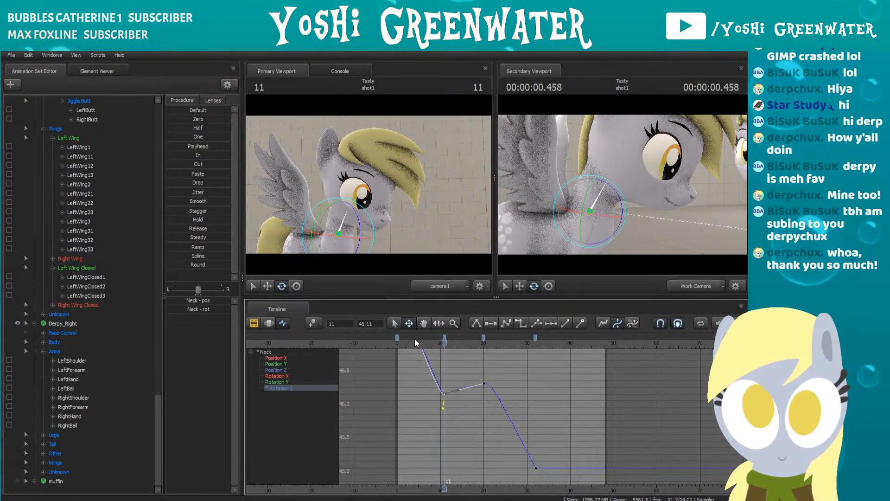
left_click_drag(442, 409, 428, 394)
left_click(458, 392)
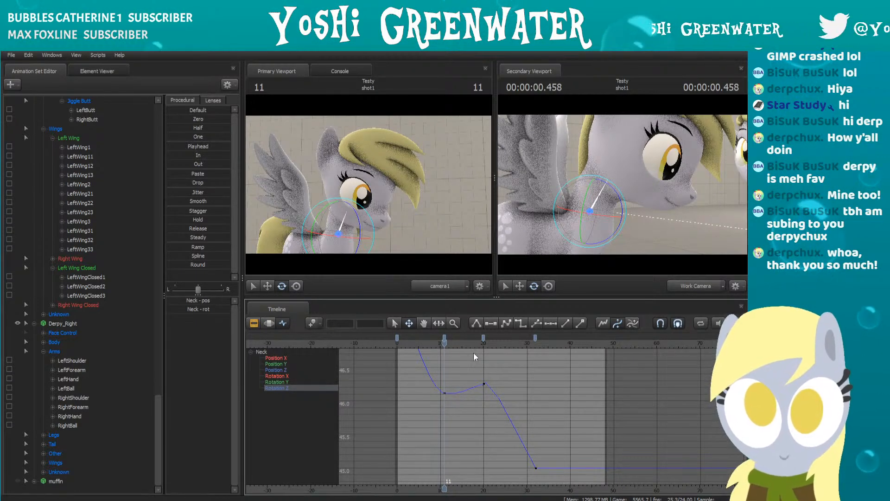
Step: Move the Neck's frame 20 Rotation Z key to frame 21 at about 46.19, bend its outgoing tangent downward, and review the motion
left_click(483, 339)
left_click_drag(473, 385, 484, 381)
left_click(512, 369)
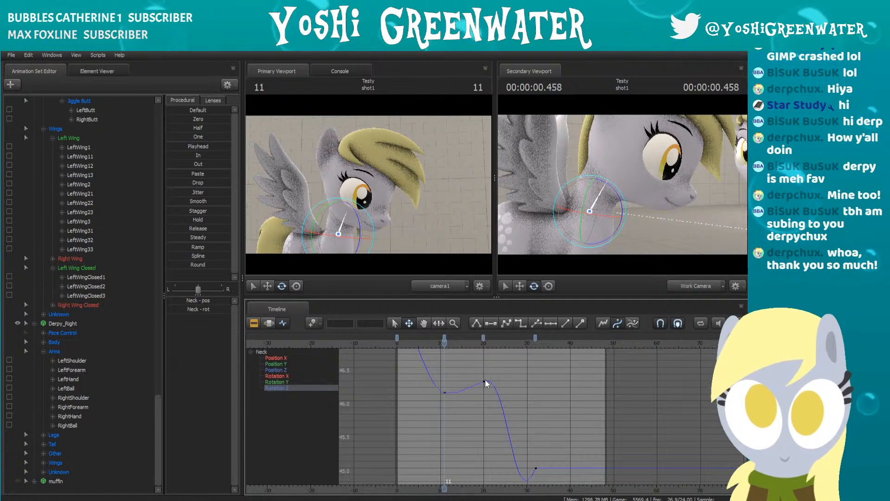
left_click(482, 338)
left_click_drag(508, 367, 513, 374)
left_click(513, 373)
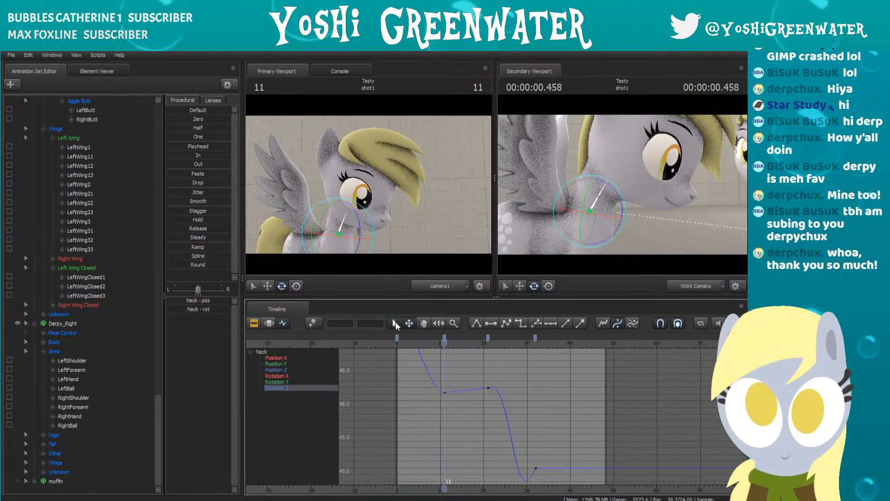
left_click(489, 388)
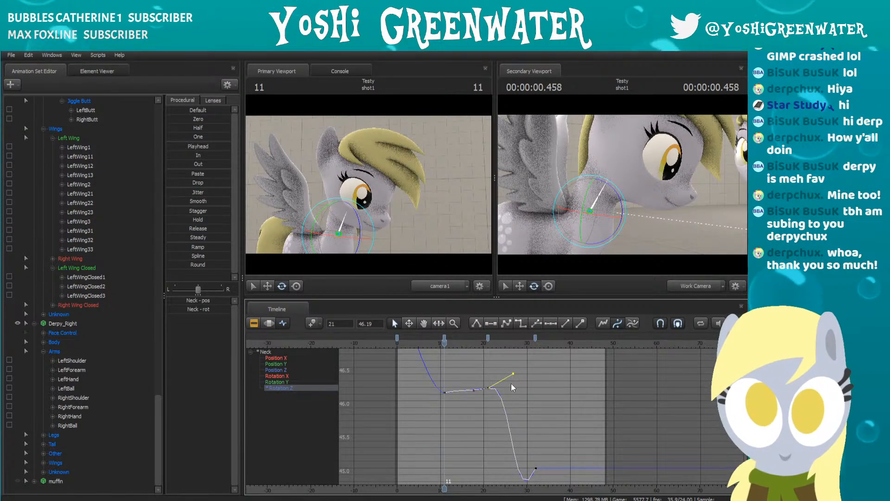
left_click_drag(512, 373, 523, 402)
left_click(563, 388)
key("space")
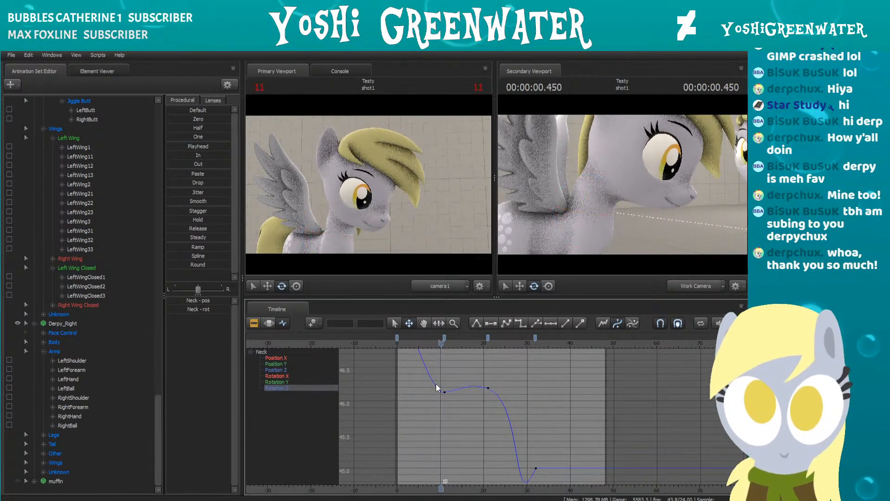
left_click(472, 343)
left_click_drag(476, 343, 518, 343)
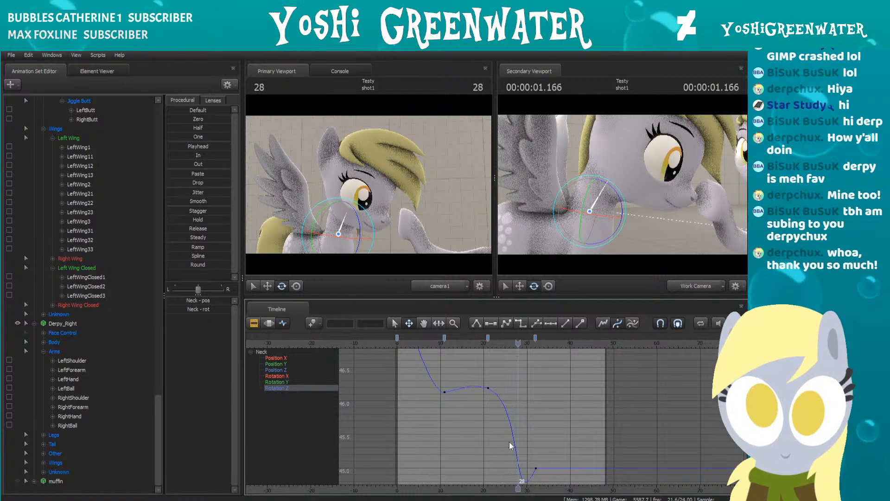
Step: Try to reduce the dip before the Neck's frame 32 Rotation Z key by adjusting its incoming tangent, and play the shot
left_click(535, 469)
middle_click_drag(529, 432, 524, 398)
right_click_drag(501, 441, 490, 432, "alt")
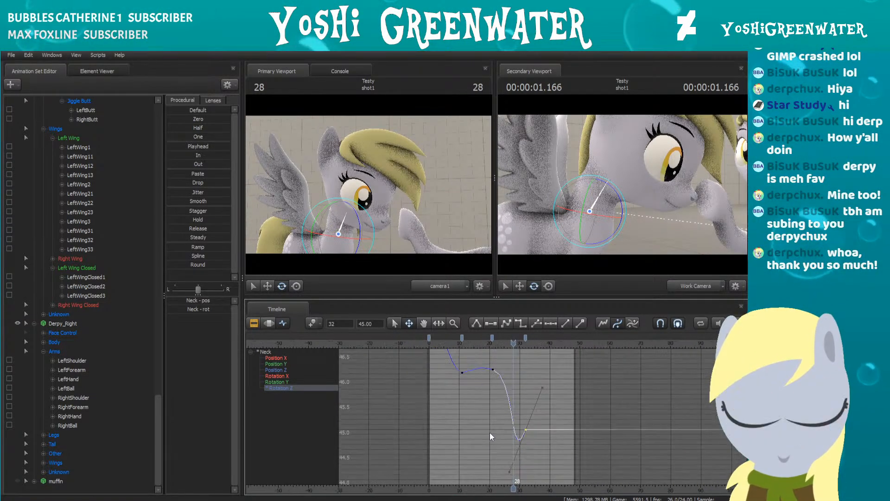
left_click_drag(508, 471, 507, 461)
left_click(507, 464)
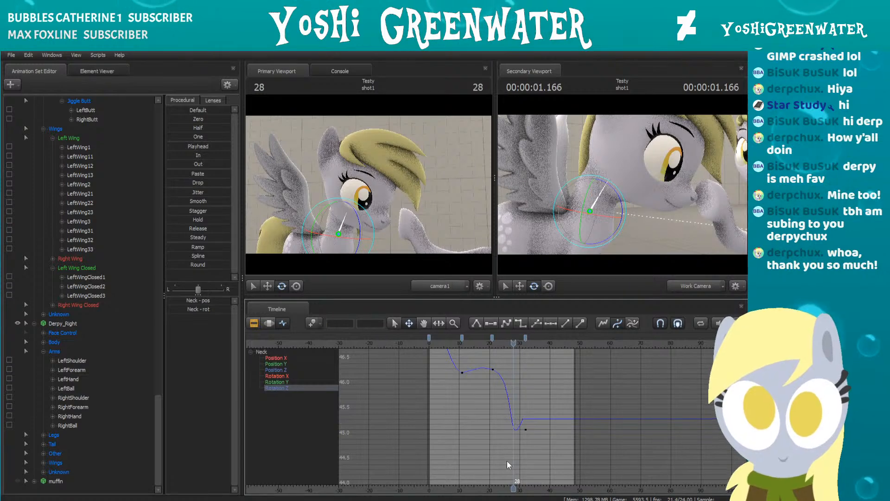
key("space")
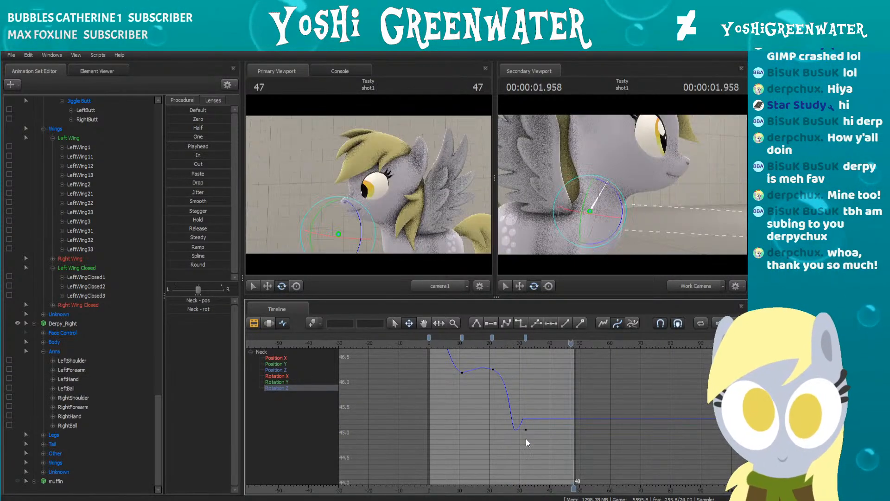
Step: Flatten the incoming tangent of the Neck's Rotation Z key at frame 32 so the curve eases in without dipping
left_click_drag(515, 489, 525, 488)
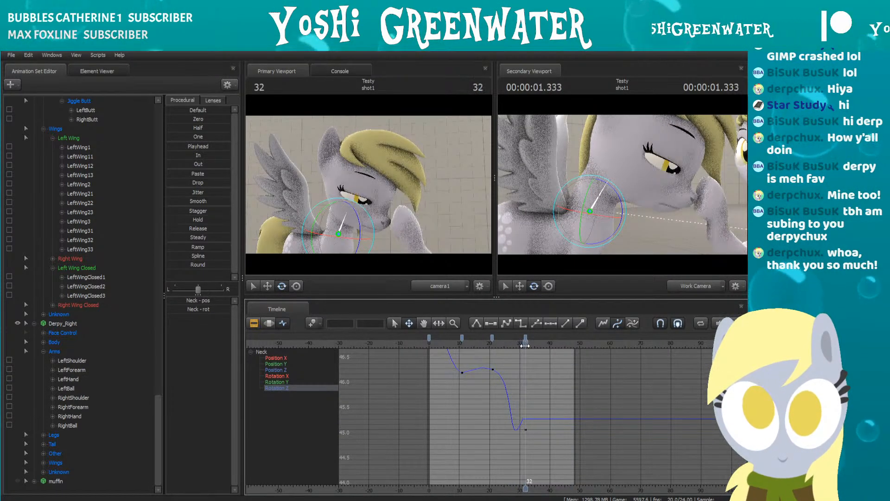
scroll(528, 432, "up", 4)
scroll(524, 418, "up", 3)
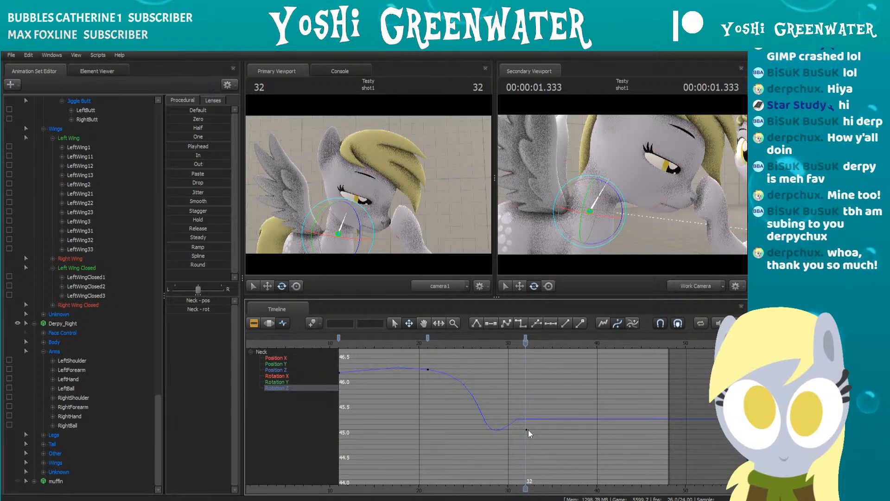
left_click_drag(489, 347, 525, 371)
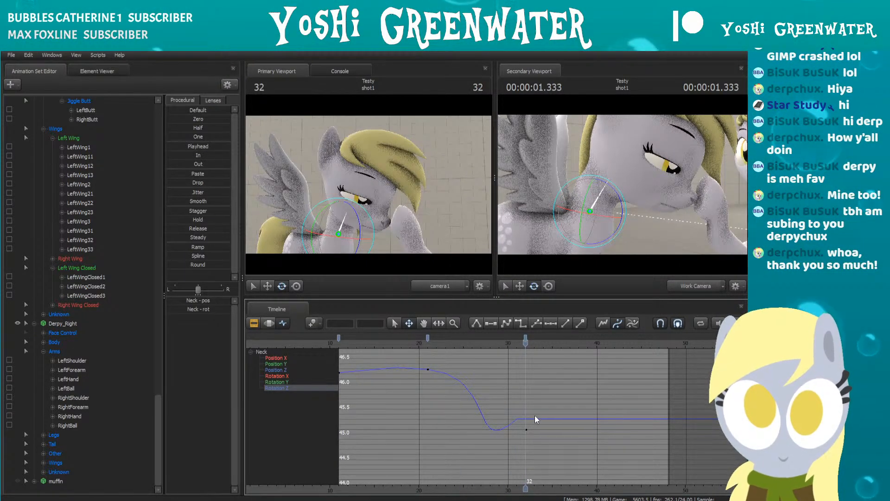
left_click(528, 430)
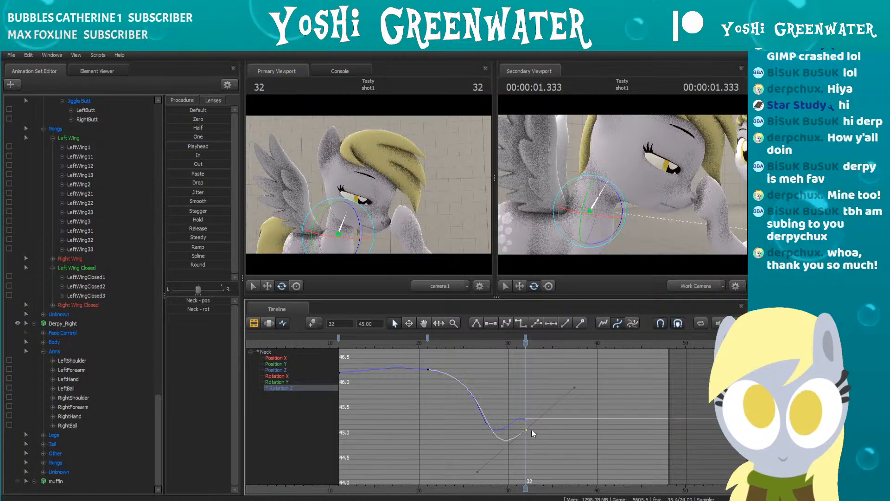
left_click(477, 469)
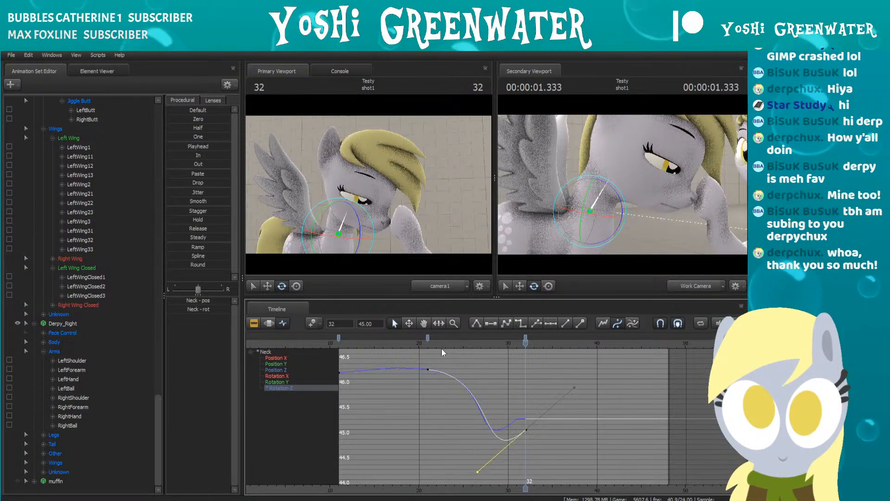
left_click(409, 324)
left_click_drag(478, 471, 461, 428)
left_click(408, 377)
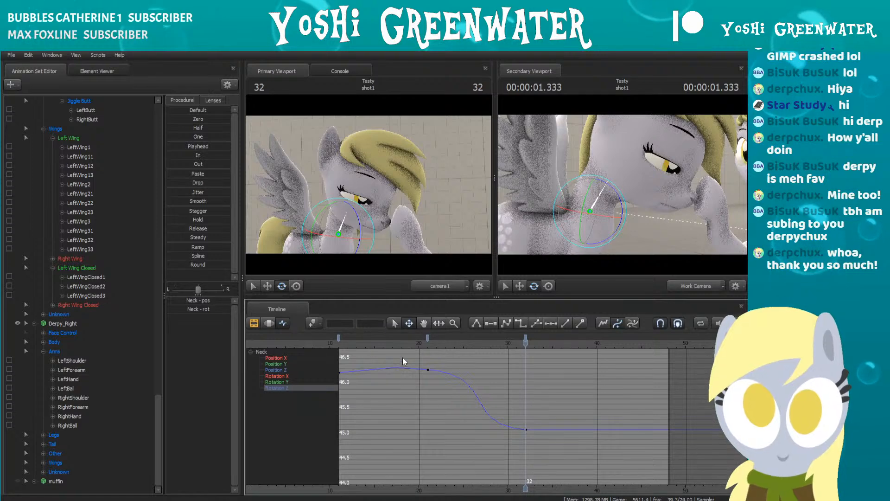
Step: At frame 34, rotate Derpy_Left's Neck further downward for the boop and check the Rotation Z curve
left_click_drag(397, 343, 544, 368)
left_click_drag(622, 199, 623, 202)
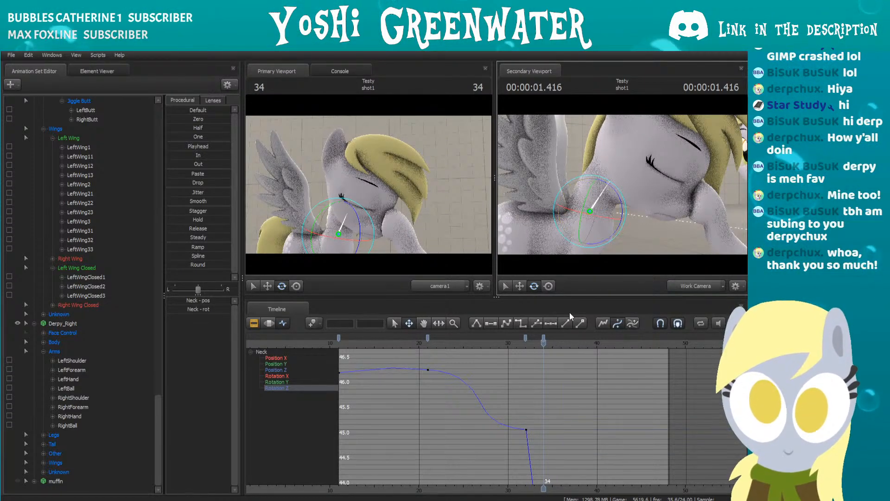
scroll(524, 430, "down", 2)
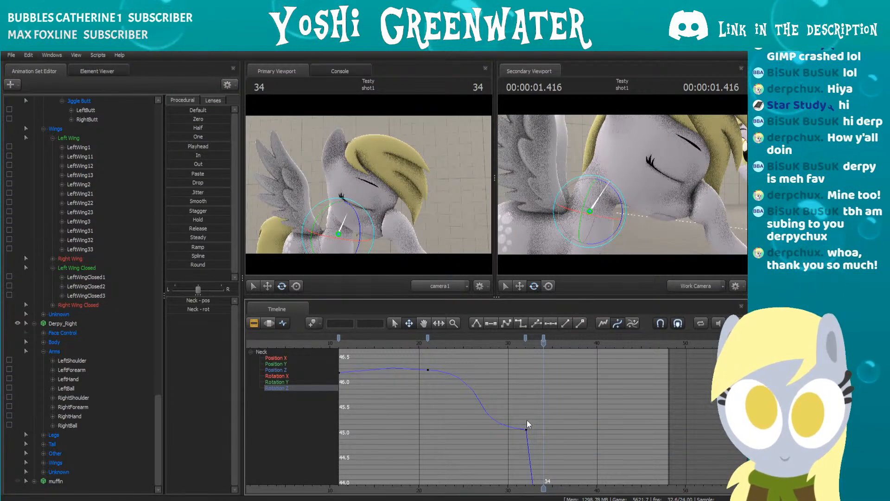
scroll(529, 425, "down", 3)
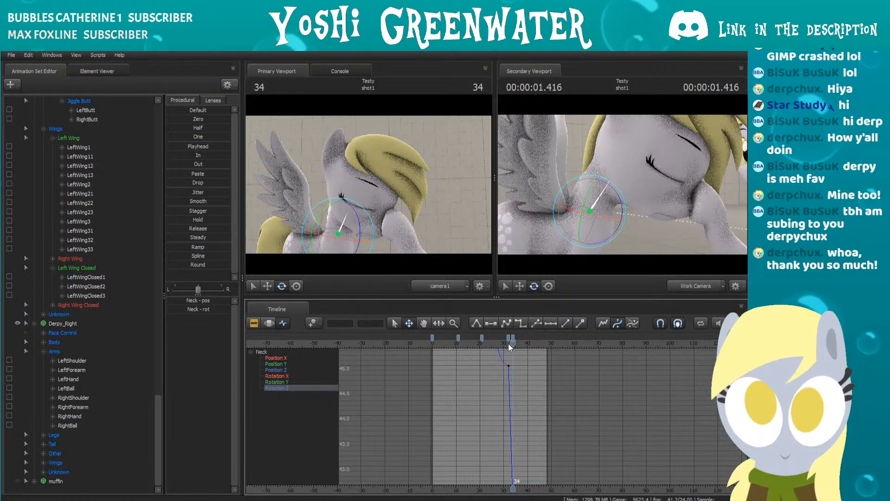
Step: At frame 38, rotate Derpy_Left's Neck so its Rotation Z is about 44.2 following the boop
scroll(511, 346, "up", 6)
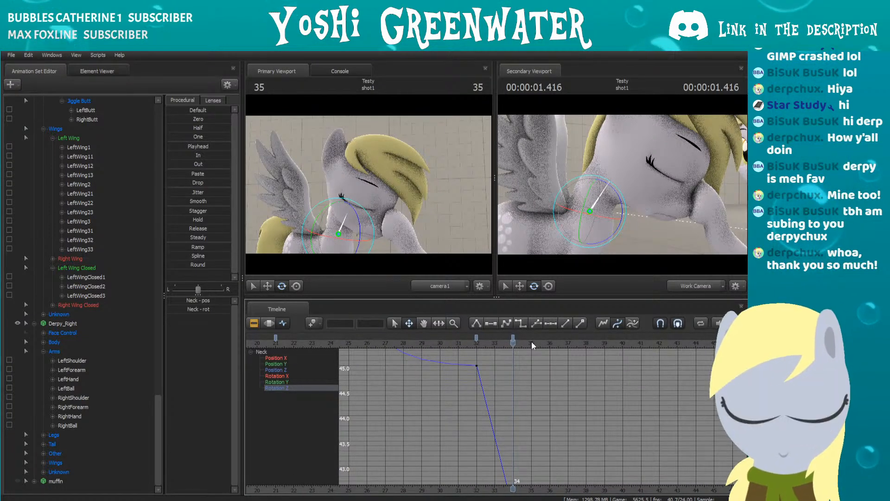
key("Right")
key("Right")
key("Right")
key("Right")
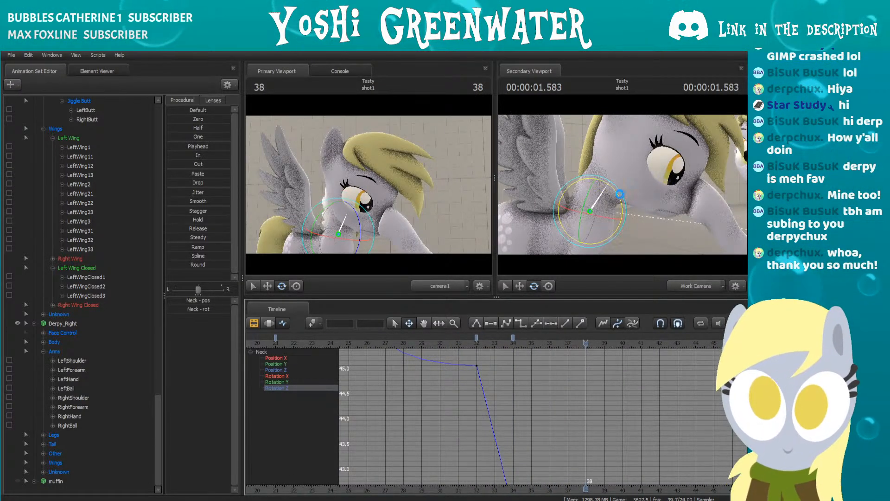
left_click_drag(619, 196, 623, 201)
Step: Adjust and key Derpy_Left's Neck rotation at frames 42 and 45 to finish the recovery from the boop
key("Right")
key("Right")
key("Right")
key("Right")
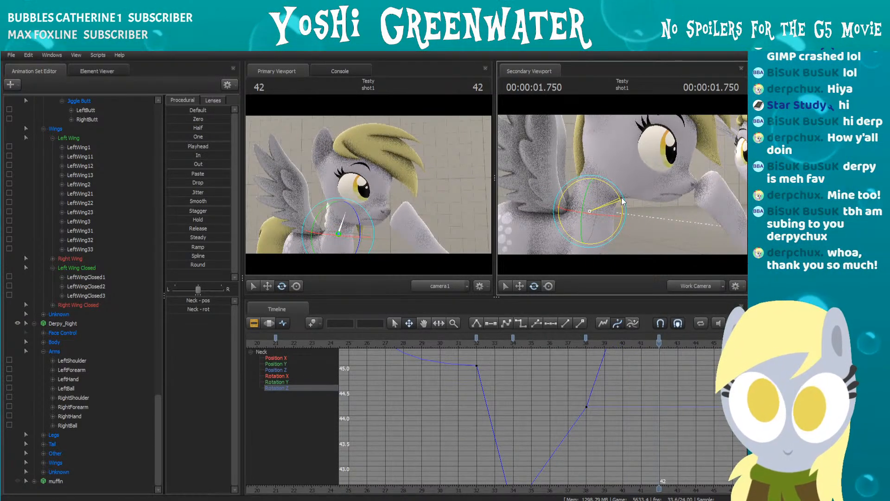
key("Right")
key("Right")
key("Right")
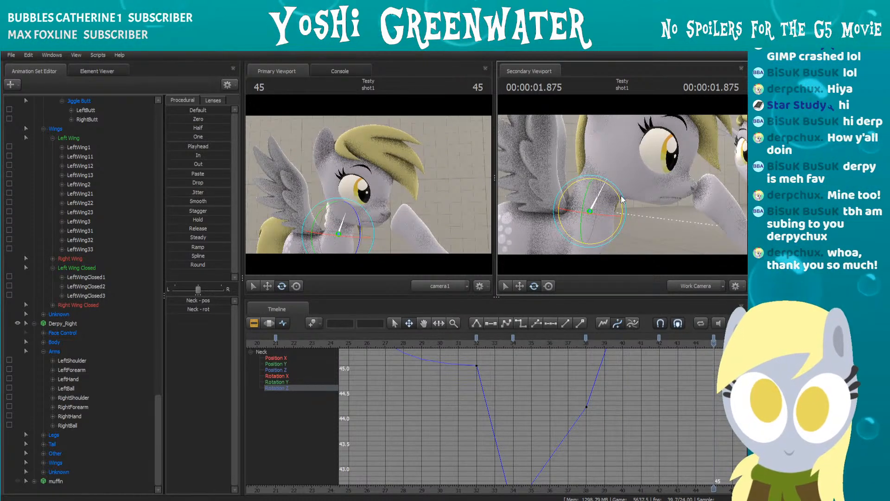
key("Right")
key("Right")
Step: Play shot1 to review Derpy_Left's neck recovery, and scrub to the contact pose at frame 32
scroll(489, 440, "down", 7)
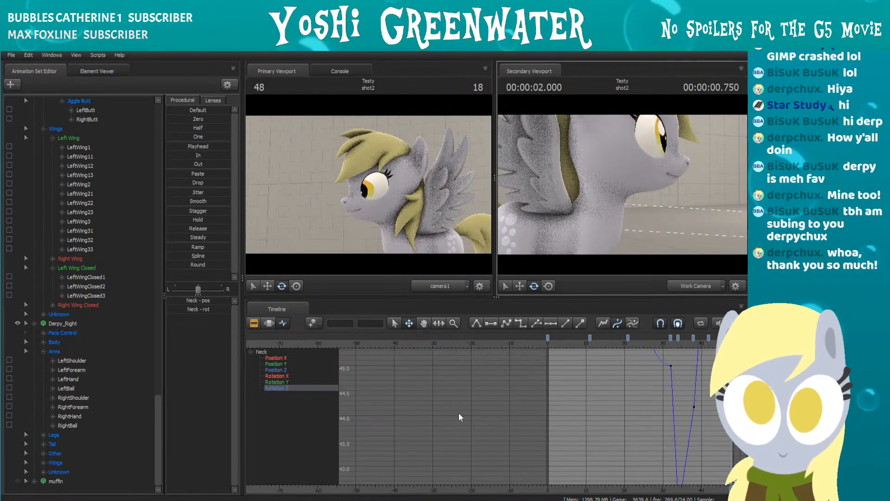
middle_click_drag(575, 426, 494, 430)
scroll(489, 428, "up", 4)
left_click_drag(413, 344, 389, 345)
key("space")
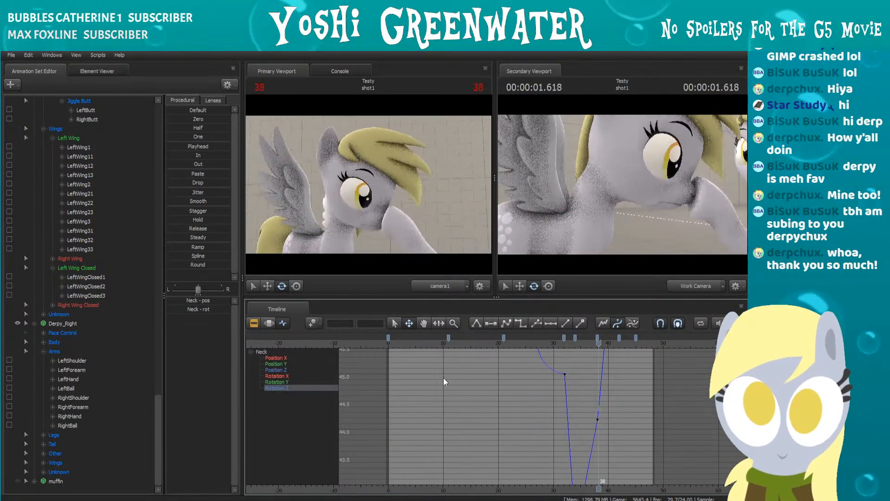
left_click_drag(513, 341, 564, 340)
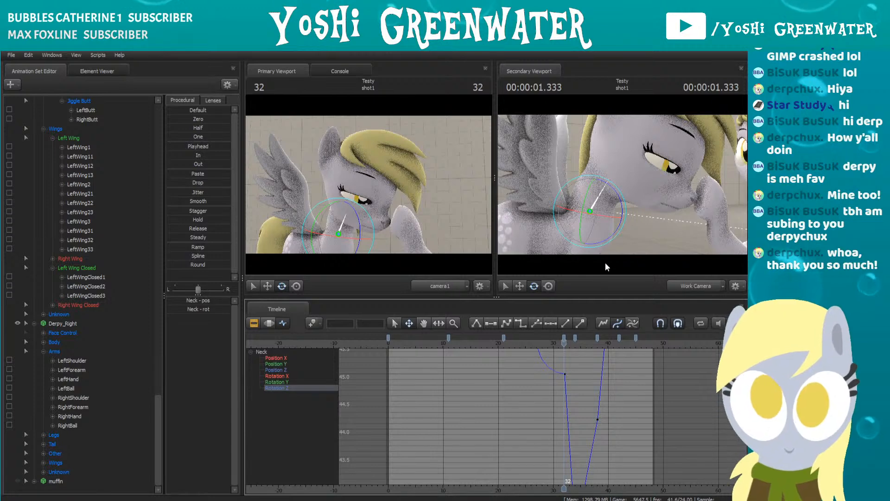
Step: Display the animation curves of all Derpy_Right's arm controls, from LeftShoulder through RightBall, around frame 23
scroll(62, 265, "up", 20)
scroll(125, 197, "up", 20)
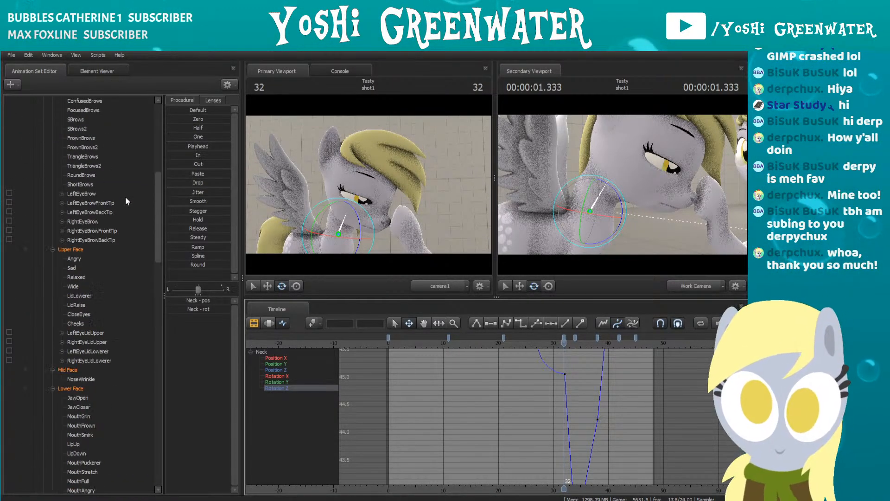
left_click(34, 109)
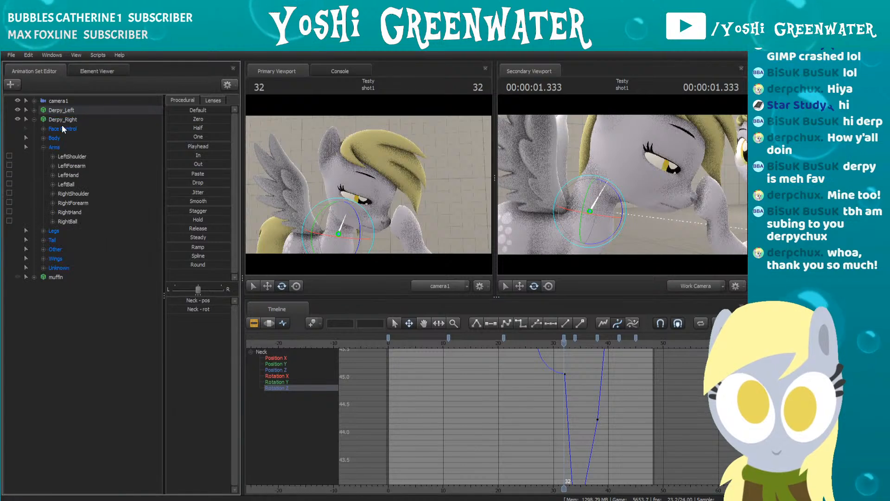
left_click(61, 120)
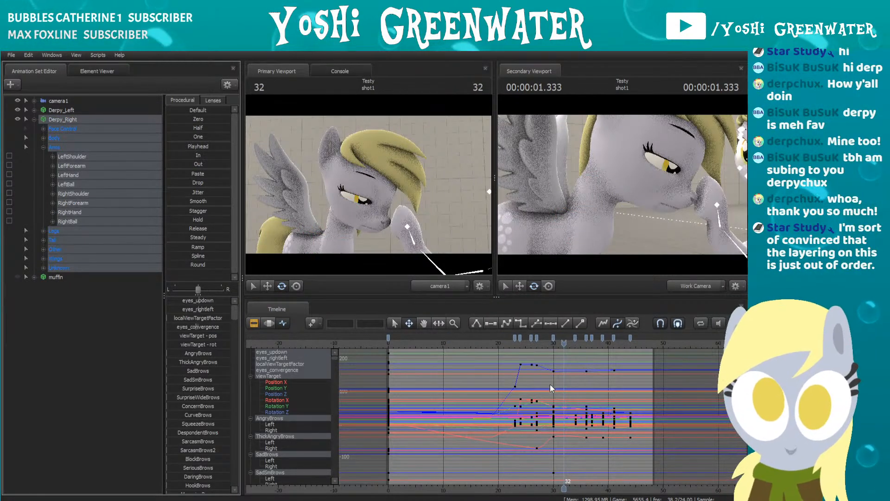
scroll(549, 380, "up", 3)
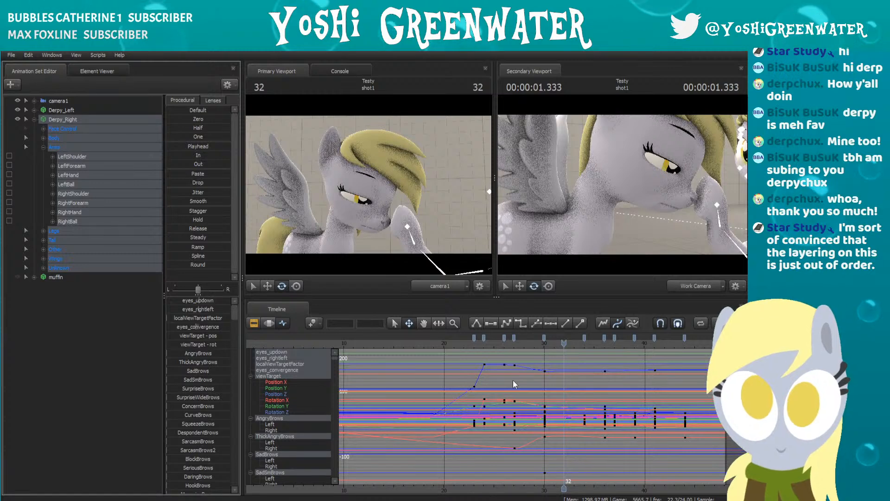
mouse_move(484, 343)
left_mouse_down()
mouse_move(504, 346)
mouse_move(475, 340)
left_mouse_up()
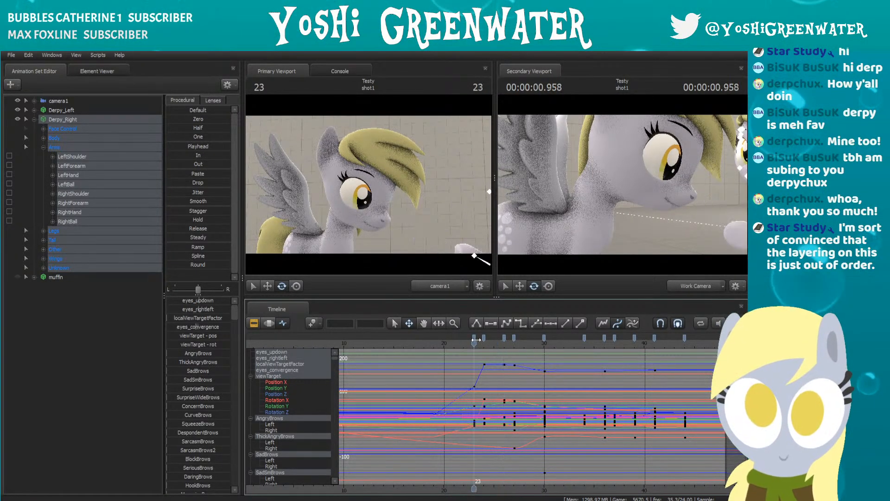
left_click(71, 158)
left_click(72, 220, "shift")
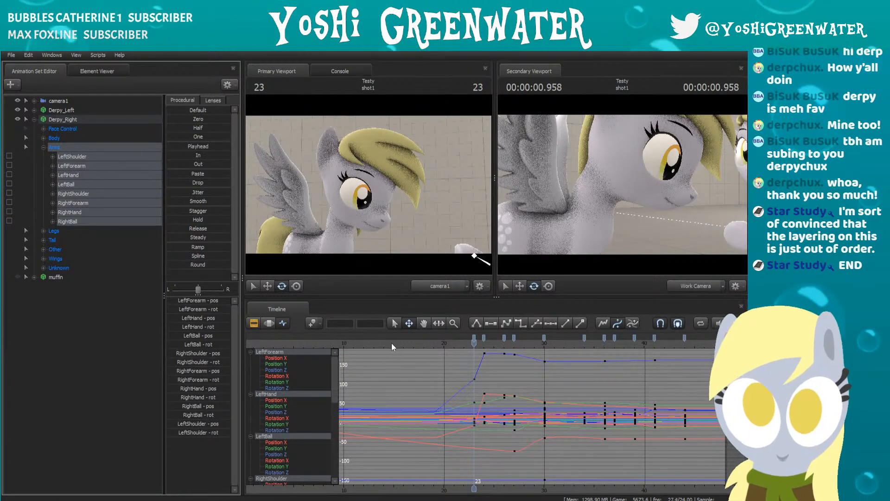
Step: Retime Derpy_Right's arm keys at frames 30, 34 and 36 to frames 29, 31 and 32, and play the shot
left_click(474, 338)
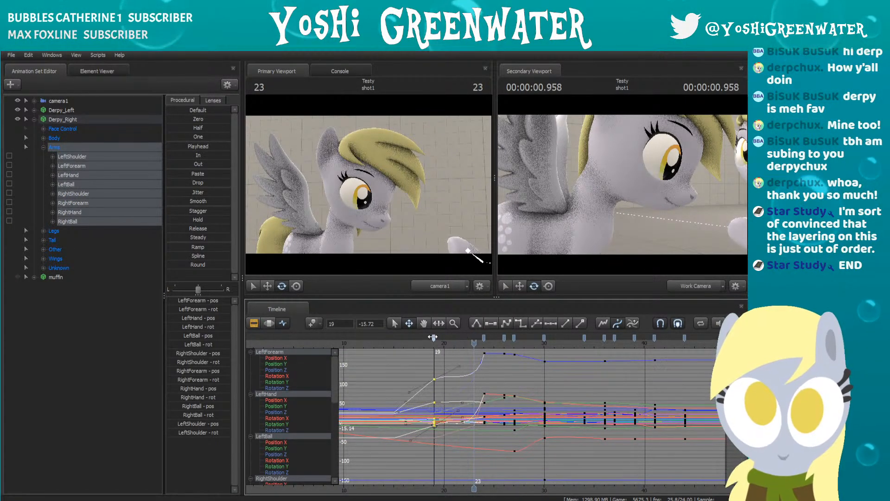
left_click_drag(474, 343, 556, 337)
left_click(484, 344)
left_click(583, 337)
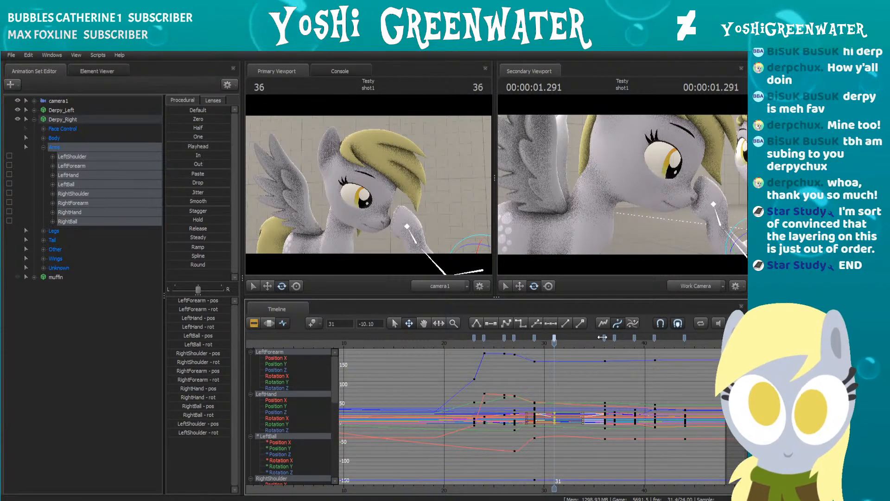
left_click(585, 342)
left_click_drag(605, 339, 565, 340)
key("space")
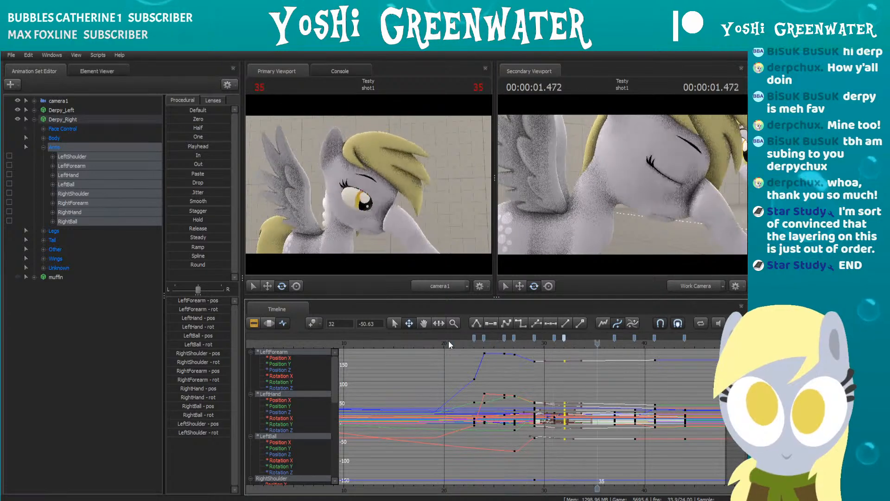
Step: Shift Derpy_Right's last four arm keys one frame later to frames 38, 40, 42 and 45, and review the timing
left_click_drag(445, 341, 675, 344)
left_click_drag(689, 344, 695, 338)
left_click(436, 344)
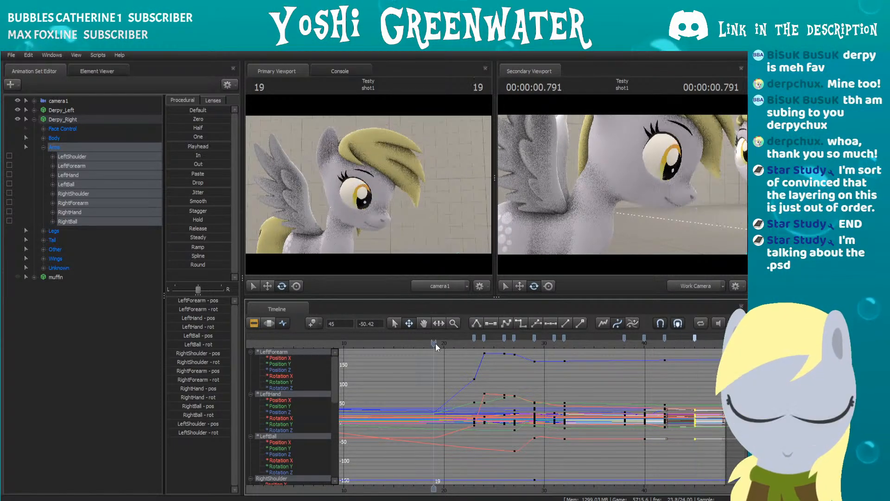
key("space")
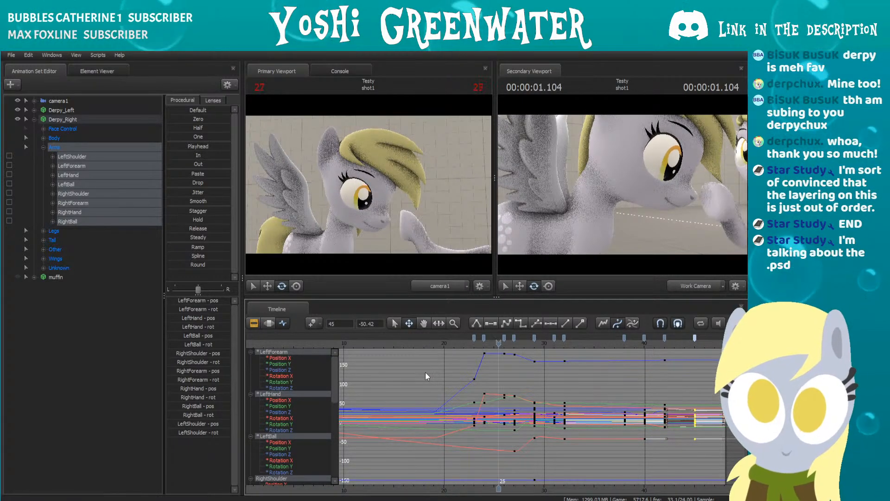
key("space")
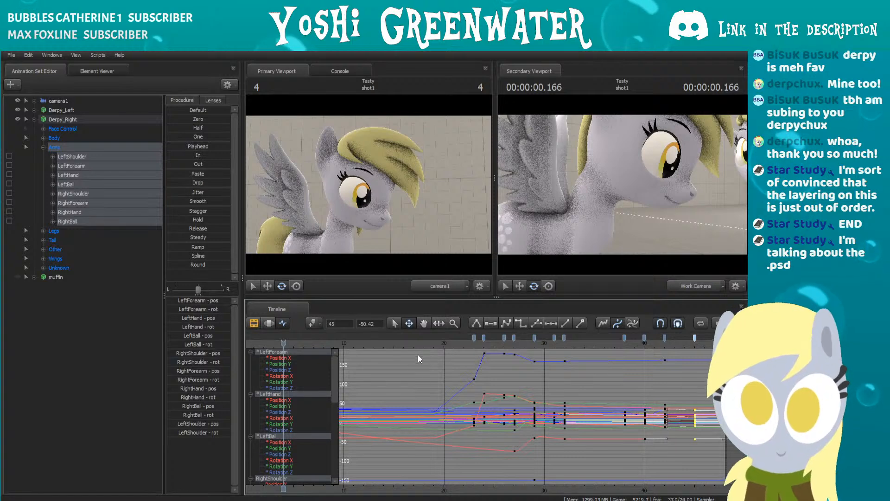
Step: View both ponies from a wider work camera angle and review the boop's arm motion through frame 40
scroll(403, 375, "down", 5)
middle_click_drag(403, 376, 463, 376)
scroll(464, 376, "up", 4)
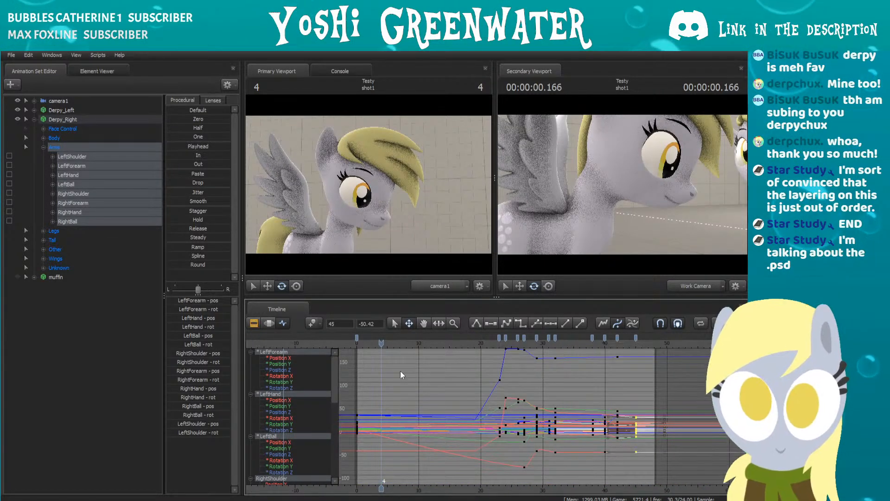
mouse_move(622, 185)
left_mouse_down()
mouse_move(617, 192)
mouse_move(633, 204)
mouse_move(644, 182)
mouse_move(670, 183)
mouse_move(617, 185)
mouse_move(626, 186)
left_mouse_up()
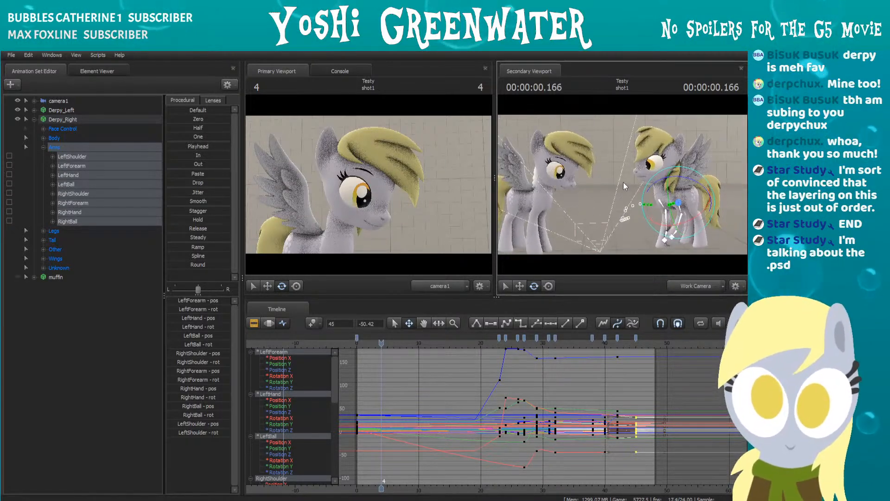
key("space")
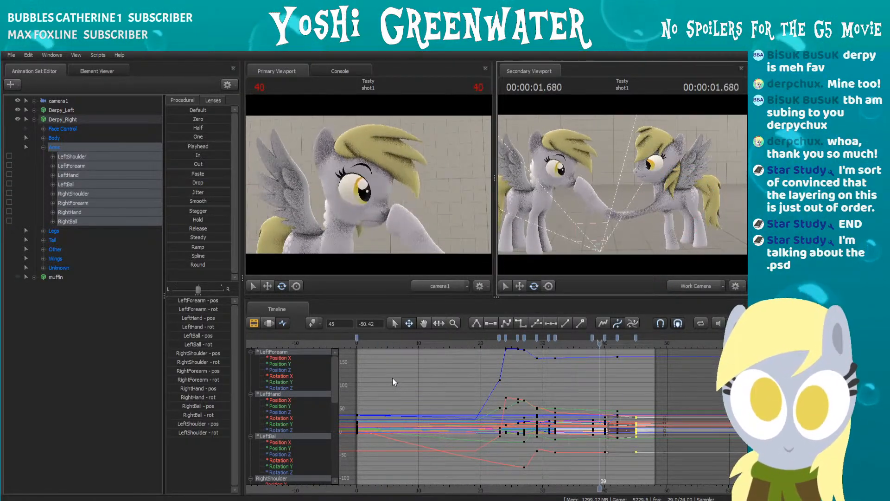
left_click(363, 344)
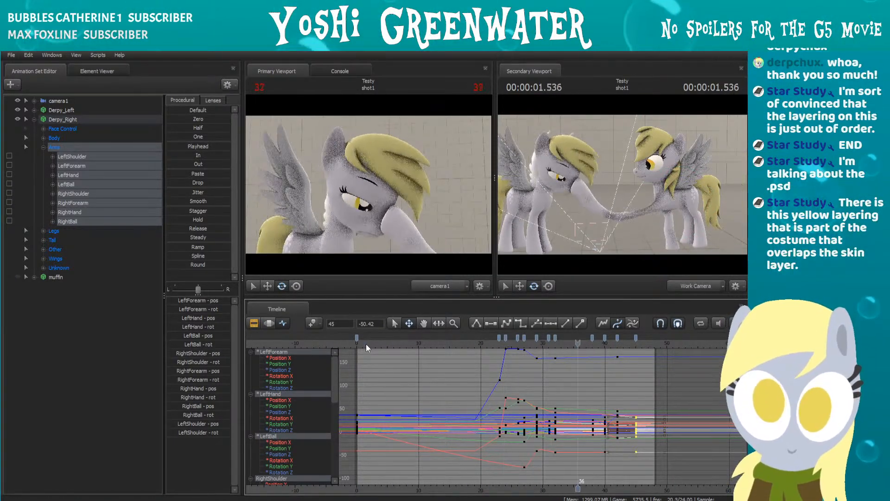
left_click_drag(516, 346, 604, 352)
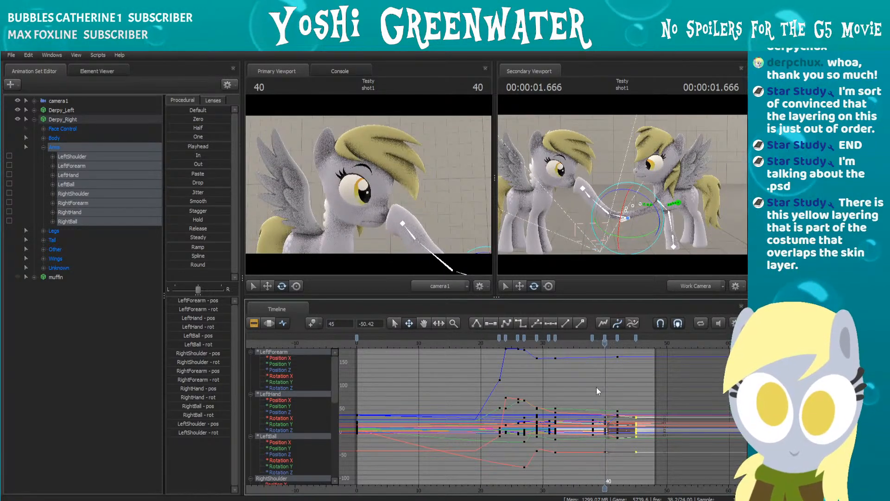
Step: Isolate the Rotation Z curve of Derpy_Right's LeftBall around frame 40
scroll(606, 405, "up", 5)
scroll(606, 405, "up", 3)
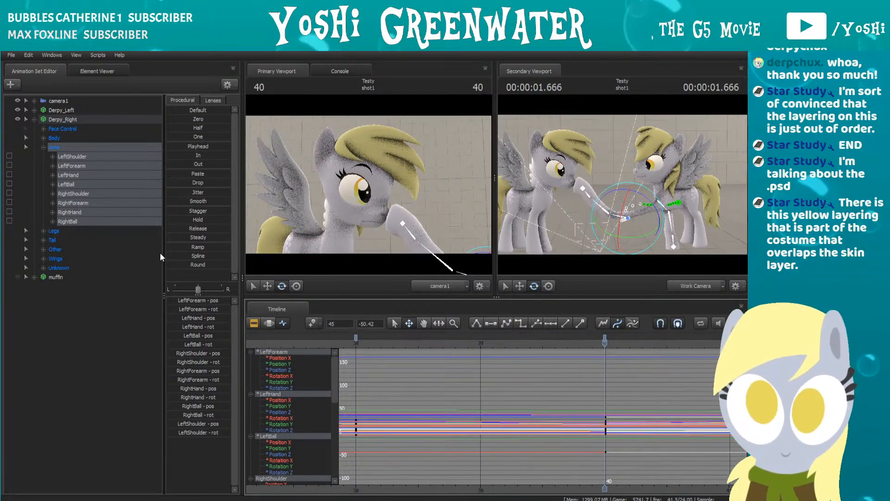
left_click(82, 184)
scroll(560, 411, "down", 3)
scroll(561, 407, "down", 3)
left_click(580, 344)
left_click_drag(582, 349, 597, 349)
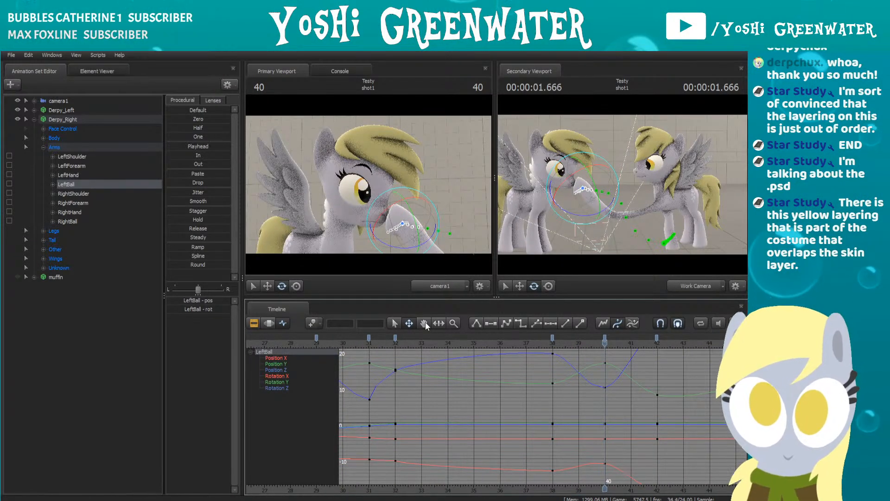
left_click(284, 376)
left_click(282, 382)
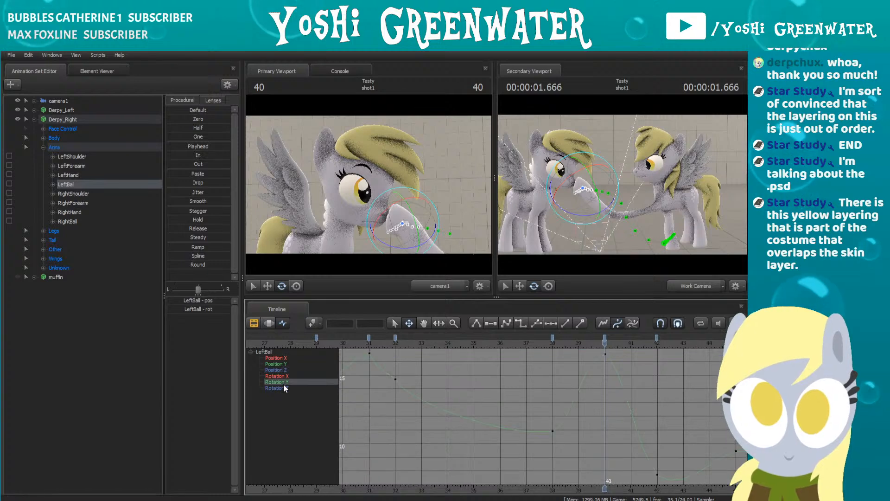
left_click(284, 388)
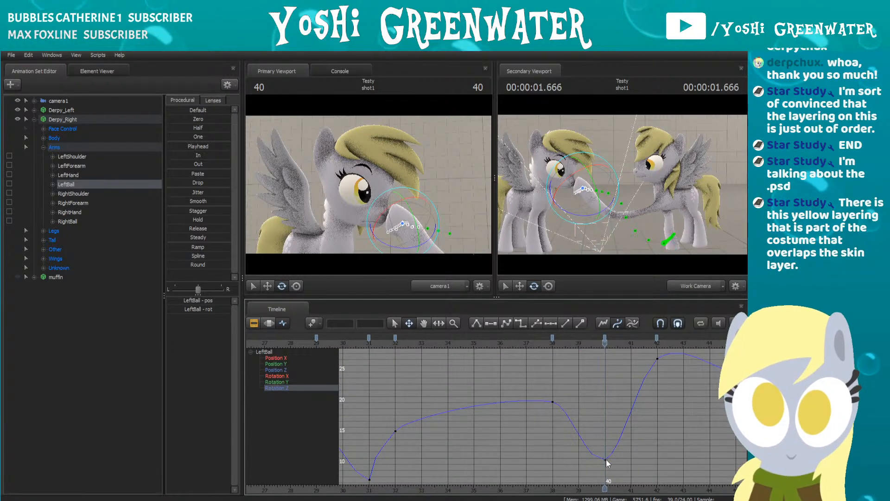
Step: Raise LeftBall's Rotation Z key at frame 40 to about 25 and play the shot
scroll(559, 401, "down", 3)
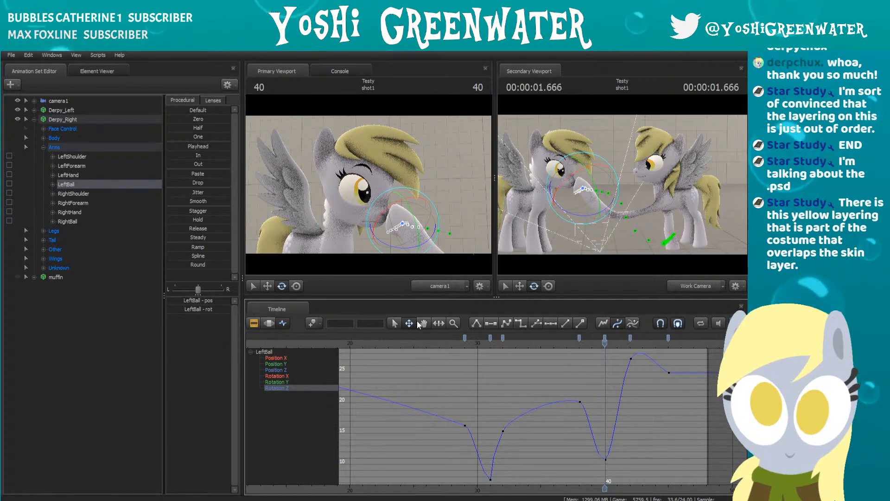
left_click(604, 340)
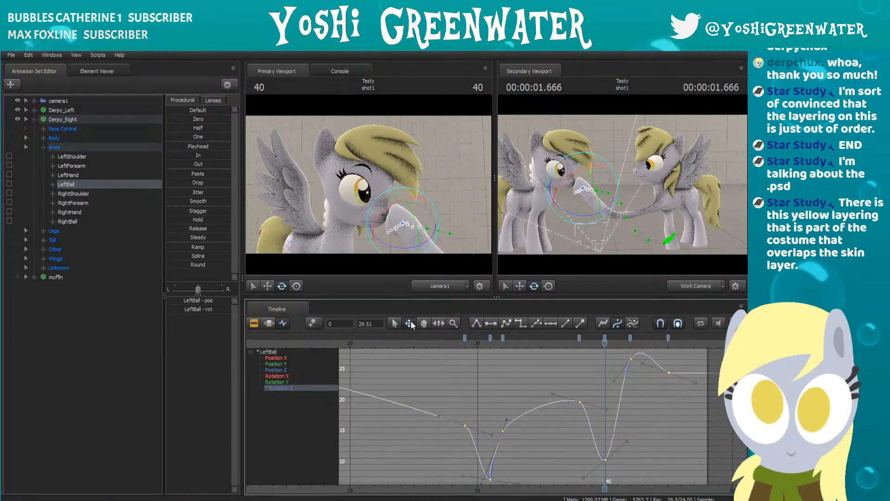
left_click(604, 340)
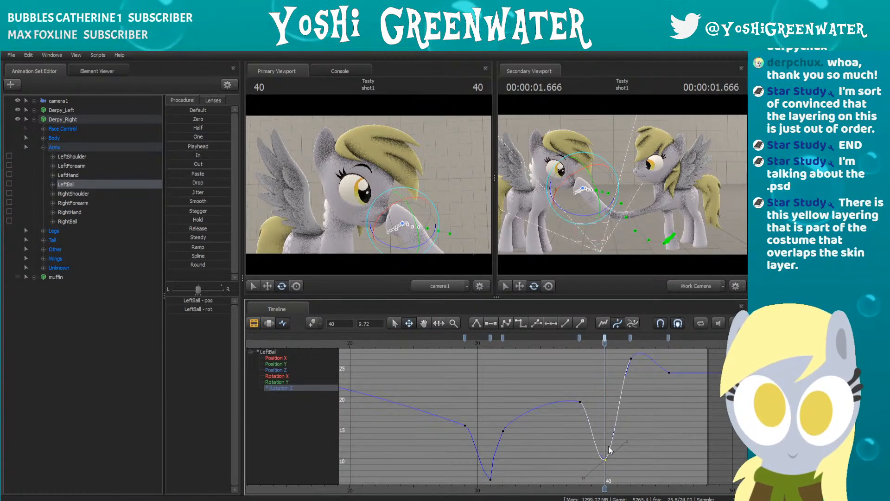
left_click_drag(604, 457, 608, 366)
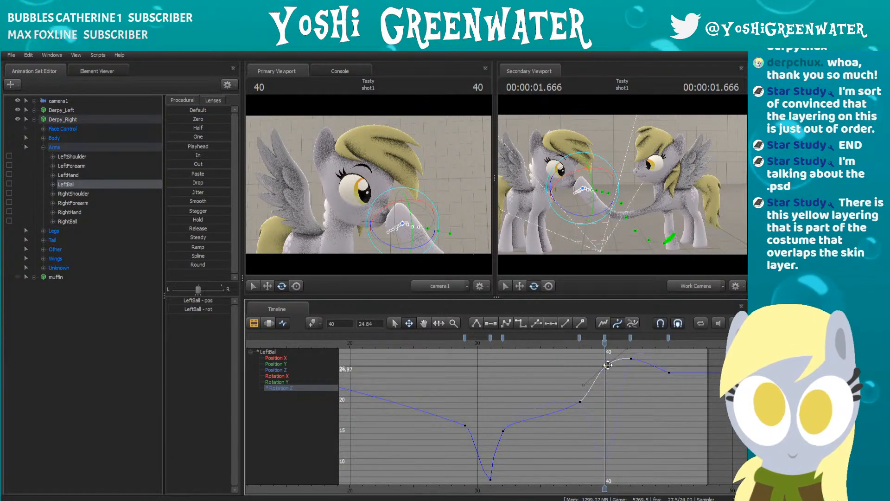
left_click_drag(565, 342, 666, 342)
left_click_drag(586, 360, 408, 369)
key("space")
key("space")
Step: At frame 32, rotate Derpy_Right's LeftBall to raise its Rotation Z, and review the motion around frame 31
left_click_drag(450, 344, 504, 348)
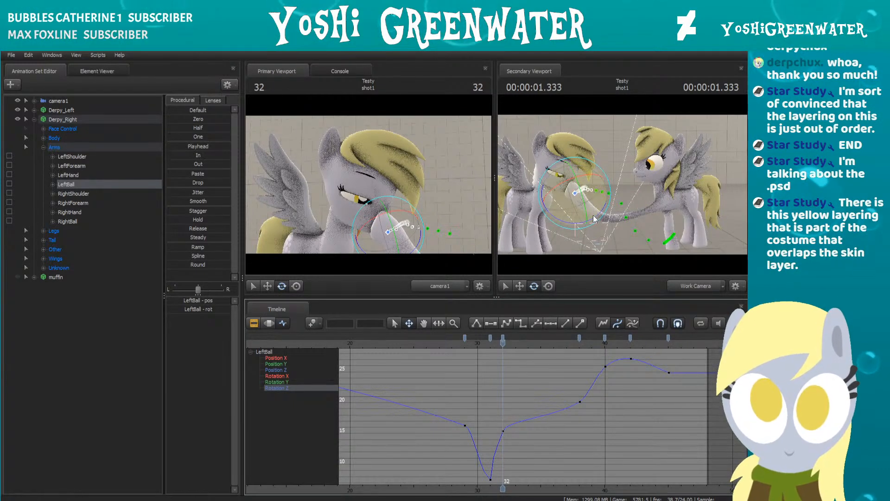
left_click_drag(602, 162, 601, 215)
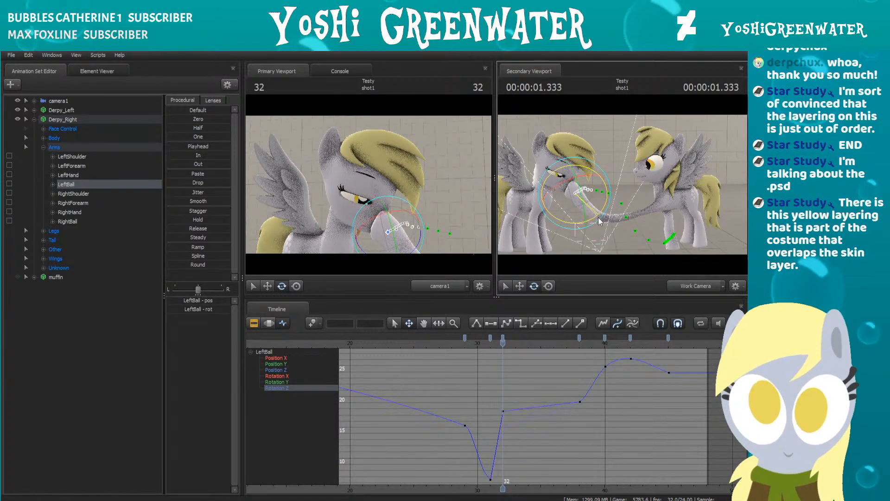
left_click(402, 346)
key("space")
key("space")
mouse_move(478, 343)
left_mouse_down()
mouse_move(526, 342)
mouse_move(465, 342)
mouse_move(490, 347)
left_mouse_up()
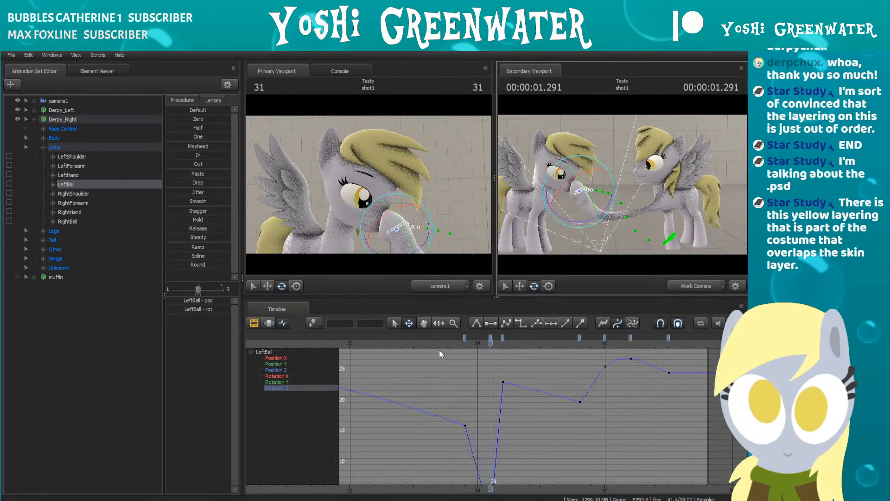
Step: Rotate Derpy_Right's LeftBall to lower its Rotation Z to about 19 at frame 32 and raise it to about 28 at frame 36
left_click_drag(490, 341, 503, 341)
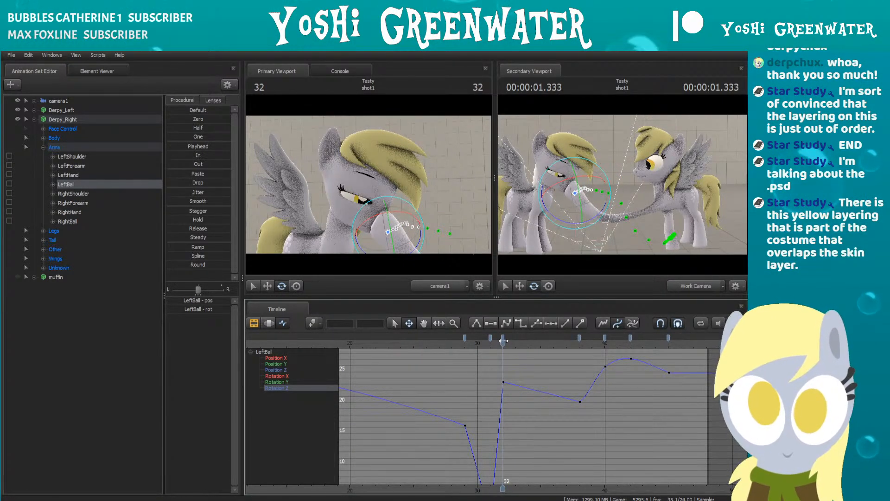
left_click_drag(589, 219, 594, 221)
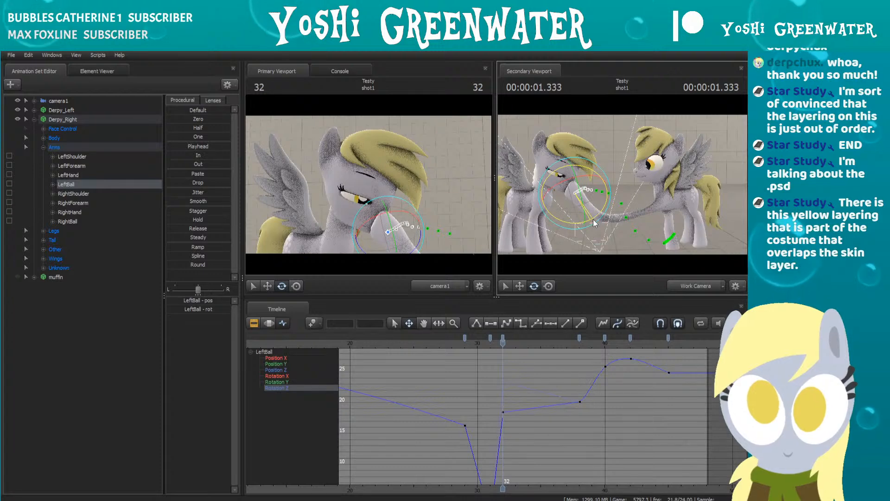
left_click_drag(473, 342, 552, 344)
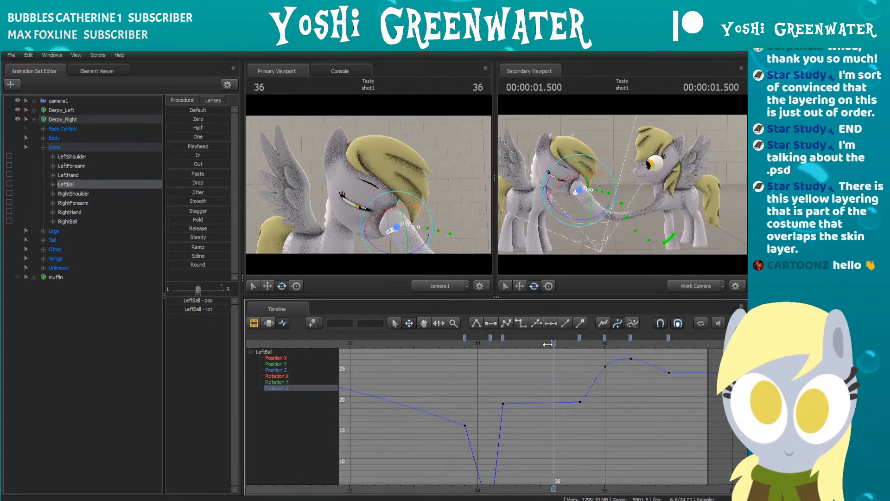
left_click_drag(609, 214, 605, 222)
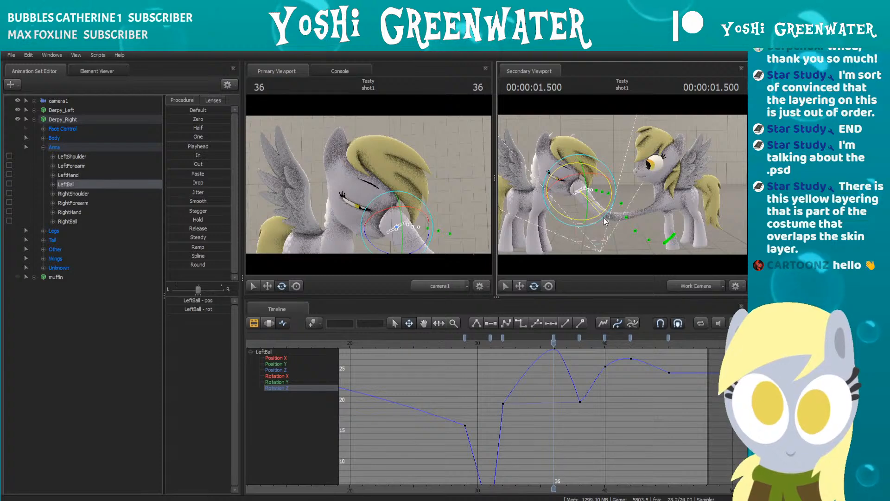
Step: At frame 36, reposition and rotate Derpy_Right's LeftForearm to adjust the arm's pose during the boop
left_click(69, 168)
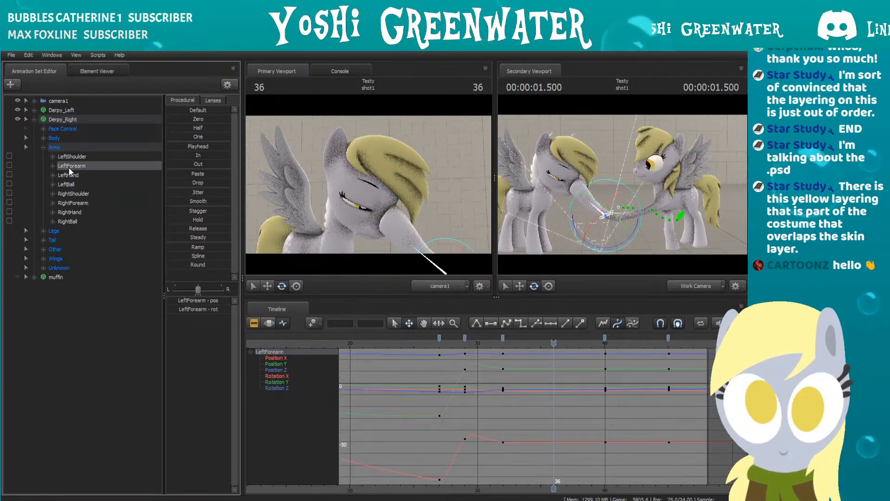
left_click_drag(629, 239, 628, 241)
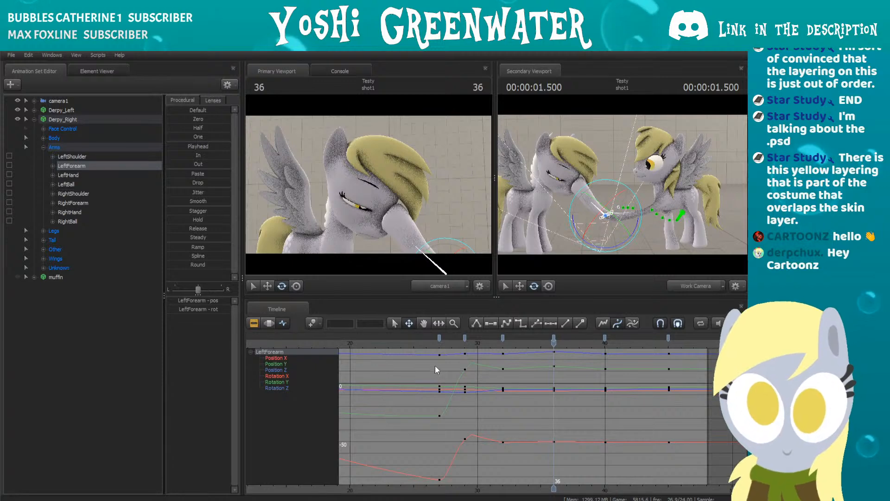
left_click_drag(422, 346, 554, 346)
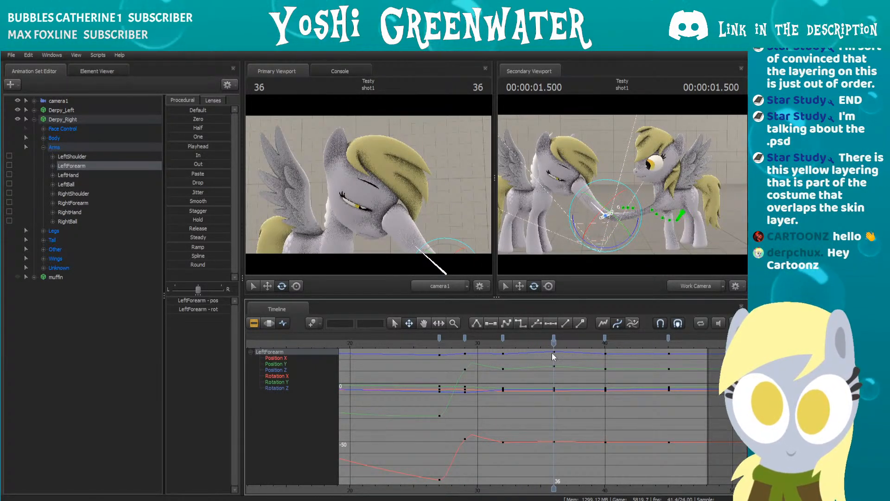
key("w")
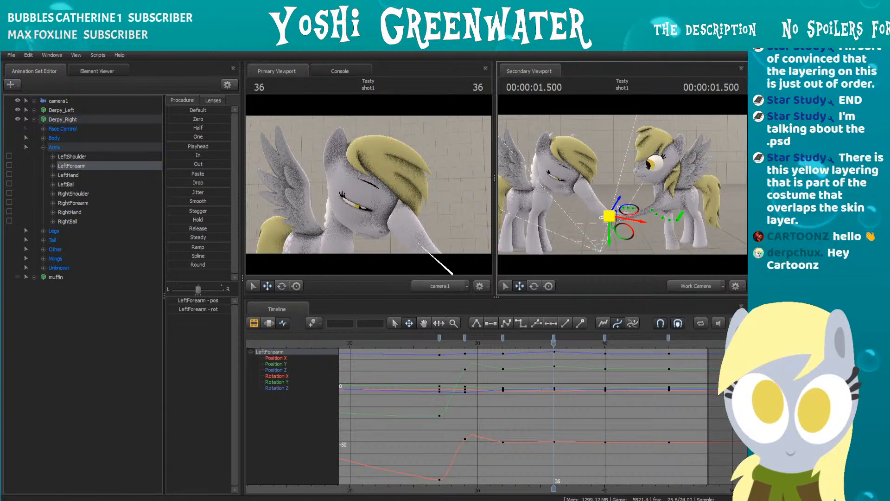
left_click(535, 286)
left_click_drag(641, 224, 630, 229)
Step: Move Derpy_Right's LeftForearm slightly back from Derpy_Left's face at frames 40 and 45
left_click_drag(478, 343, 606, 328)
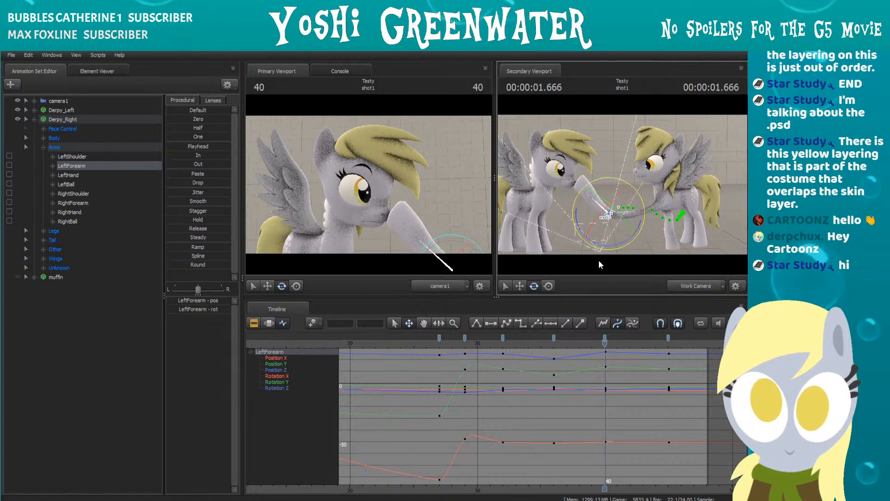
left_click(520, 287)
left_click_drag(609, 213, 613, 212)
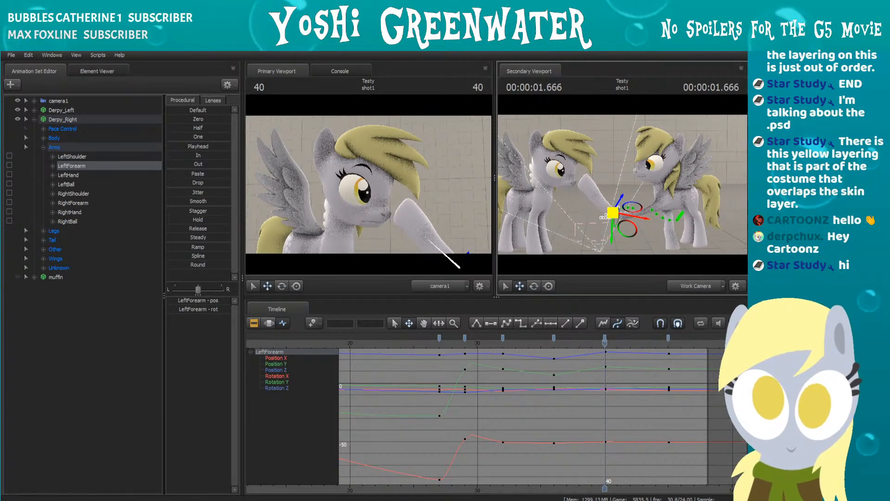
key("Right")
key("Right")
key("Right")
key("Right")
key("Right")
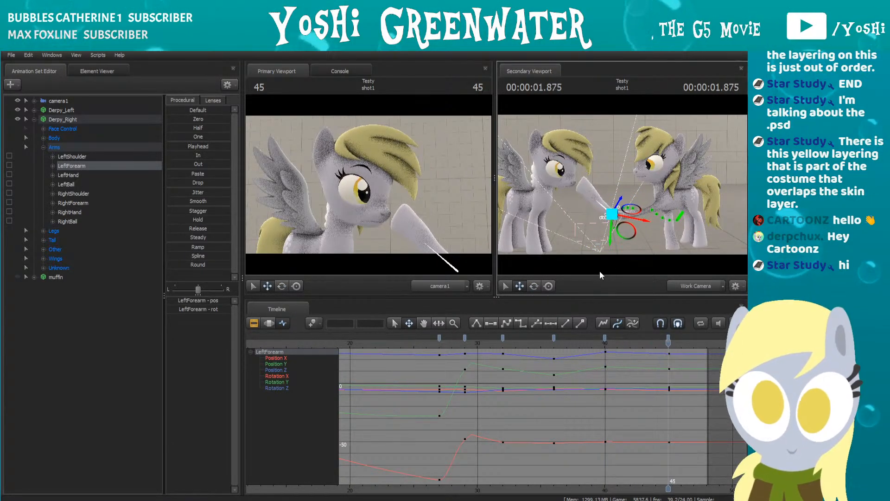
left_click_drag(612, 214, 615, 215)
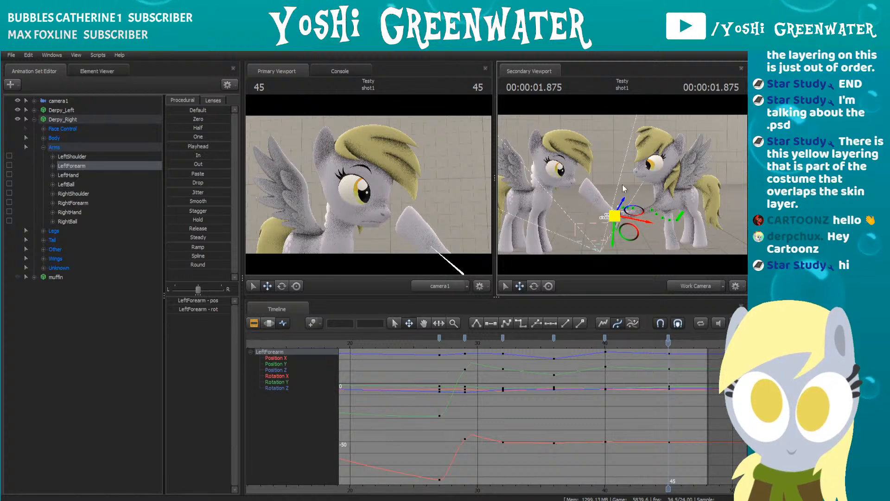
Step: Play shot1 from around frame 20 and scrub through its end to review the adjusted arm motion
left_click_drag(589, 342, 411, 352)
key("space")
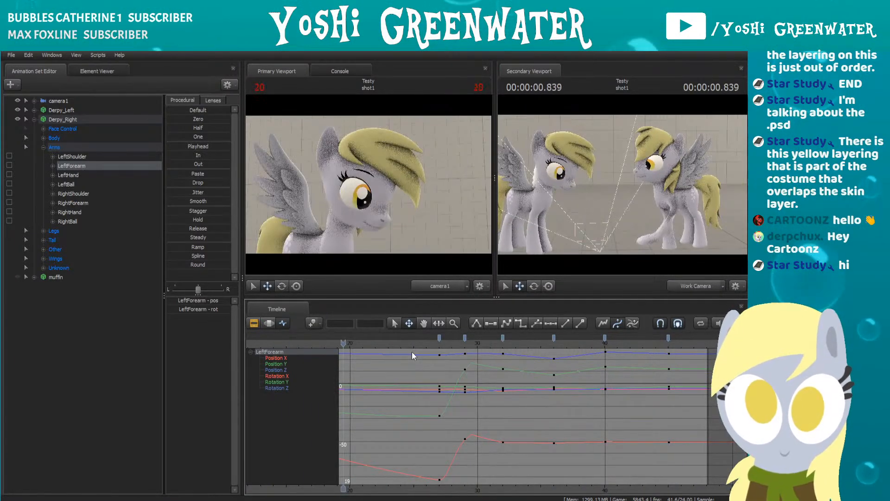
key("space")
left_click(689, 344)
mouse_move(688, 343)
left_mouse_down()
mouse_move(699, 342)
mouse_move(668, 346)
mouse_move(704, 347)
left_mouse_up()
Step: Show all three shots in the Clip Editor and play the sequence from the start of shot1
key("F2")
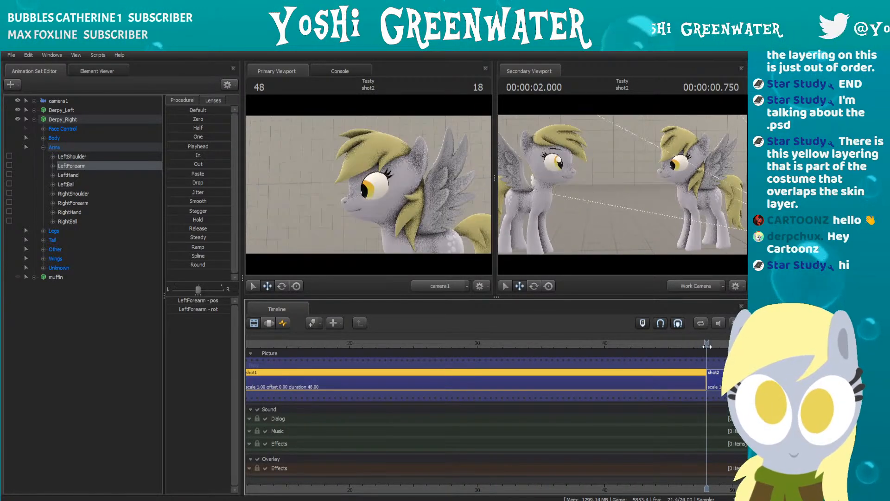
scroll(471, 385, "down", 5)
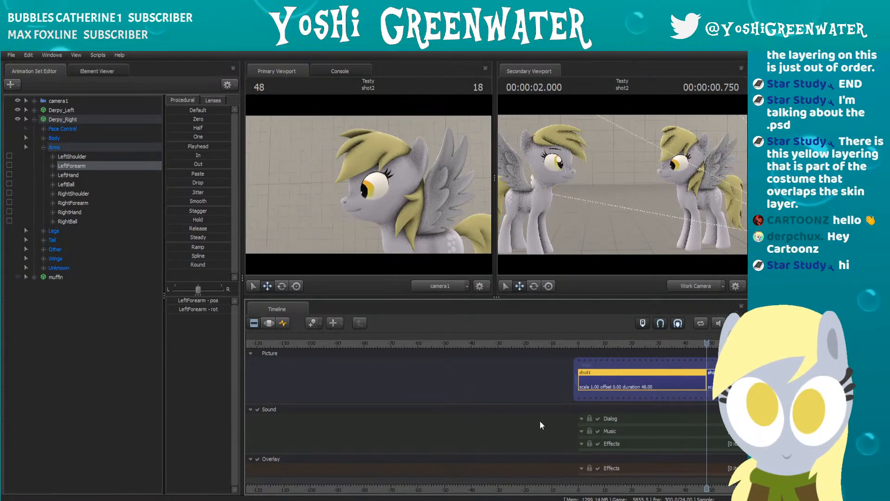
middle_click_drag(515, 489, 245, 474)
scroll(454, 382, "down", 2)
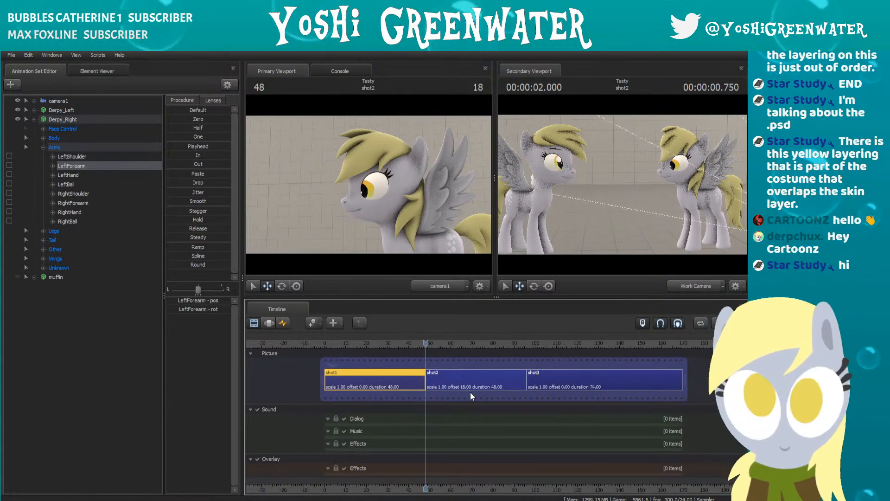
left_click(346, 353)
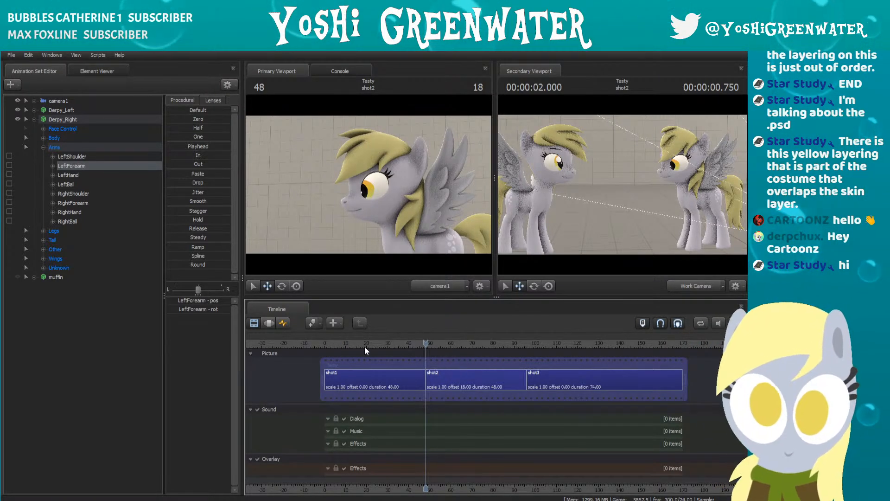
left_click(330, 345)
left_click_drag(330, 345, 327, 345)
key("space")
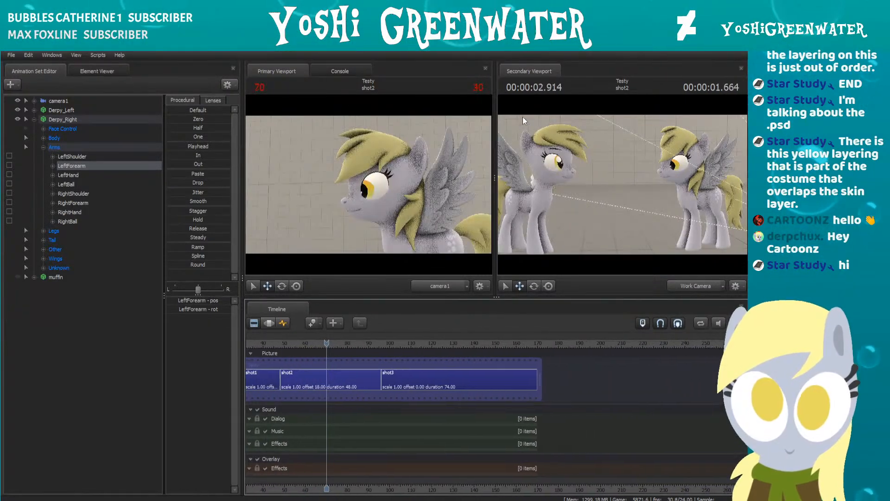
Step: Dock the Secondary Viewport as a tab beside the Primary Viewport, enlarge the viewport area, and stop the playback in shot2
left_click_drag(542, 75, 495, 166)
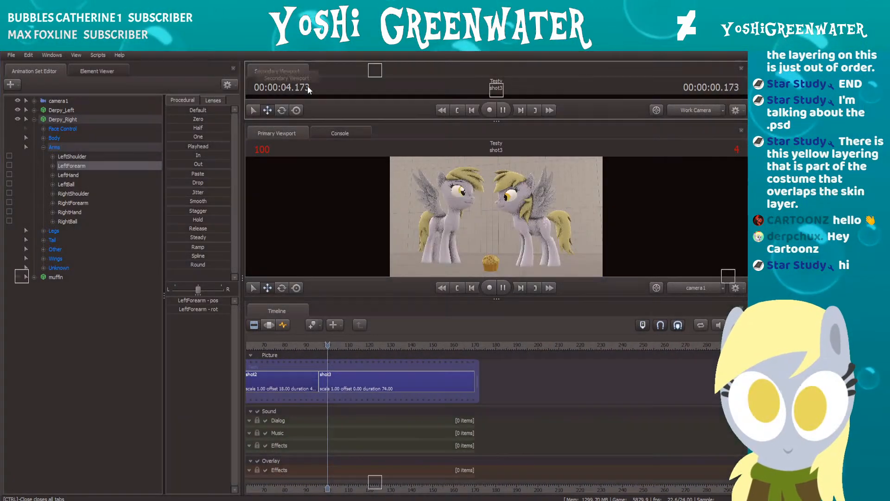
left_click_drag(307, 85, 413, 134)
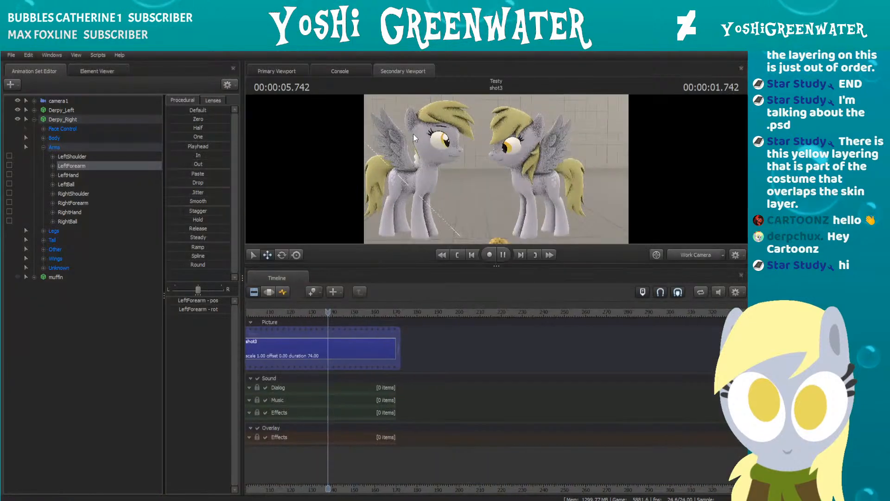
scroll(427, 344, "up", 1)
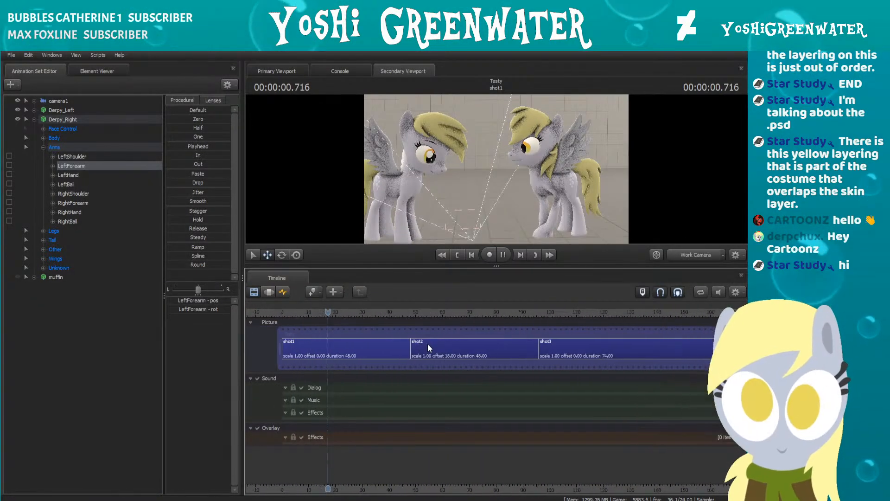
left_click(282, 68)
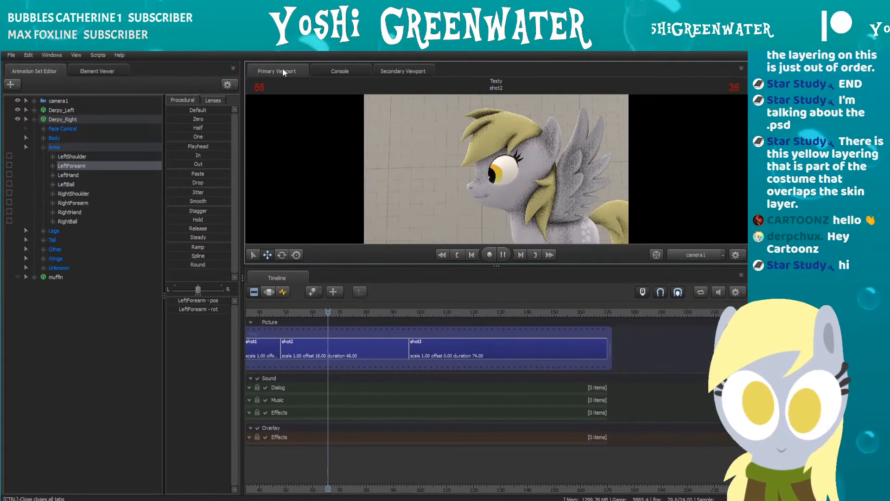
scroll(362, 336, "down", 3)
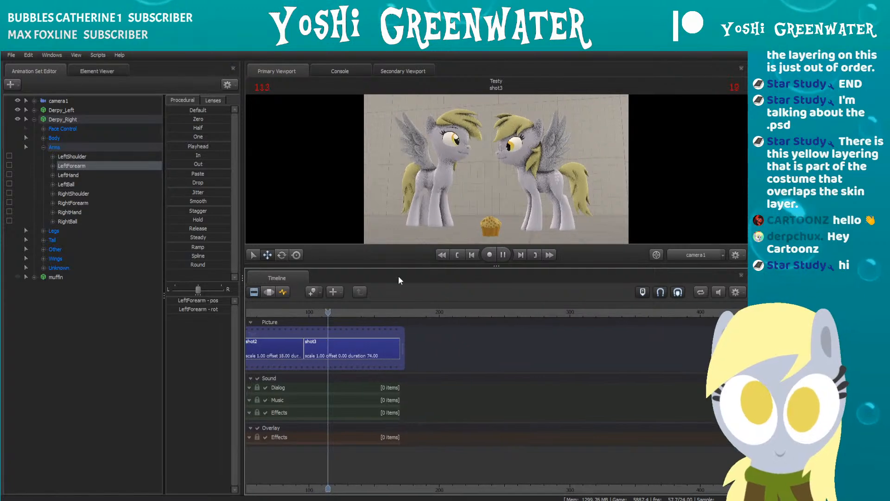
left_click_drag(400, 265, 324, 371)
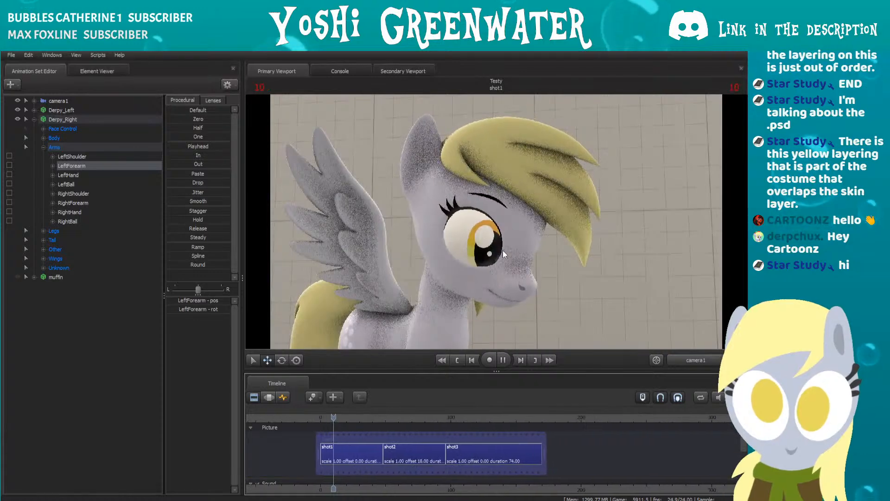
key("space")
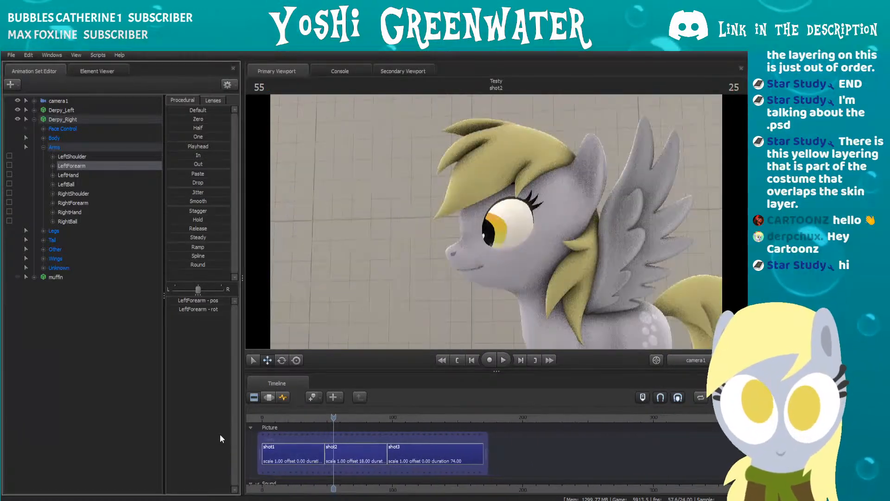
Step: Switch to the Adobe Animate storyboard and delete the pony's pupils and inner eye lines on Layer_1 at frame 59
key("alt+Tab")
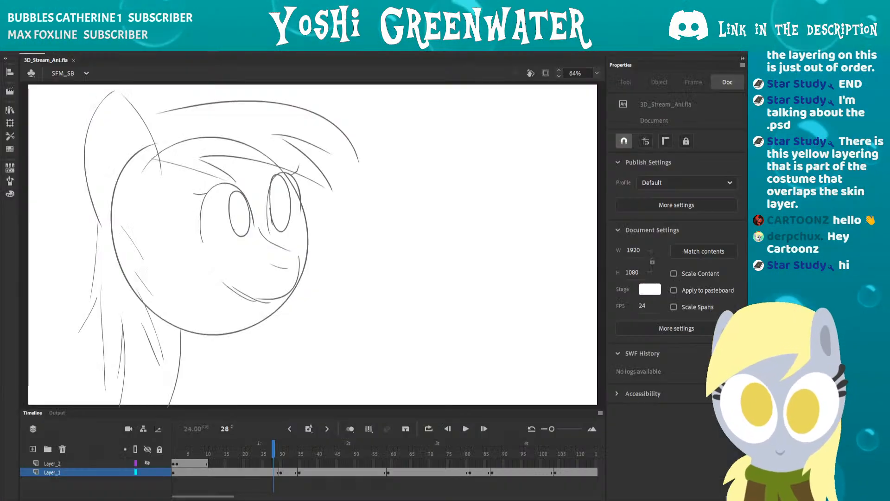
left_click_drag(323, 457, 419, 442)
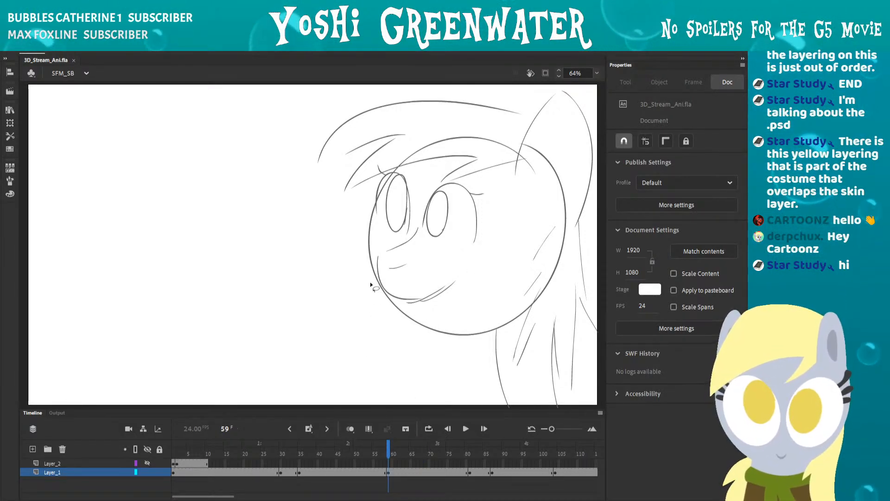
mouse_move(410, 189)
left_mouse_down()
mouse_move(381, 223)
mouse_move(427, 224)
left_mouse_up()
key("Delete")
key("Delete")
key("Delete")
left_click_drag(383, 180, 382, 200)
key("Delete")
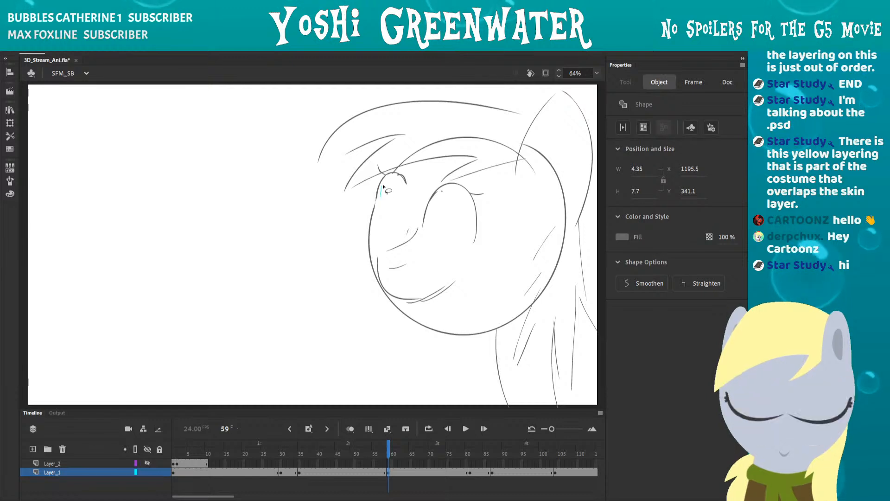
left_click_drag(441, 189, 432, 204)
key("Delete")
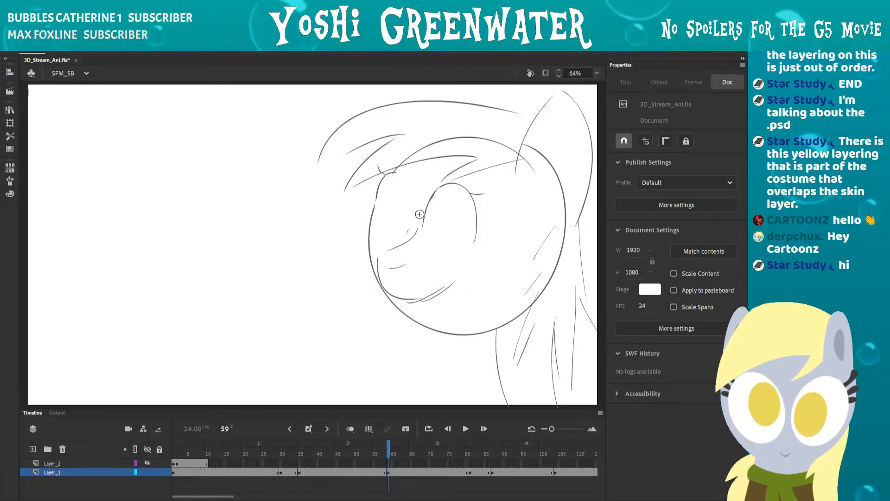
Step: Redraw the eye outline, curved lower eyelids and mouth corner at frame 59 with the Classic Brush, and review the sketch at frame 81
key("b")
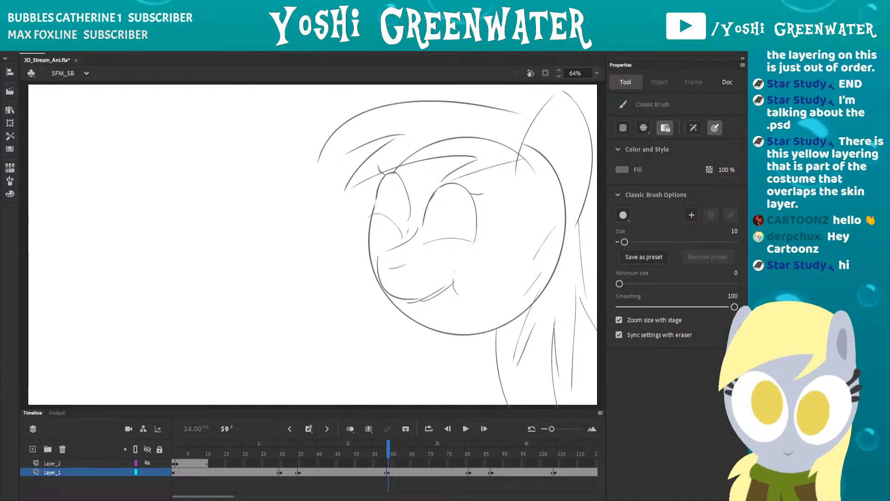
key("v")
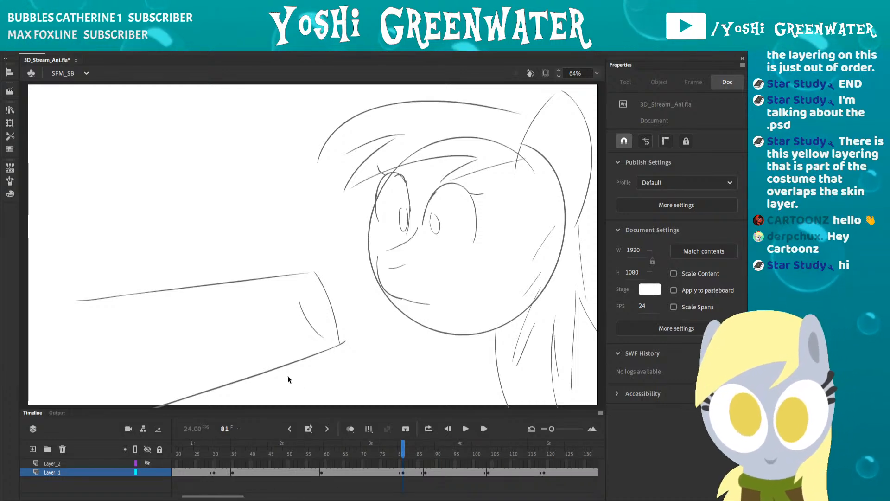
Step: Switch to Source Filmmaker, go to frame 17 of shot1 in the Graph Editor, and select Derpy_Left's Eyes controls under Face Control
key("alt+Tab")
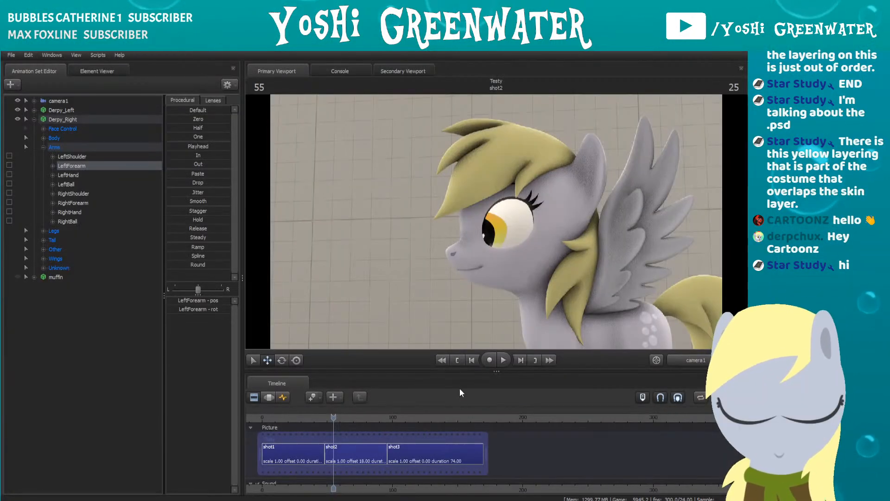
left_click(285, 417)
left_click(283, 397)
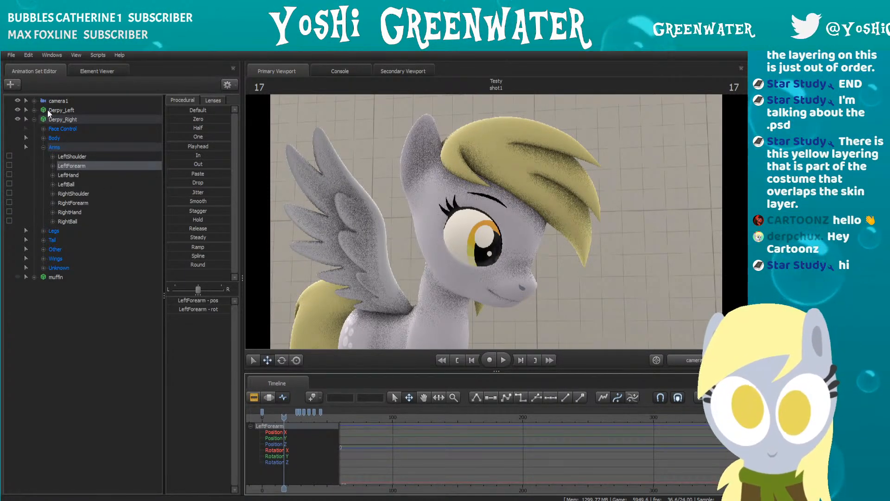
left_click(47, 110)
left_click(35, 112)
left_click(64, 130)
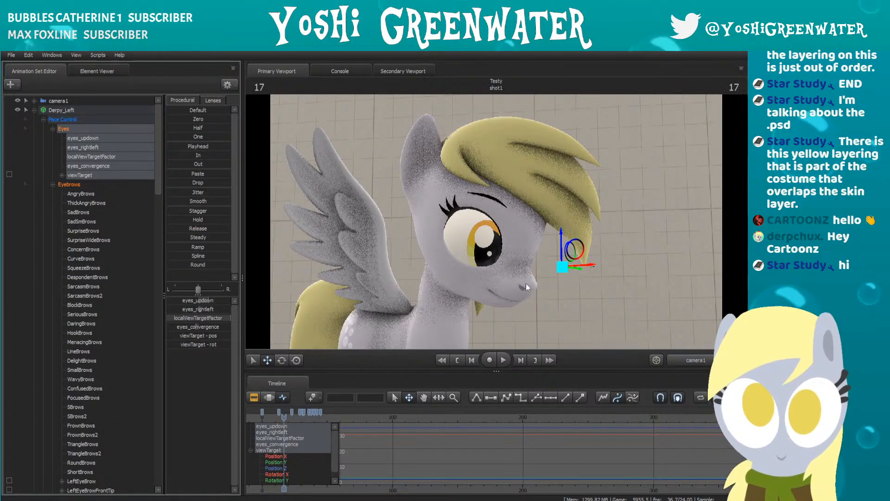
Step: Try to adjust Derpy_Left's eye view target in the viewport at frame 17, and undo the change
left_click(297, 360)
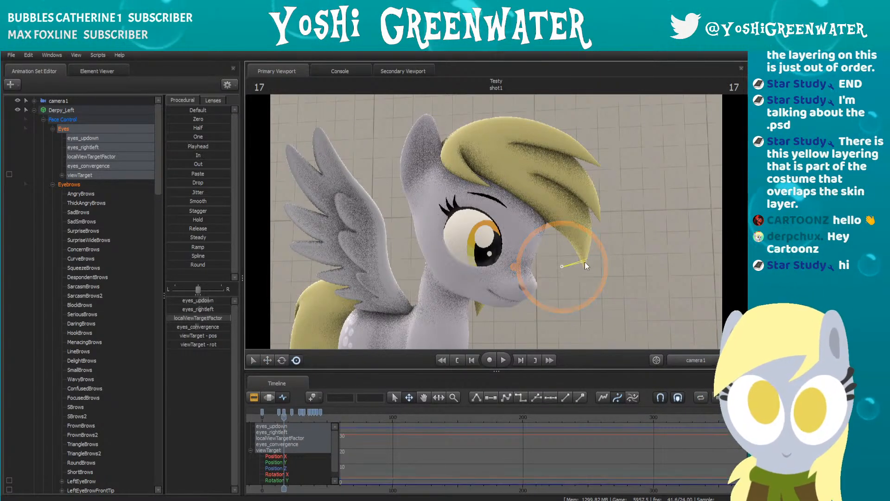
left_click_drag(571, 272, 570, 273)
key("ctrl+z")
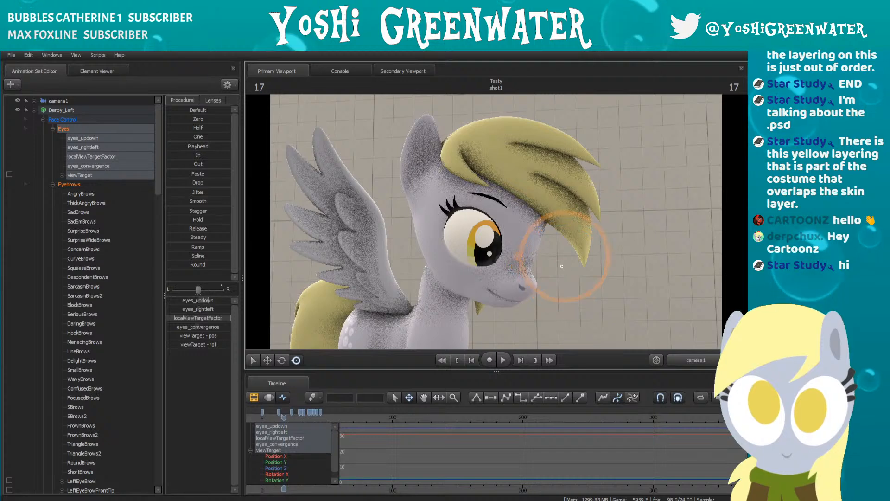
Step: Select Derpy_Left's viewTarget control and expand its pos and rot channels down to the individual axes
left_click(78, 175)
left_click(64, 176)
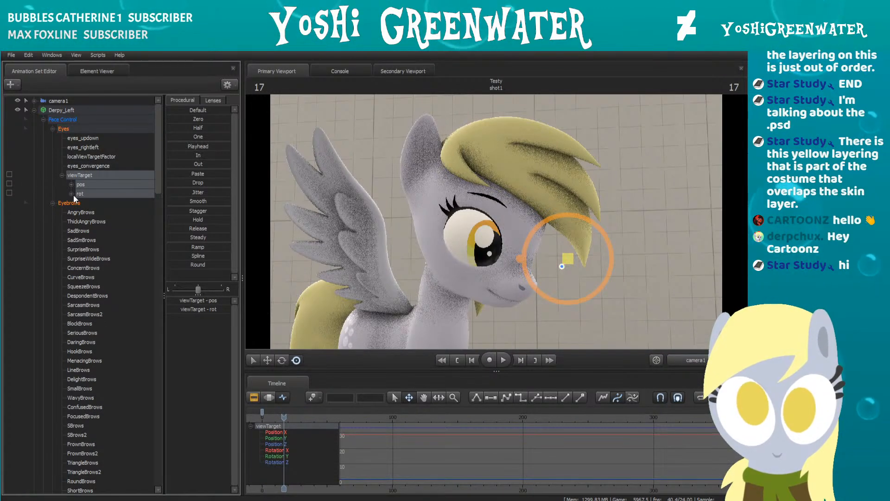
left_click(71, 193)
left_click(71, 184)
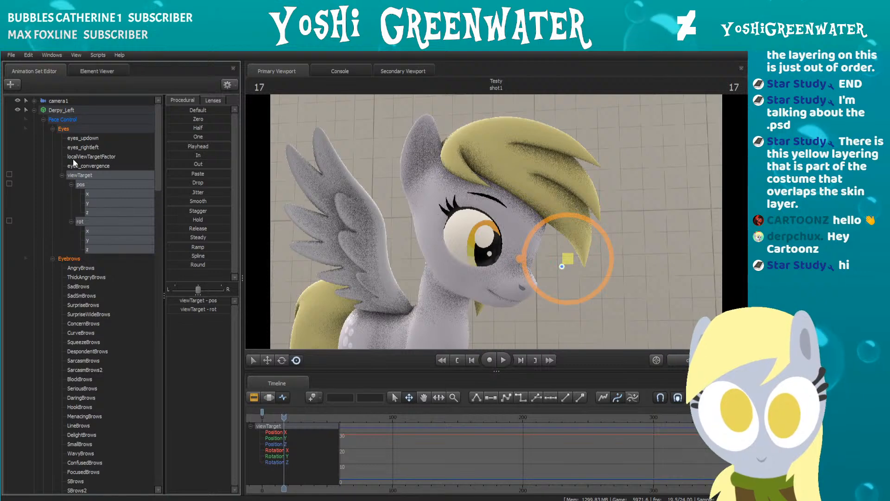
Step: Examine Derpy_Left's Upper Face controls for the eyelids and cheeks, including LidRaise, Cheeks and the LeftEyeLidUpper channels
scroll(77, 169, "down", 9)
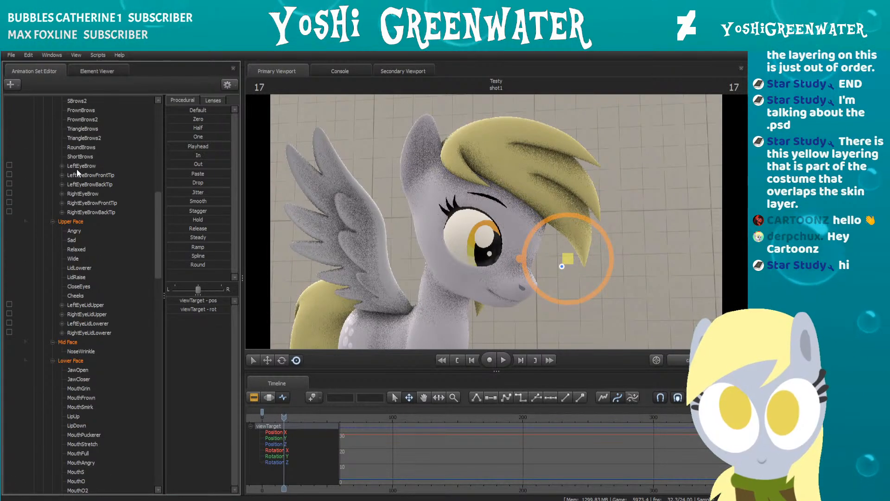
scroll(76, 169, "down", 7)
scroll(85, 198, "down", 1)
left_click(76, 175)
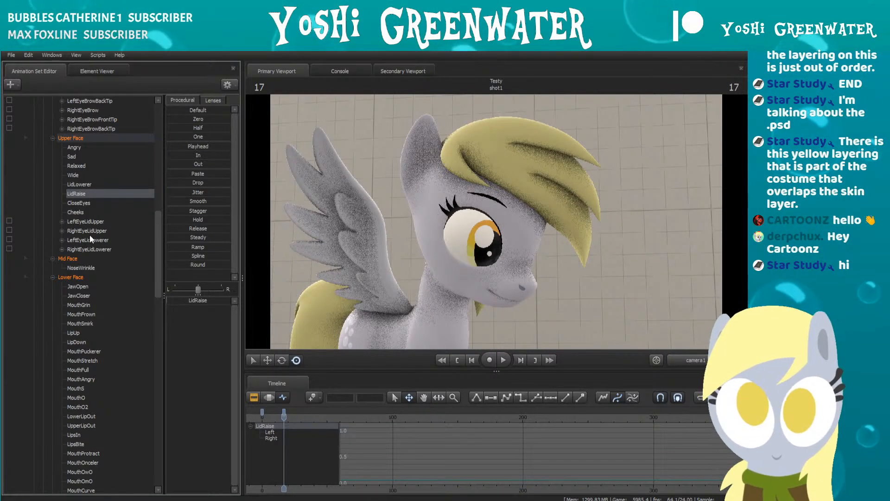
left_click(73, 203)
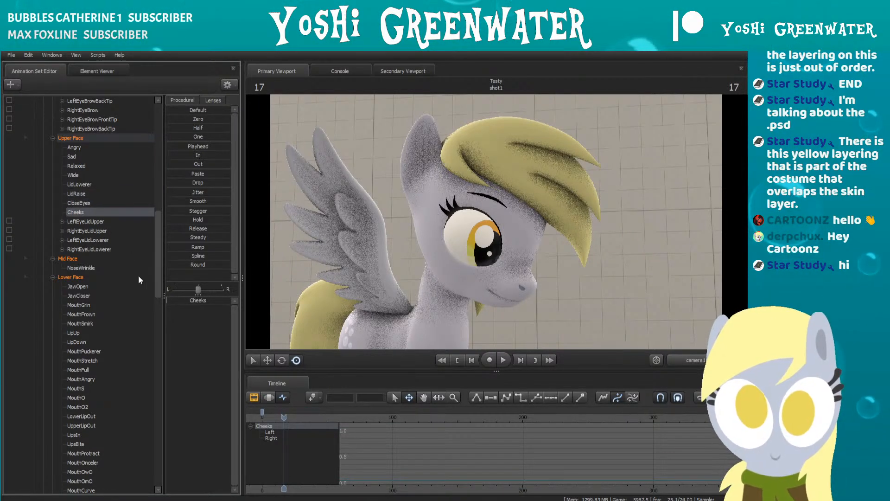
left_click(61, 221)
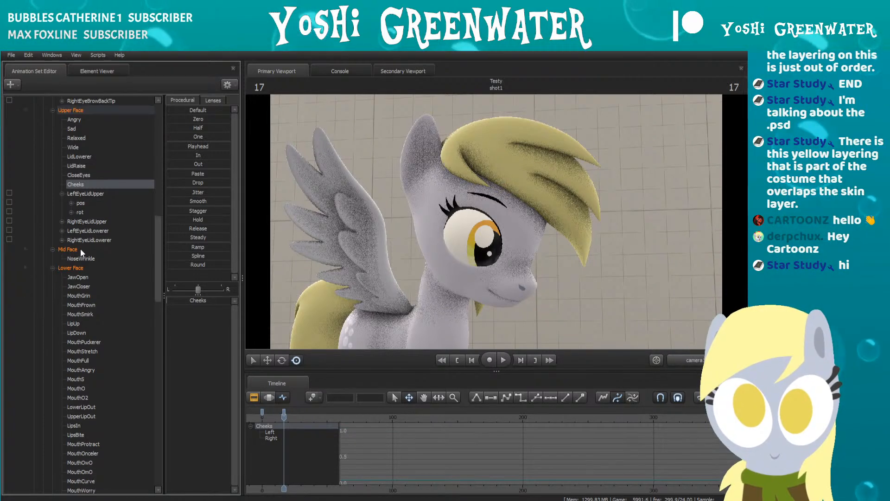
scroll(80, 249, "down", 4)
scroll(80, 248, "up", 15)
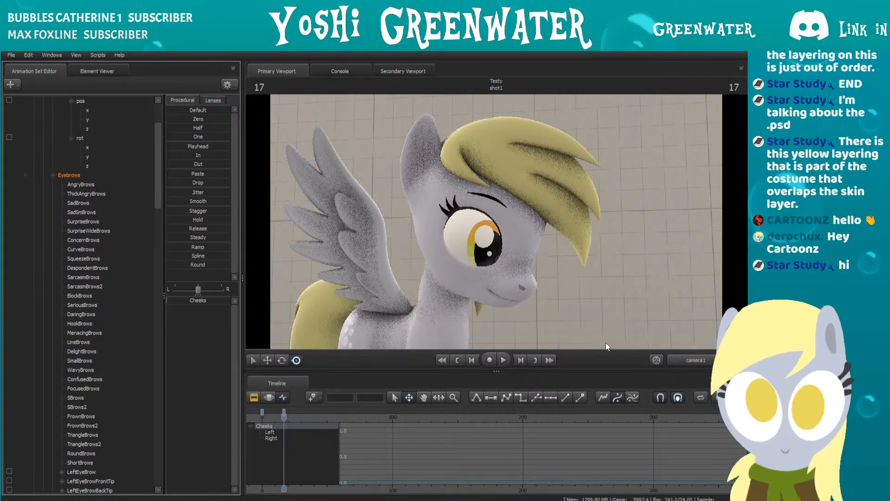
Step: Show the shots in the Clip Editor, play the sequence from frame 17 of shot1, and stop it in shot3
left_click(255, 397)
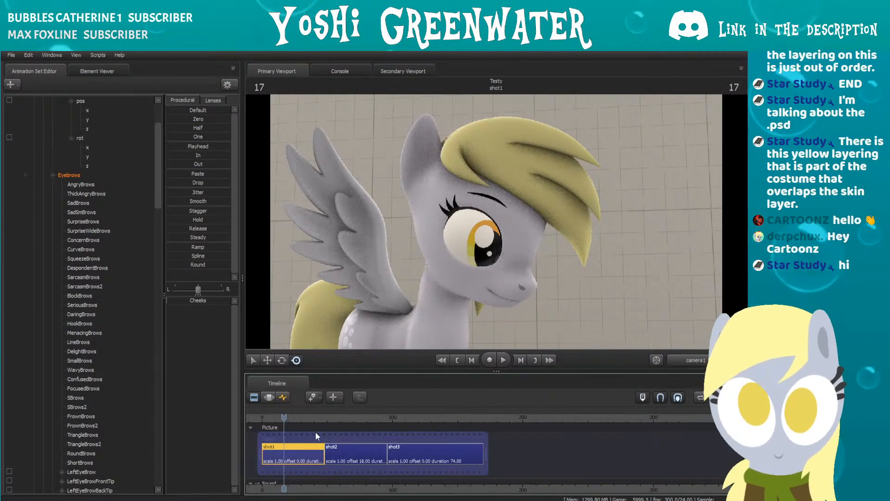
key("space")
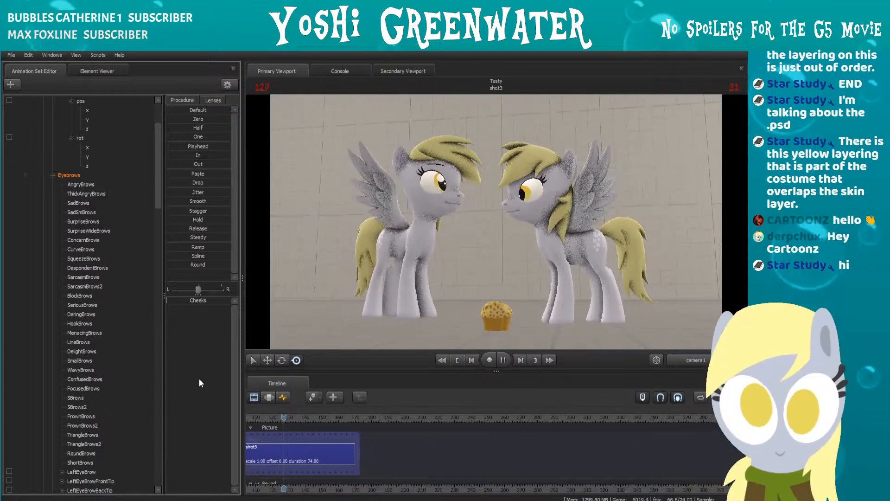
key("space")
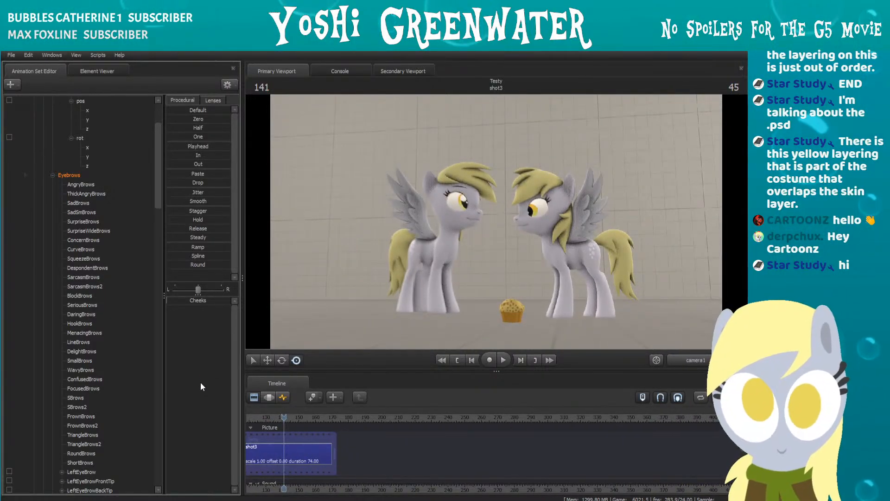